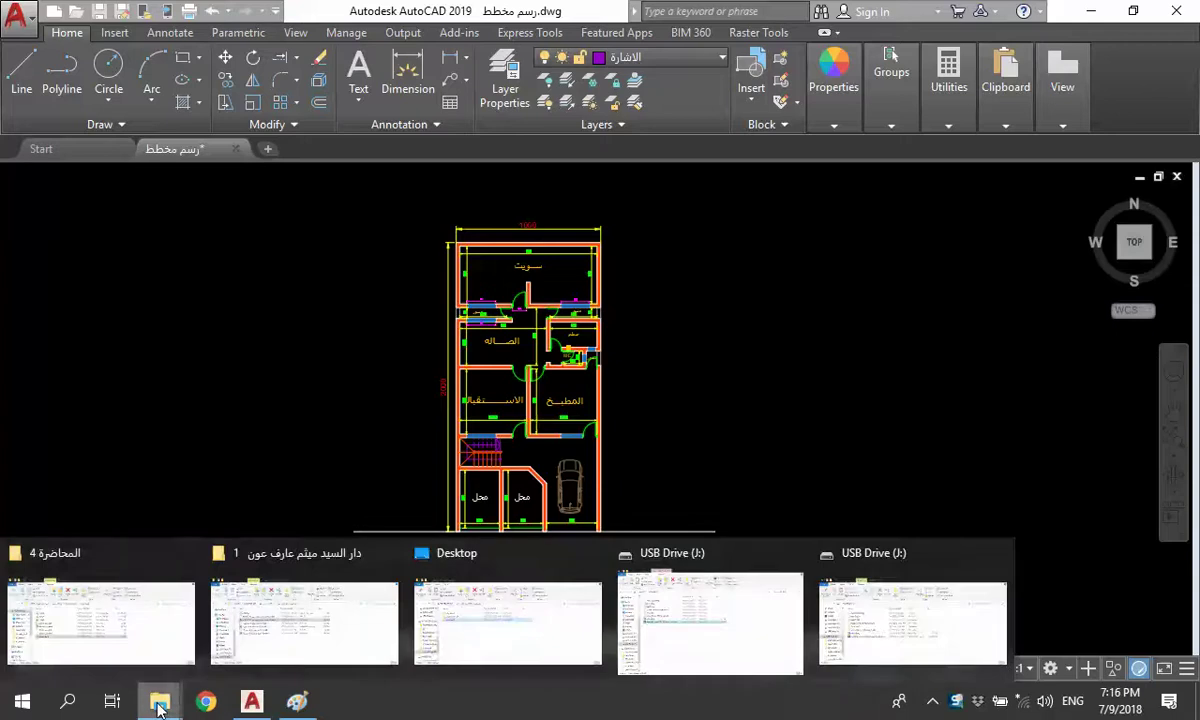
# - Return to the drawing and zoom out to show the whole floor plan
pyautogui.click(130, 610)
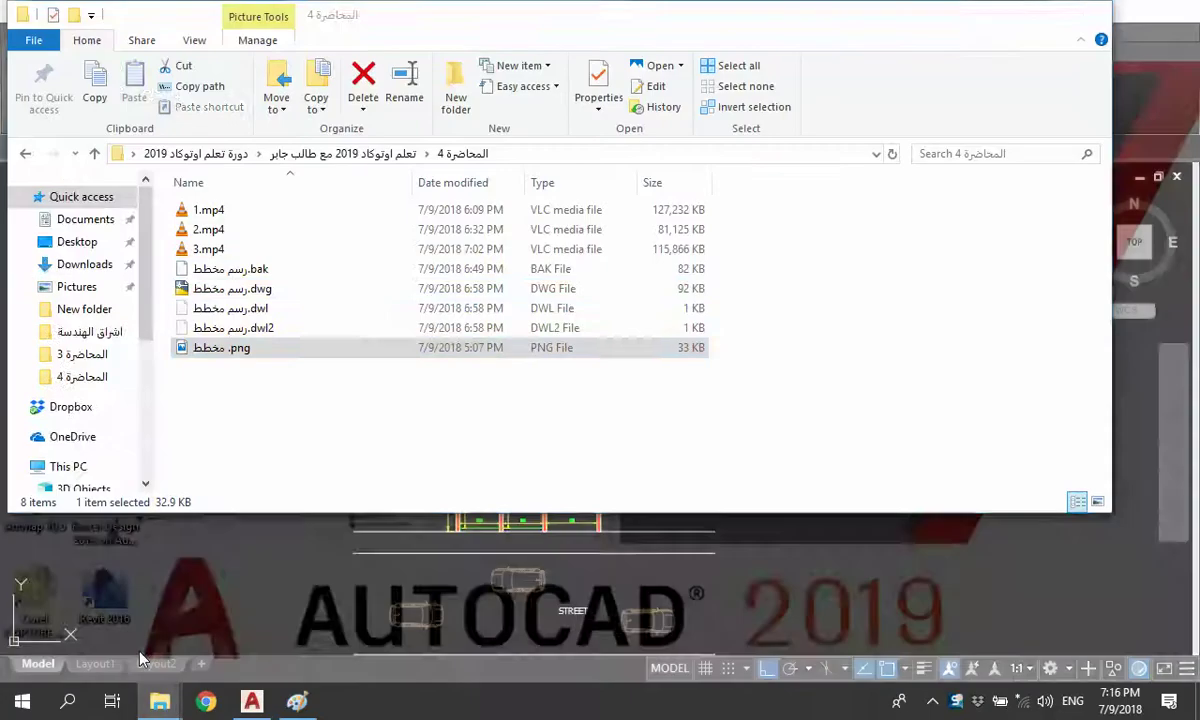
pyautogui.click(897, 586)
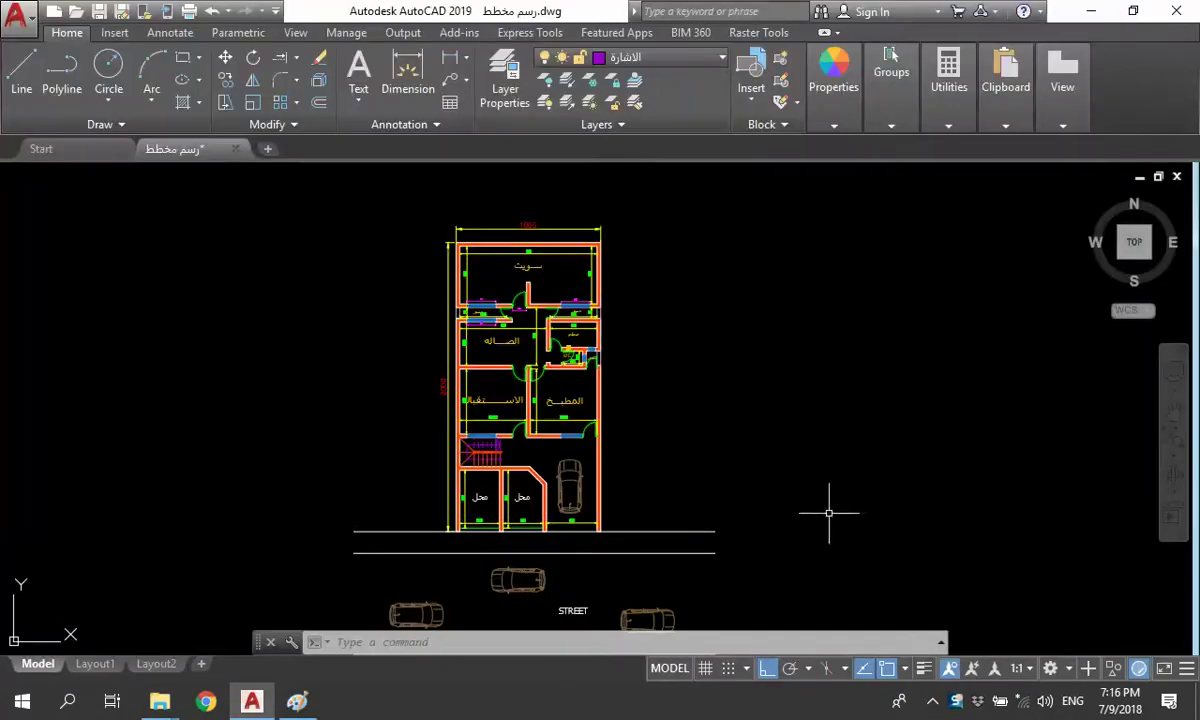
pyautogui.scroll(-2, 828, 495)
pyautogui.scroll(-2, 820, 470)
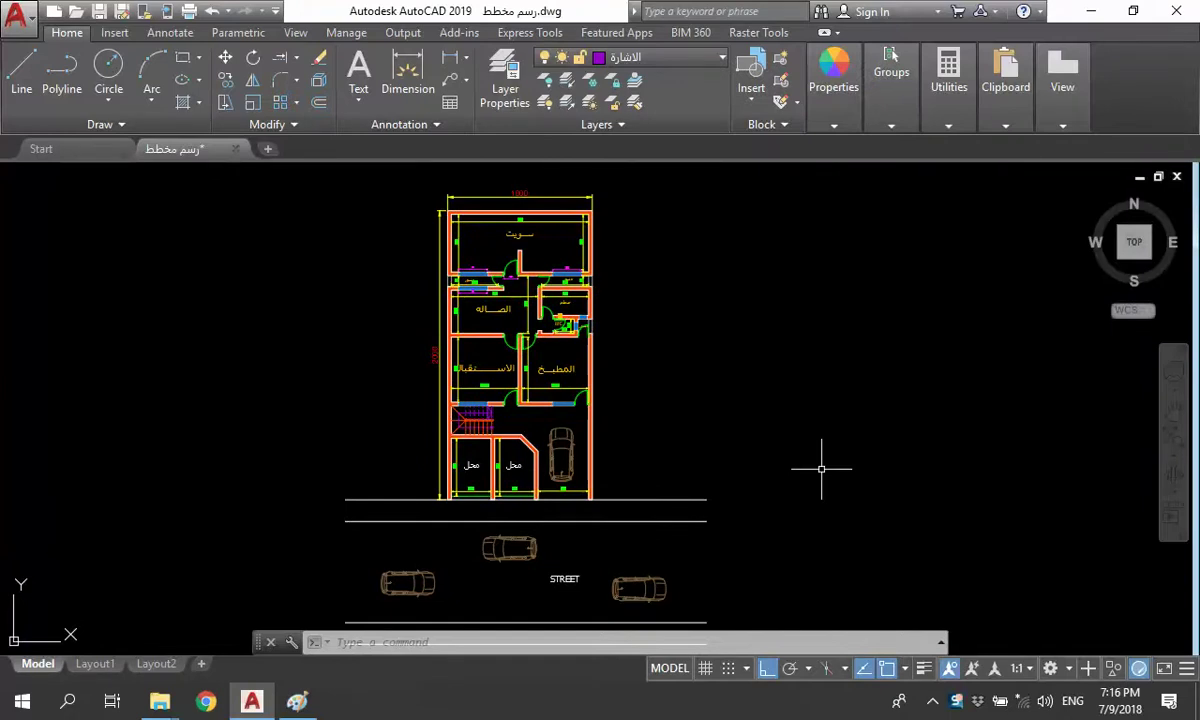
pyautogui.scroll(-1, 535, 405)
pyautogui.scroll(-2, 666, 446)
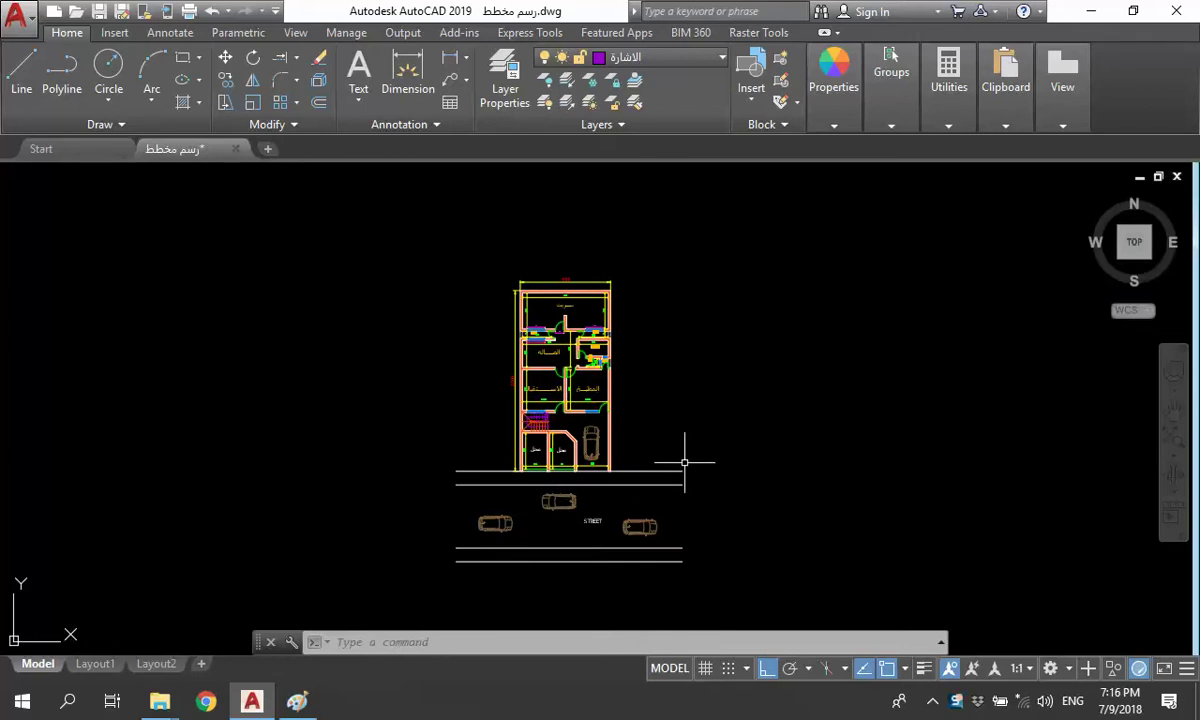
# - Window-select the whole floor plan and copy it with CO, placing the duplicate to the left
pyautogui.click(504, 492)
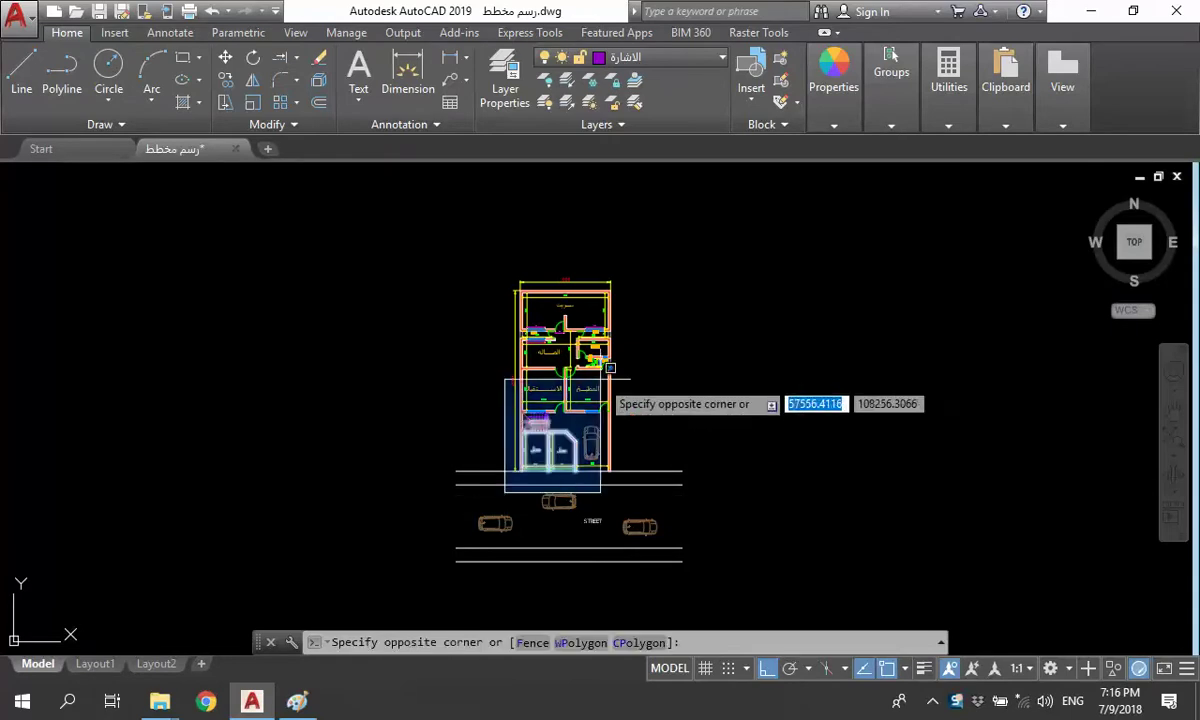
pyautogui.click(629, 257)
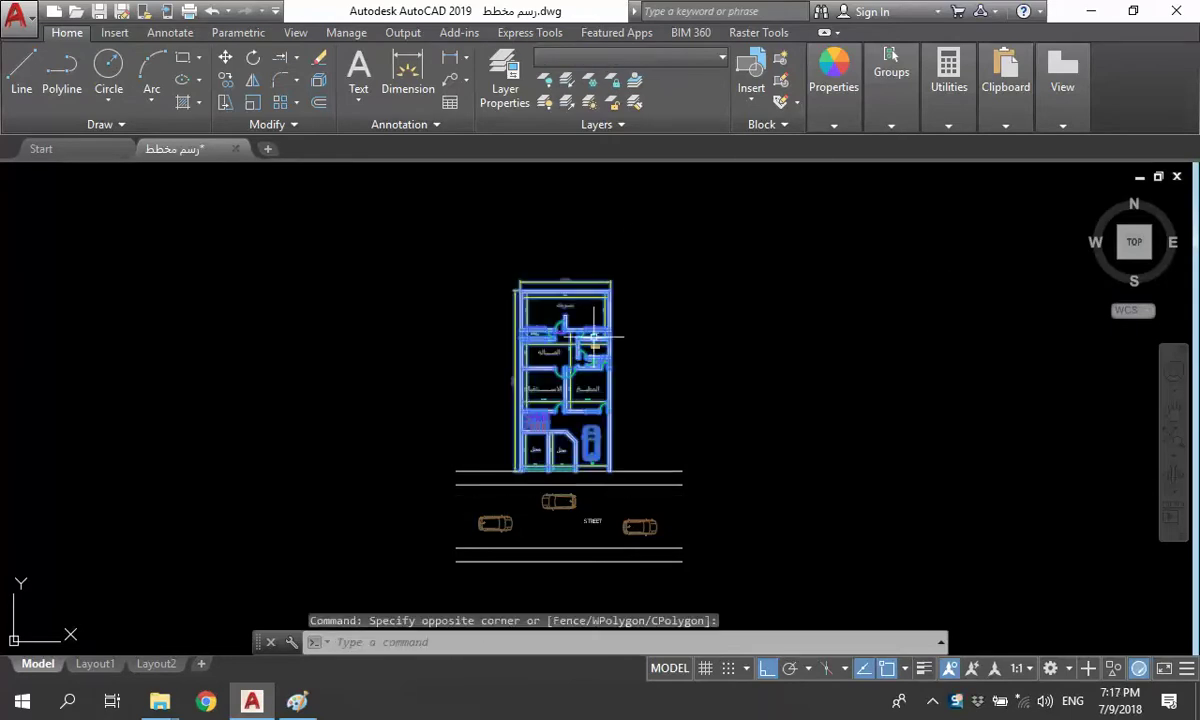
pyautogui.write('co')
pyautogui.press('Return')
pyautogui.click(575, 380)
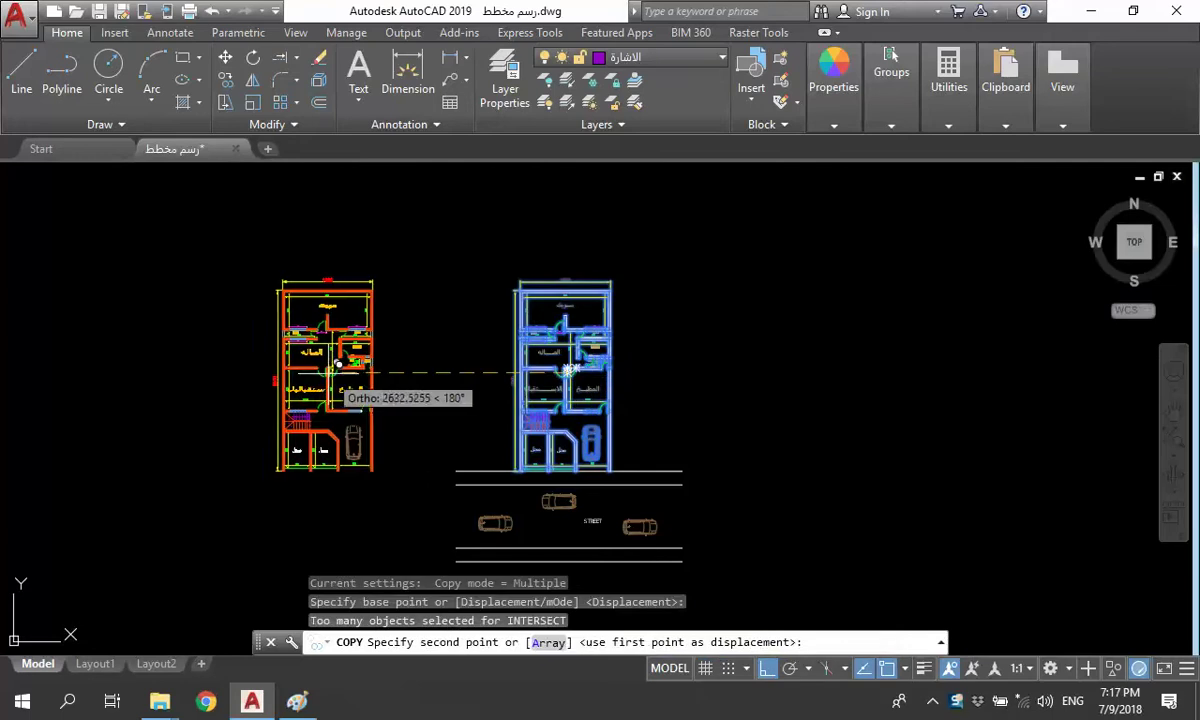
pyautogui.click(335, 380)
pyautogui.press('Escape')
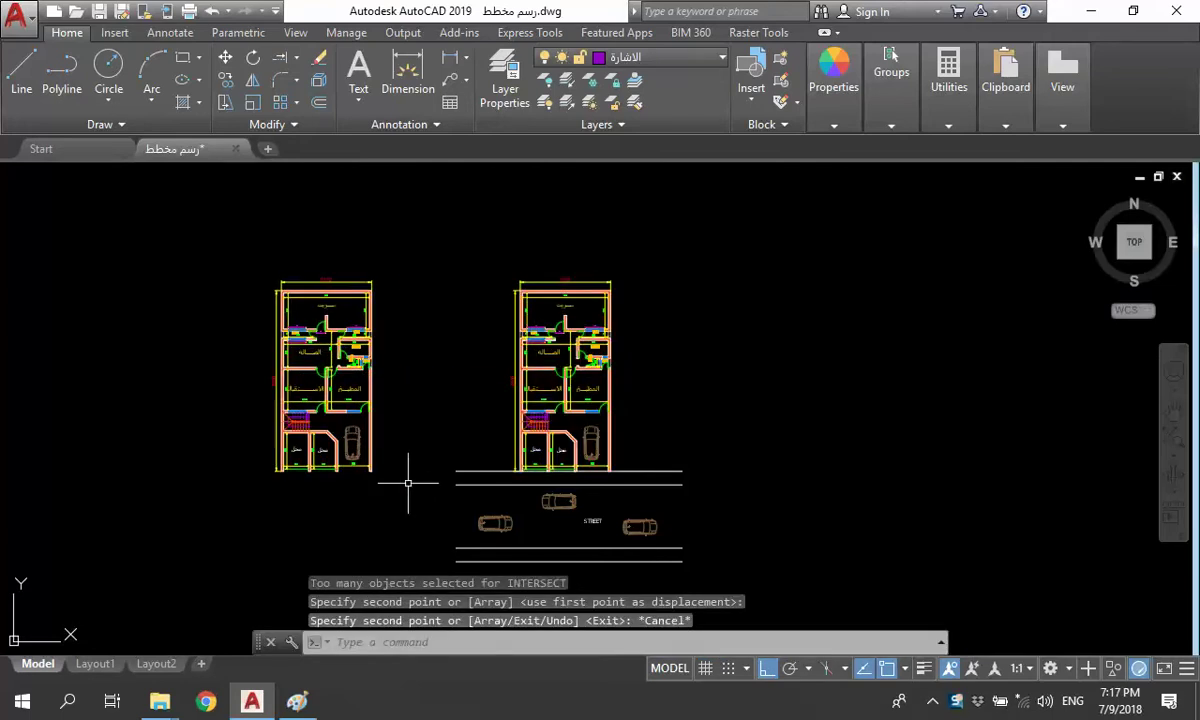
pyautogui.scroll(3, 313, 393)
pyautogui.scroll(3, 313, 393)
pyautogui.scroll(-1, 493, 333)
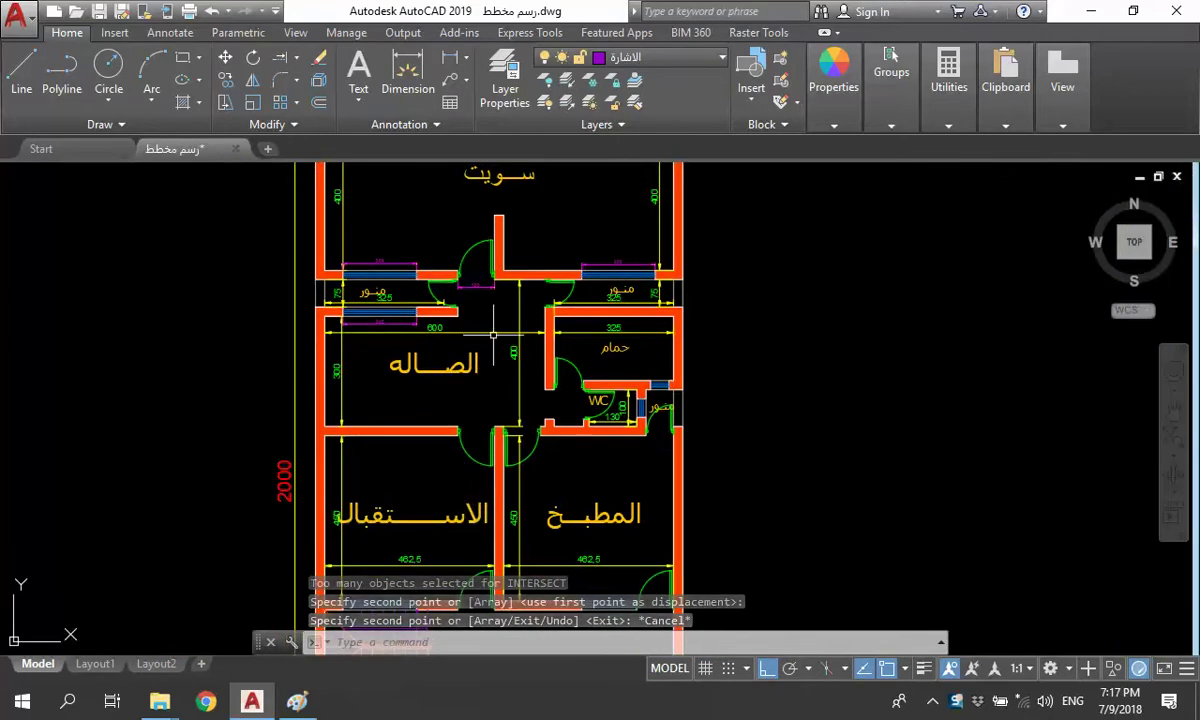
# - Isolate the الابعاد dimension layer and erase the left plan's dimensions
pyautogui.click(493, 333)
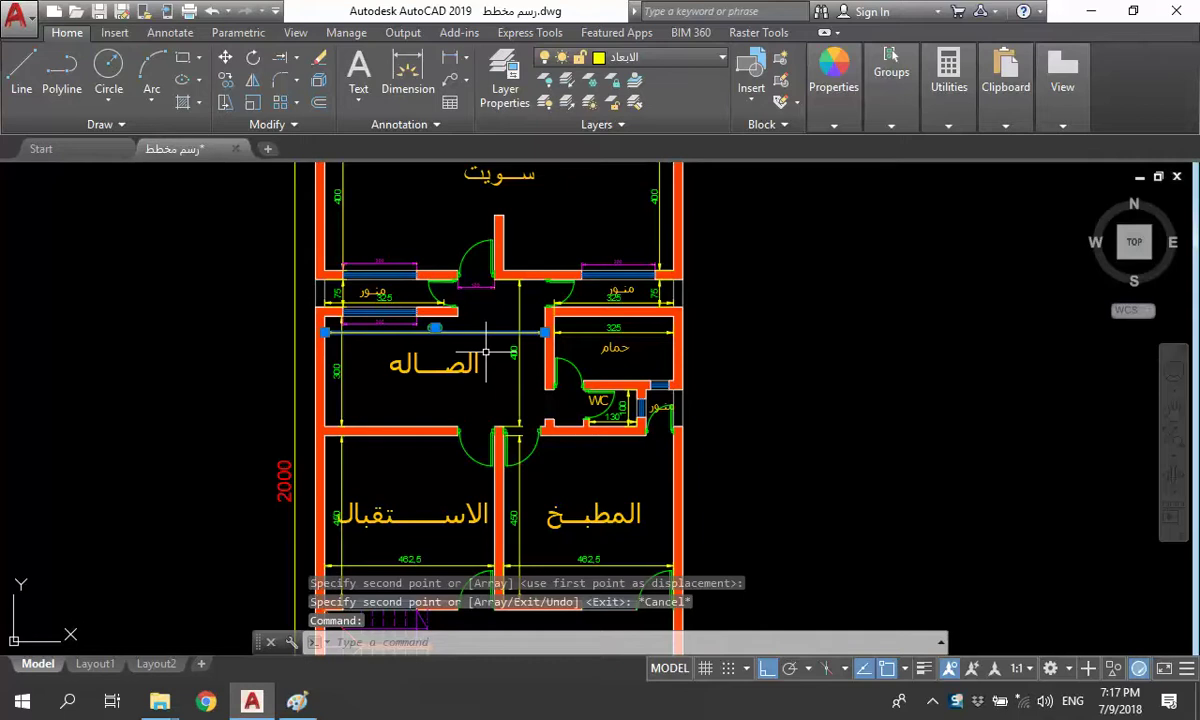
pyautogui.click(563, 85)
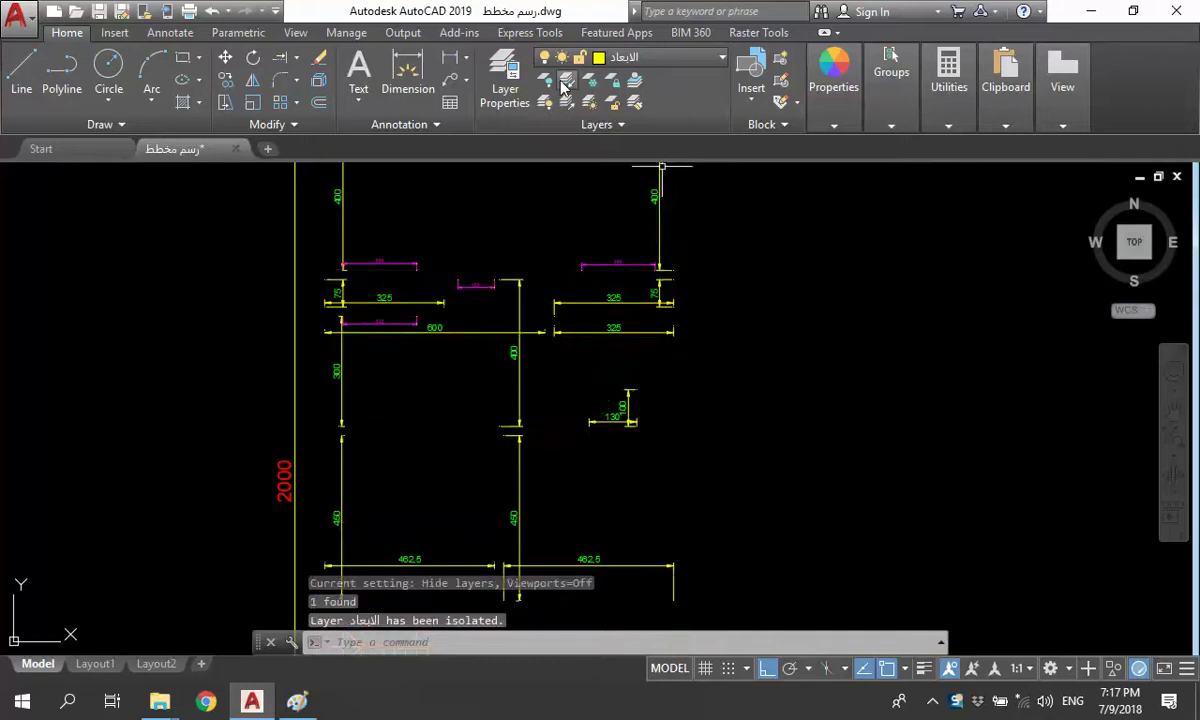
pyautogui.scroll(-4, 541, 401)
pyautogui.click(549, 407)
pyautogui.click(418, 220)
pyautogui.press('Delete')
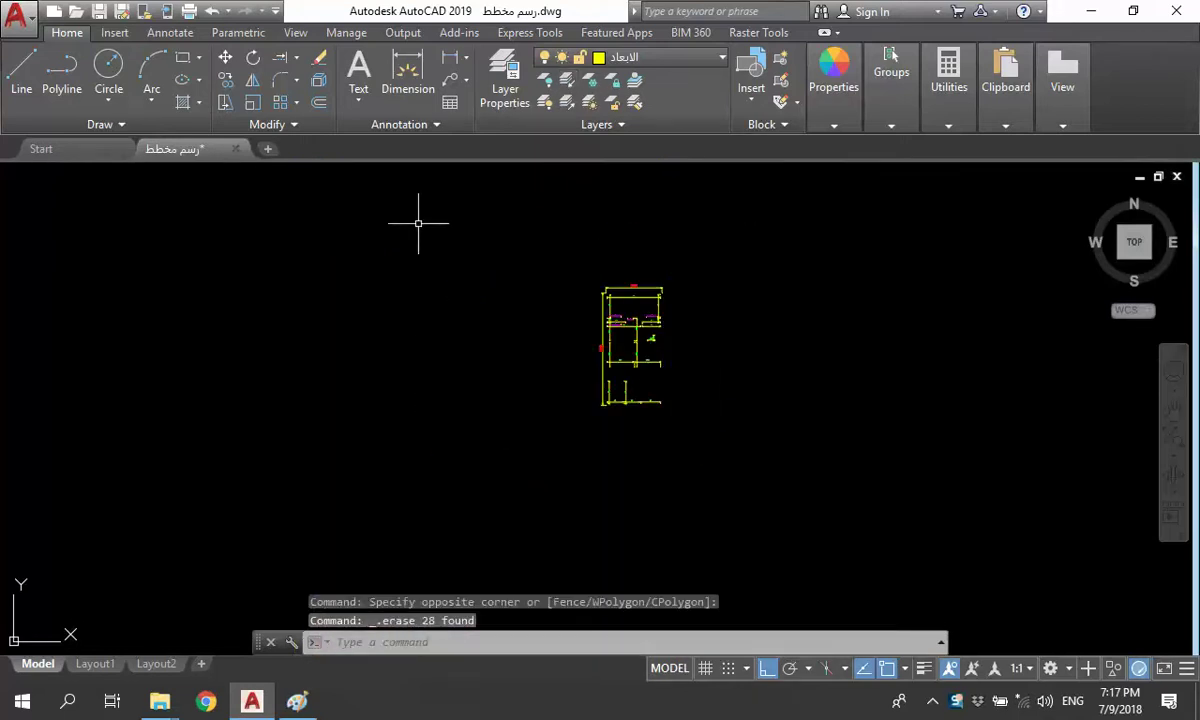
pyautogui.scroll(2, 440, 318)
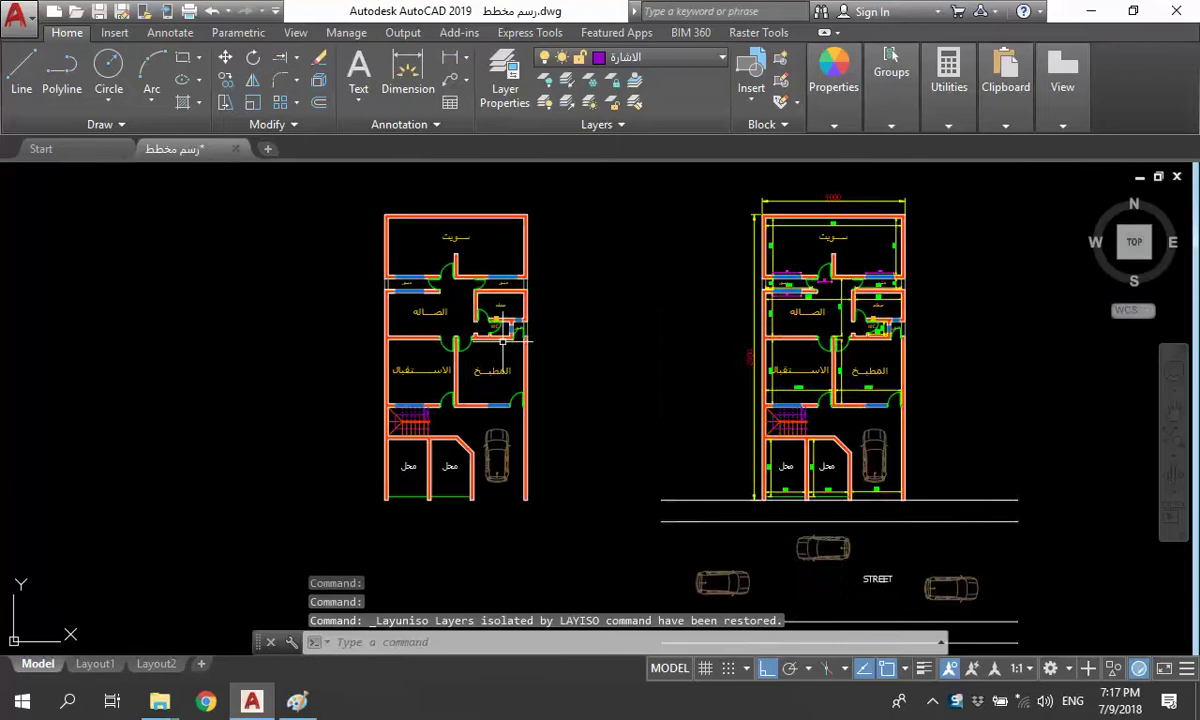
pyautogui.scroll(2, 438, 318)
pyautogui.scroll(2, 438, 318)
# - Isolate the الكتابة text layer, erase the left plan's room labels, then restore all layers
pyautogui.click(438, 318)
pyautogui.click(416, 297)
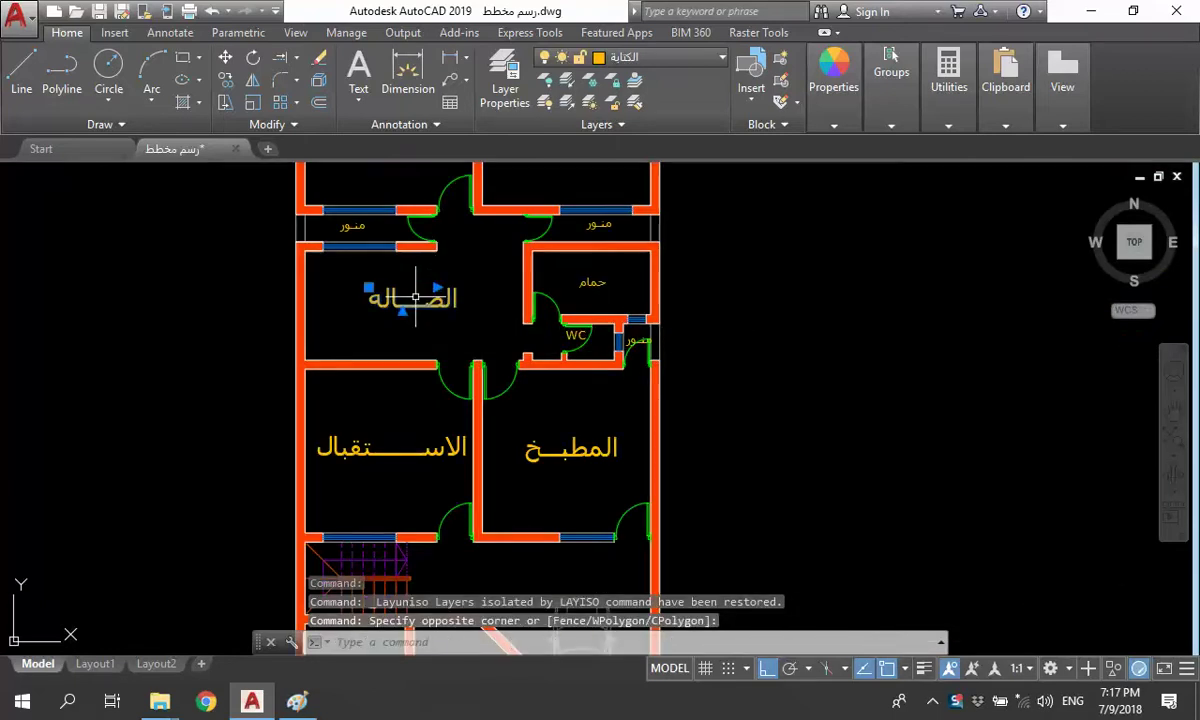
pyautogui.click(587, 110)
pyautogui.scroll(-3, 517, 402)
pyautogui.click(560, 420)
pyautogui.click(347, 213)
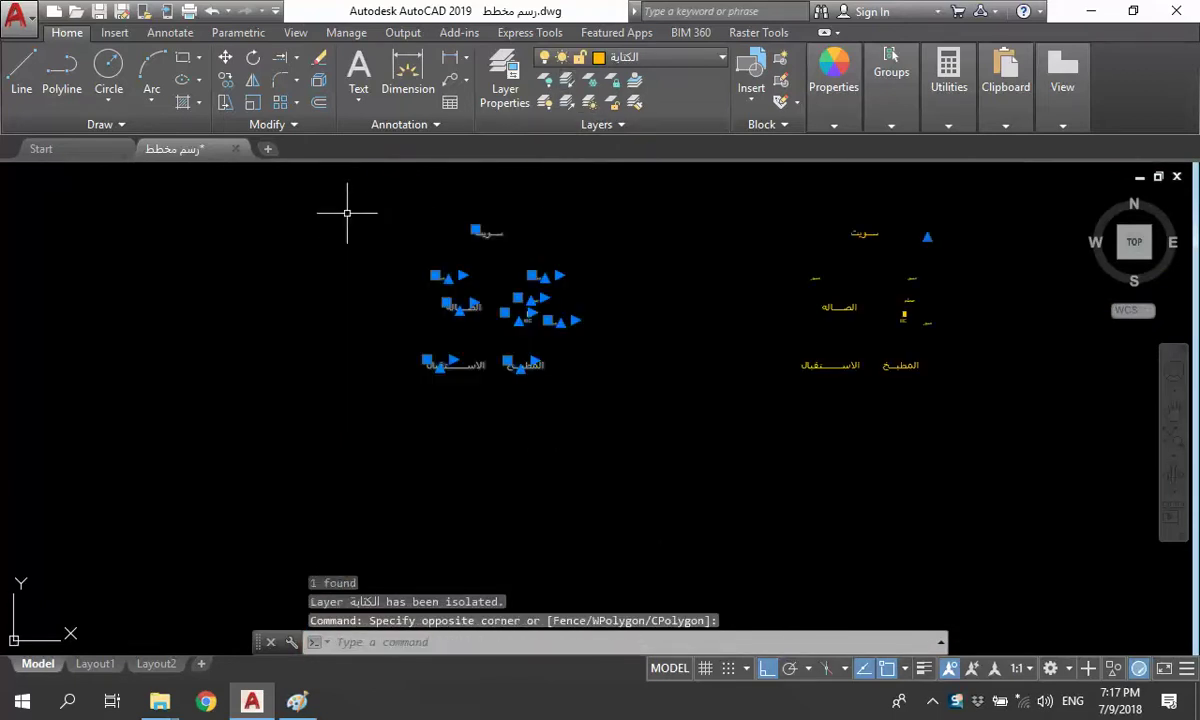
pyautogui.press('Delete')
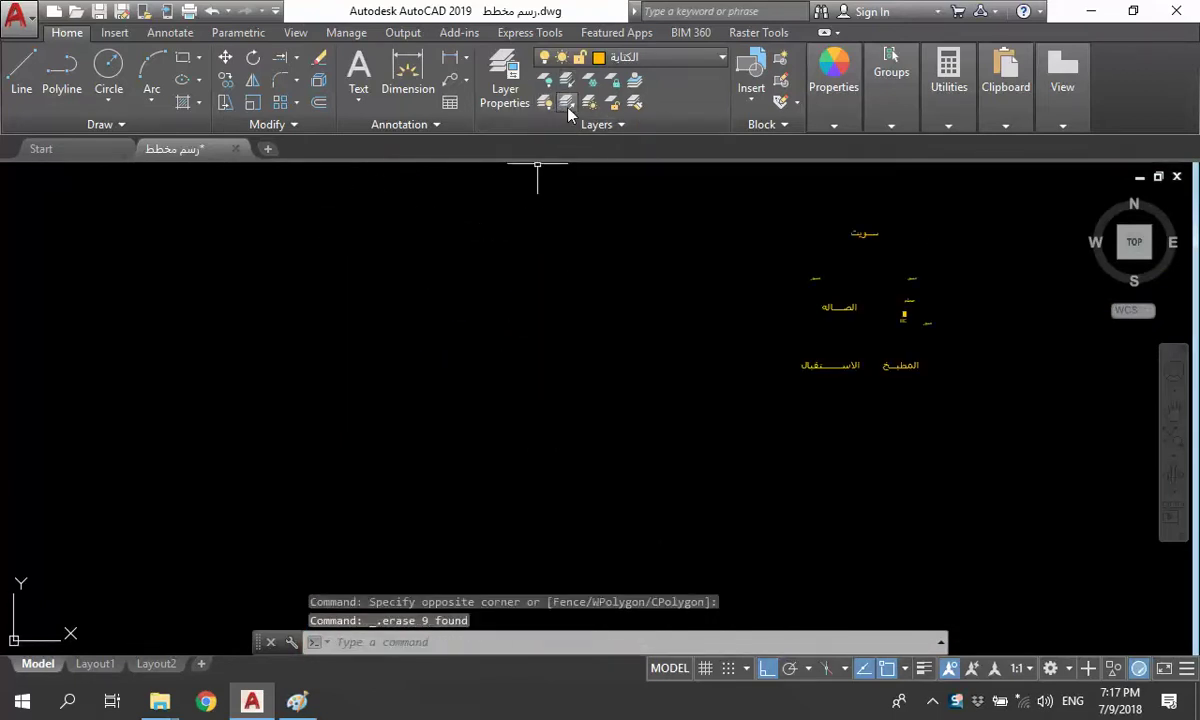
pyautogui.click(553, 110)
pyautogui.scroll(4, 489, 466)
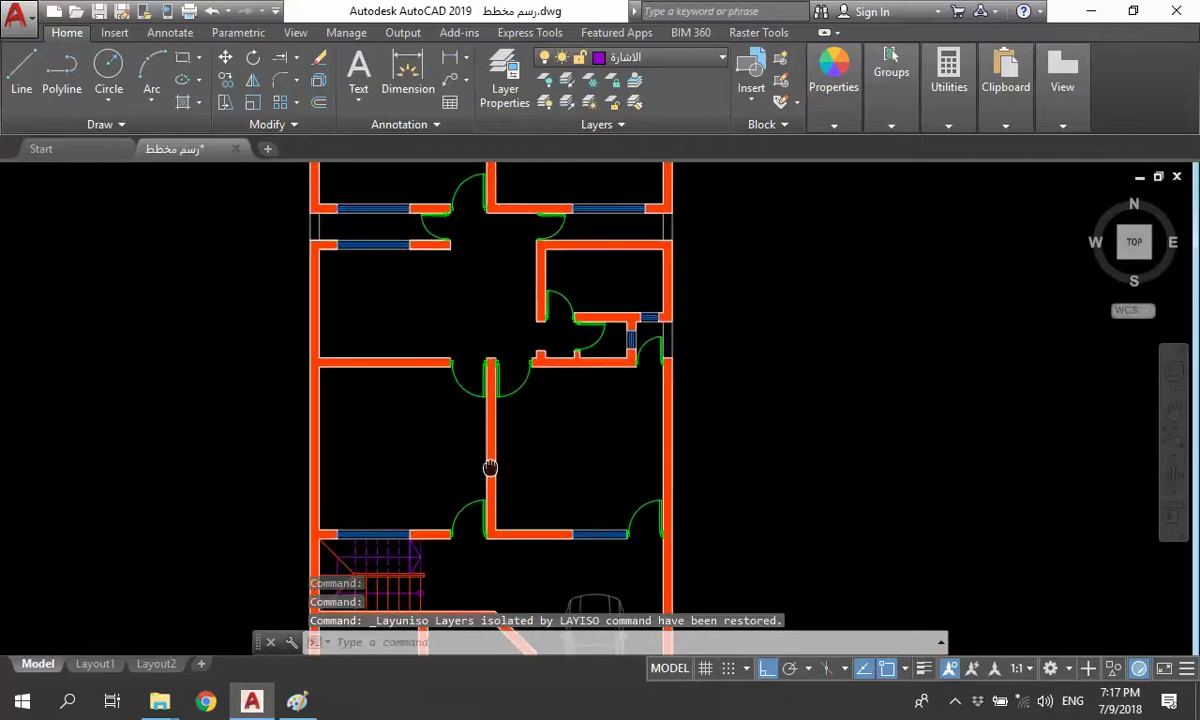
pyautogui.moveTo(485, 472)
pyautogui.mouseDown(button='middle')
pyautogui.moveTo(485, 442)
pyautogui.moveTo(499, 453)
pyautogui.moveTo(482, 424)
pyautogui.mouseUp(button='middle')
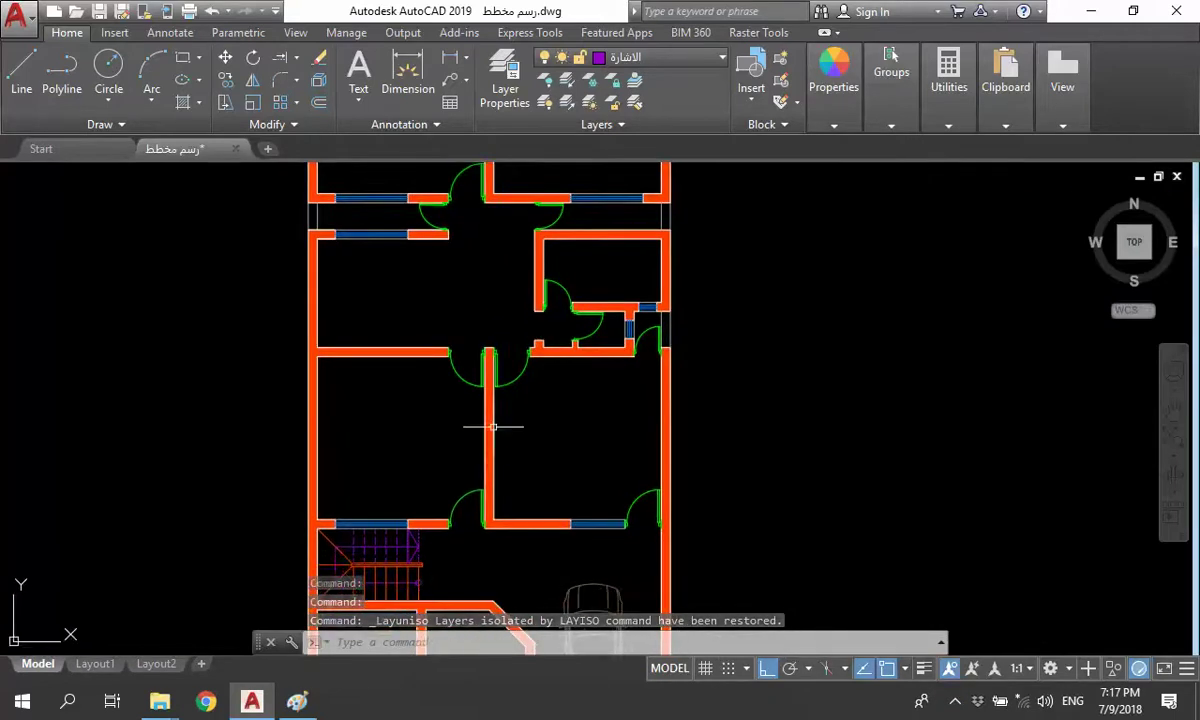
pyautogui.scroll(4, 482, 424)
# - Erase the orange solid wall hatch from the left plan
pyautogui.click(481, 428)
pyautogui.press('Delete')
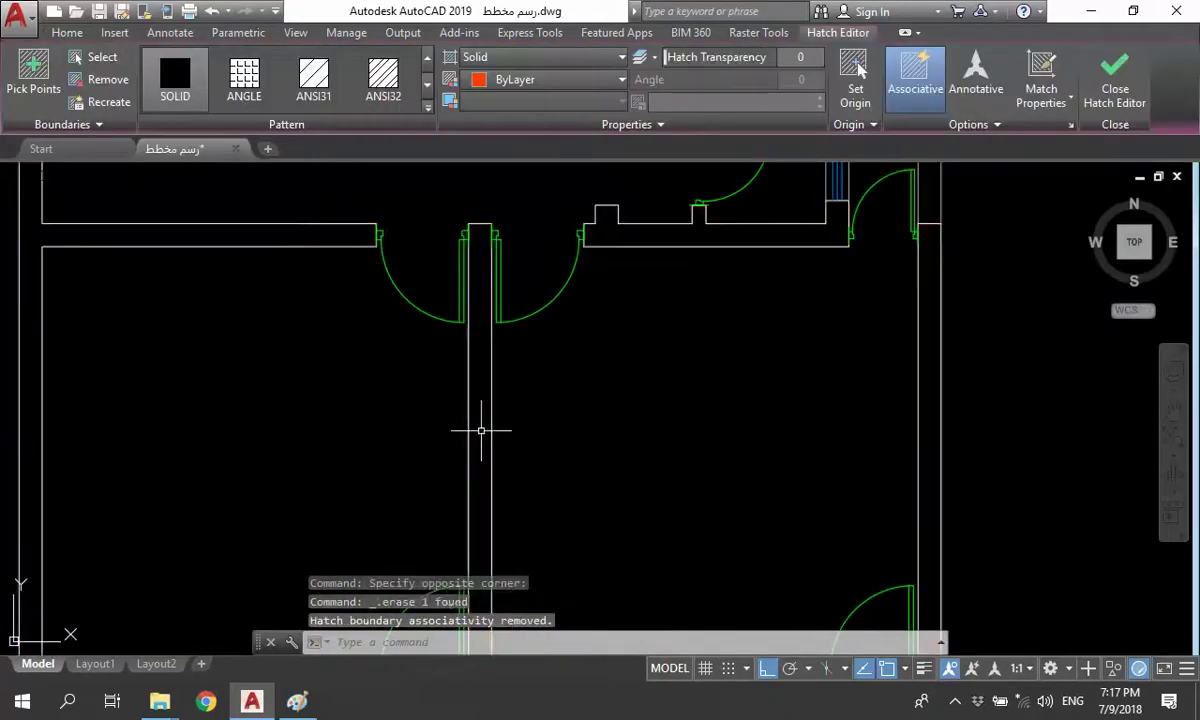
pyautogui.scroll(-5, 430, 402)
# - Erase the car block parked in the garage
pyautogui.moveTo(456, 404); pyautogui.dragTo(488, 242, button='middle')
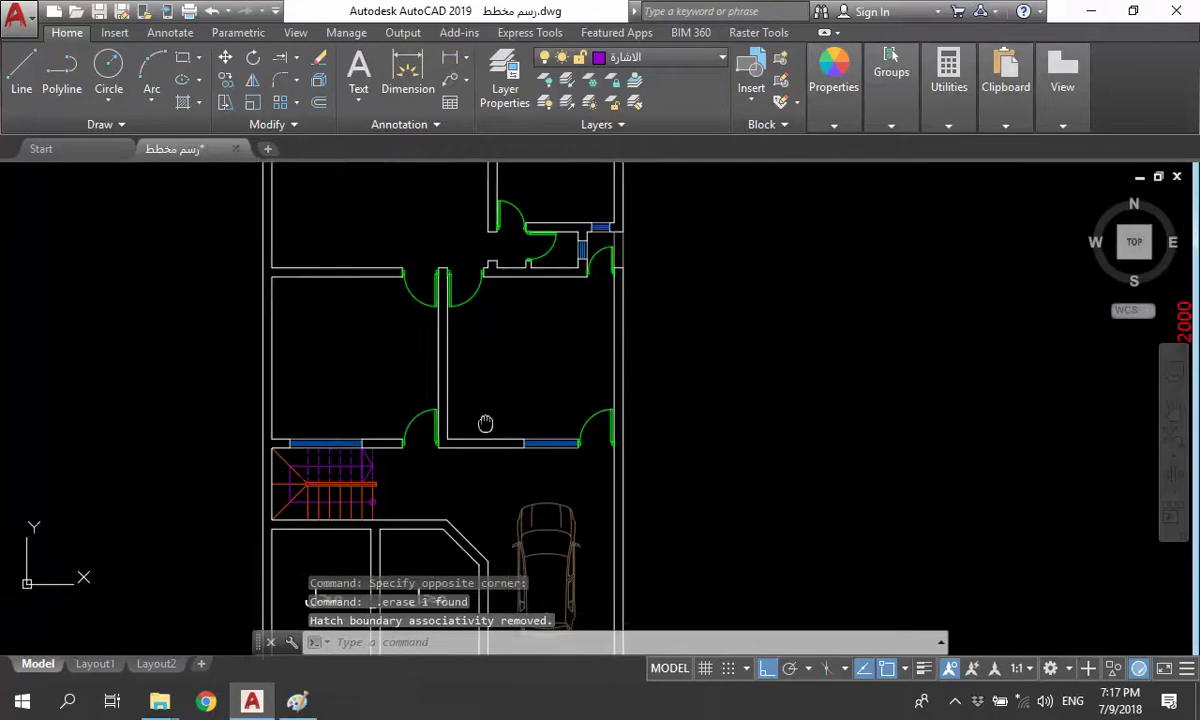
pyautogui.moveTo(502, 507); pyautogui.dragTo(512, 452, button='middle')
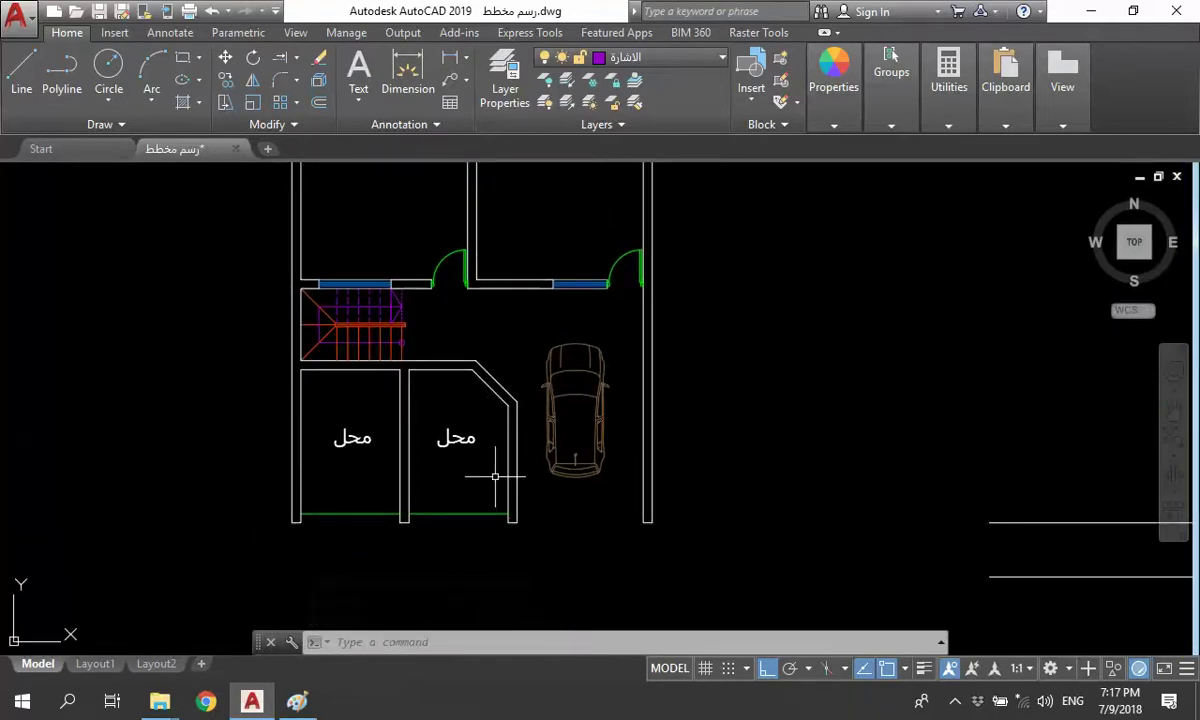
pyautogui.moveTo(474, 437); pyautogui.dragTo(488, 545, button='middle')
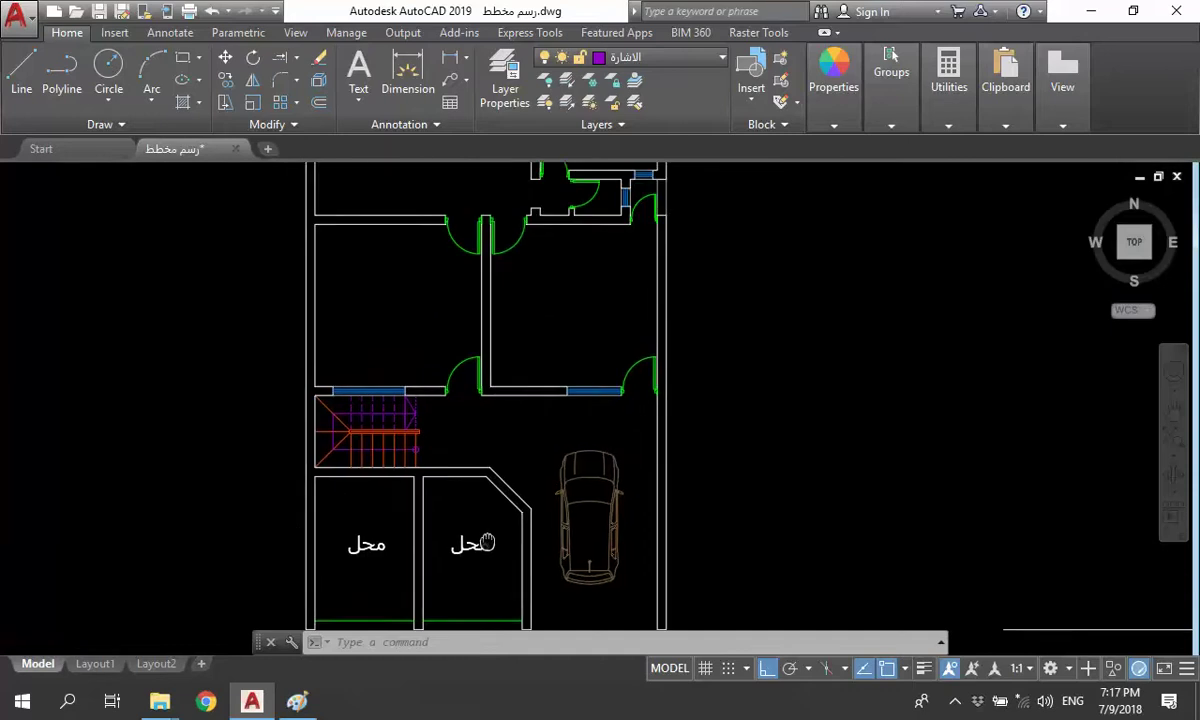
pyautogui.moveTo(729, 420); pyautogui.dragTo(596, 537)
pyautogui.press('Delete')
pyautogui.scroll(-2, 588, 480)
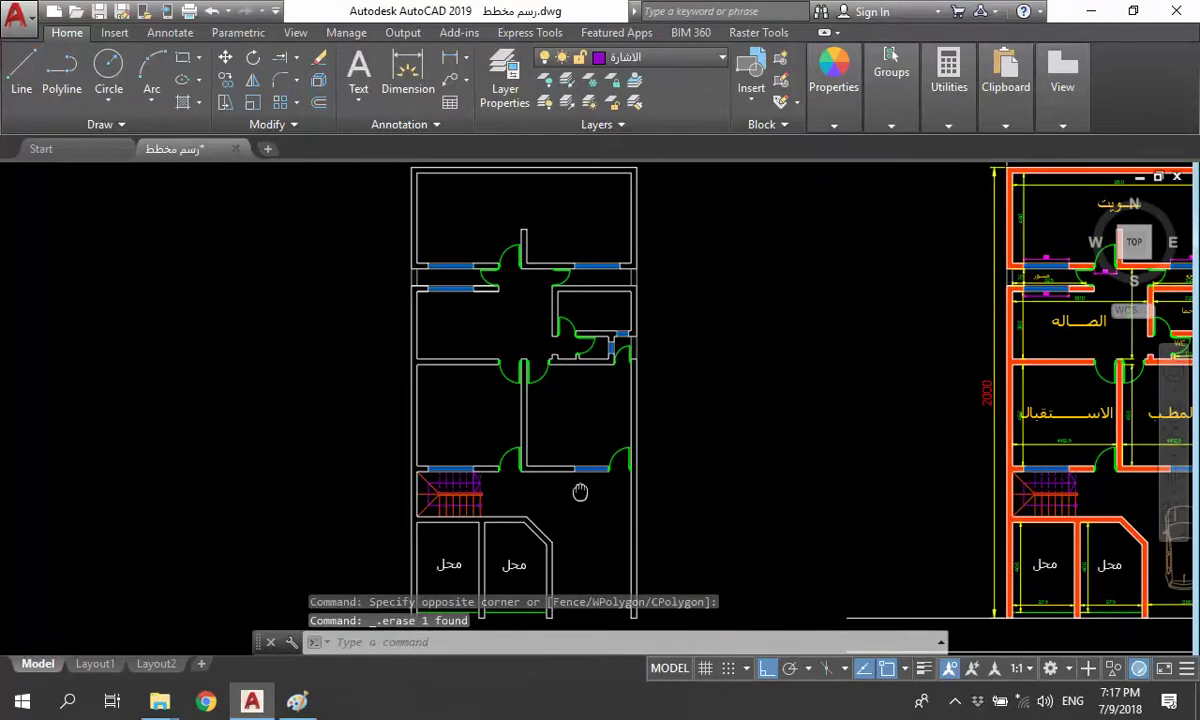
# - Pan and zoom the view to centre on the left plan's staircase
pyautogui.moveTo(580, 492); pyautogui.dragTo(574, 510, button='middle')
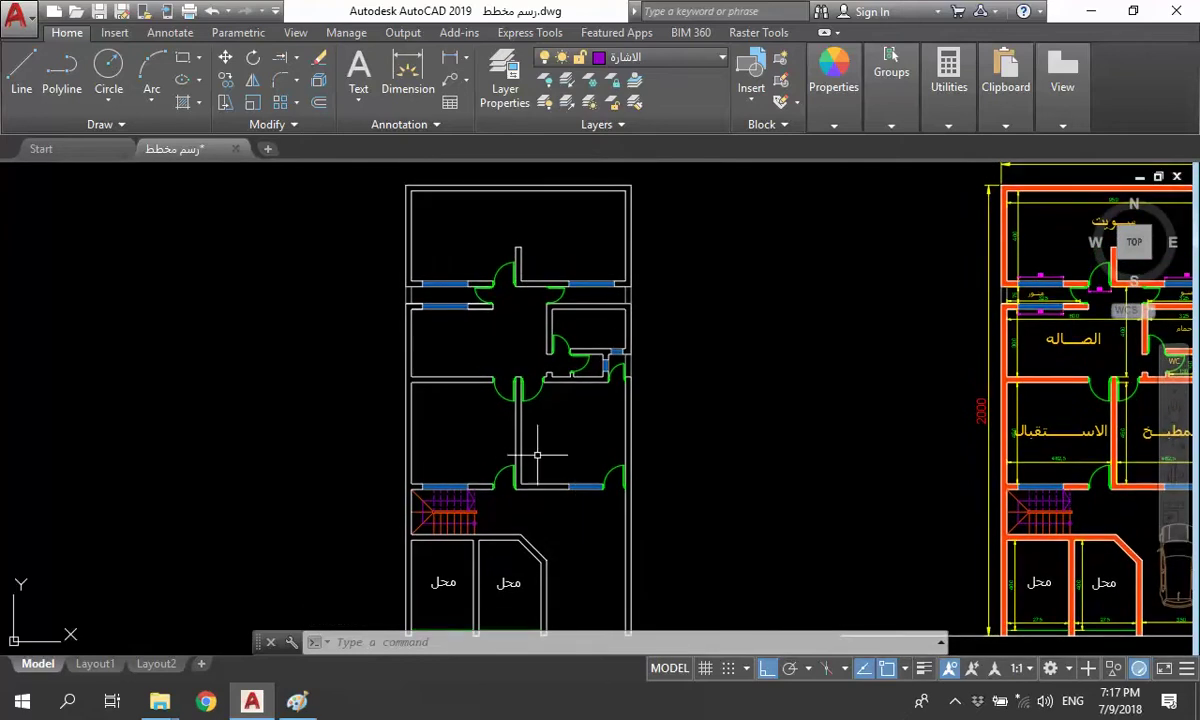
pyautogui.moveTo(509, 553); pyautogui.dragTo(511, 491, button='middle')
pyautogui.scroll(4, 470, 462)
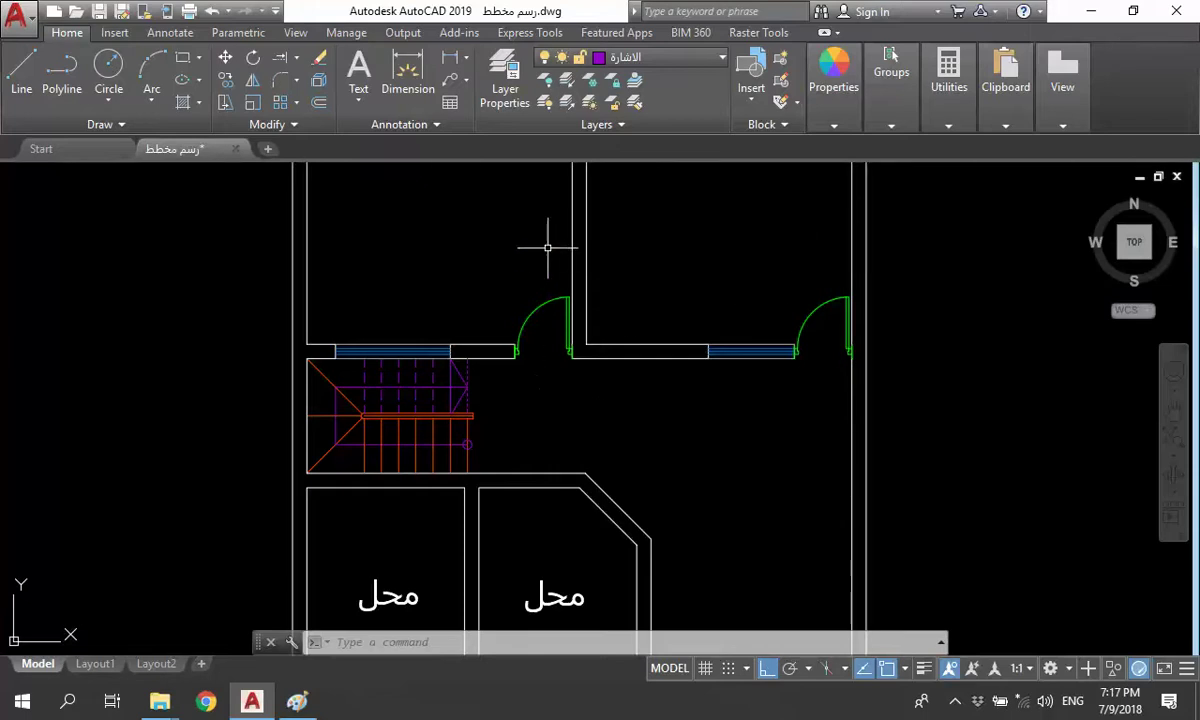
pyautogui.moveTo(549, 270); pyautogui.dragTo(529, 410, button='middle')
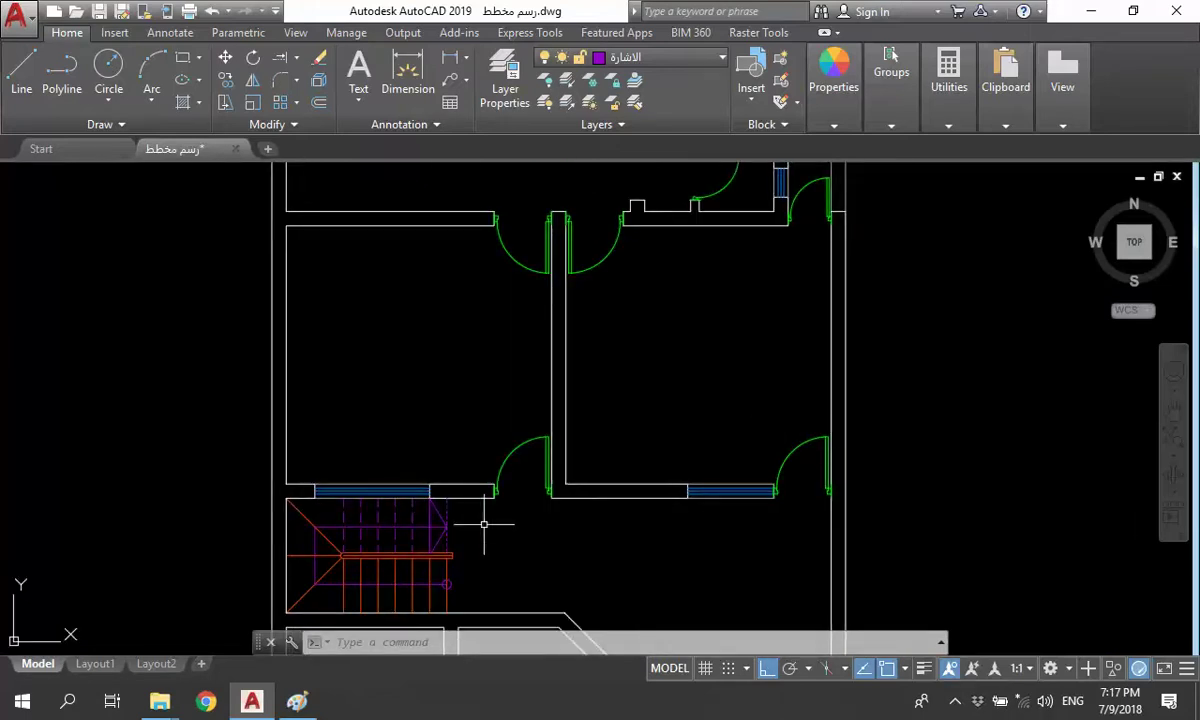
pyautogui.moveTo(664, 530); pyautogui.dragTo(626, 469, button='middle')
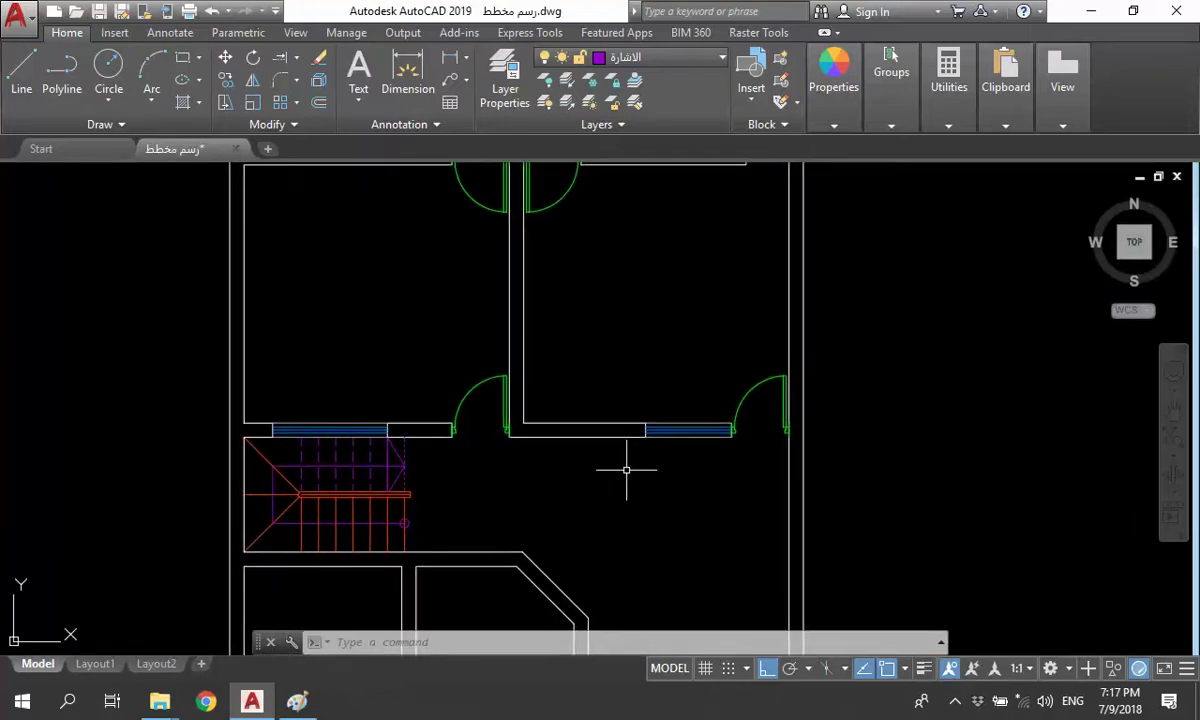
pyautogui.moveTo(468, 463); pyautogui.dragTo(525, 455, button='middle')
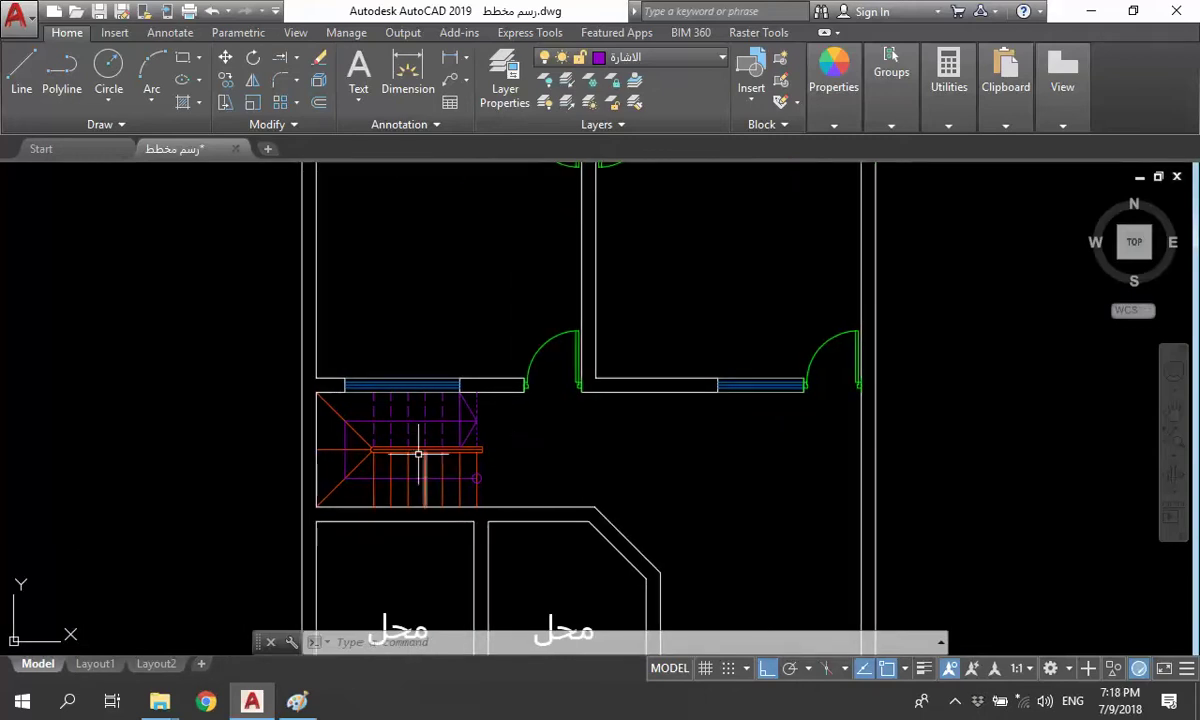
pyautogui.scroll(2, 434, 409)
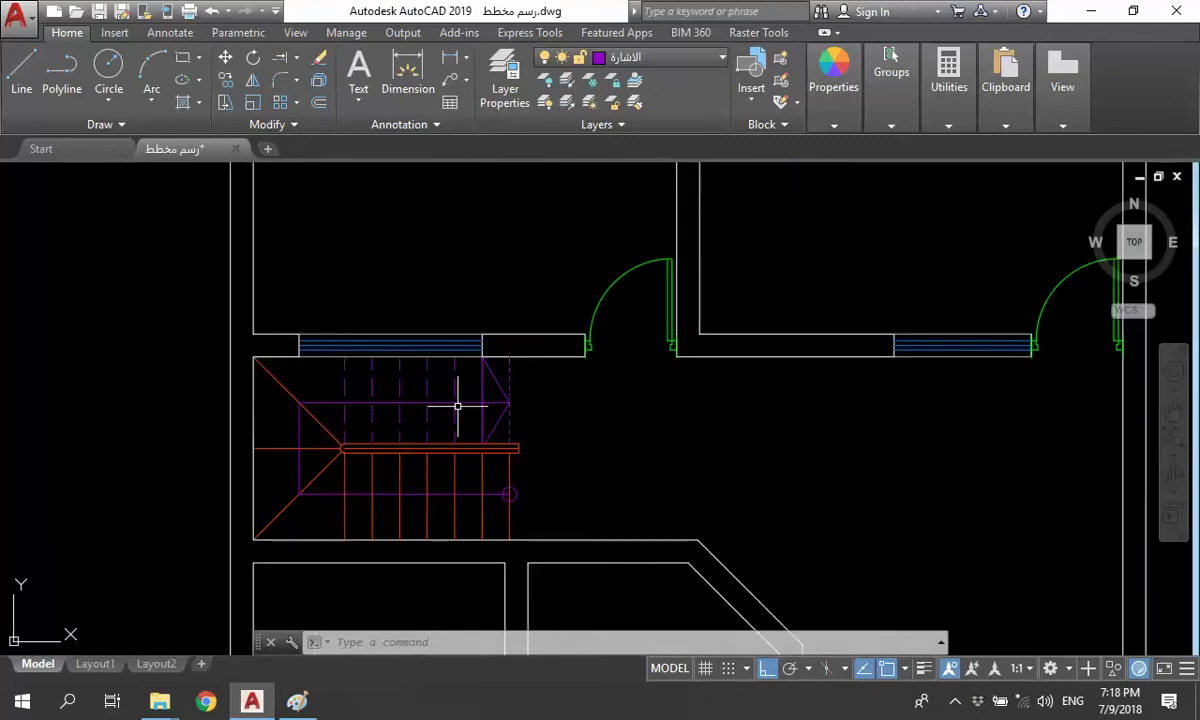
# - Match the stair treads' properties to the picked source line
pyautogui.write('ma')
pyautogui.press('Return')
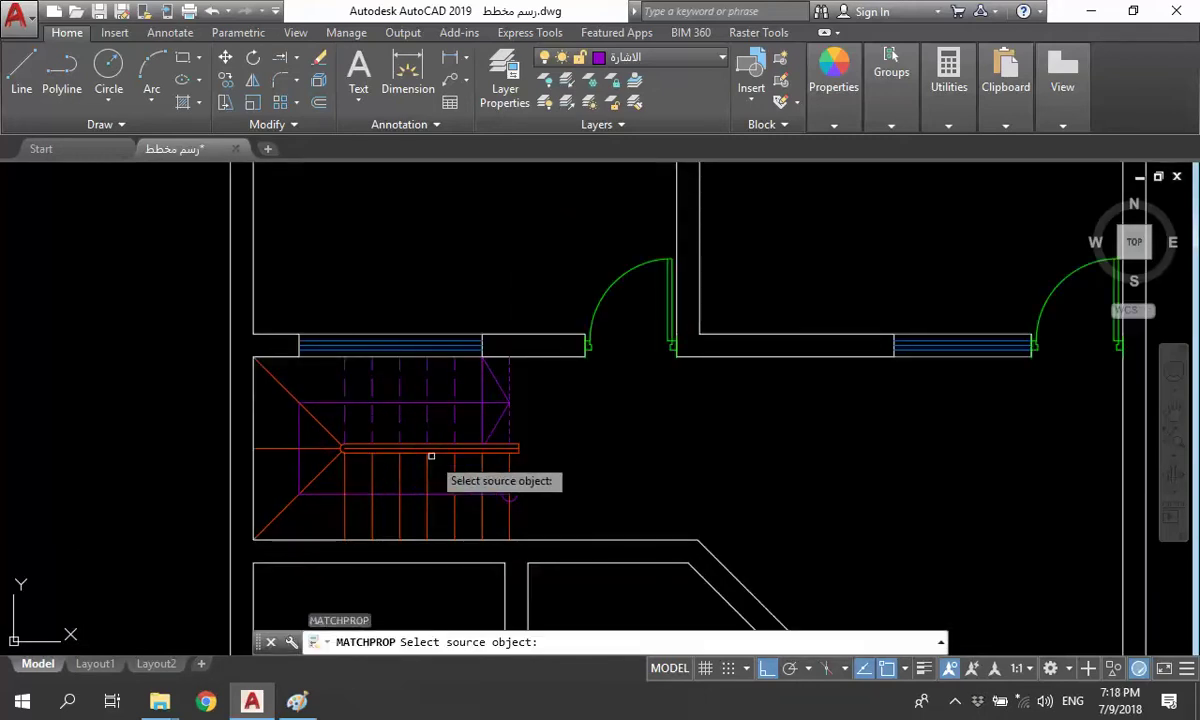
pyautogui.click(435, 448)
pyautogui.click(457, 437)
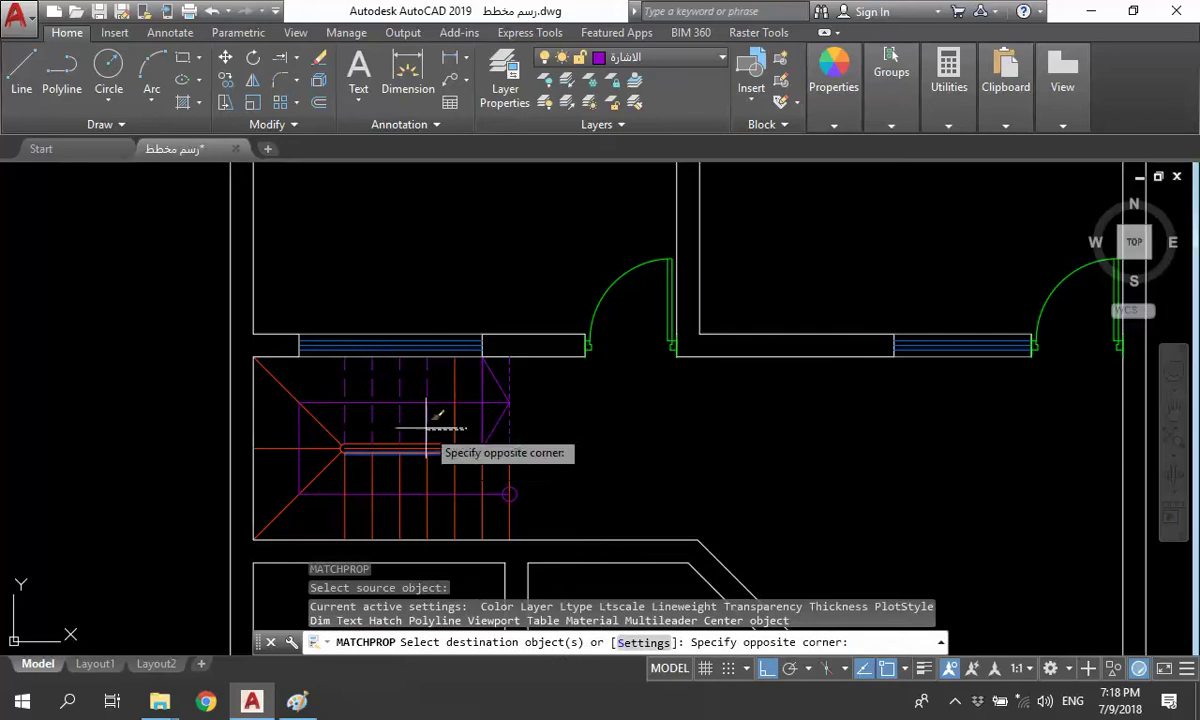
pyautogui.click(366, 427)
pyautogui.press('Escape')
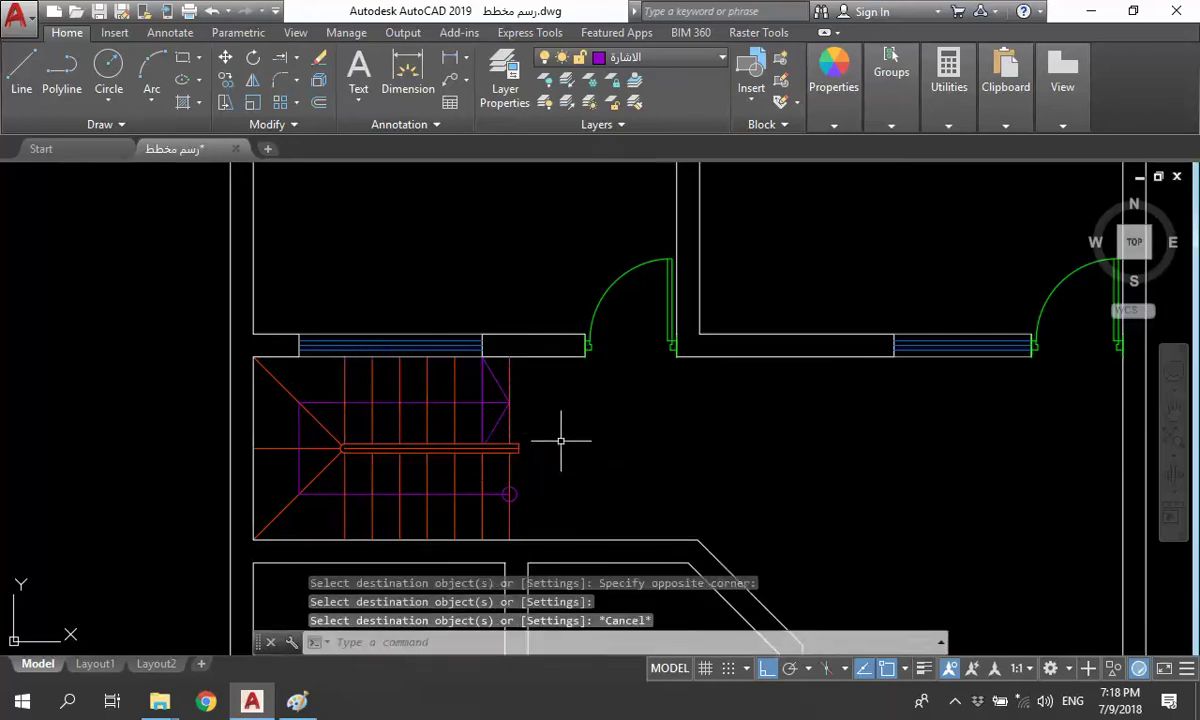
# - Pan and zoom around the plan to bring the upper rooms into view
pyautogui.moveTo(560, 437); pyautogui.dragTo(428, 418, button='middle')
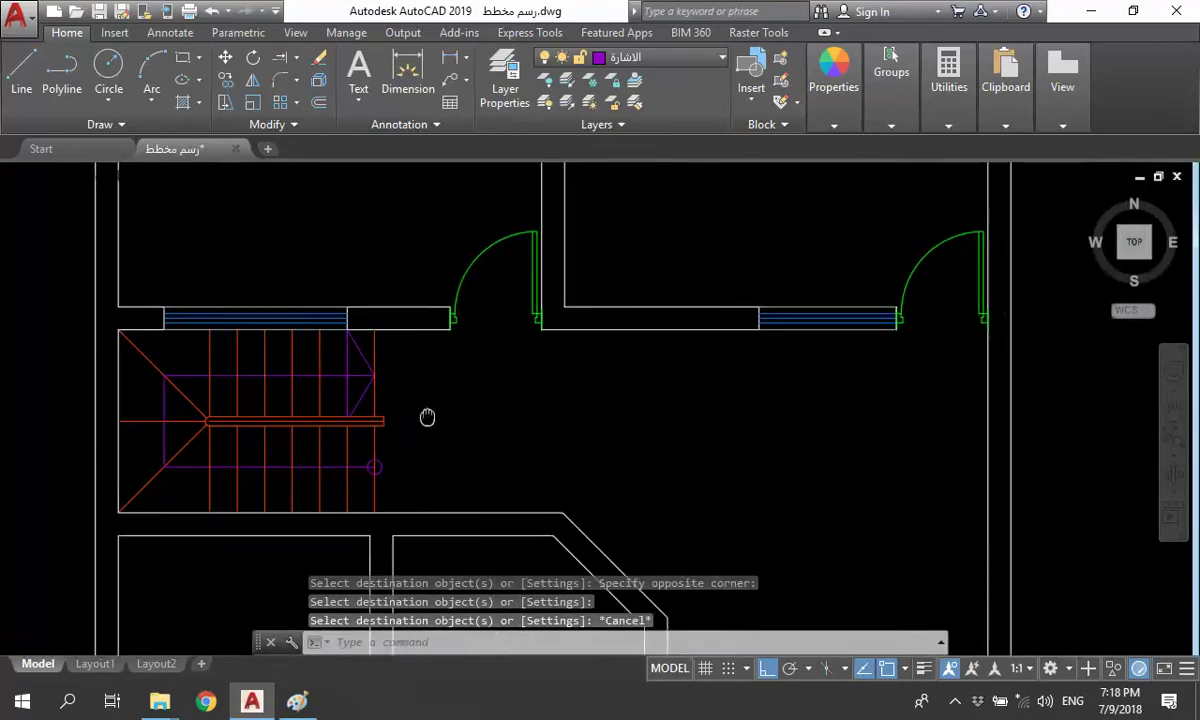
pyautogui.scroll(-3, 538, 410)
pyautogui.moveTo(538, 410); pyautogui.dragTo(536, 575, button='middle')
pyautogui.moveTo(498, 394); pyautogui.dragTo(506, 485, button='middle')
pyautogui.scroll(-2, 496, 456)
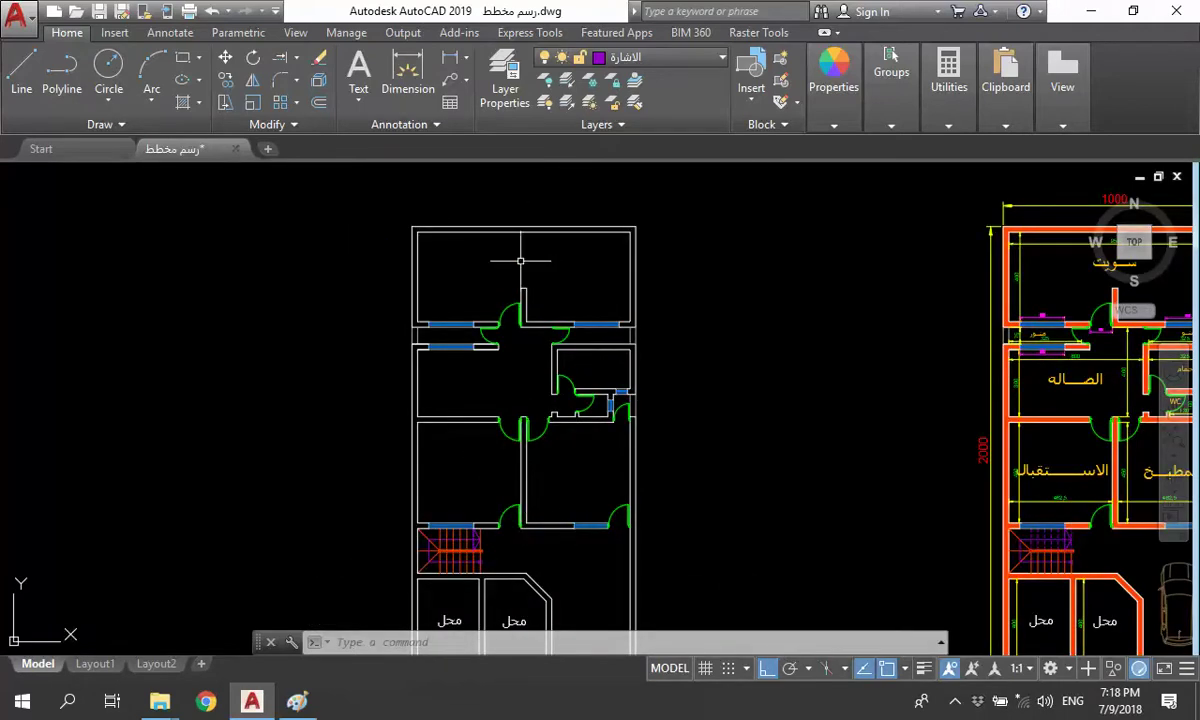
pyautogui.scroll(5, 524, 428)
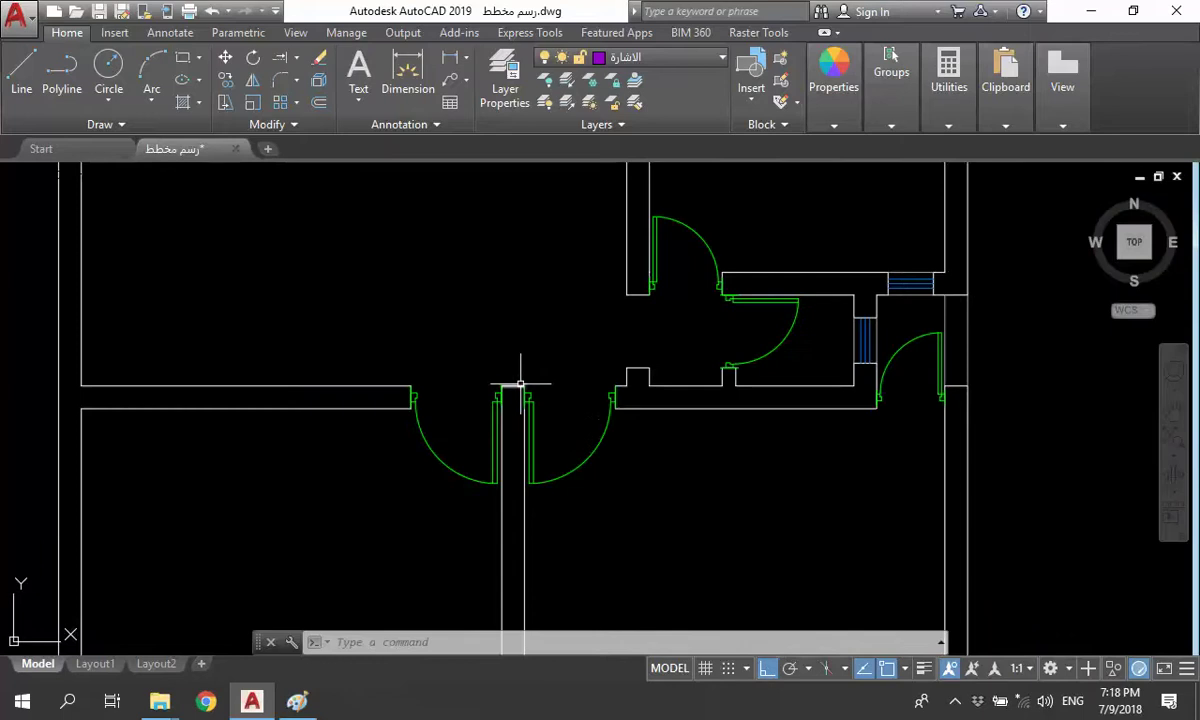
pyautogui.scroll(-3, 513, 450)
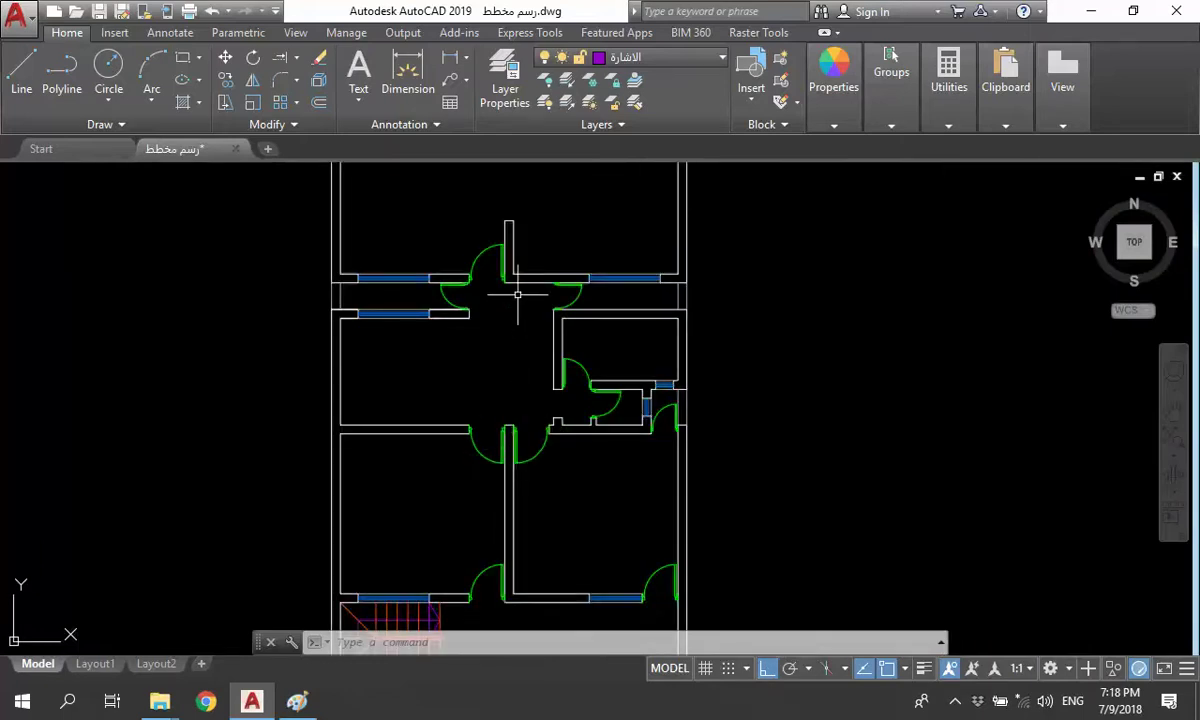
pyautogui.write('ex')
# - Try extending the vertical partition line to the top wall
pyautogui.press('Return')
pyautogui.press('Return')
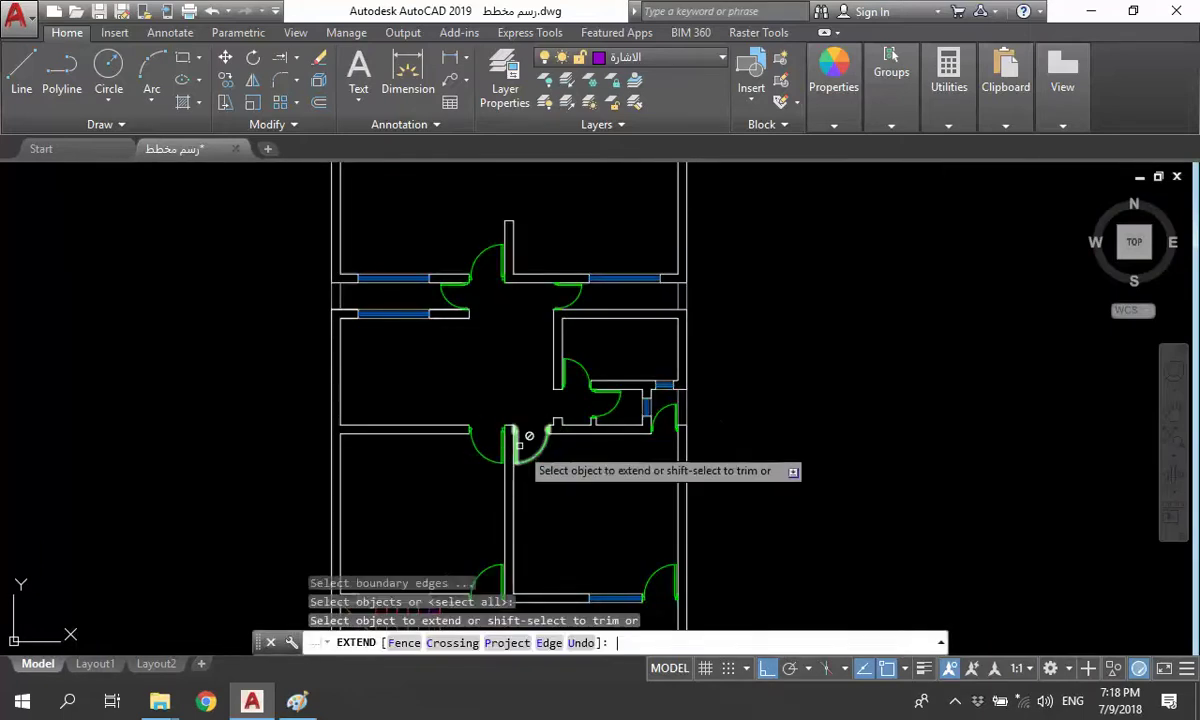
pyautogui.scroll(3, 501, 460)
pyautogui.scroll(3, 503, 440)
pyautogui.click(507, 426)
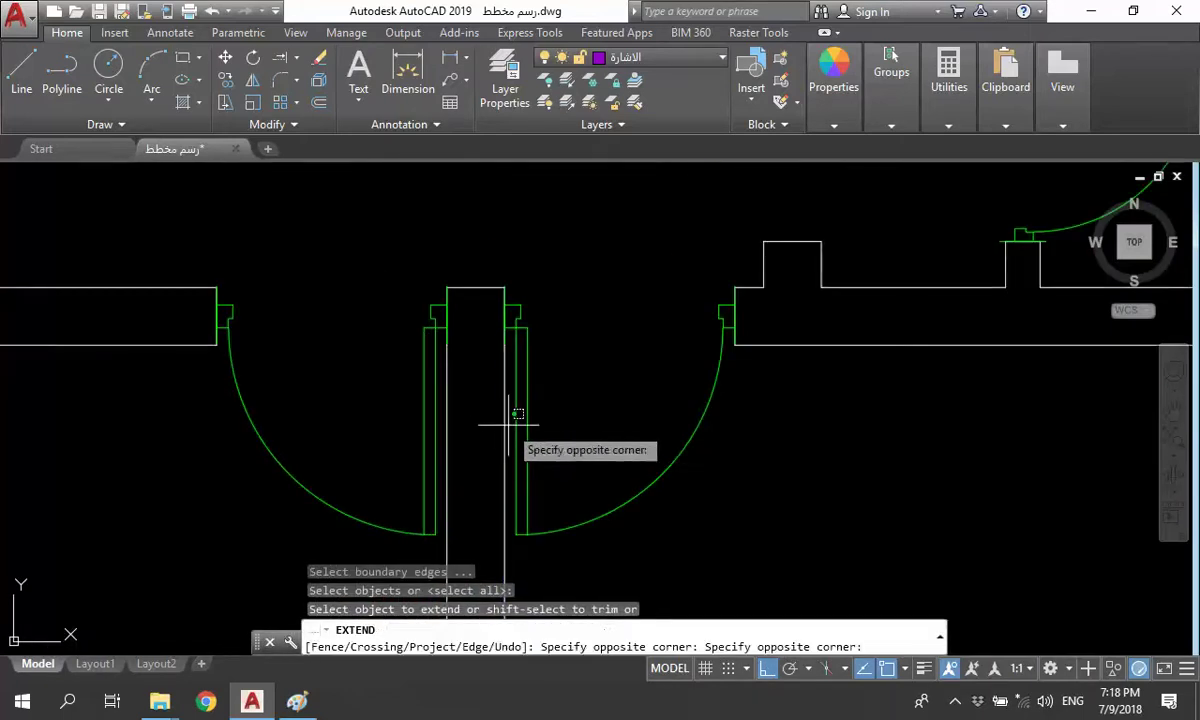
pyautogui.click(492, 420)
pyautogui.click(504, 410)
pyautogui.press('Escape')
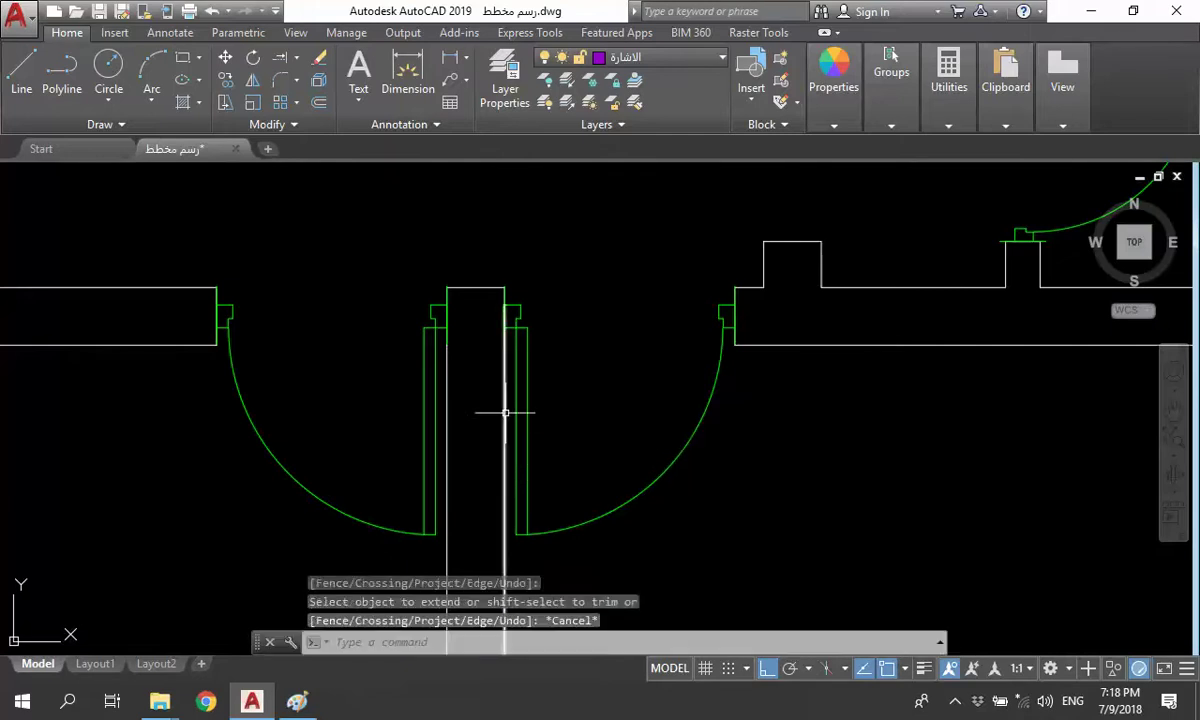
pyautogui.scroll(-3, 504, 410)
# - Grip-stretch the partition line's top end so it meets the top wall
pyautogui.click(504, 398)
pyautogui.moveTo(506, 381)
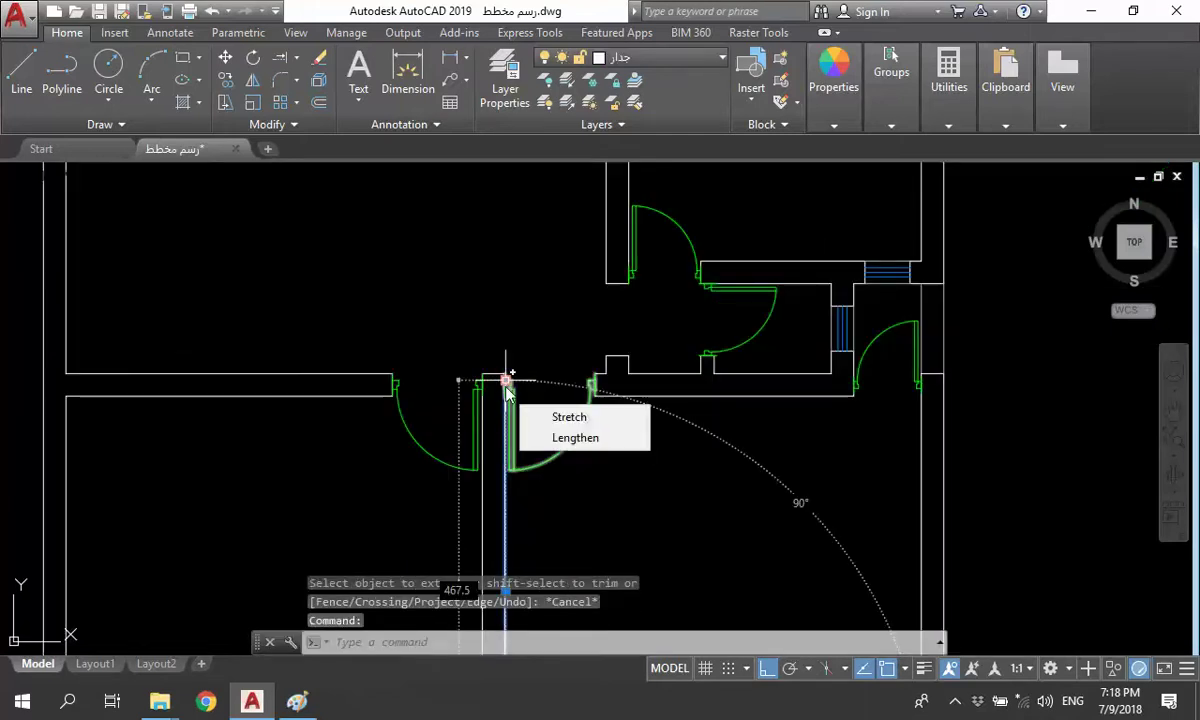
pyautogui.scroll(5, 497, 399)
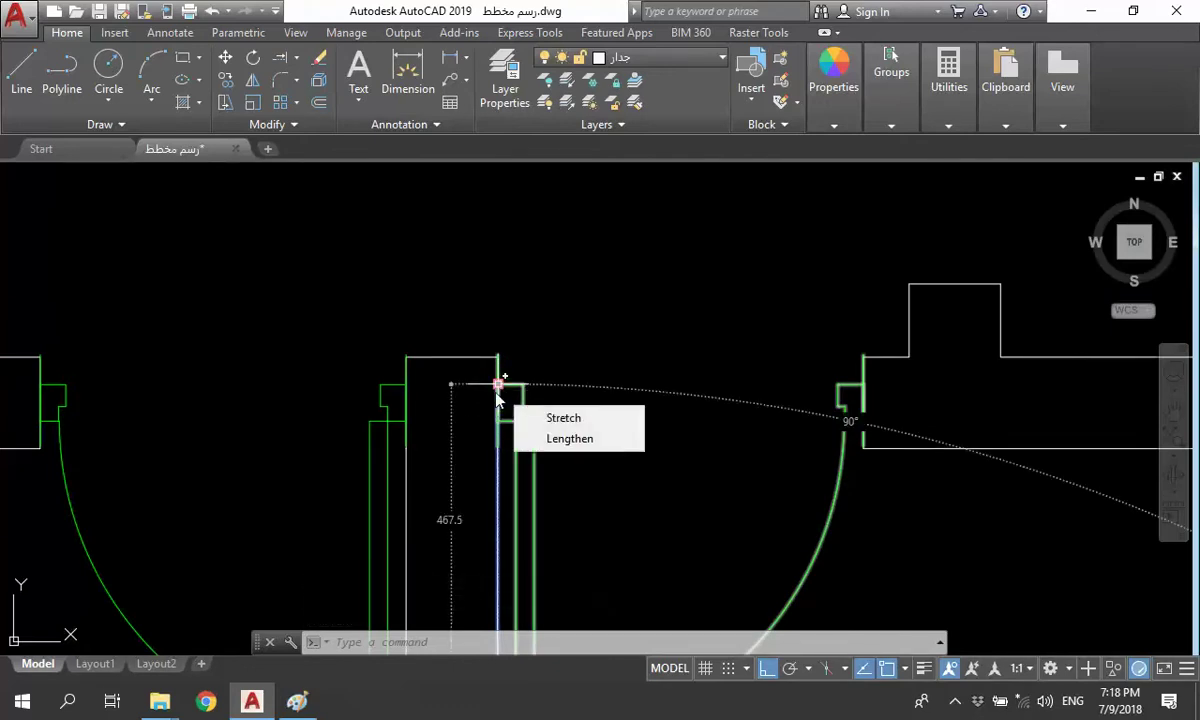
pyautogui.click(499, 386)
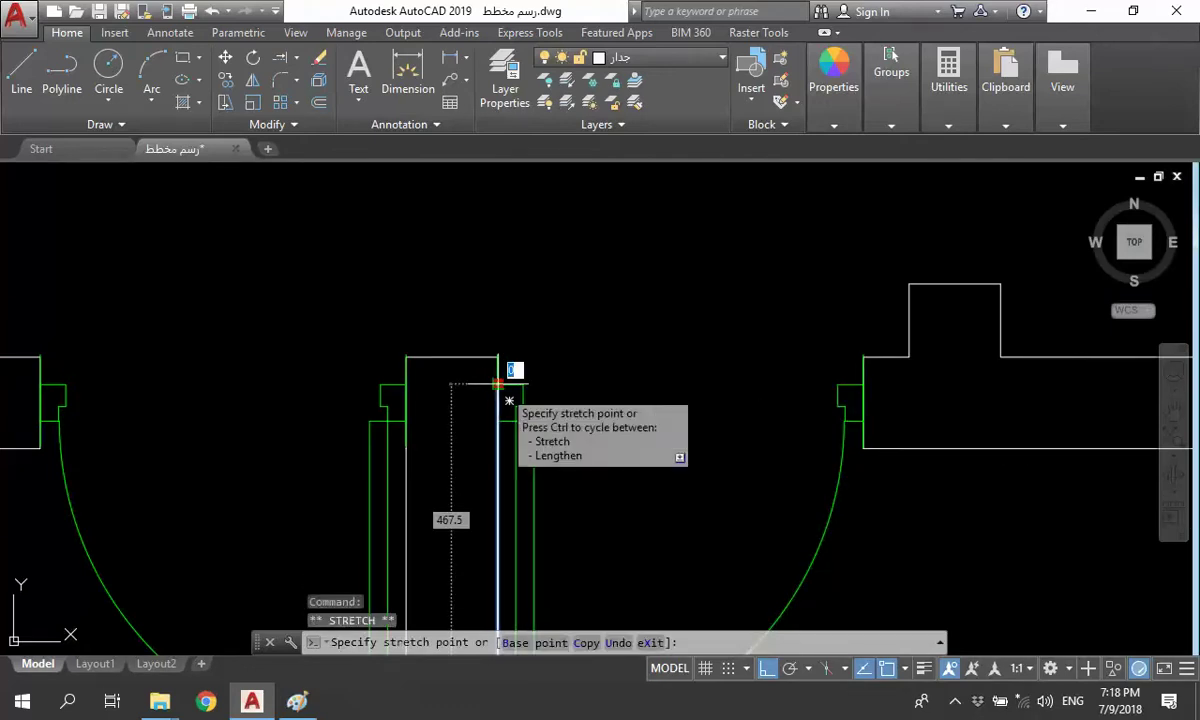
pyautogui.scroll(-3, 503, 389)
pyautogui.scroll(-2, 505, 390)
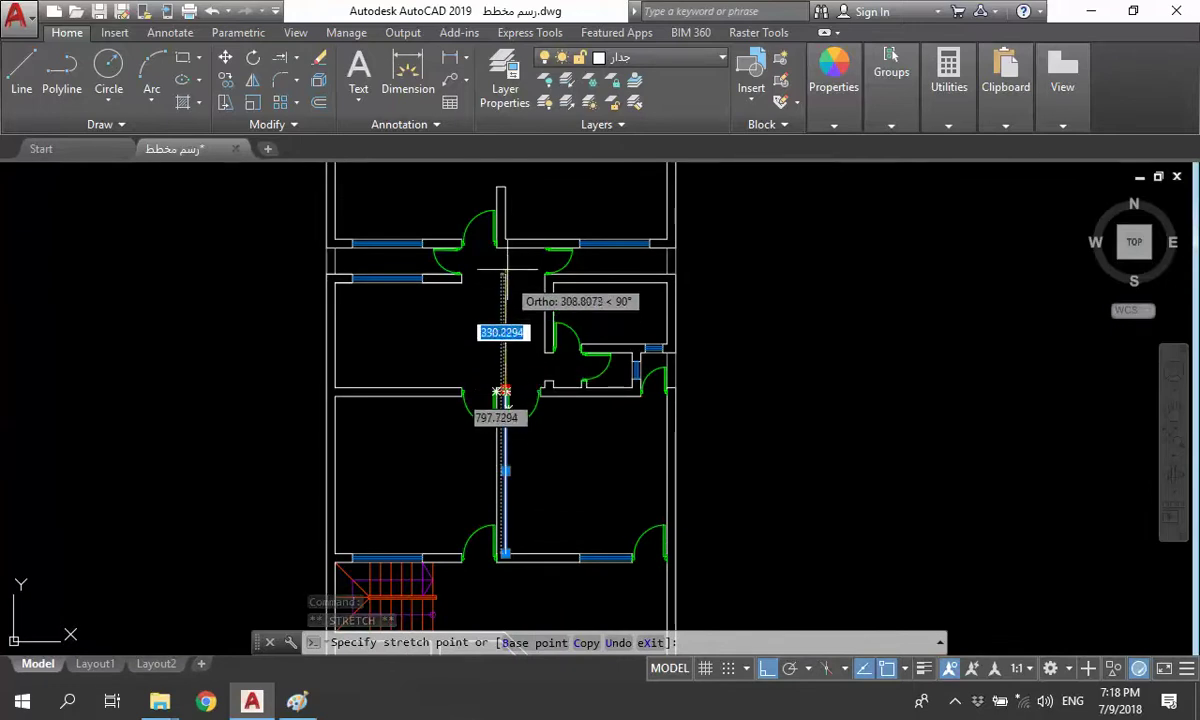
pyautogui.scroll(2, 503, 300)
pyautogui.click(490, 240)
pyautogui.press('Escape')
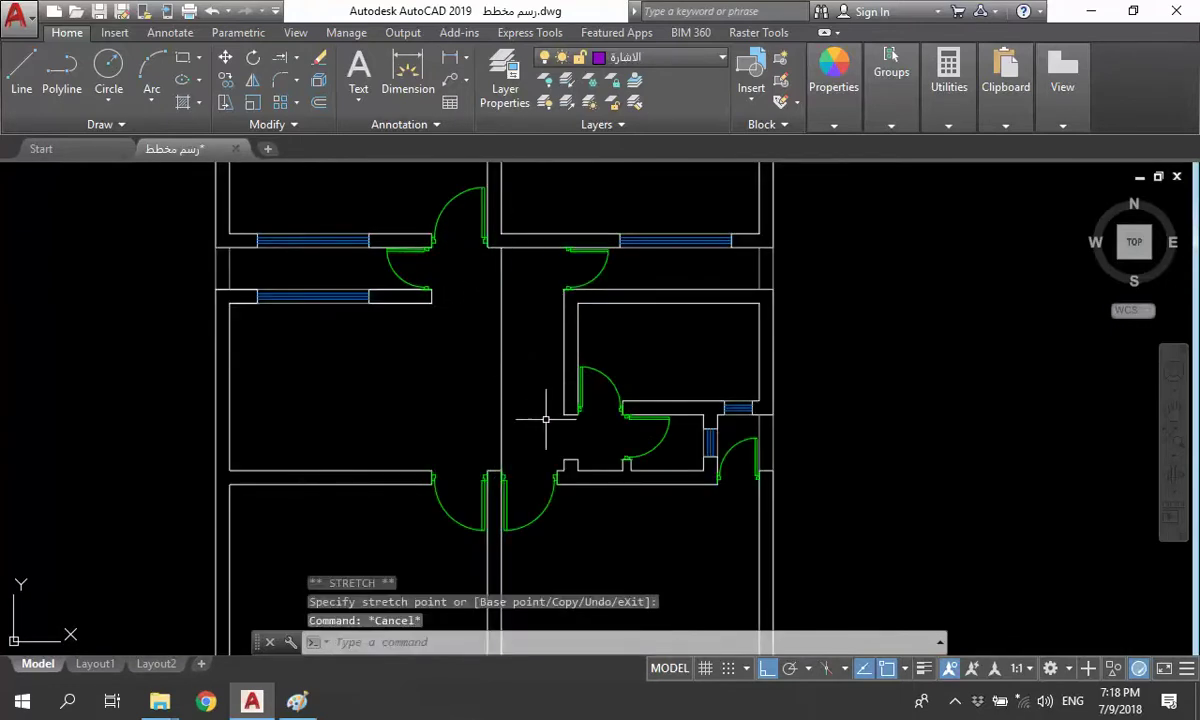
# - Extend the neighbouring partition lines up to the top wall
pyautogui.click(489, 536)
pyautogui.click(488, 488)
pyautogui.scroll(3, 487, 262)
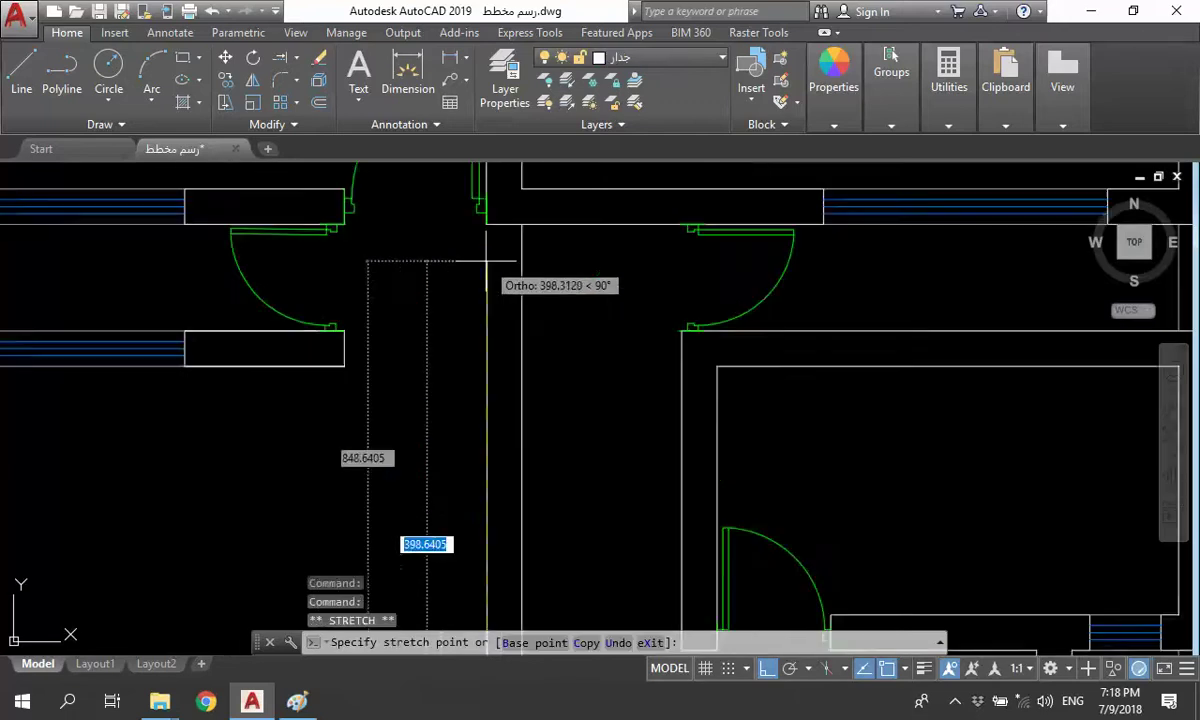
pyautogui.press('Escape')
pyautogui.scroll(-5, 486, 260)
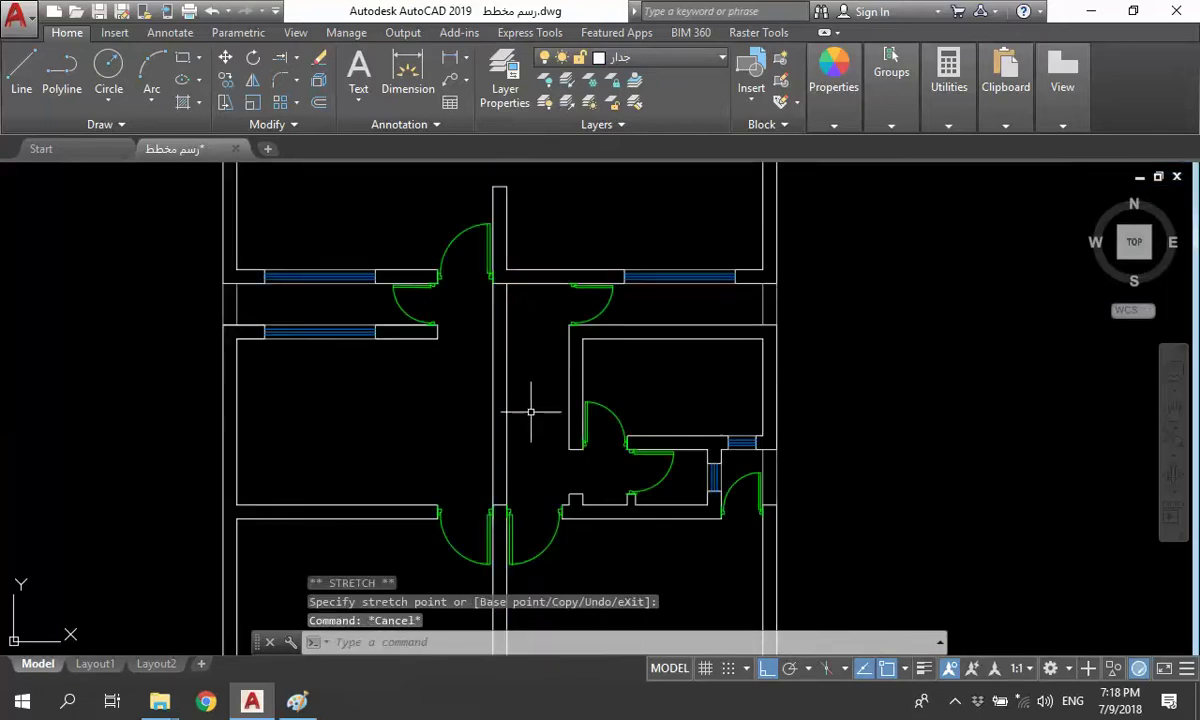
pyautogui.scroll(-5, 528, 397)
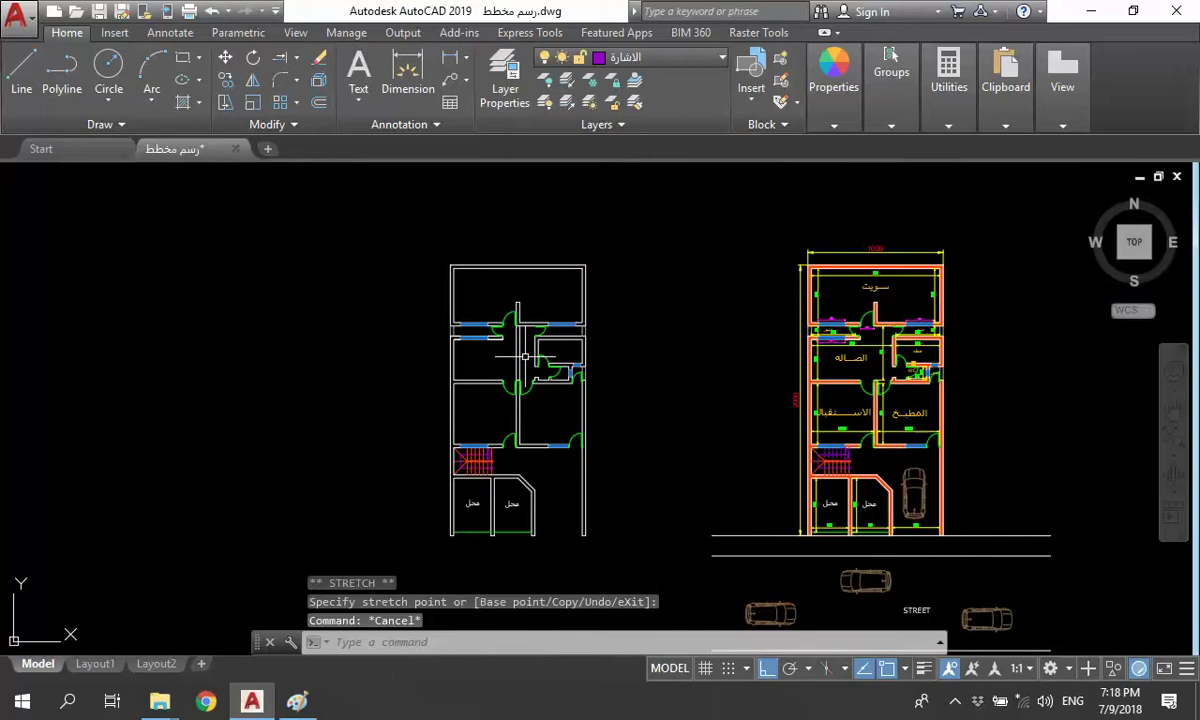
pyautogui.scroll(2, 524, 356)
pyautogui.scroll(2, 528, 300)
pyautogui.scroll(2, 528, 284)
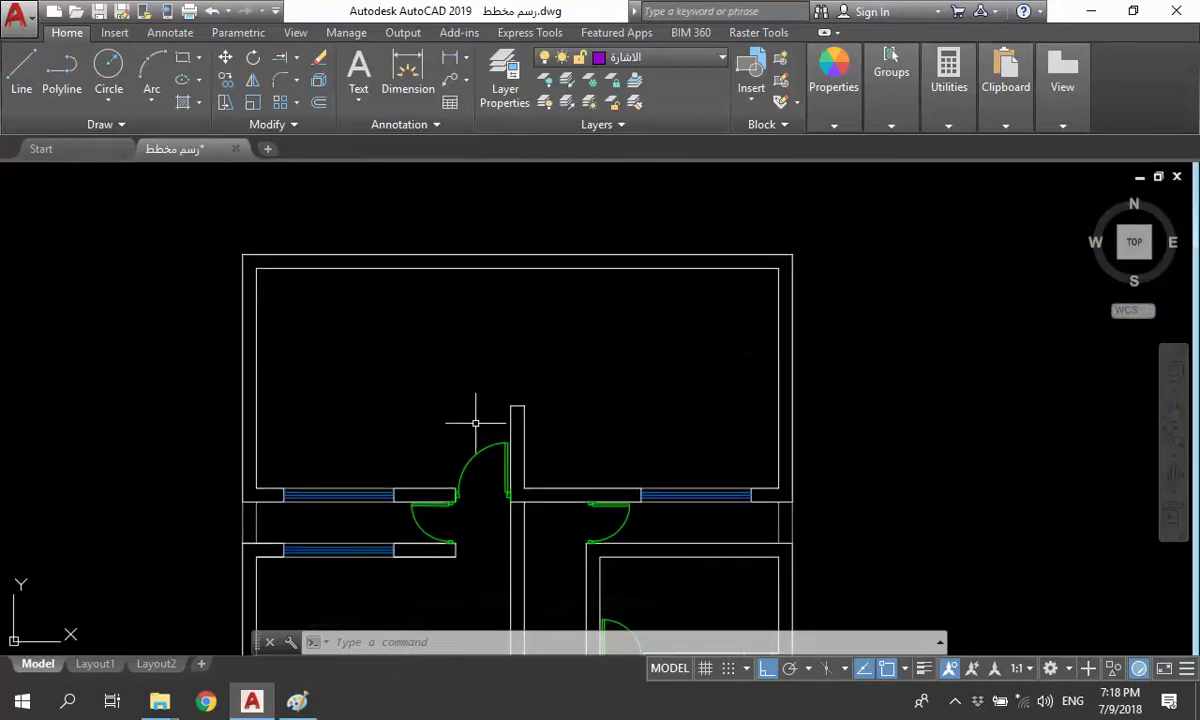
pyautogui.write('e')
pyautogui.press('Return')
pyautogui.press('Return')
pyautogui.click(512, 425)
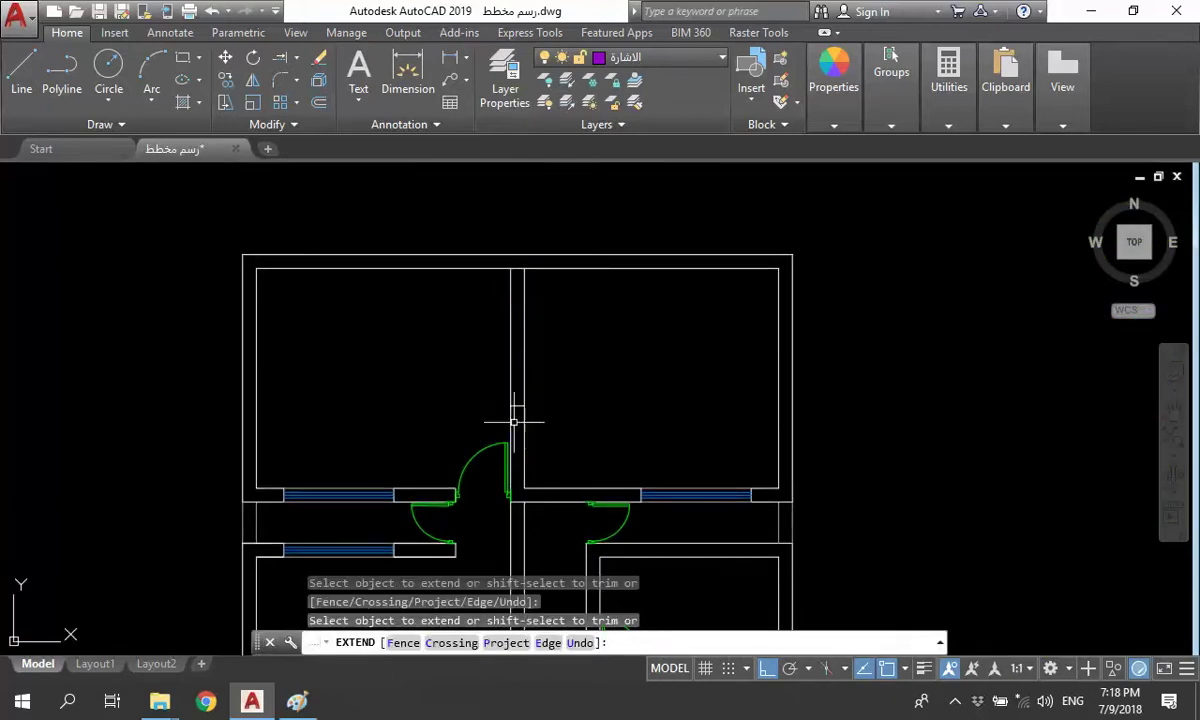
pyautogui.press('Escape')
pyautogui.click(482, 417)
# - Window-select the stray short wall segment and delete it
pyautogui.click(681, 358)
pyautogui.press('Escape')
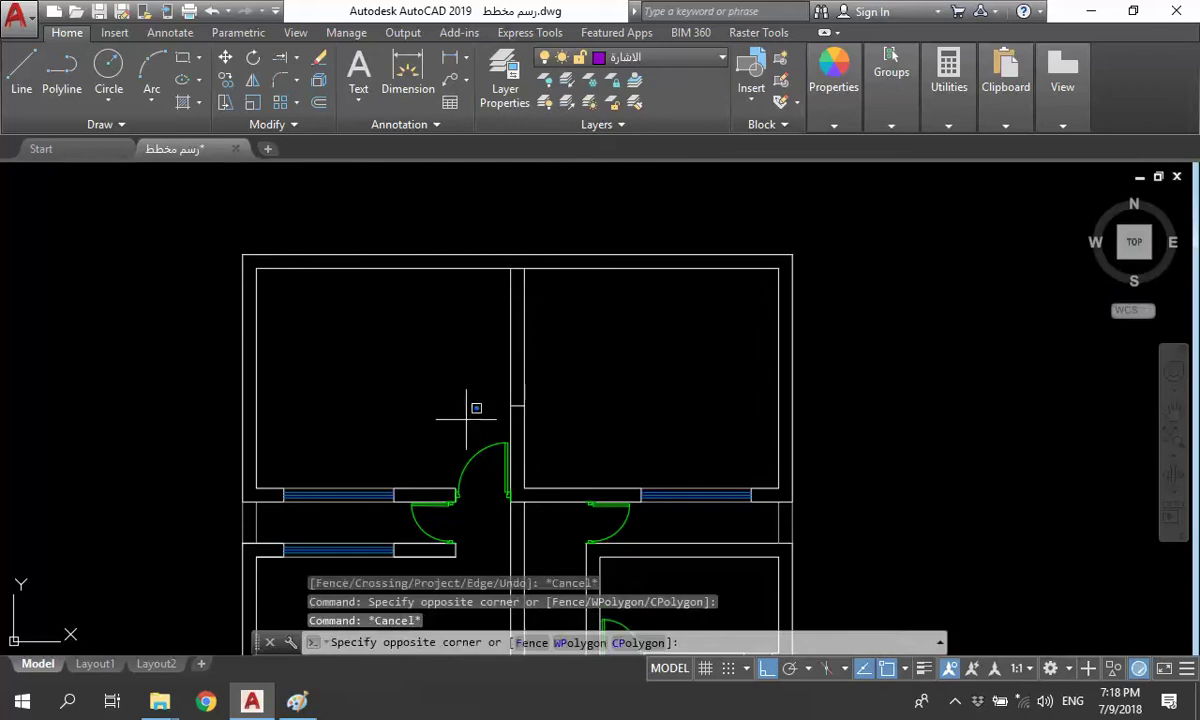
pyautogui.click(465, 419)
pyautogui.press('Escape')
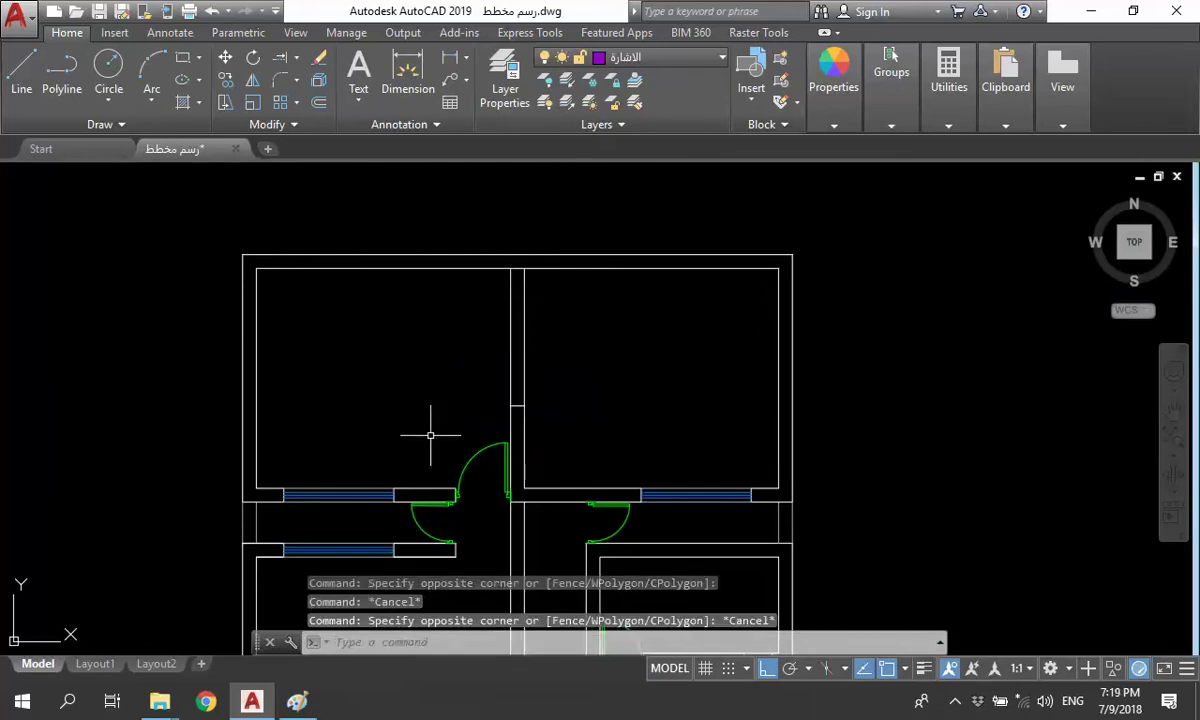
pyautogui.click(430, 435)
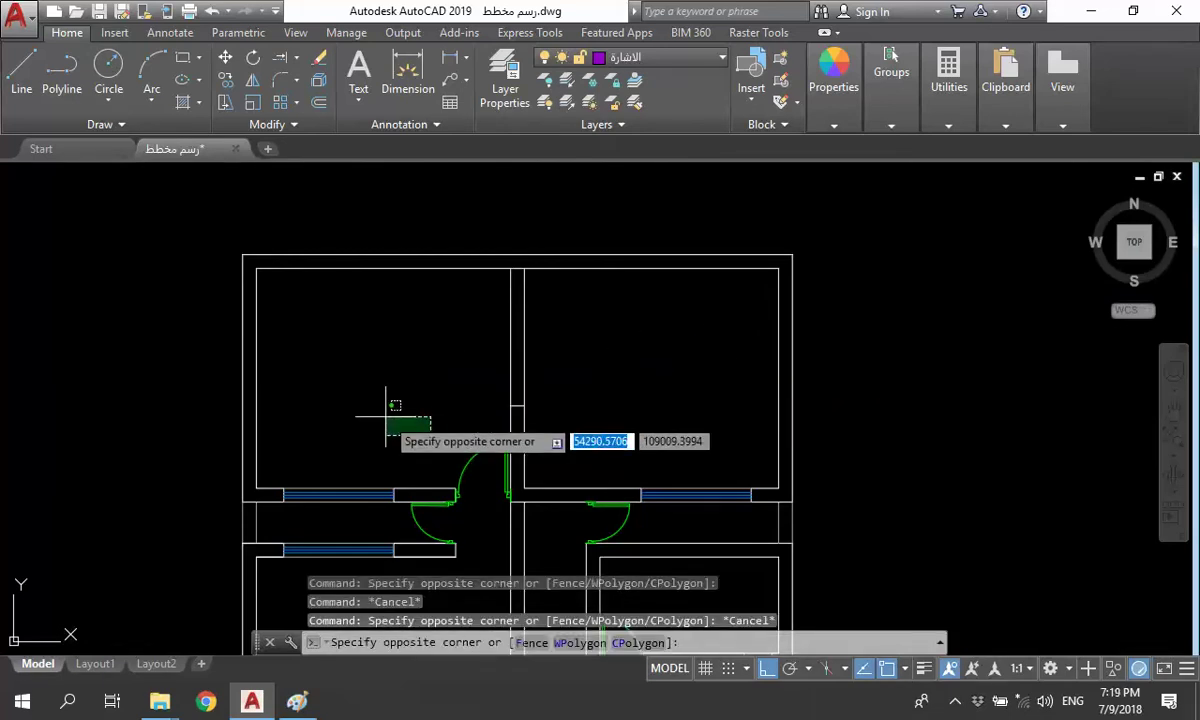
pyautogui.click(595, 429)
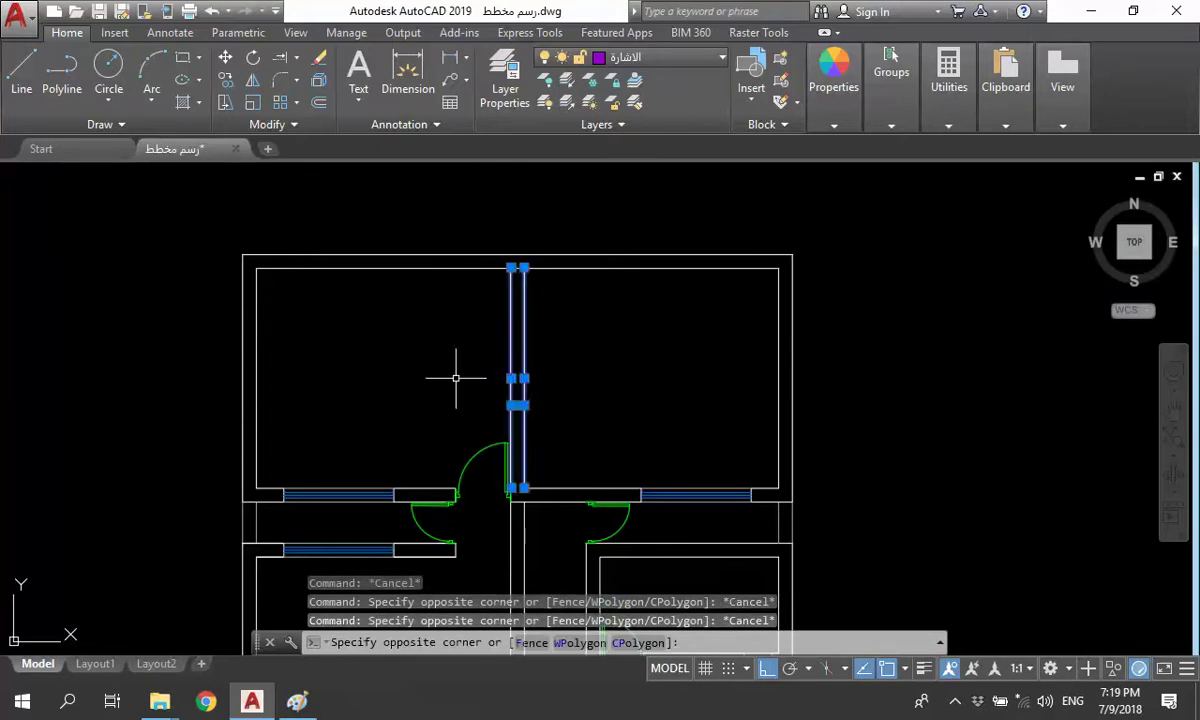
pyautogui.press('Escape')
pyautogui.click(461, 421)
pyautogui.click(726, 349)
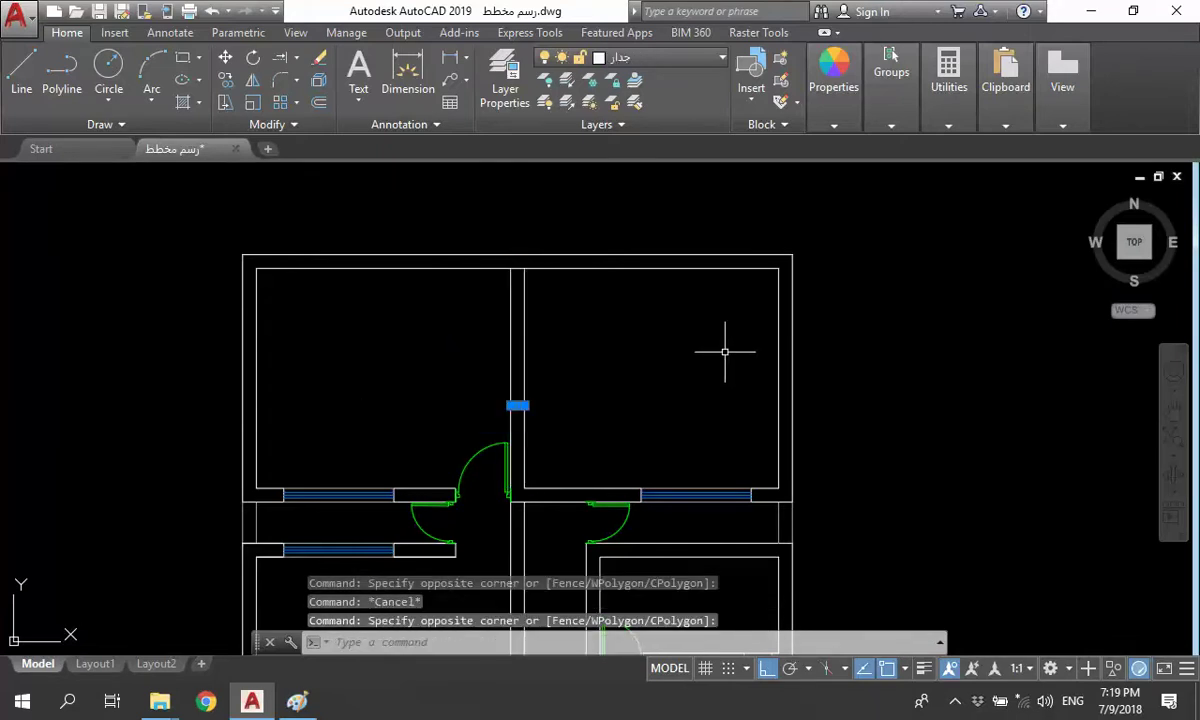
pyautogui.press('Delete')
# - Try trimming at the top wall gap, then window-select the door beside the corridor
pyautogui.press('Return')
pyautogui.scroll(3, 655, 357)
pyautogui.scroll(2, 520, 300)
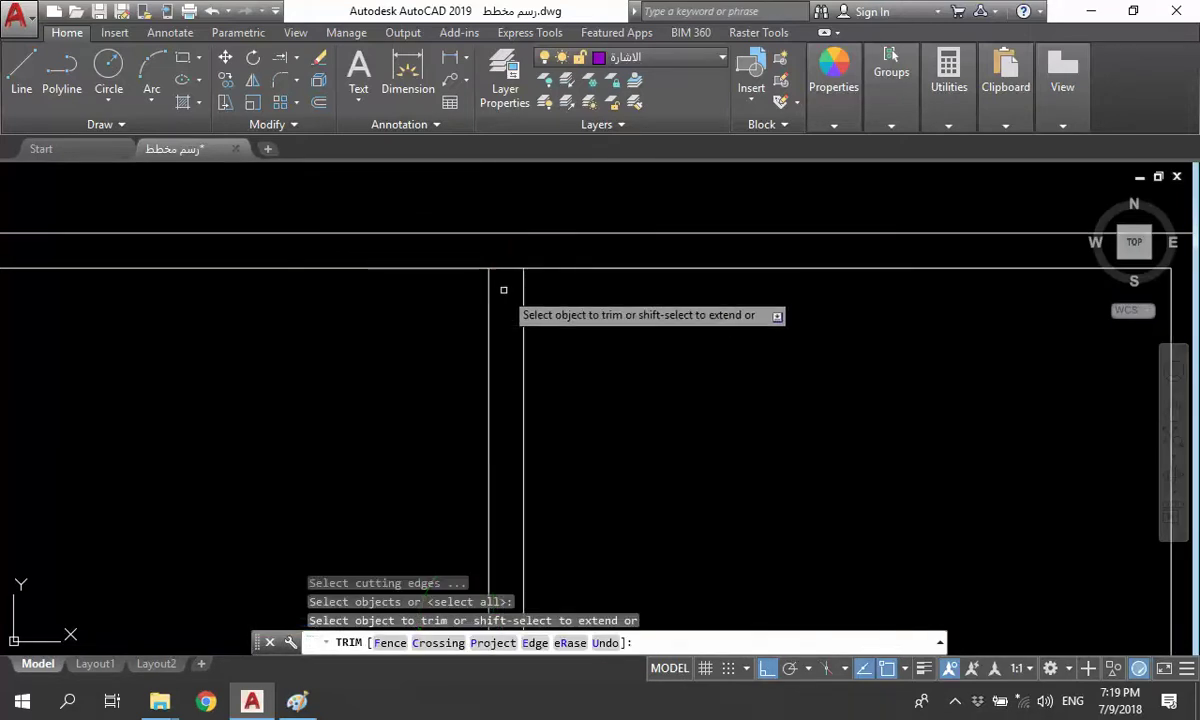
pyautogui.click(504, 263)
pyautogui.press('Escape')
pyautogui.moveTo(504, 282); pyautogui.dragTo(508, 242, button='middle')
pyautogui.scroll(-3, 469, 268)
pyautogui.scroll(3, 455, 343)
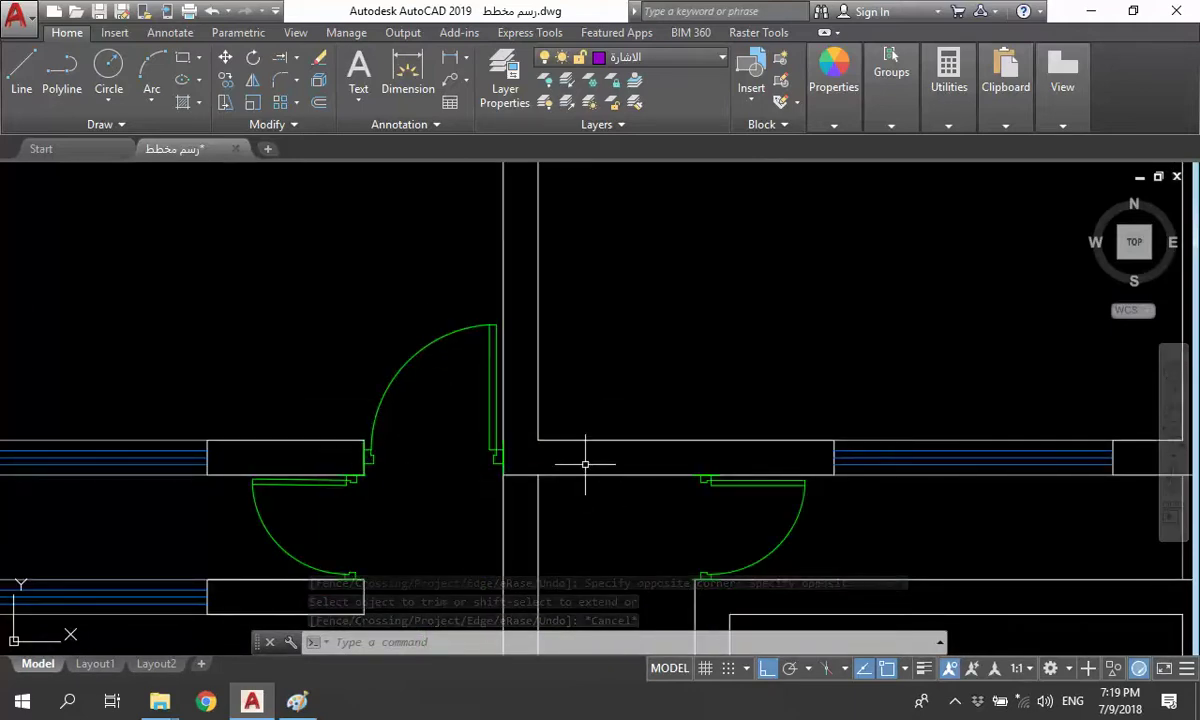
pyautogui.click(343, 520)
pyautogui.click(543, 283)
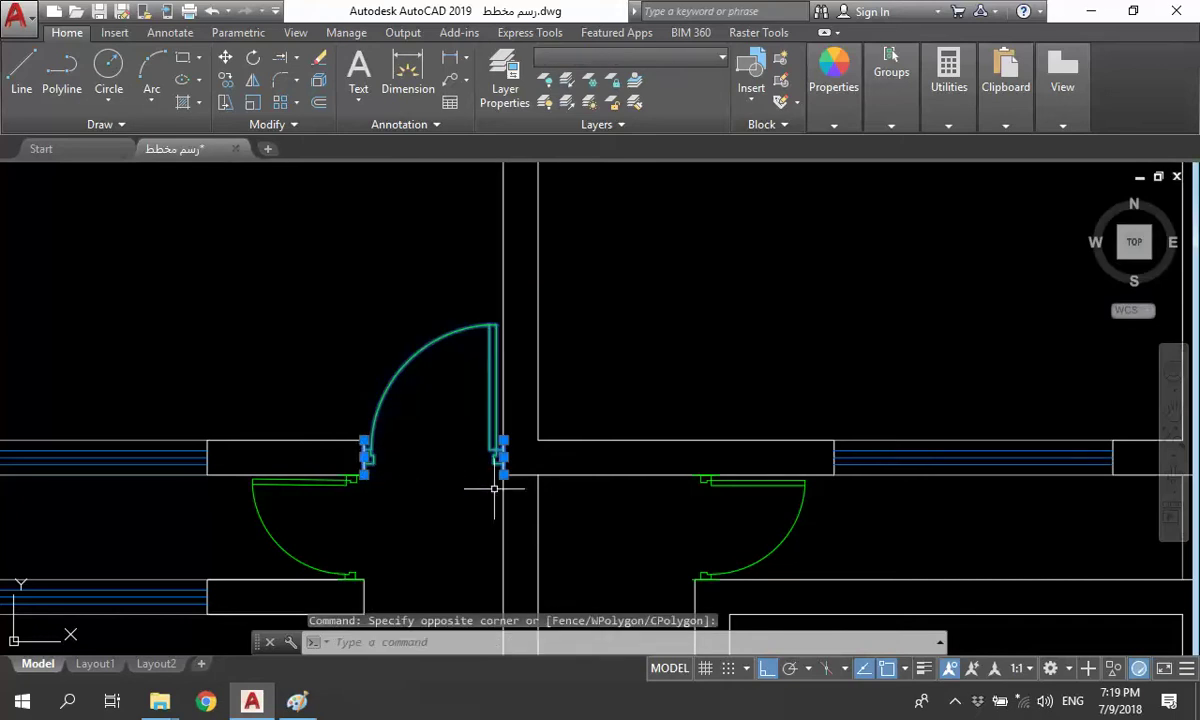
# - Inspect the horizontal wall line beside the door and cancel a line started at the wall corner
pyautogui.scroll(4, 524, 467)
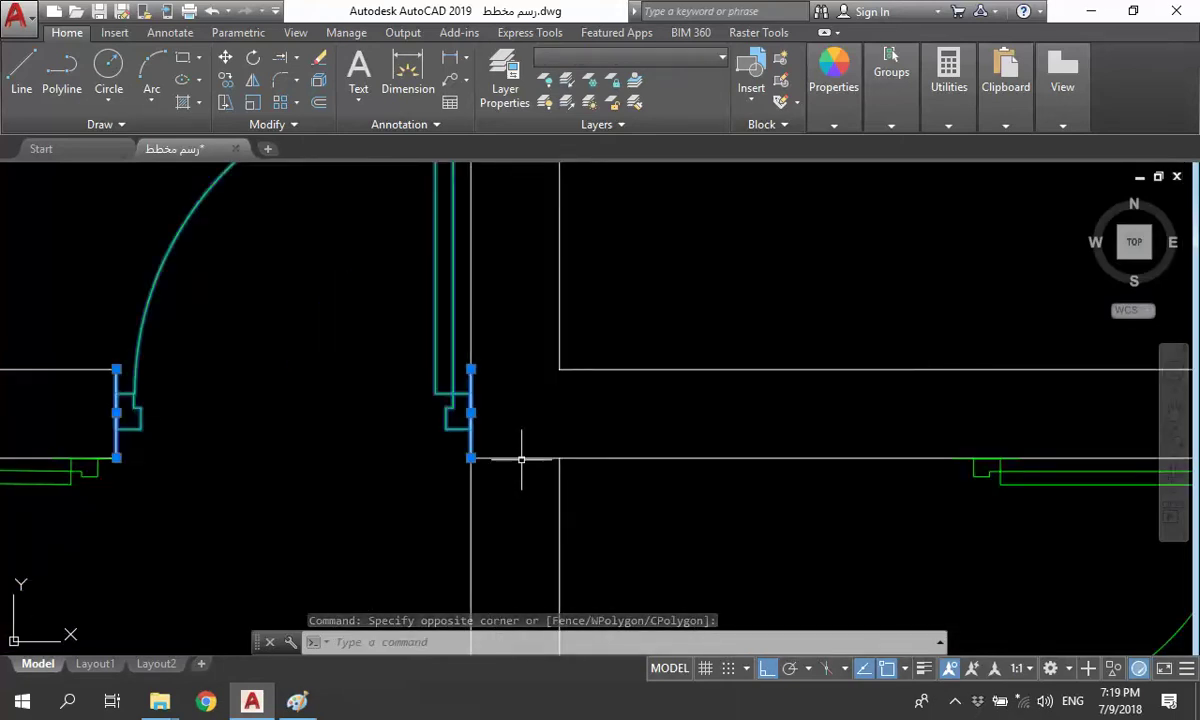
pyautogui.press('Escape')
pyautogui.click(522, 457)
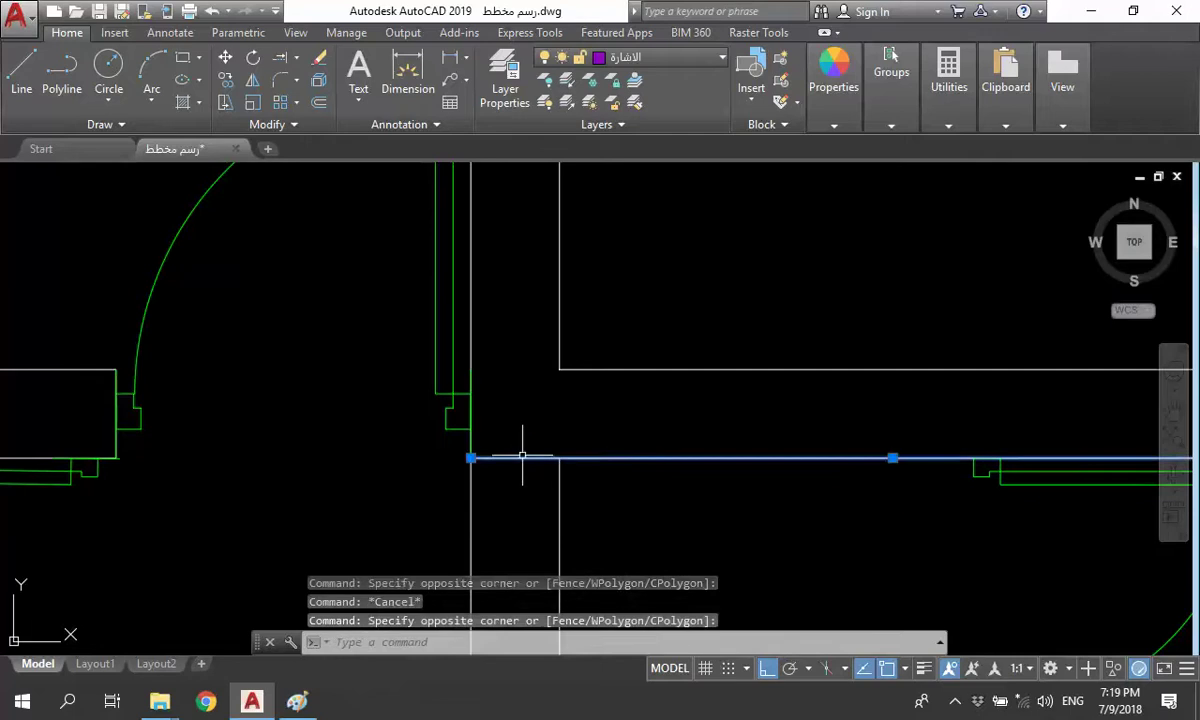
pyautogui.press('Escape')
pyautogui.press('l')
pyautogui.press('Return')
pyautogui.click(548, 479)
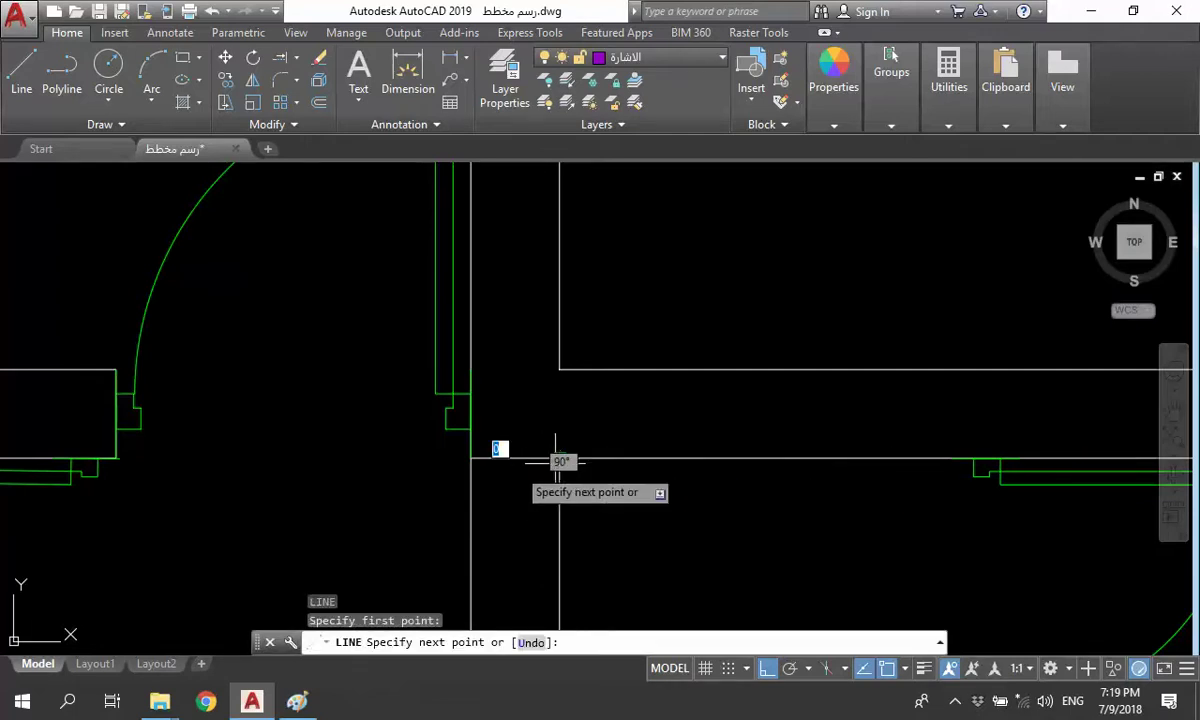
pyautogui.press('Escape')
# - Try selecting the door arc and jamb for mirroring, then cancel the attempt
pyautogui.scroll(-4, 521, 470)
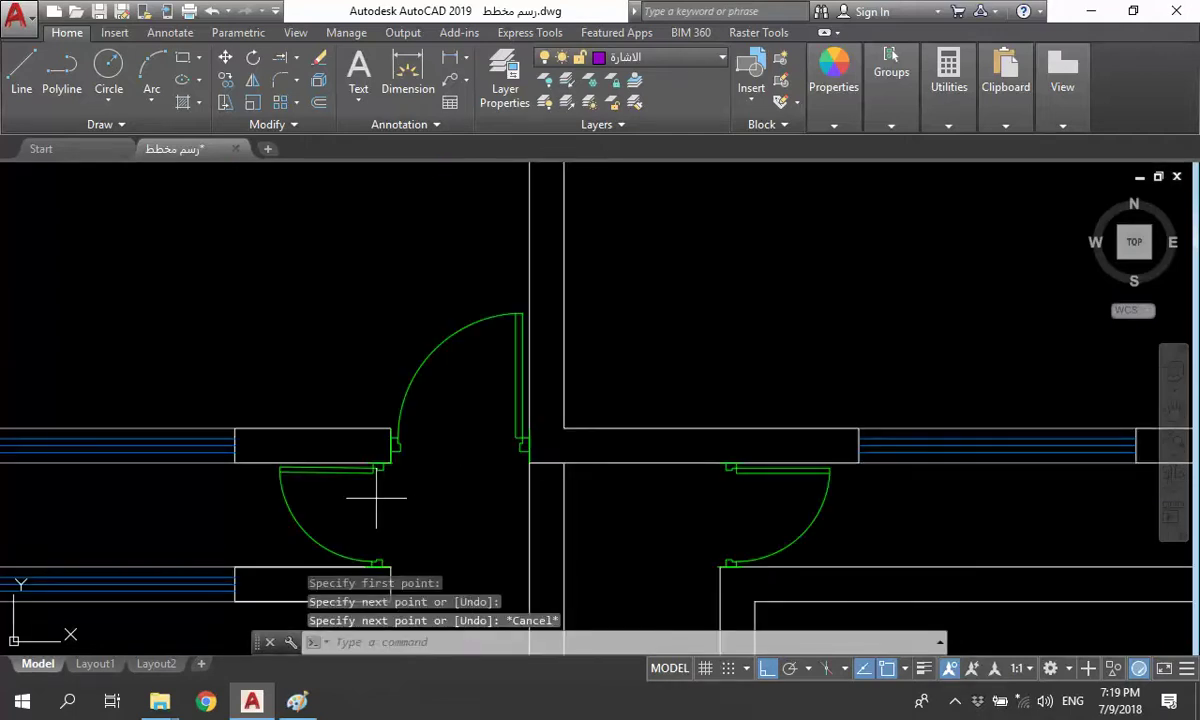
pyautogui.click(377, 497)
pyautogui.click(537, 296)
pyautogui.write('m')
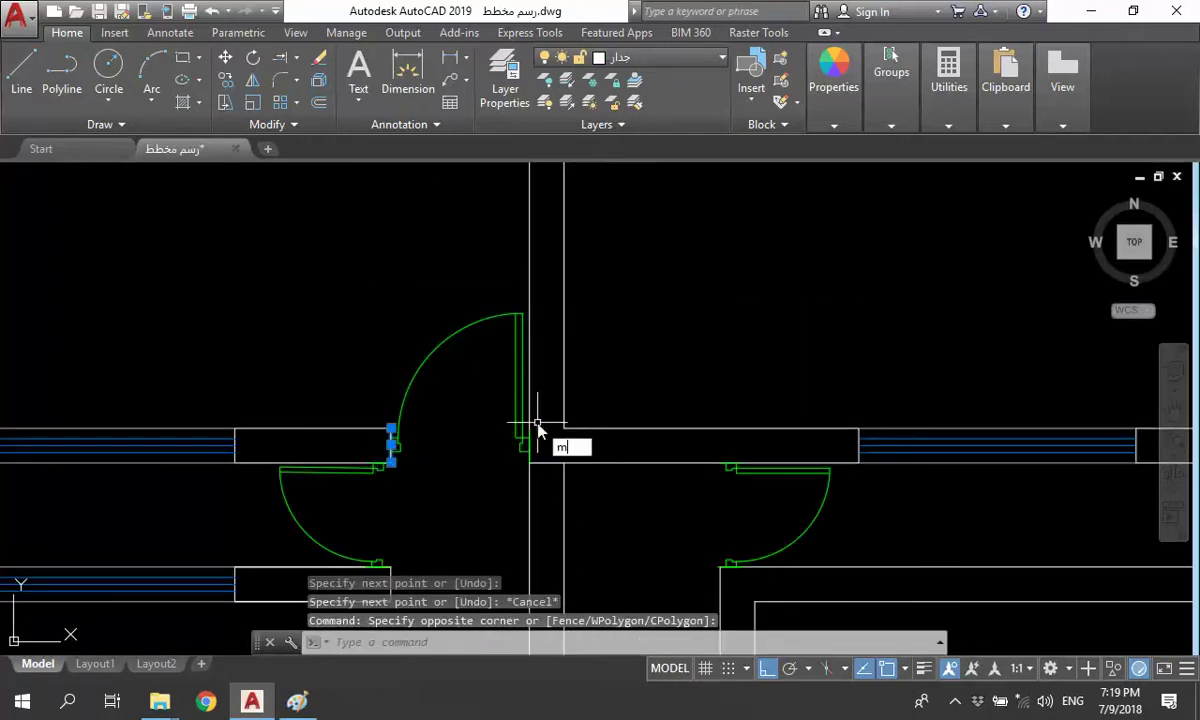
pyautogui.write('i')
pyautogui.press('Return')
pyautogui.press('Escape')
pyautogui.click(362, 498)
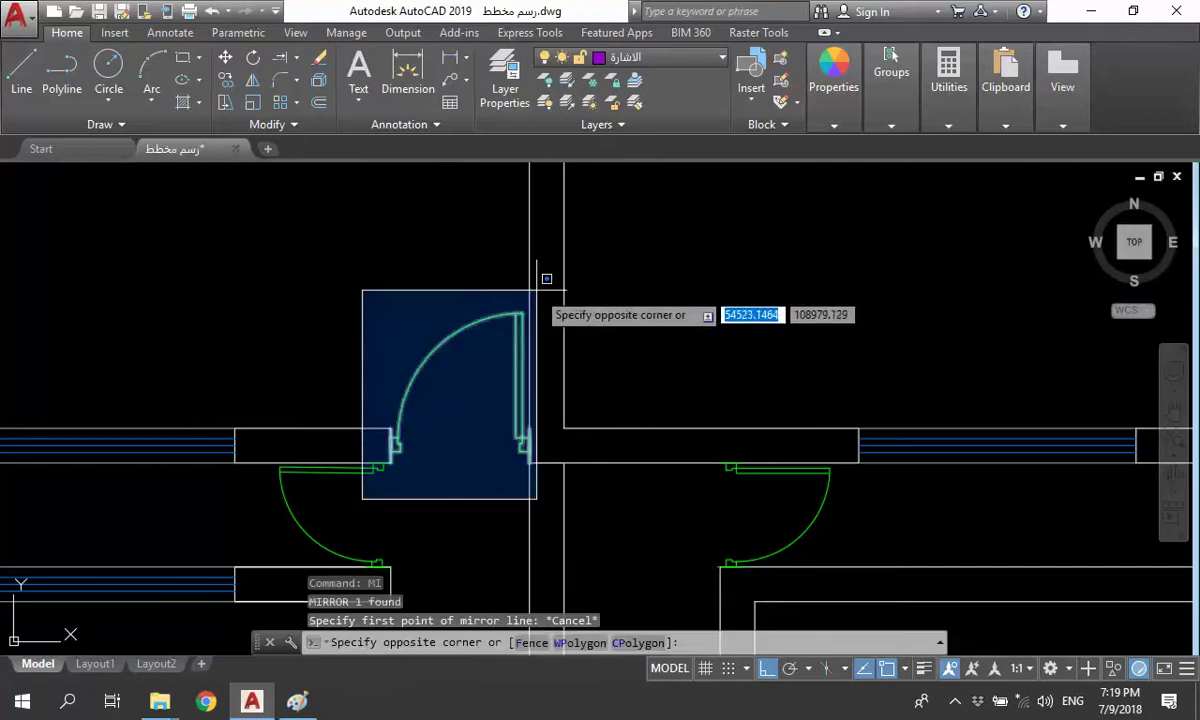
pyautogui.click(546, 278)
pyautogui.write('Nm')
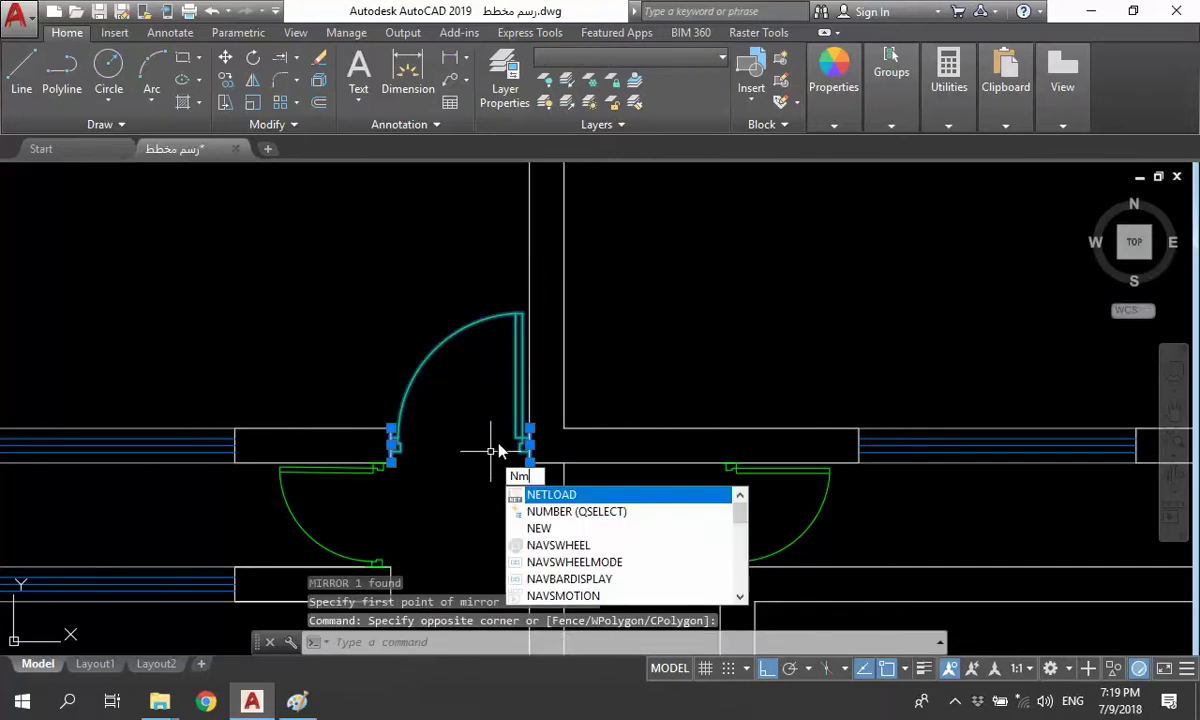
pyautogui.press('Return')
pyautogui.scroll(2, 530, 458)
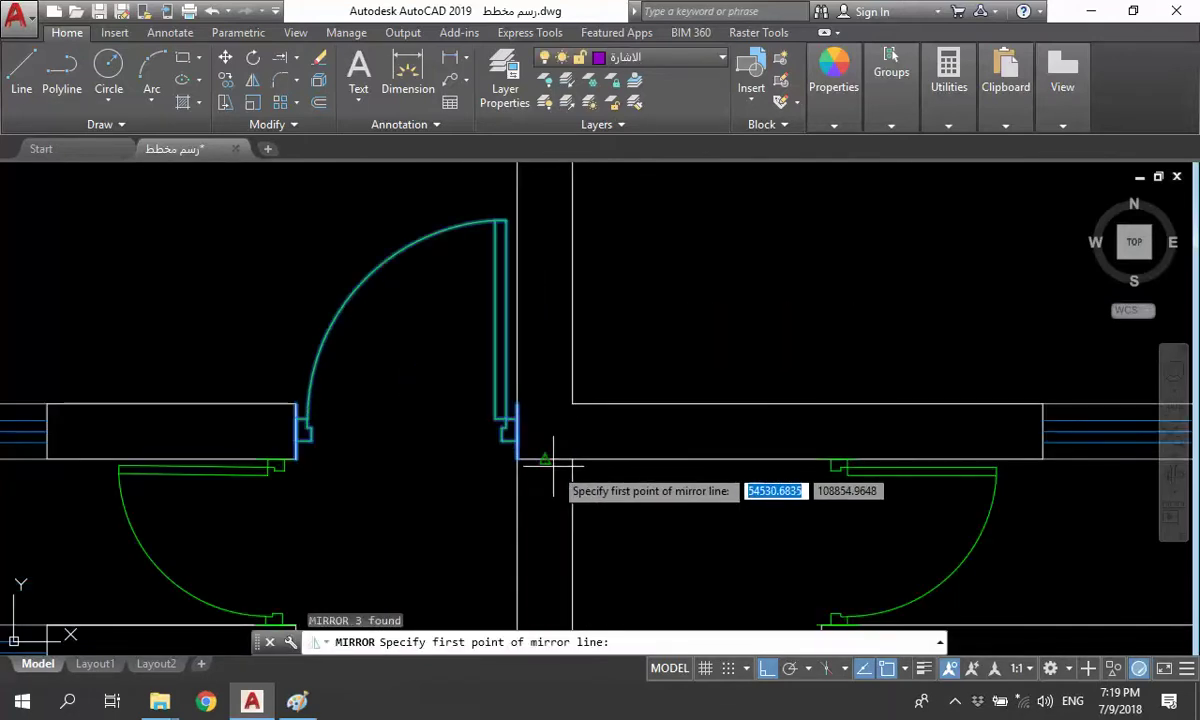
pyautogui.press('Escape')
# - Mirror the left door across a vertical line along the wall, keeping the original
pyautogui.click(270, 516)
pyautogui.click(538, 205)
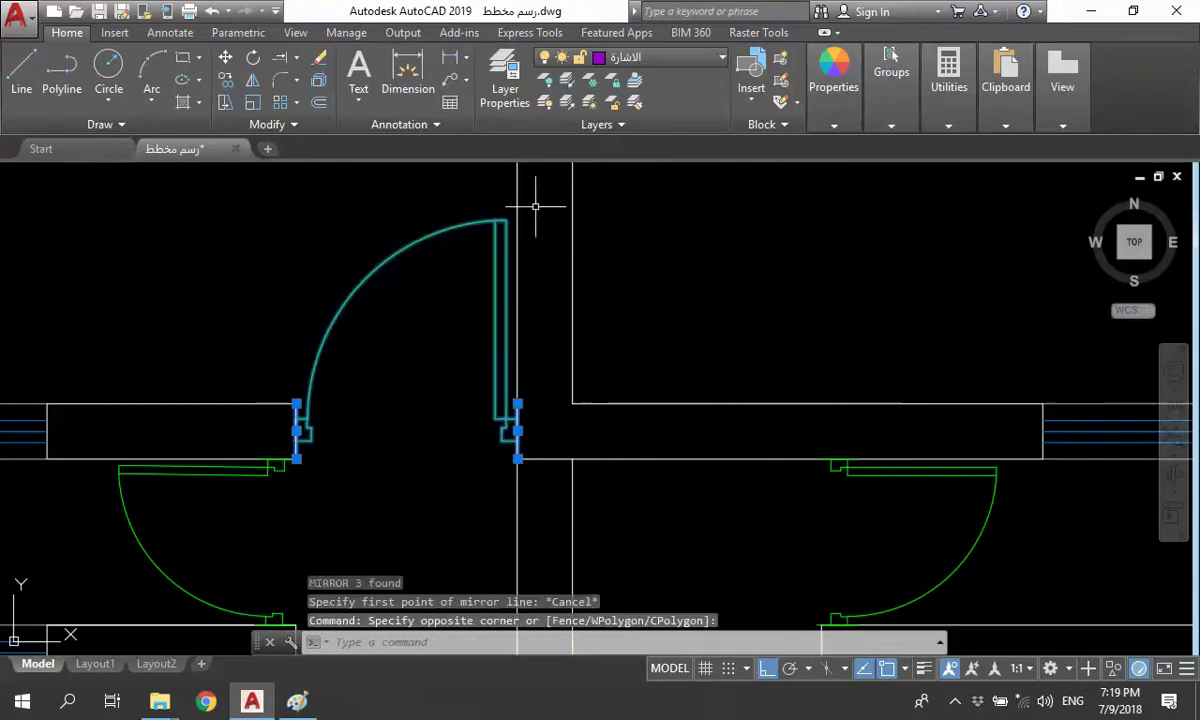
pyautogui.write('mi')
pyautogui.press('Return')
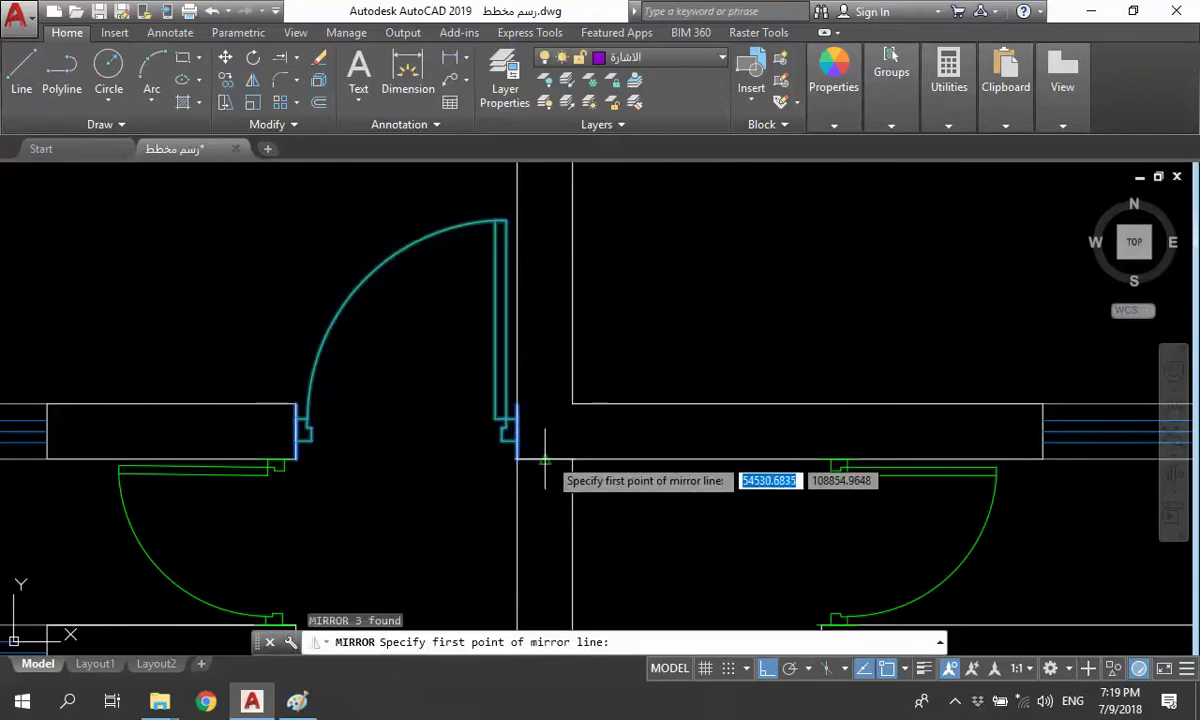
pyautogui.click(544, 482)
pyautogui.click(545, 520)
pyautogui.write('n')
pyautogui.press('Return')
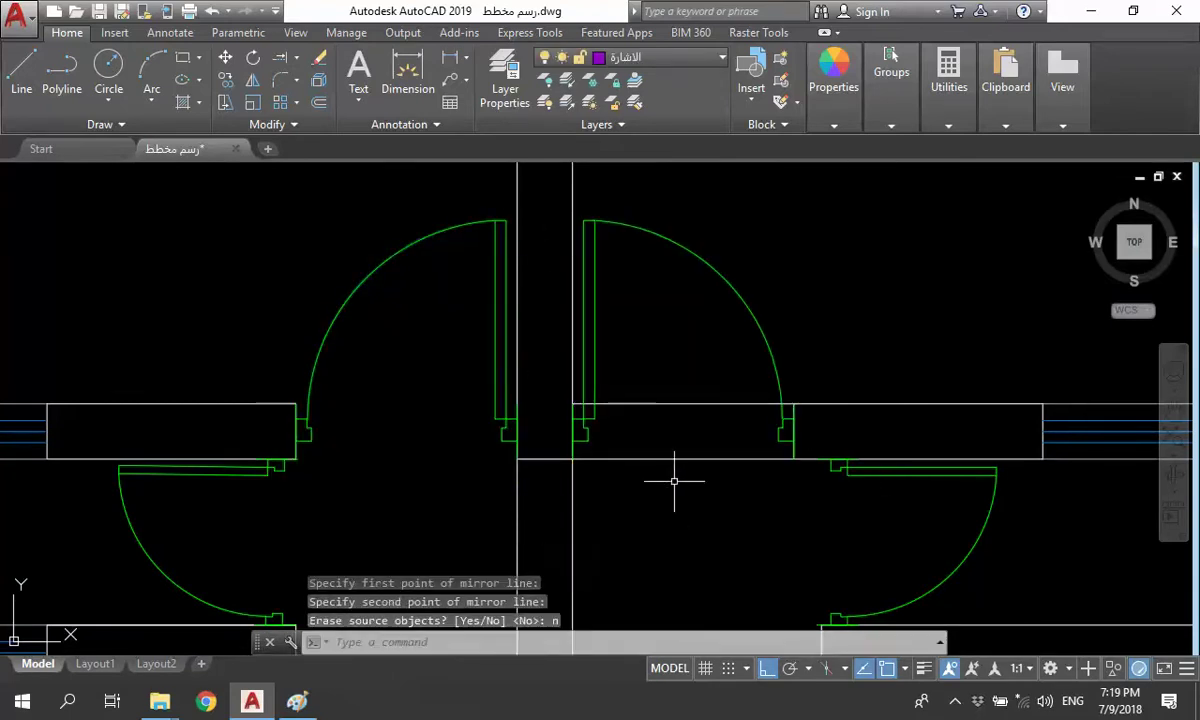
# - Trim the wall lines crossing the new doorway and delete the leftover wall segment
pyautogui.write('tr')
pyautogui.press('Return')
pyautogui.press('Return')
pyautogui.click(738, 472)
pyautogui.click(680, 400)
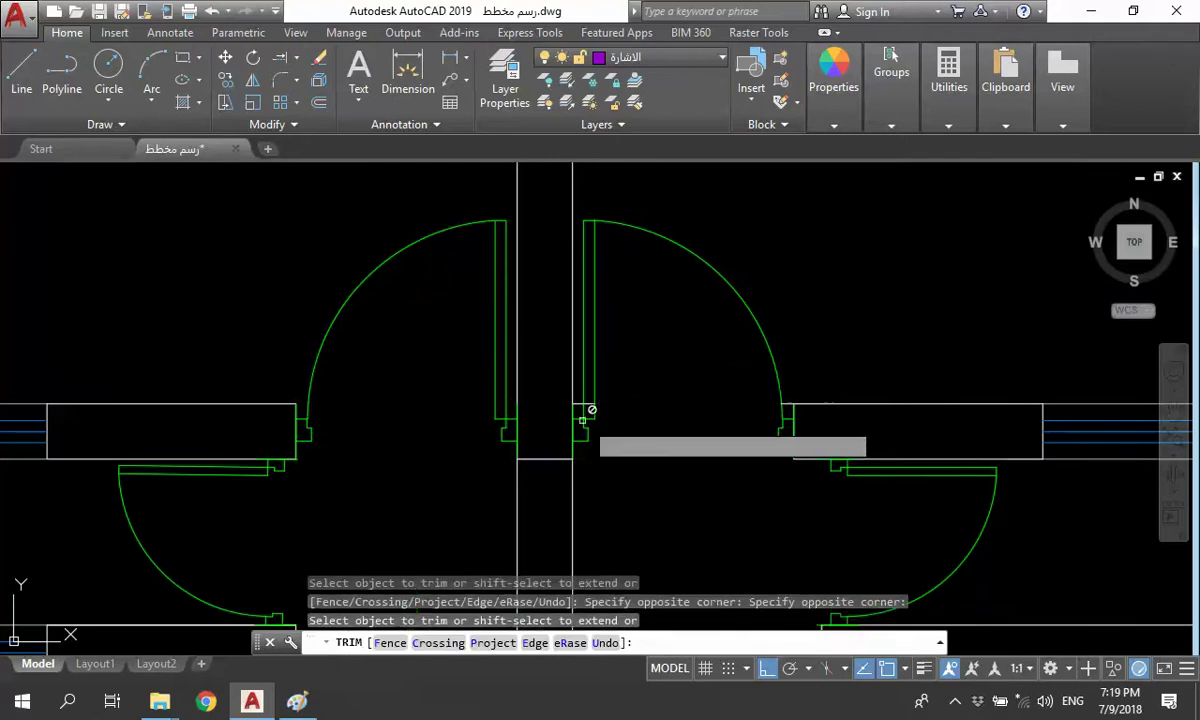
pyautogui.scroll(5, 565, 425)
pyautogui.click(530, 388)
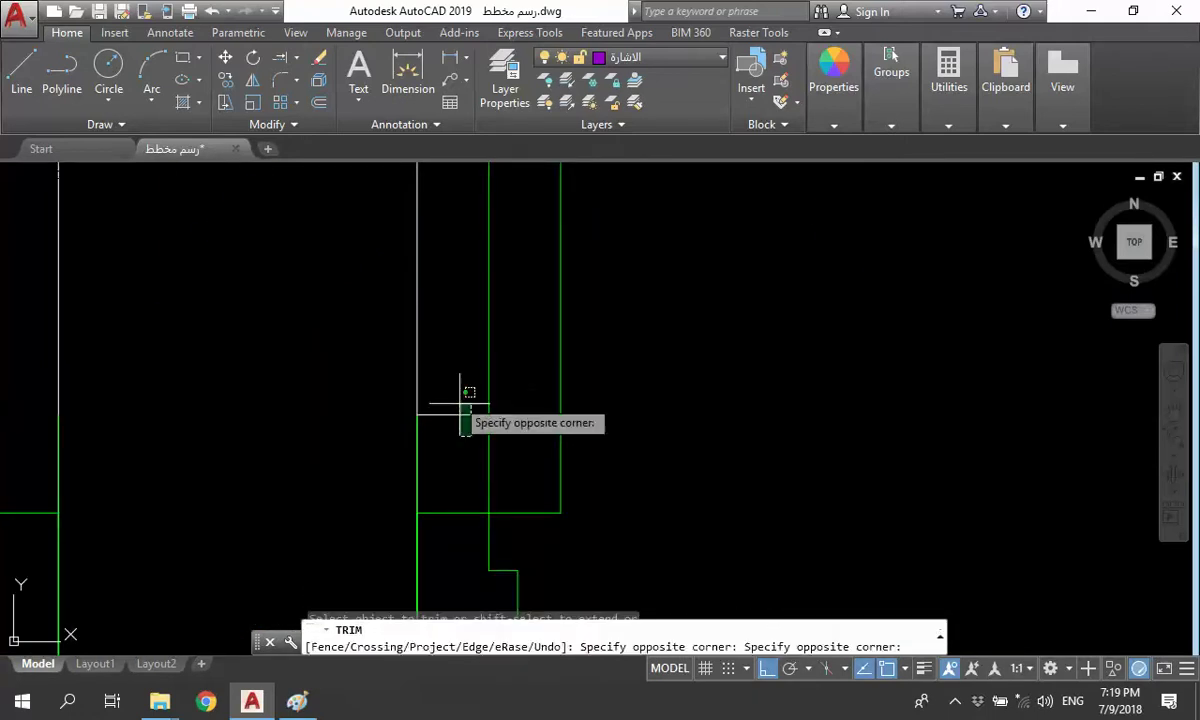
pyautogui.click(469, 397)
pyautogui.press('Escape')
pyautogui.click(460, 425)
pyautogui.click(440, 378)
pyautogui.press('Delete')
pyautogui.scroll(-3, 441, 378)
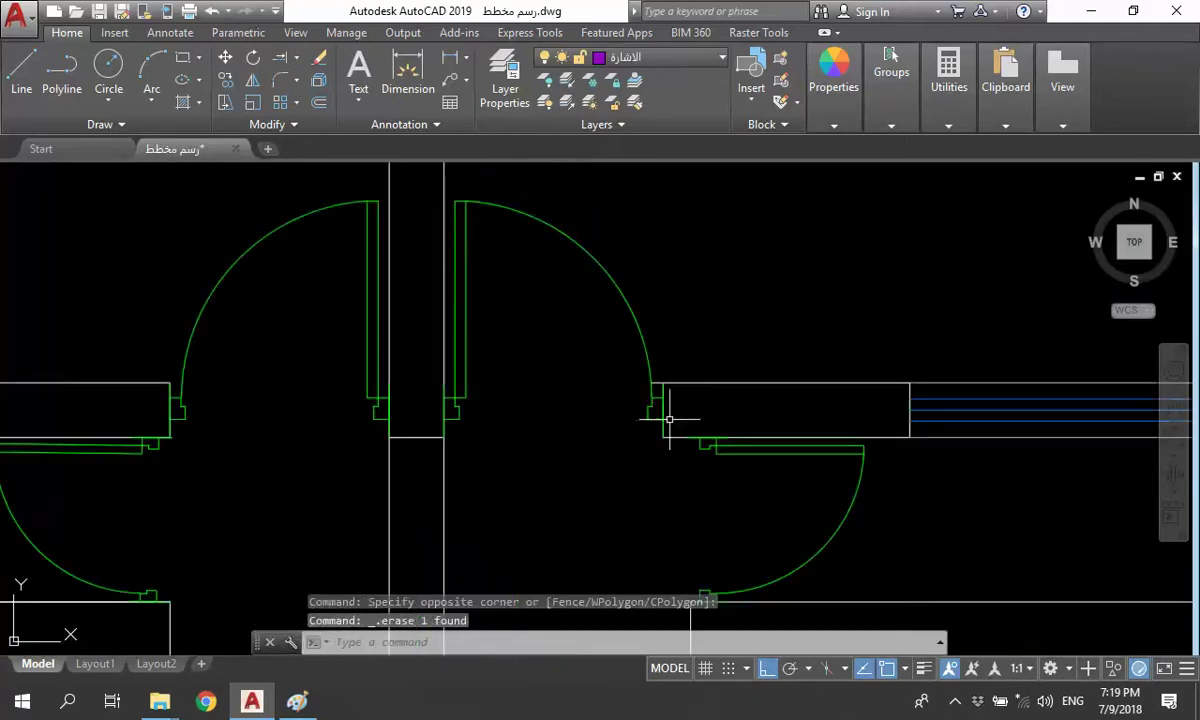
pyautogui.scroll(3, 661, 392)
# - Start another trim of the lines near the door, then cancel it
pyautogui.write('tr')
pyautogui.press('Return')
pyautogui.press('Return')
pyautogui.click(675, 410)
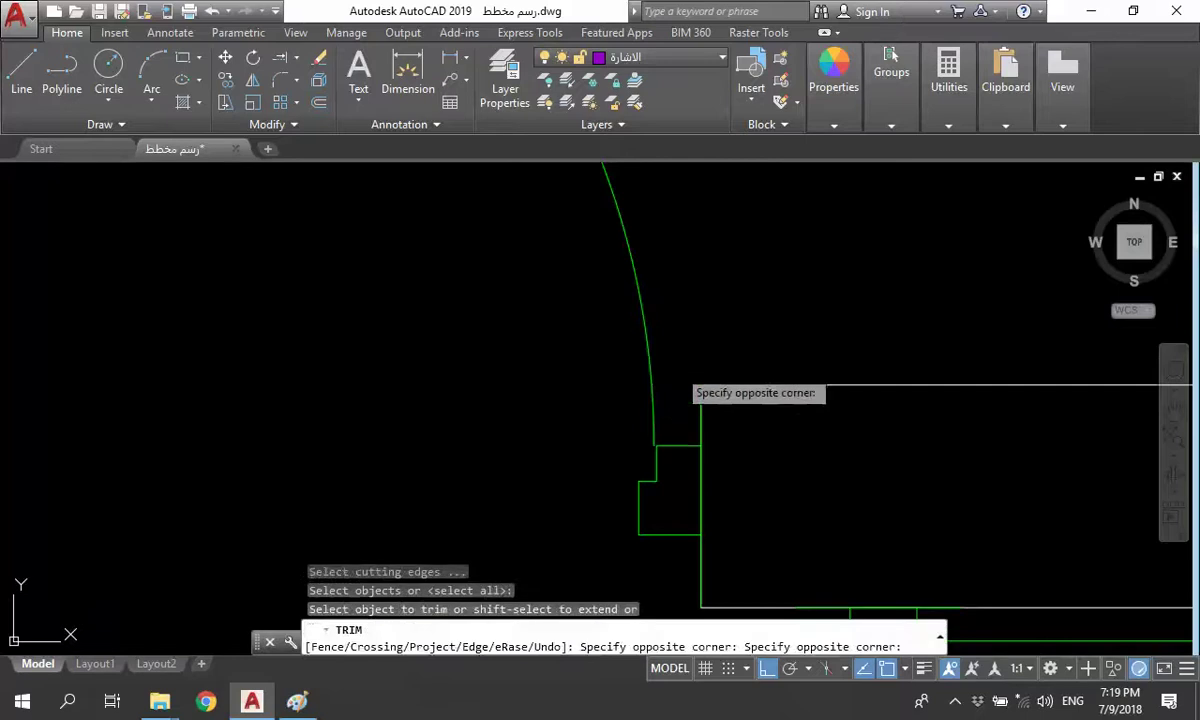
pyautogui.press('Escape')
pyautogui.scroll(-3, 643, 420)
pyautogui.scroll(-2, 629, 397)
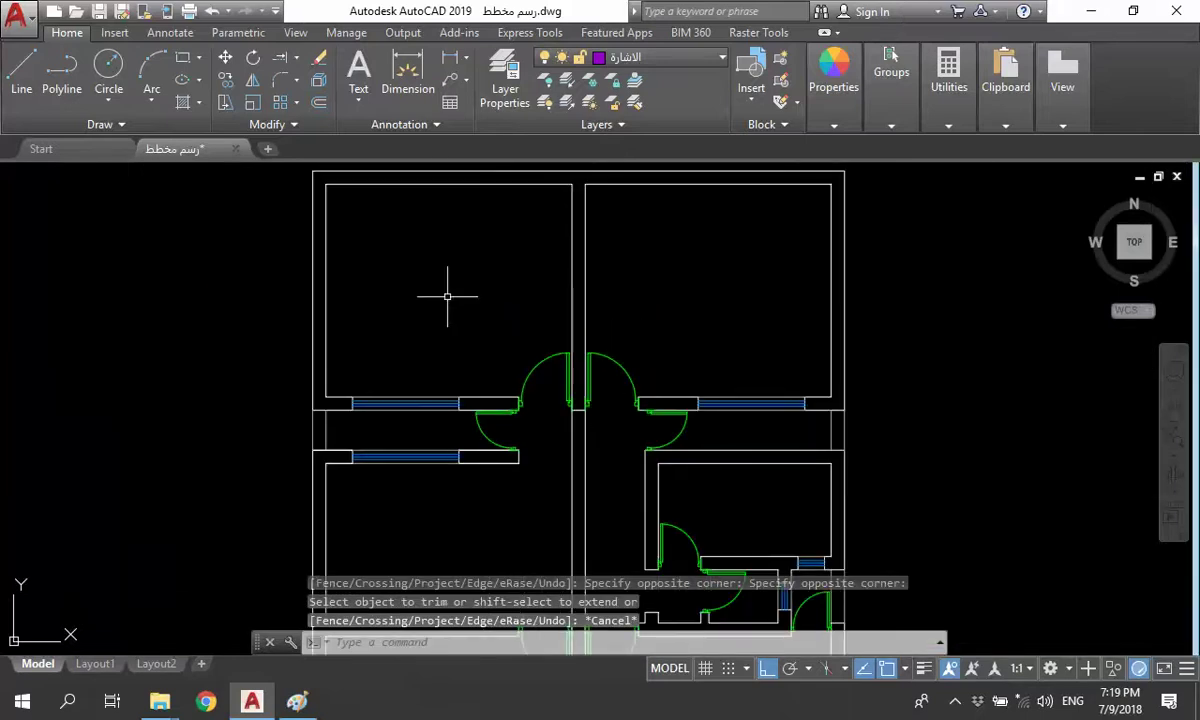
# - Bring the lower rooms into view and delete the left window
pyautogui.scroll(-2, 583, 308)
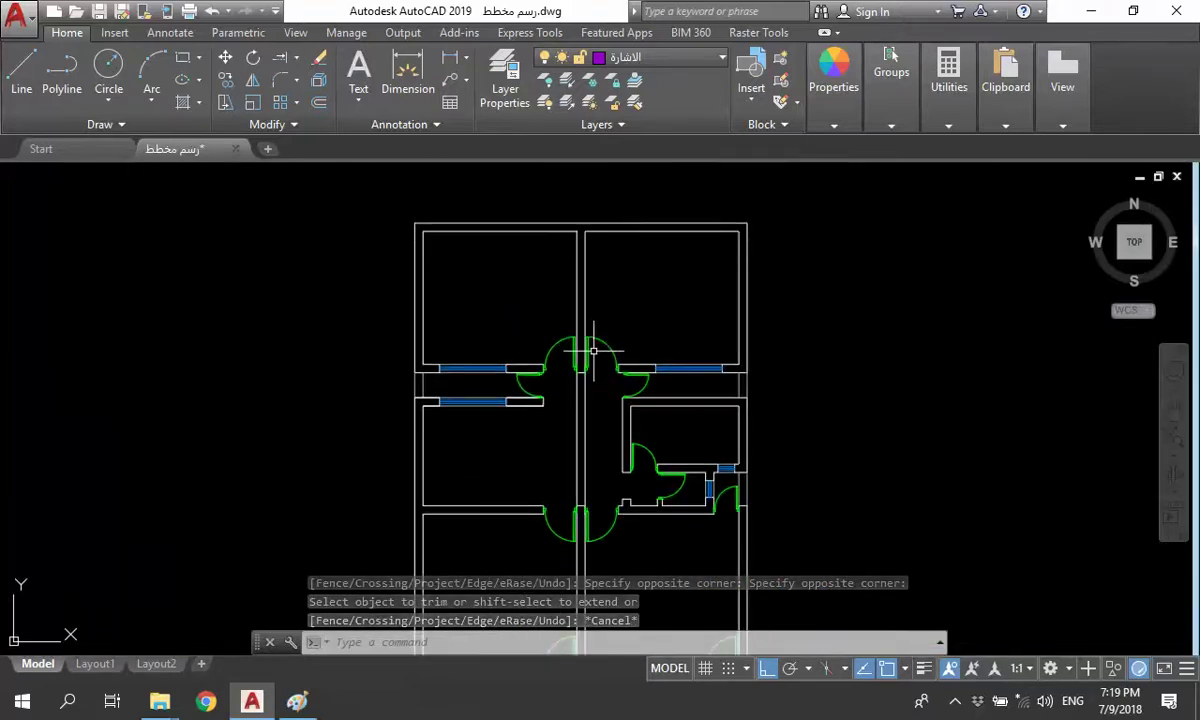
pyautogui.scroll(3, 593, 350)
pyautogui.scroll(1, 700, 380)
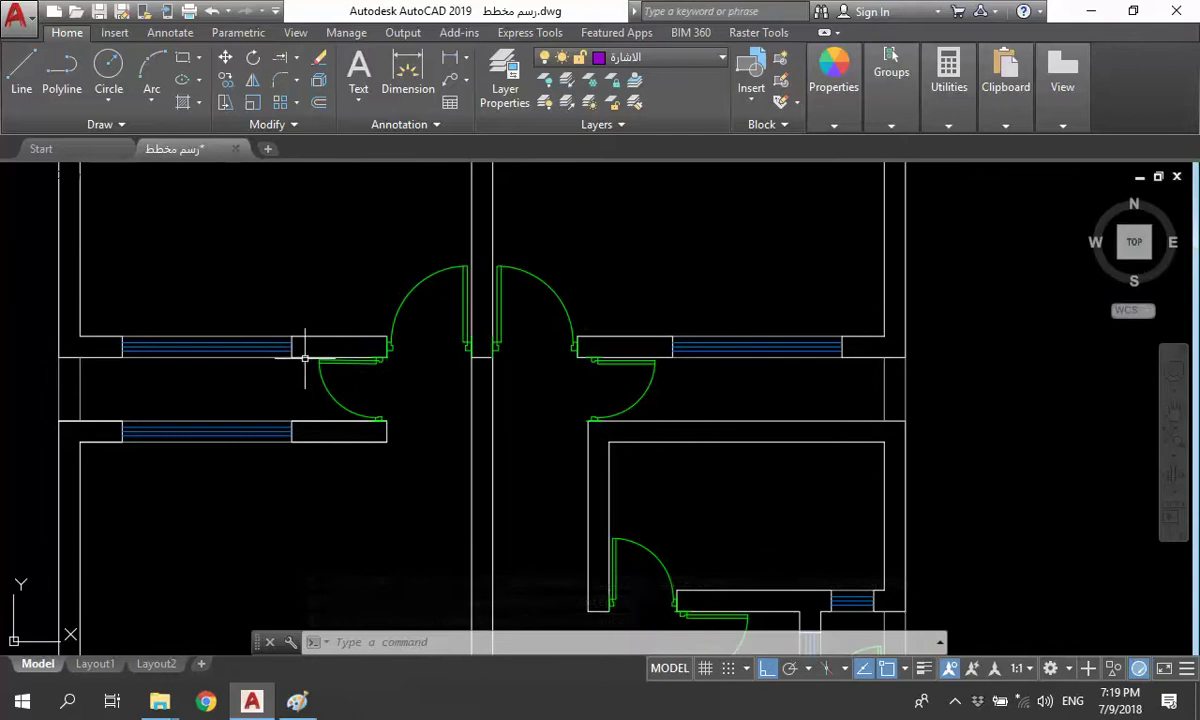
pyautogui.moveTo(445, 458); pyautogui.dragTo(440, 288, button='middle')
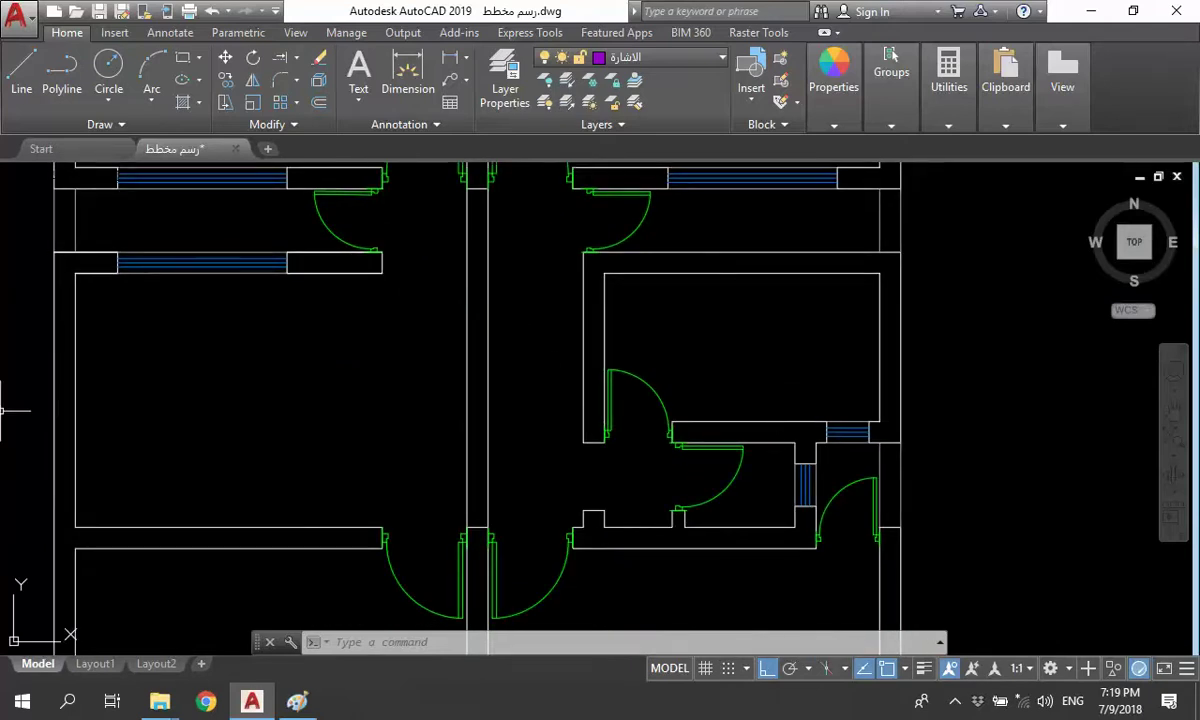
pyautogui.click(78, 297)
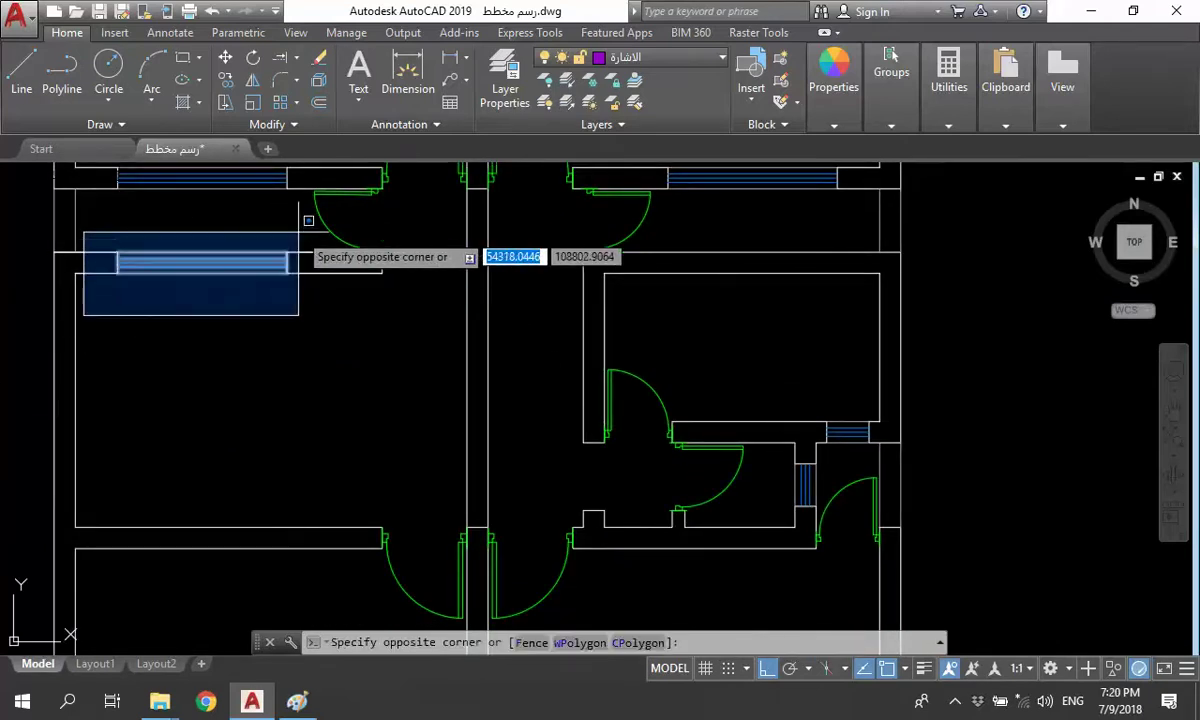
pyautogui.click(295, 232)
pyautogui.press('Delete')
# - Delete the four wall lines under the window and the upper-left door arc
pyautogui.click(312, 312)
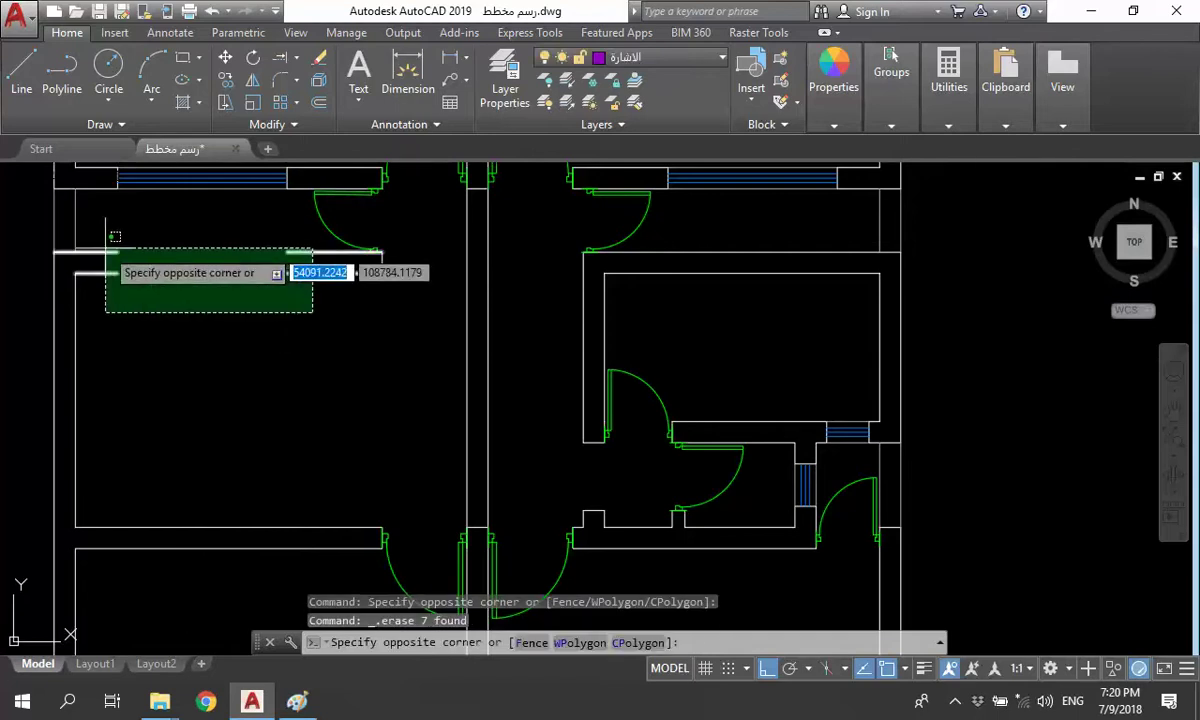
pyautogui.click(100, 241)
pyautogui.press('Delete')
pyautogui.click(394, 308)
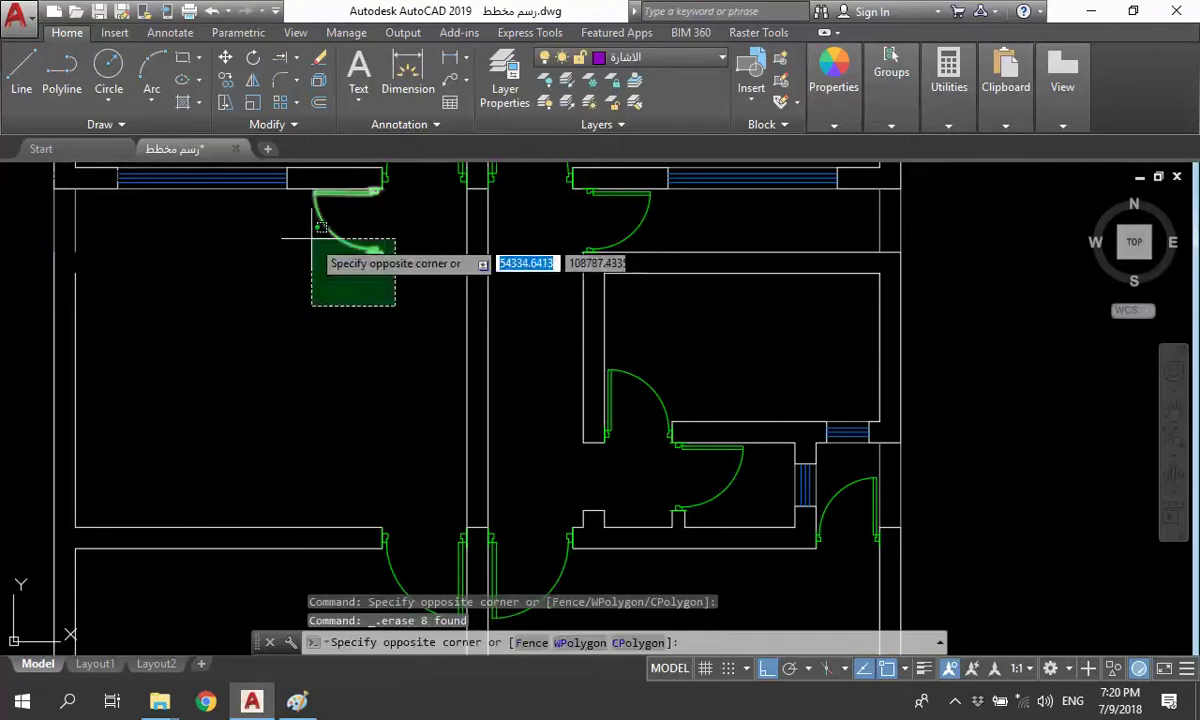
pyautogui.click(325, 255)
pyautogui.press('Delete')
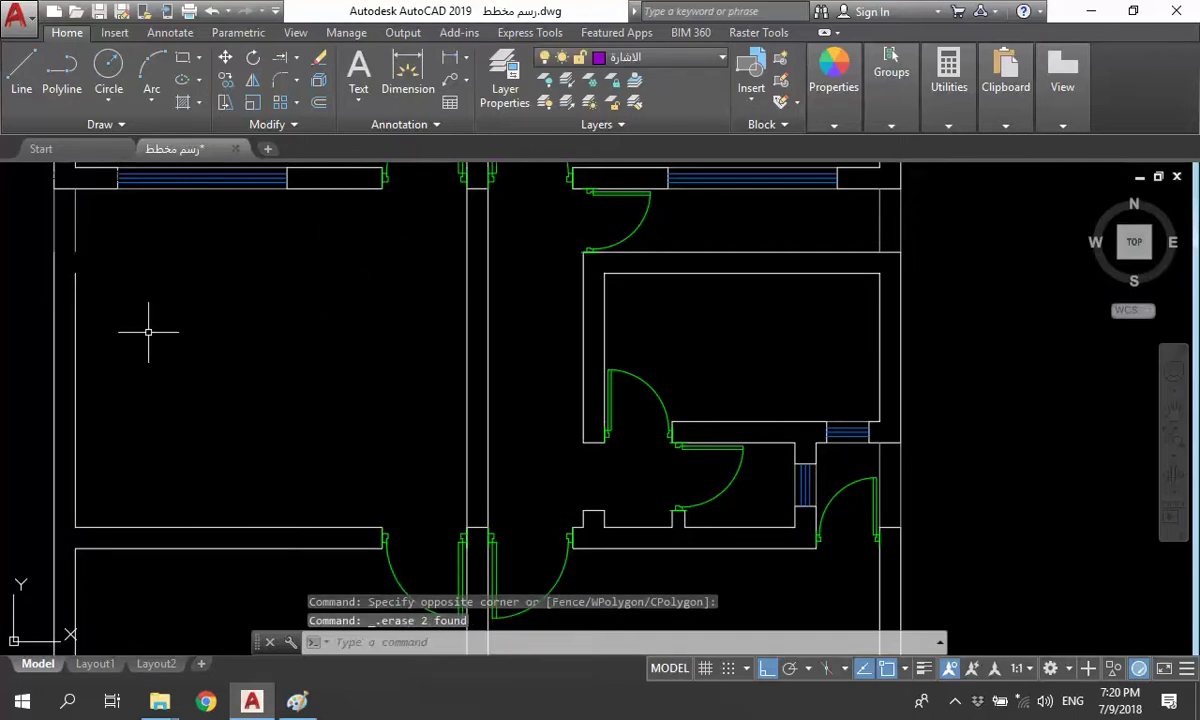
# - Delete the left wall line and the two leftover lines at the top-left corner
pyautogui.scroll(-3, 156, 393)
pyautogui.scroll(1, 171, 391)
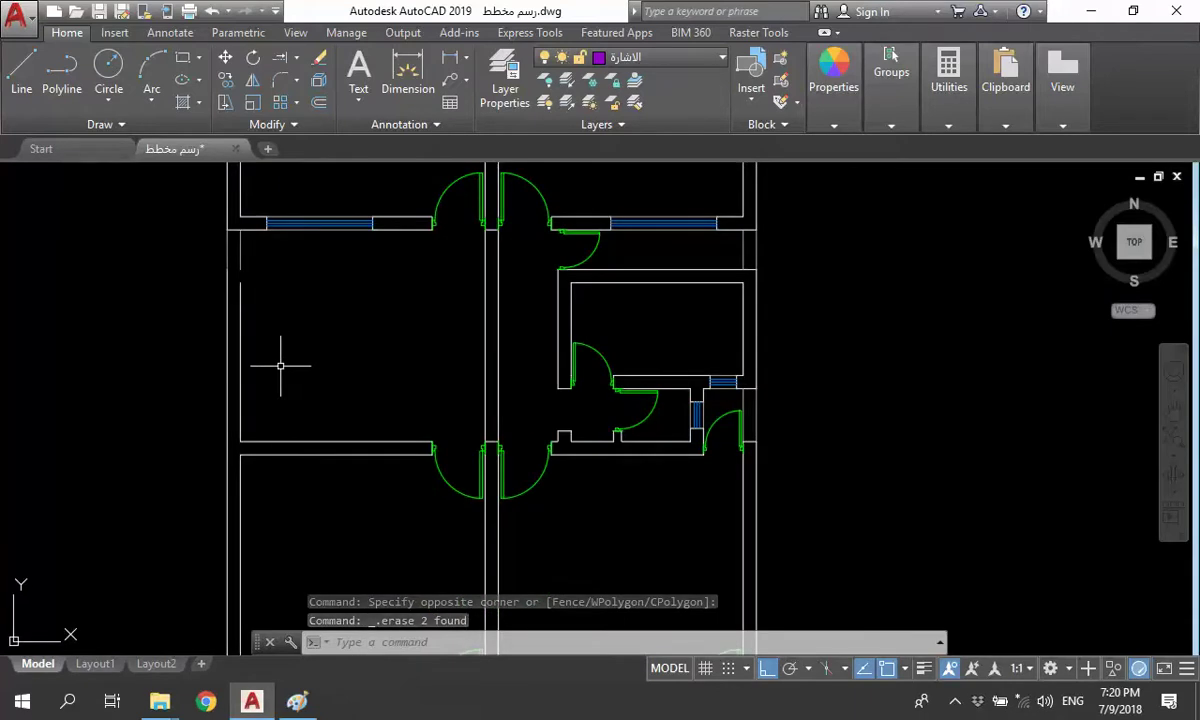
pyautogui.click(280, 368)
pyautogui.press('Escape')
pyautogui.scroll(2, 240, 390)
pyautogui.click(233, 402)
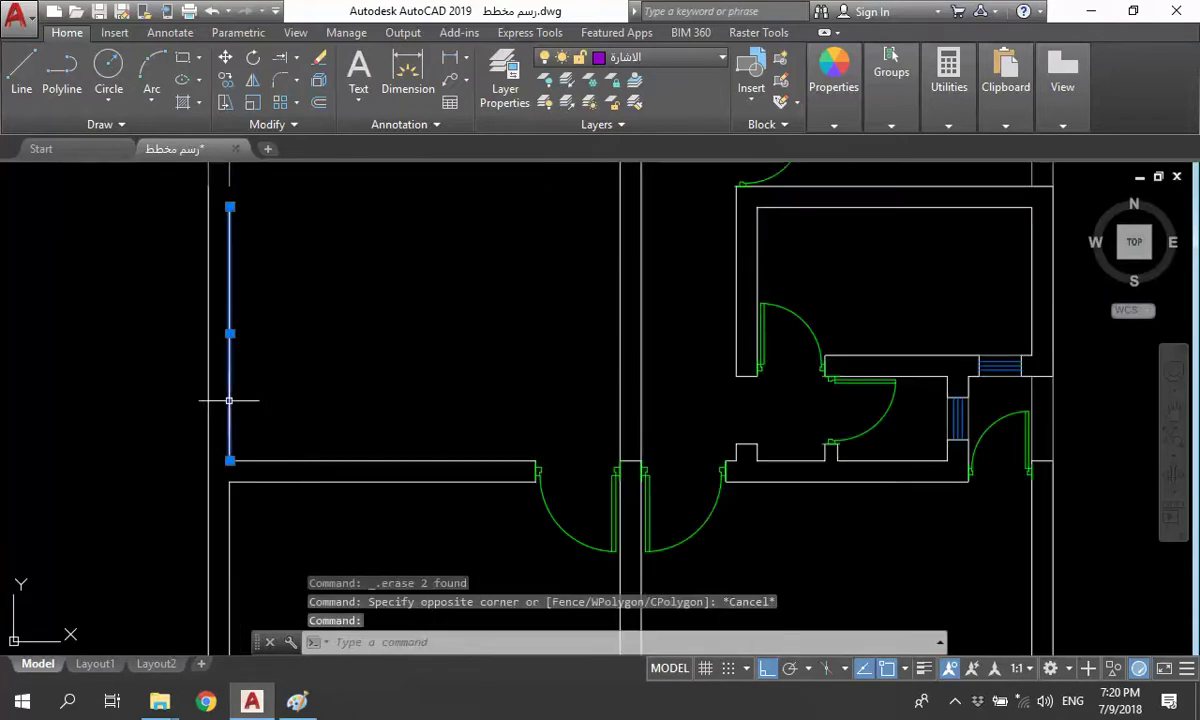
pyautogui.moveTo(298, 380); pyautogui.dragTo(321, 445, button='middle')
pyautogui.press('Delete')
pyautogui.click(262, 213)
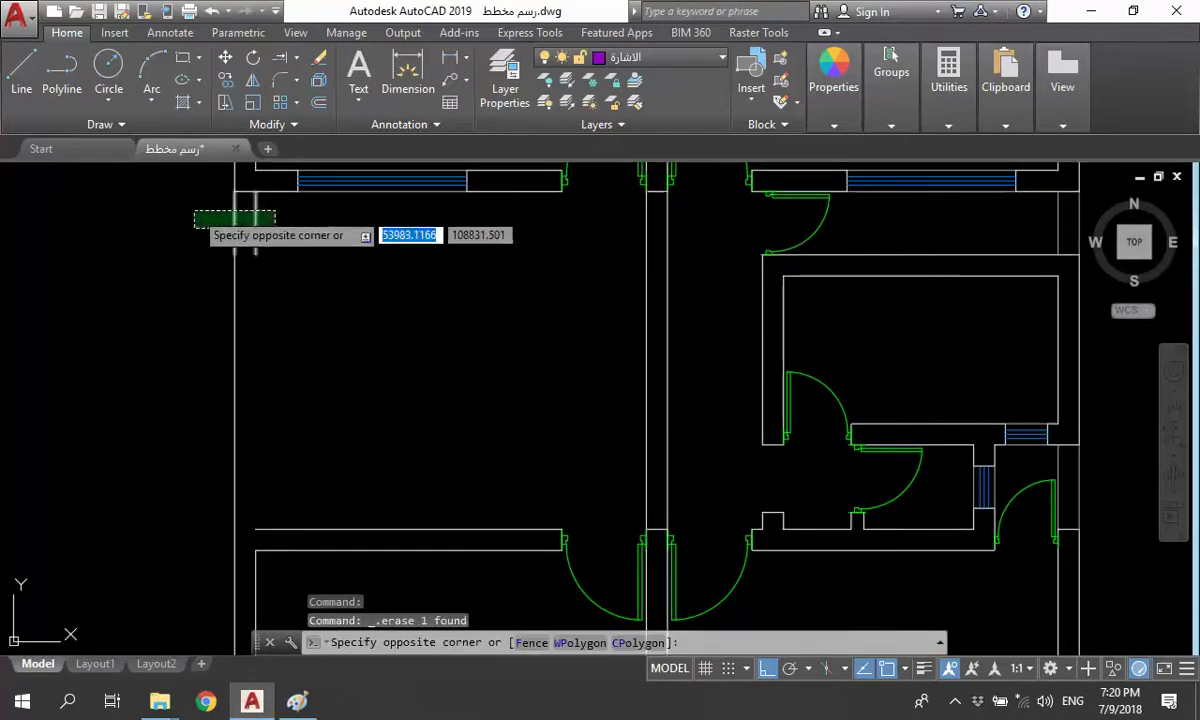
pyautogui.click(205, 236)
pyautogui.press('Delete')
# - Extend the room's top wall line to the left wall and trim the overhang
pyautogui.moveTo(283, 371); pyautogui.dragTo(304, 279, button='middle')
pyautogui.write('ex')
pyautogui.press('Return')
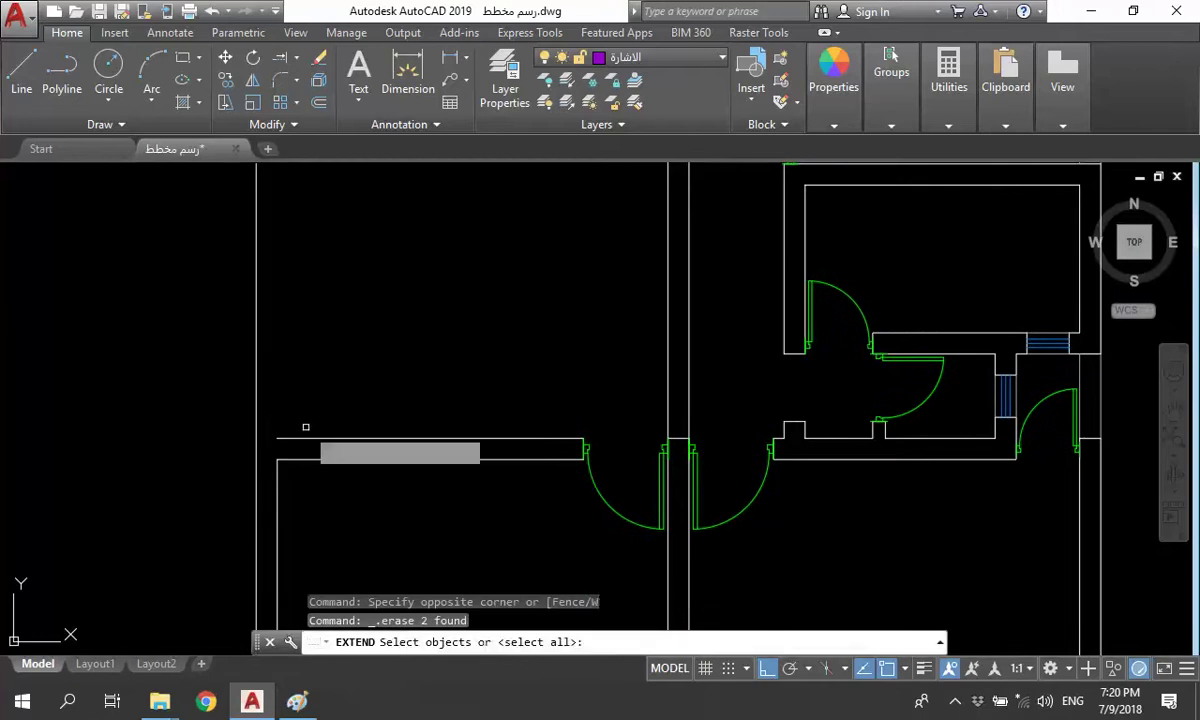
pyautogui.press('Return')
pyautogui.moveTo(300, 460)
pyautogui.mouseDown()
pyautogui.moveTo(316, 415)
pyautogui.moveTo(220, 300)
pyautogui.mouseUp()
pyautogui.press('Escape')
pyautogui.write('tr')
pyautogui.press('Return')
pyautogui.press('Return')
pyautogui.press('Escape')
# - Pan to the lower doors and select the lower-left door by the corridor
pyautogui.scroll(-2, 279, 415)
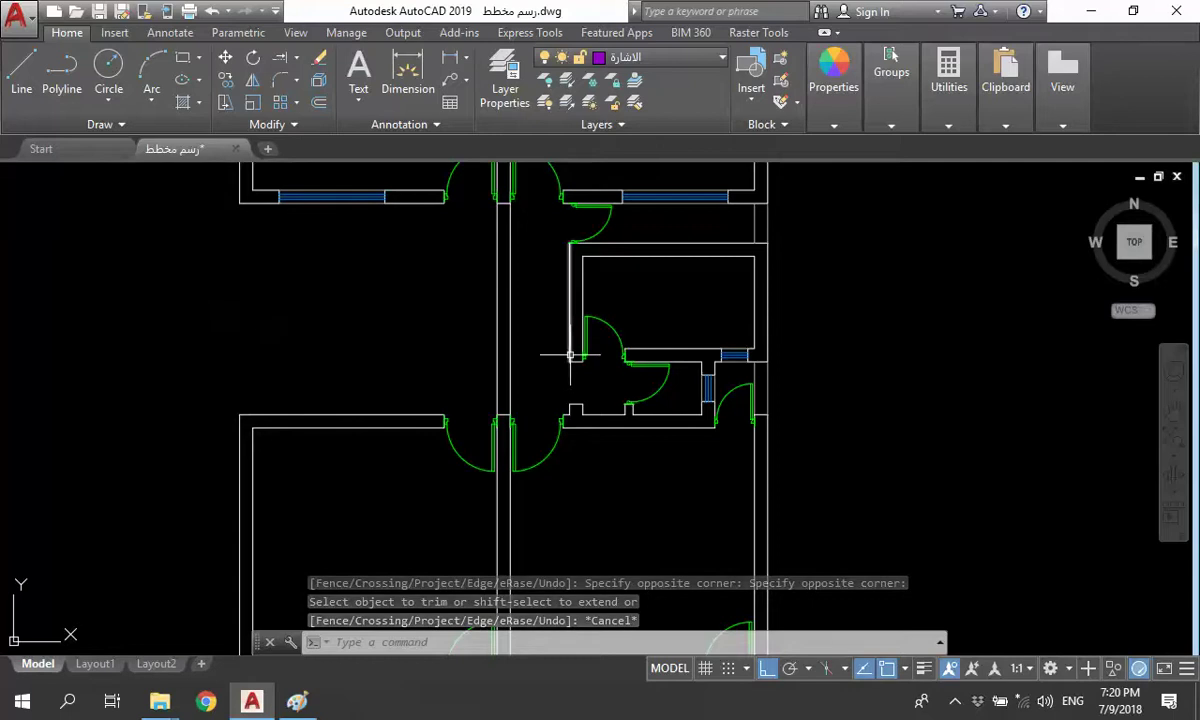
pyautogui.moveTo(562, 366)
pyautogui.mouseDown(button='middle')
pyautogui.moveTo(552, 424)
pyautogui.moveTo(544, 402)
pyautogui.mouseUp(button='middle')
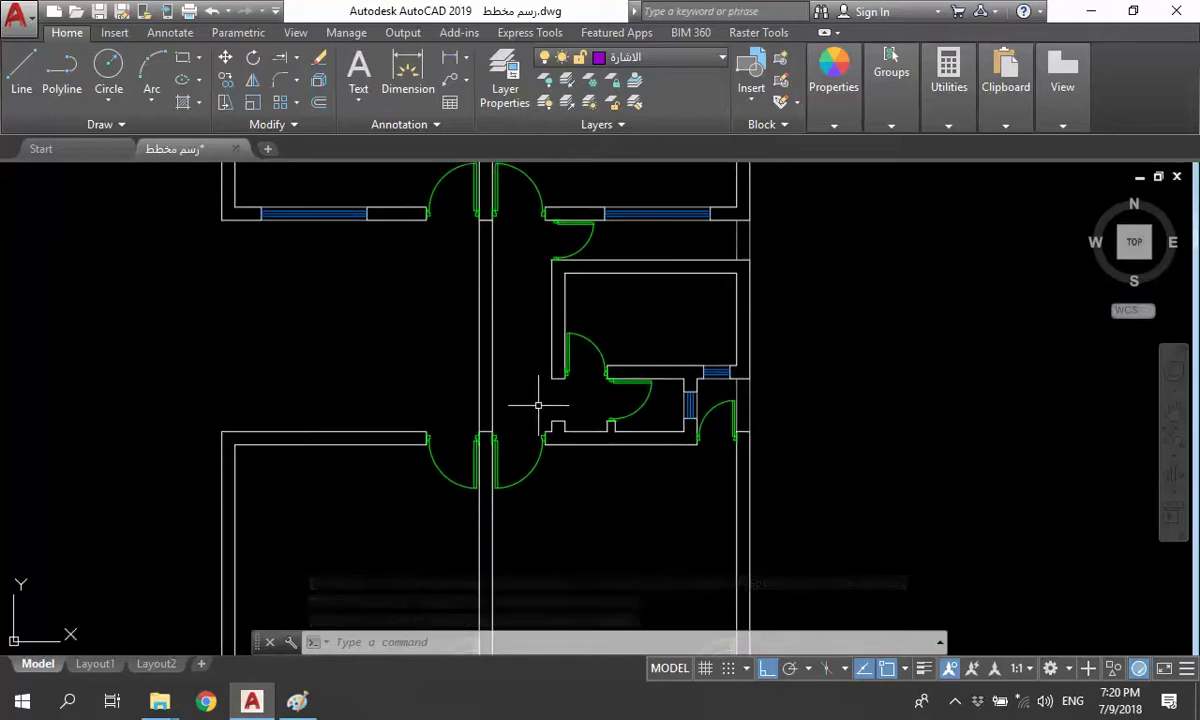
pyautogui.scroll(2, 477, 501)
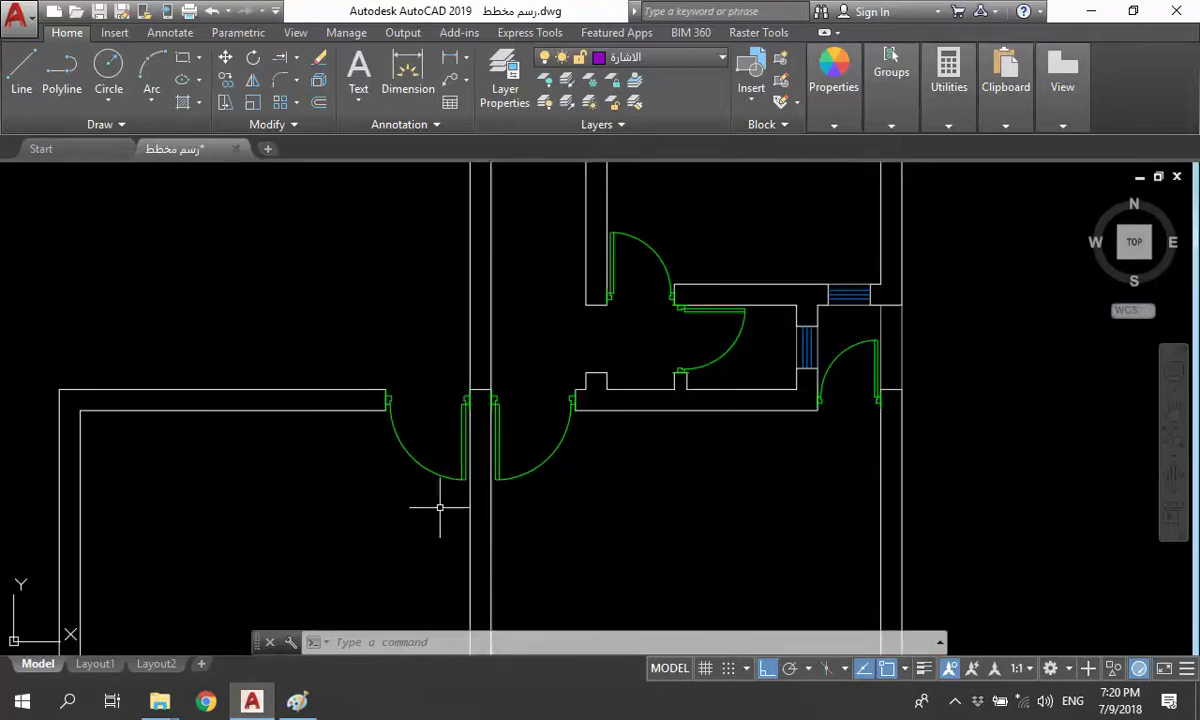
pyautogui.click(440, 508)
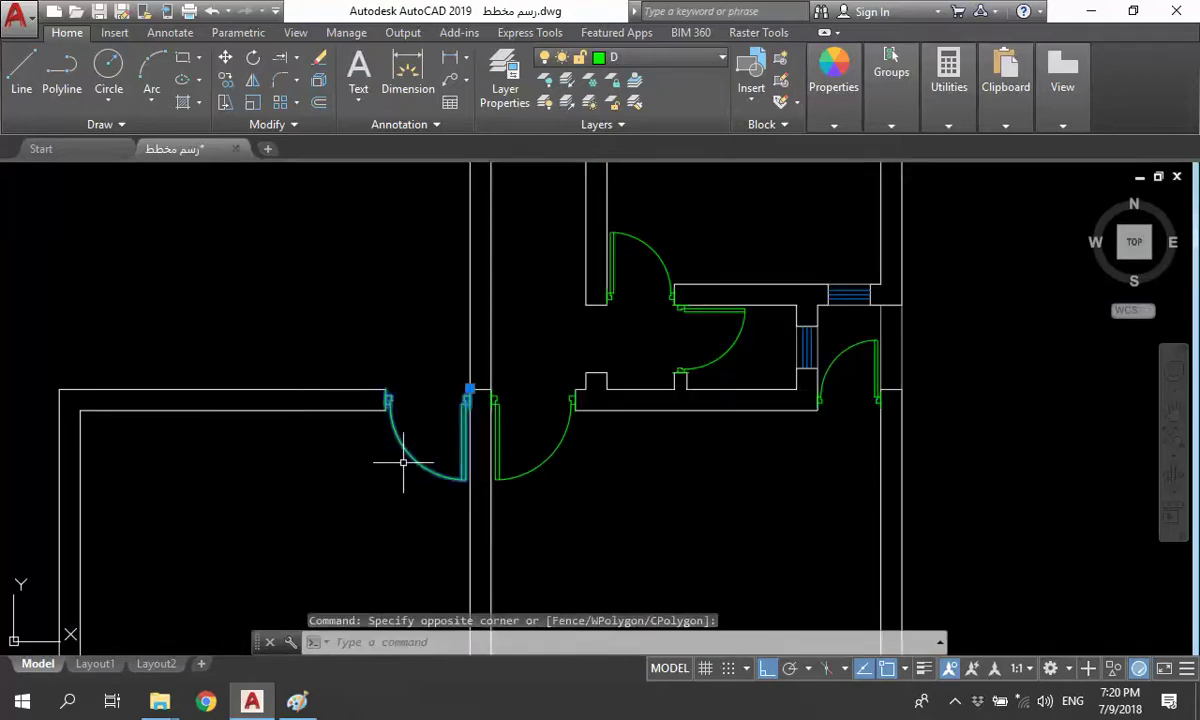
# - Delete the lower-left door and box-select the small rooms' walls and doors
pyautogui.press('Delete')
pyautogui.click(481, 510)
pyautogui.moveTo(662, 300)
pyautogui.mouseDown(button='middle')
pyautogui.moveTo(703, 420)
pyautogui.moveTo(696, 435)
pyautogui.mouseUp(button='middle')
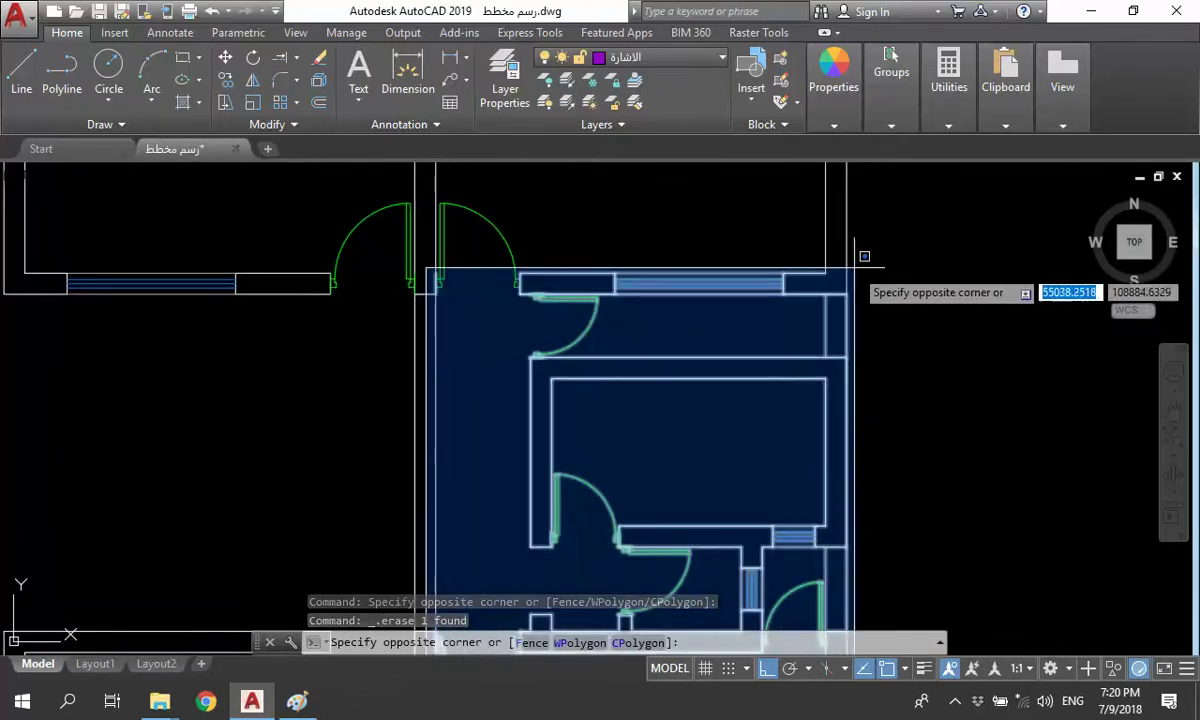
pyautogui.click(886, 316)
pyautogui.scroll(-2, 629, 270)
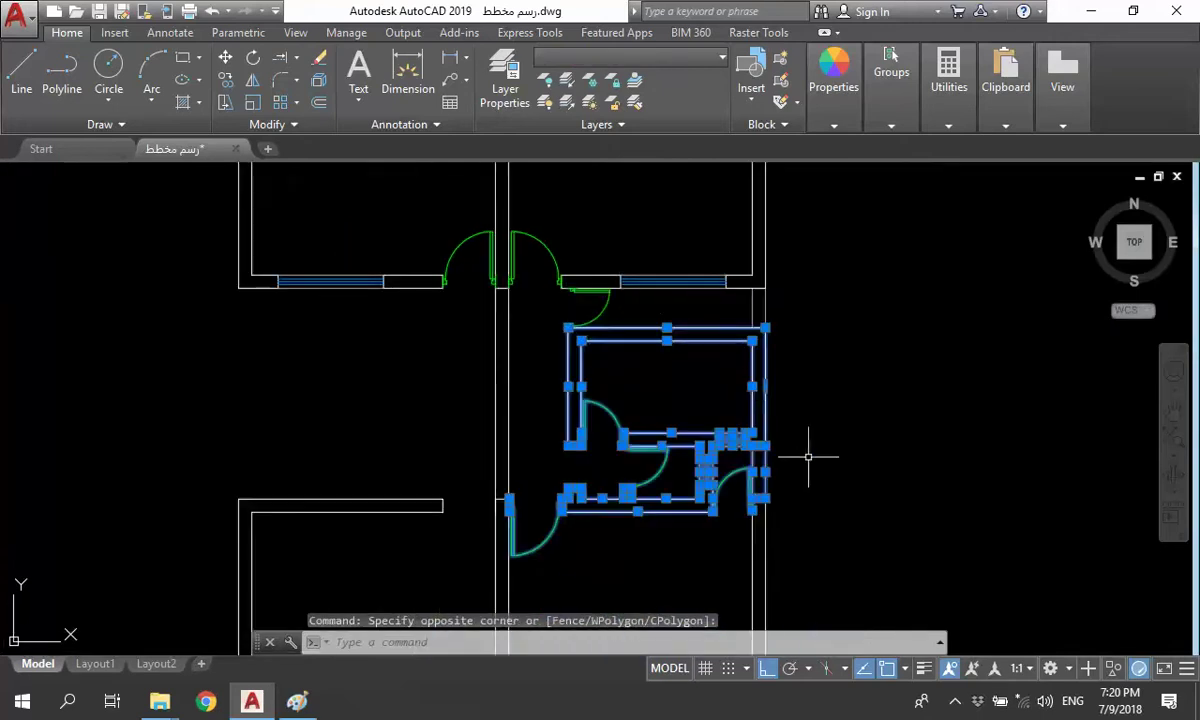
pyautogui.scroll(5, 768, 300)
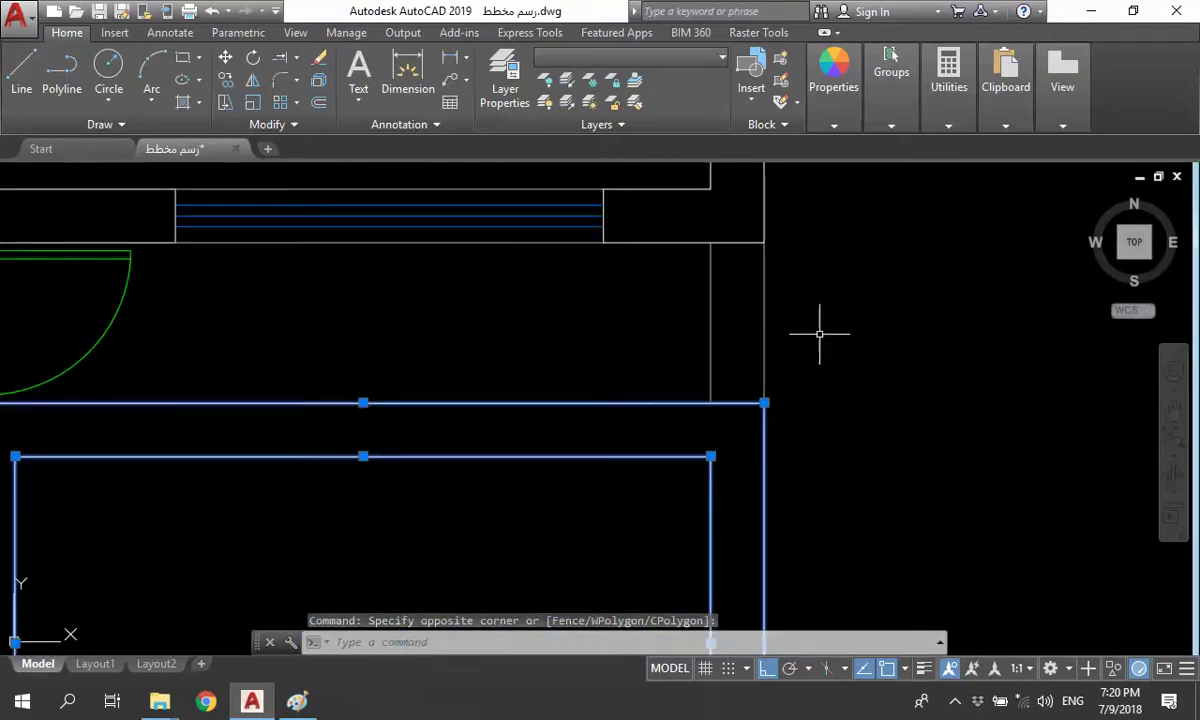
# - Add the short wall segments and remaining first-unit walls to the selection, then start MIRROR
pyautogui.click(819, 334)
pyautogui.click(669, 318)
pyautogui.scroll(-3, 674, 321)
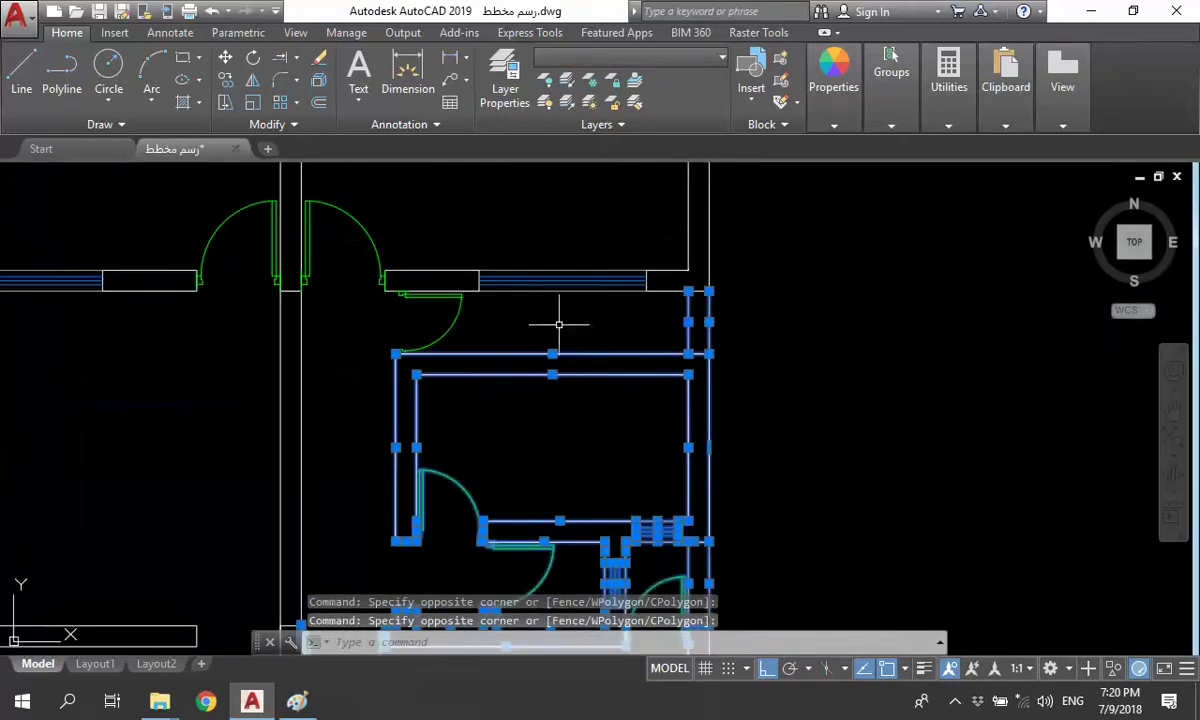
pyautogui.click(554, 316)
pyautogui.click(390, 332)
pyautogui.scroll(-2, 558, 306)
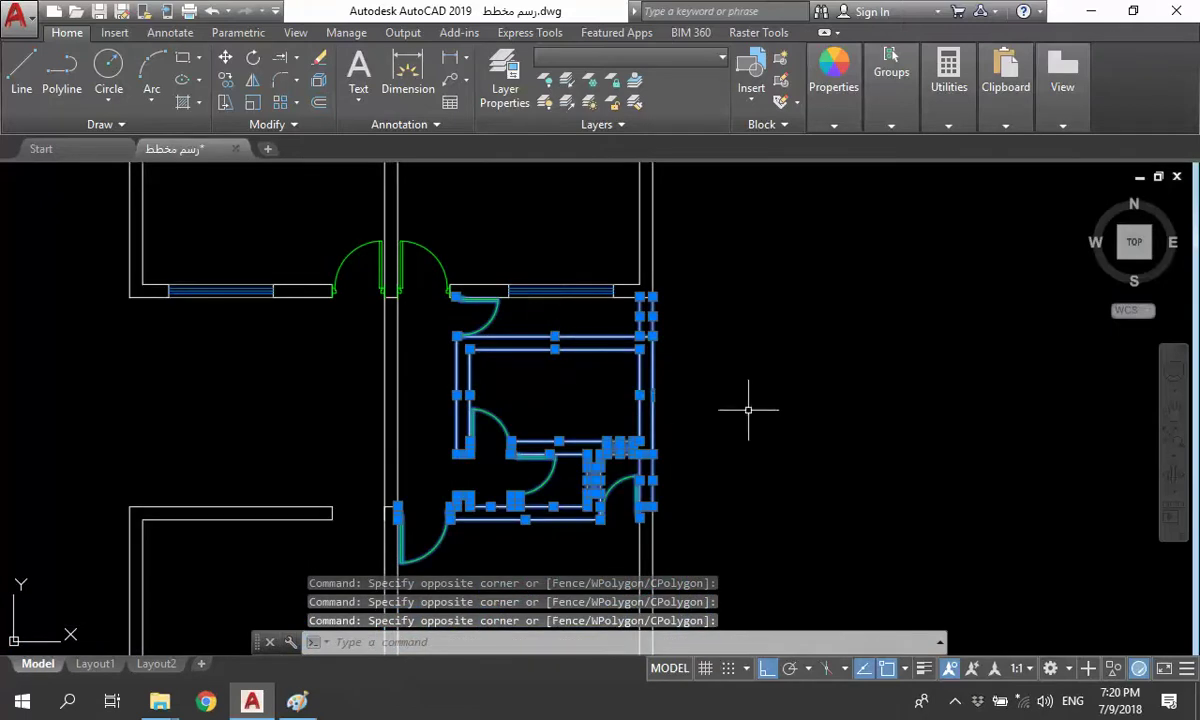
pyautogui.scroll(-2, 522, 465)
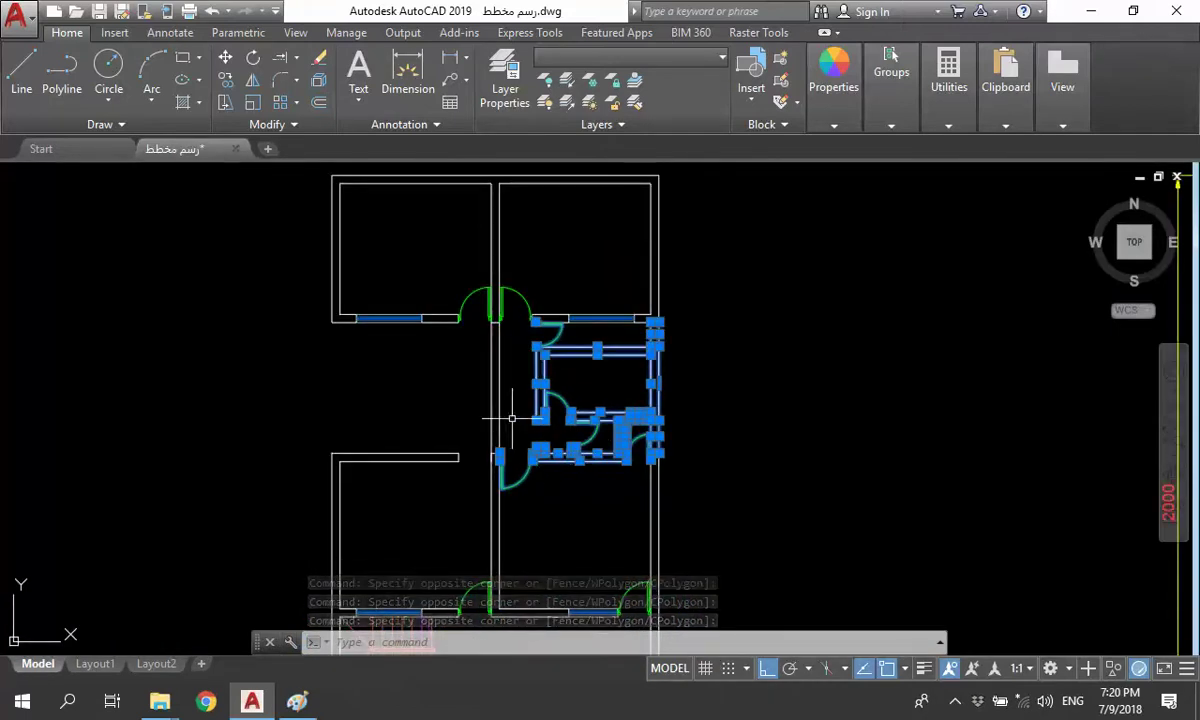
pyautogui.moveTo(524, 427); pyautogui.dragTo(549, 477, button='middle')
pyautogui.write('mi')
pyautogui.press('Return')
# - Mirror the unit about a vertical line through its top wall midpoint, keeping the original
pyautogui.scroll(4, 518, 210)
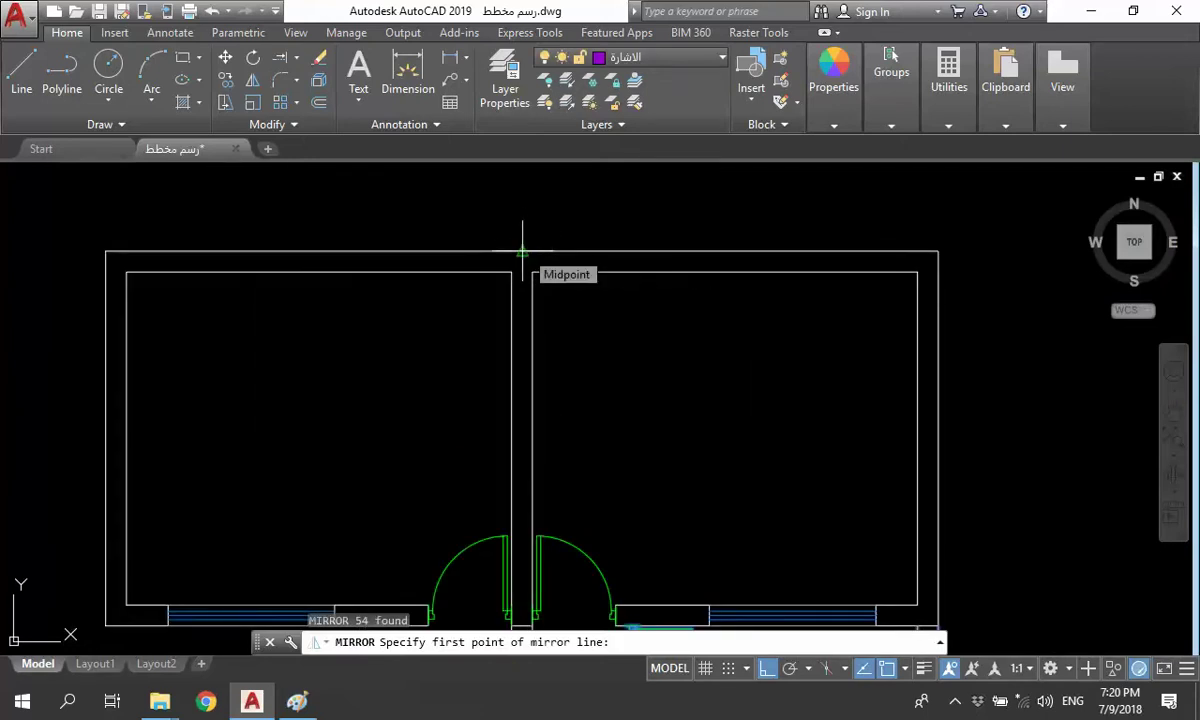
pyautogui.click(522, 250)
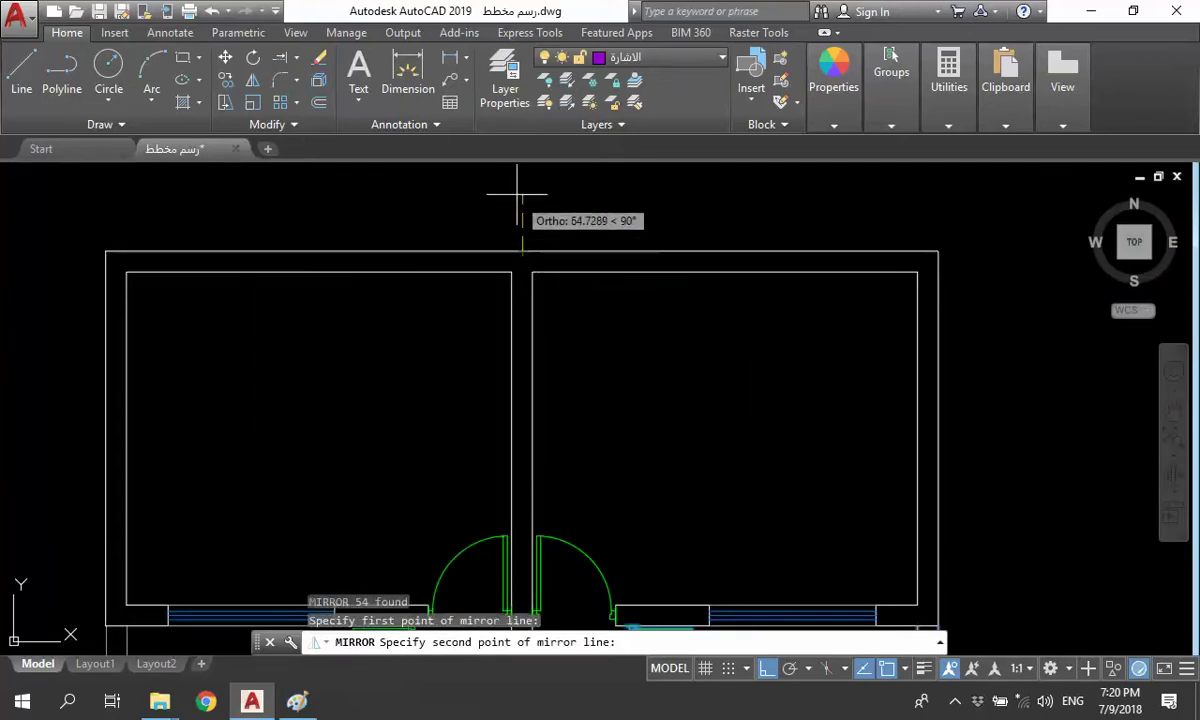
pyautogui.click(520, 192)
pyautogui.press('Down')
pyautogui.press('Return')
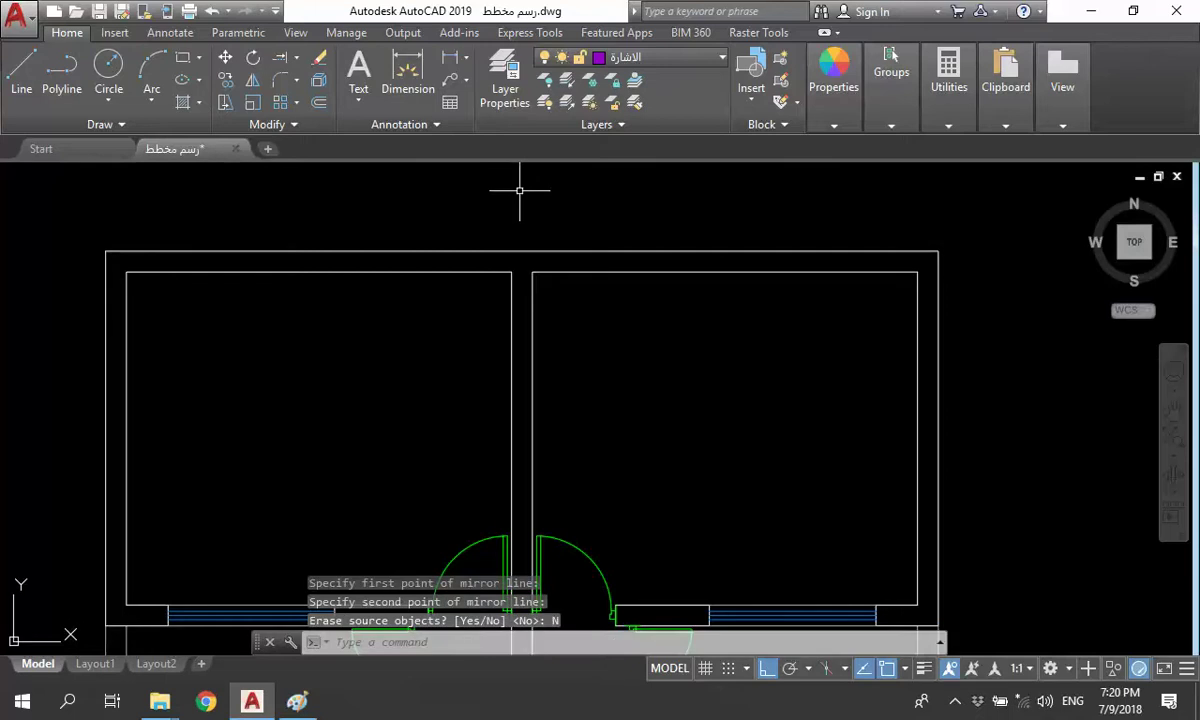
pyautogui.scroll(-3, 503, 220)
pyautogui.scroll(3, 402, 493)
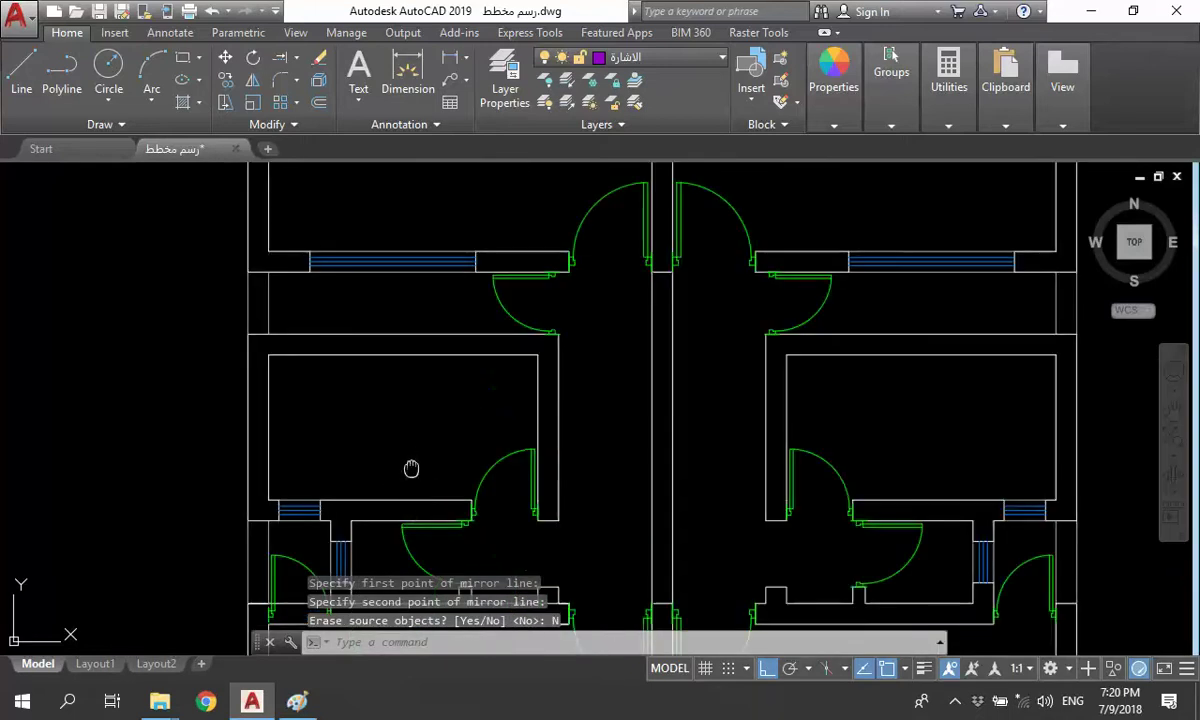
pyautogui.scroll(-2, 341, 351)
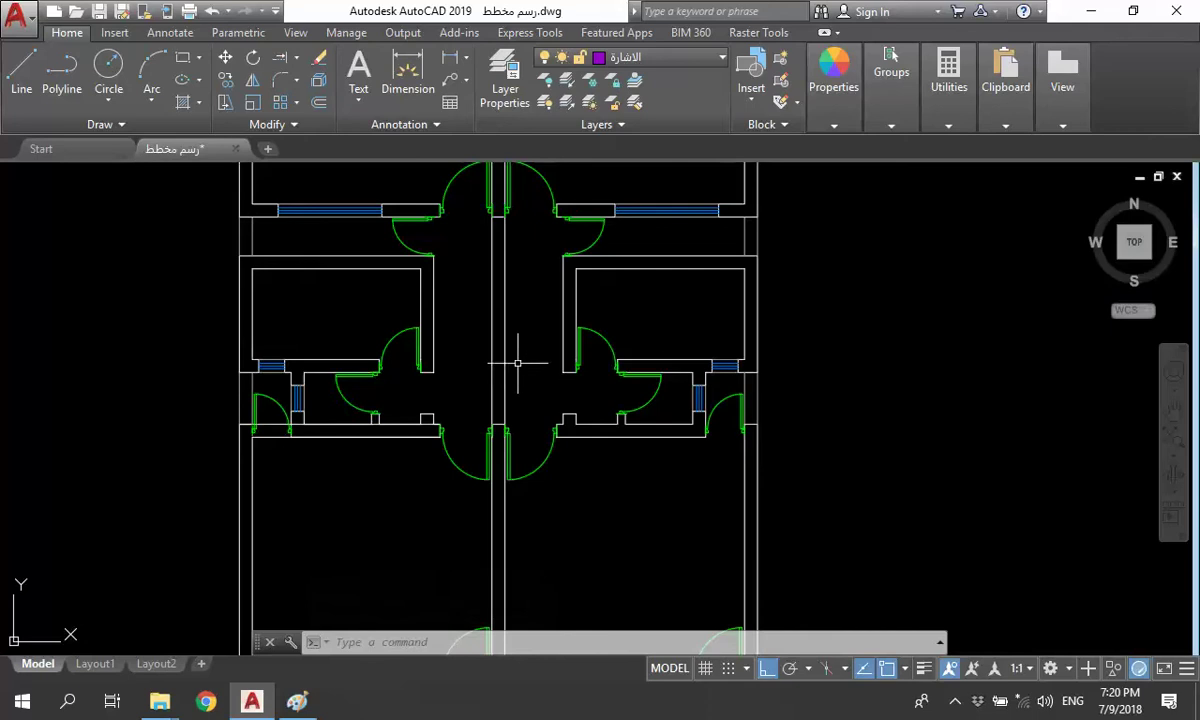
pyautogui.moveTo(489, 385); pyautogui.dragTo(509, 317, button='middle')
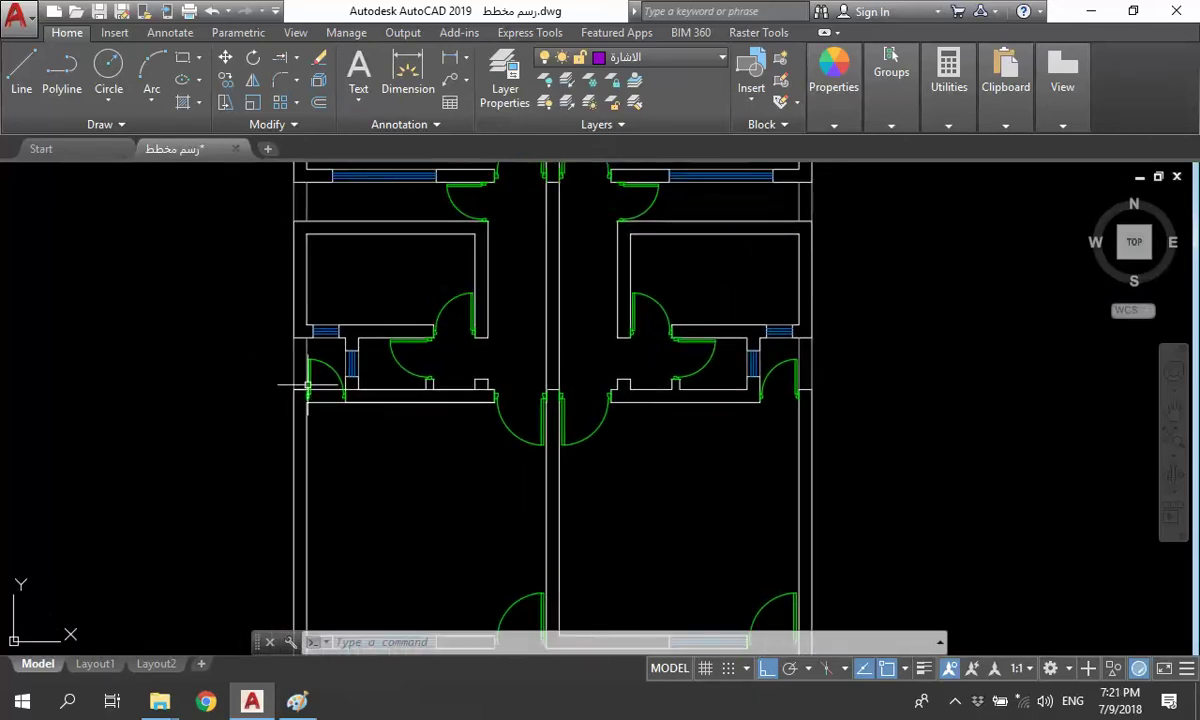
pyautogui.scroll(2, 348, 384)
pyautogui.moveTo(562, 465); pyautogui.dragTo(295, 549, button='middle')
pyautogui.scroll(-2, 611, 423)
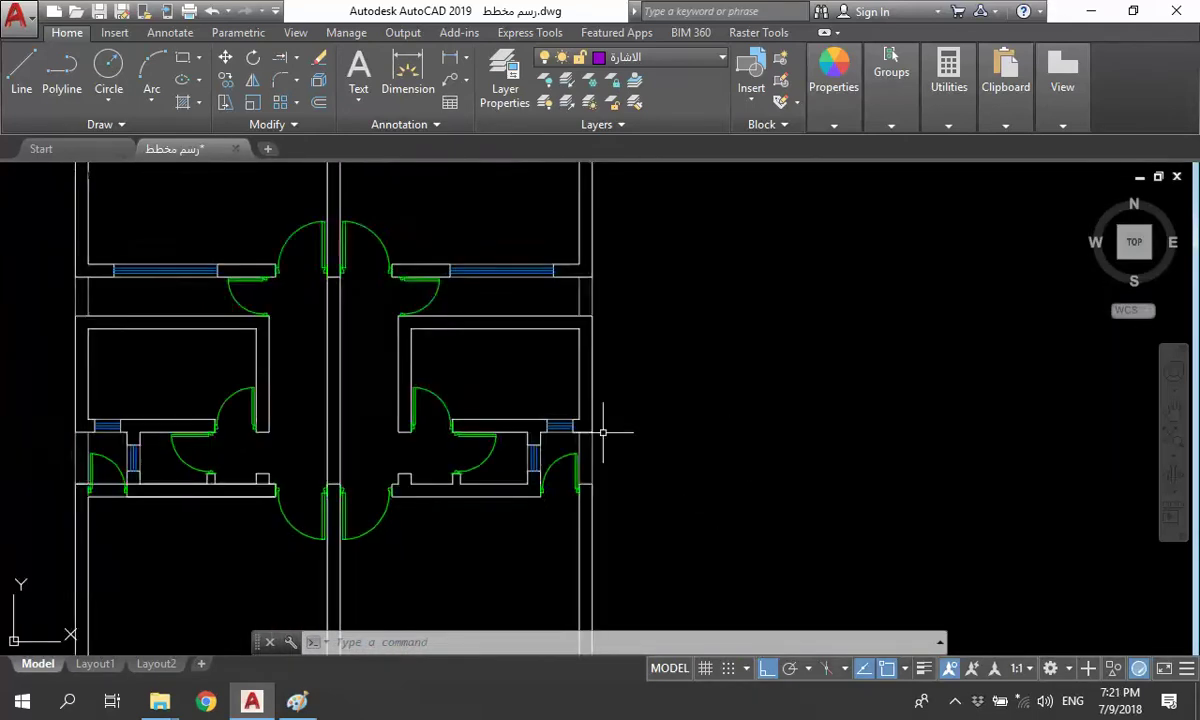
pyautogui.scroll(3, 580, 488)
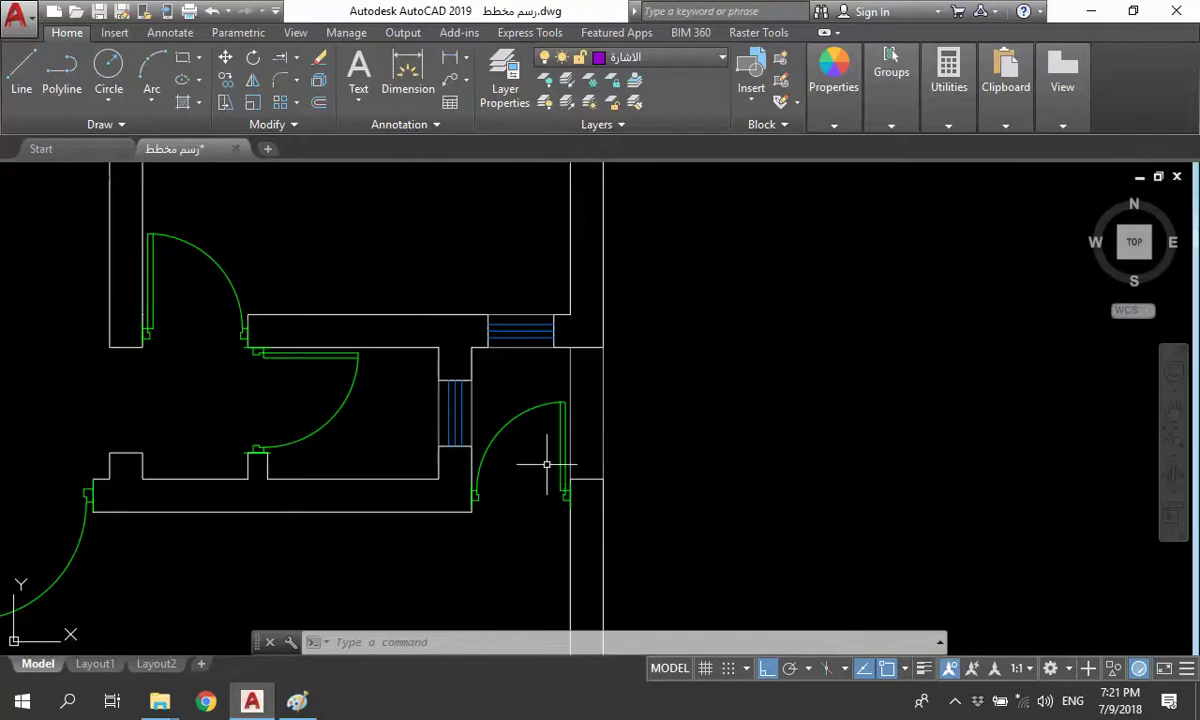
# - Erase the stray door beside the stairs
pyautogui.click(540, 460)
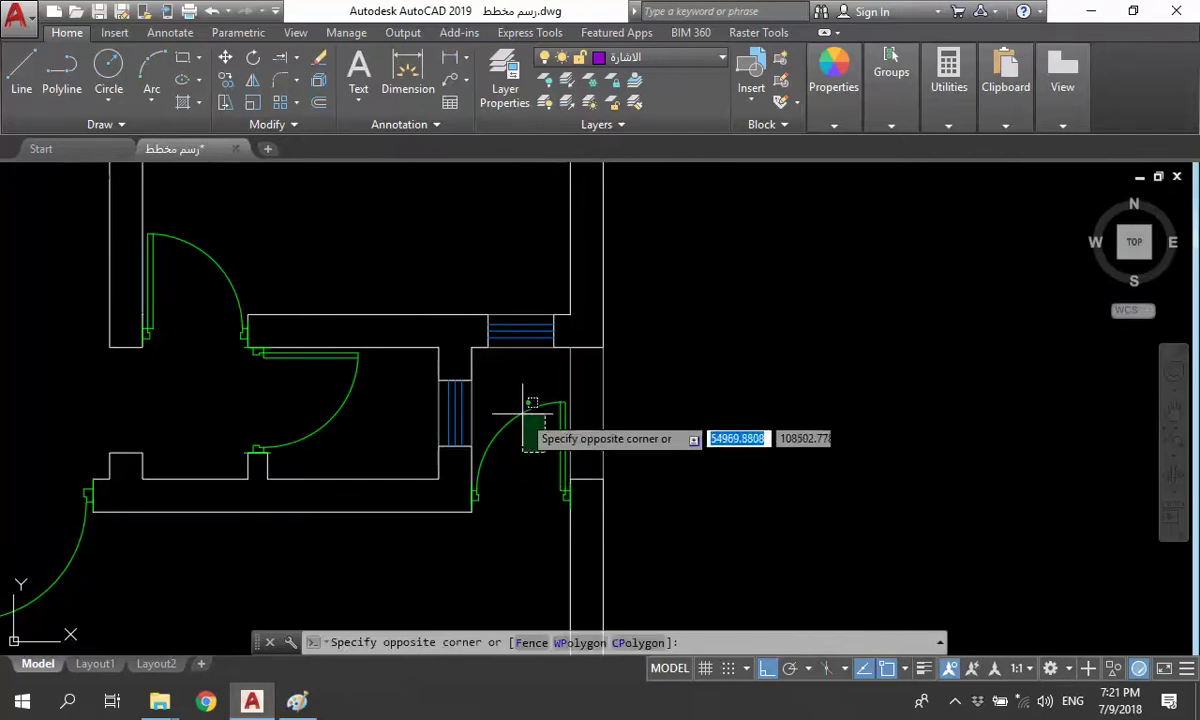
pyautogui.click(462, 362)
pyautogui.scroll(-3, 659, 482)
pyautogui.press('Delete')
pyautogui.scroll(3, 332, 487)
pyautogui.scroll(1, 332, 487)
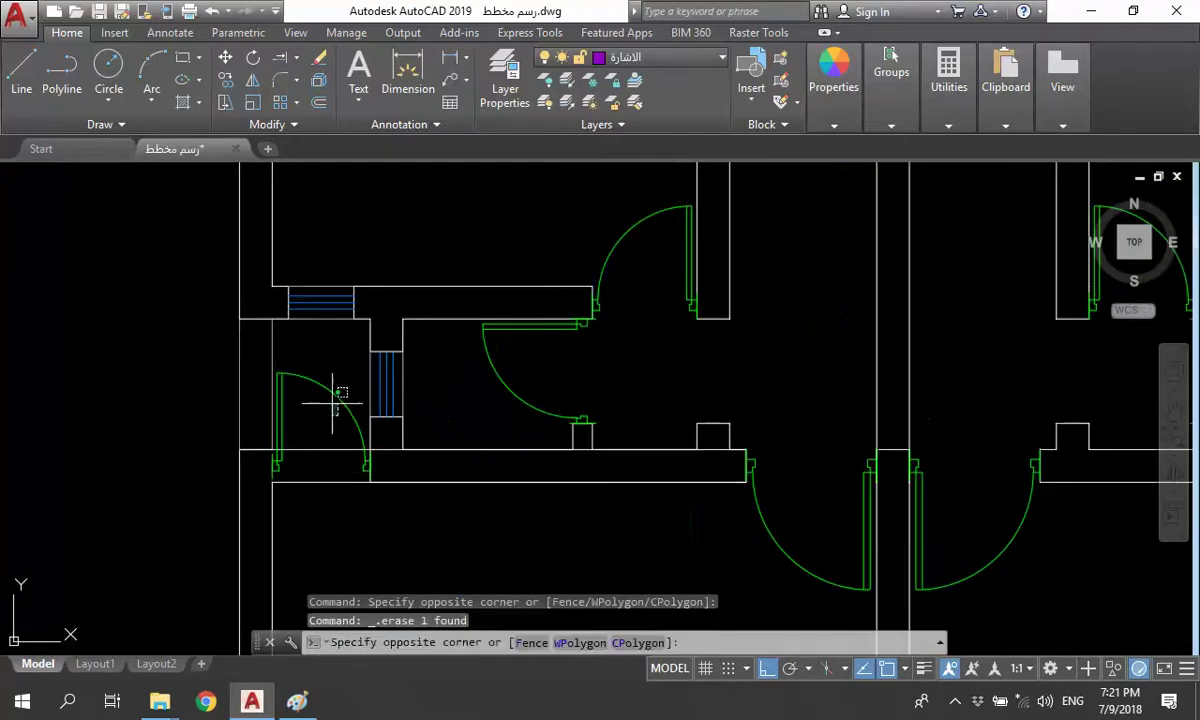
pyautogui.scroll(1, 366, 484)
pyautogui.write('e')
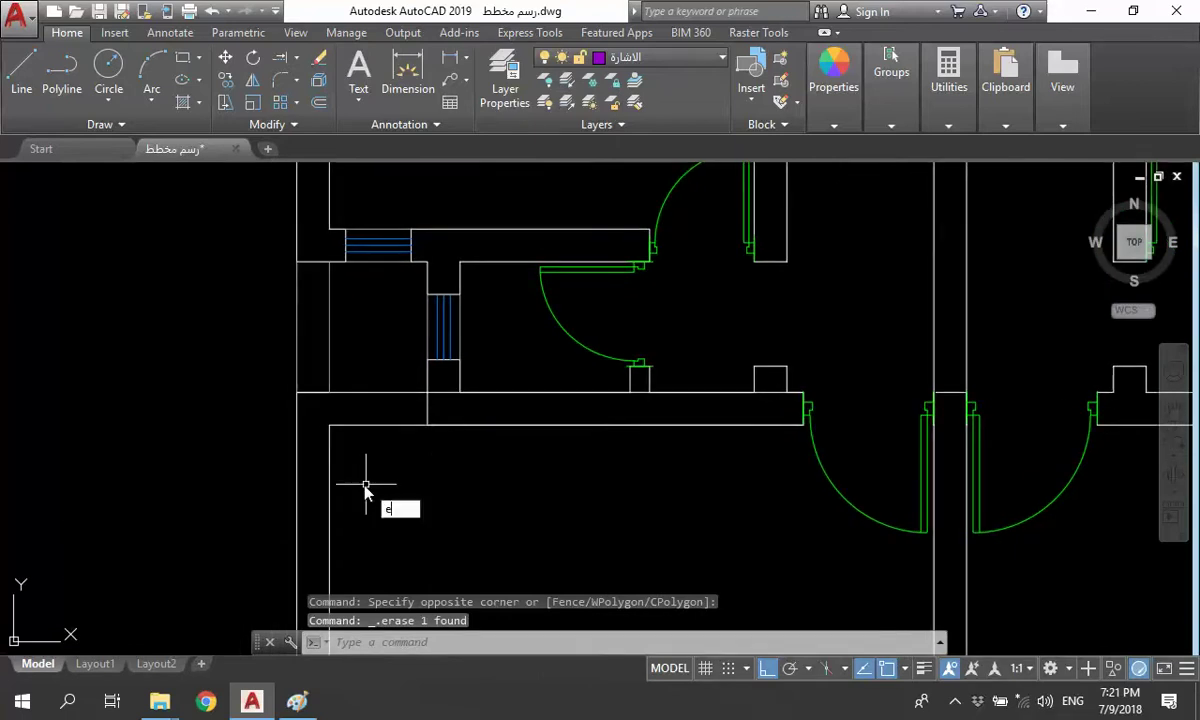
# - Trim the wall segments inside the crossing area using all objects as cutting edges
pyautogui.write('x')
pyautogui.press('Return')
pyautogui.press('Return')
pyautogui.press('Escape')
pyautogui.write('tr')
pyautogui.press('Return')
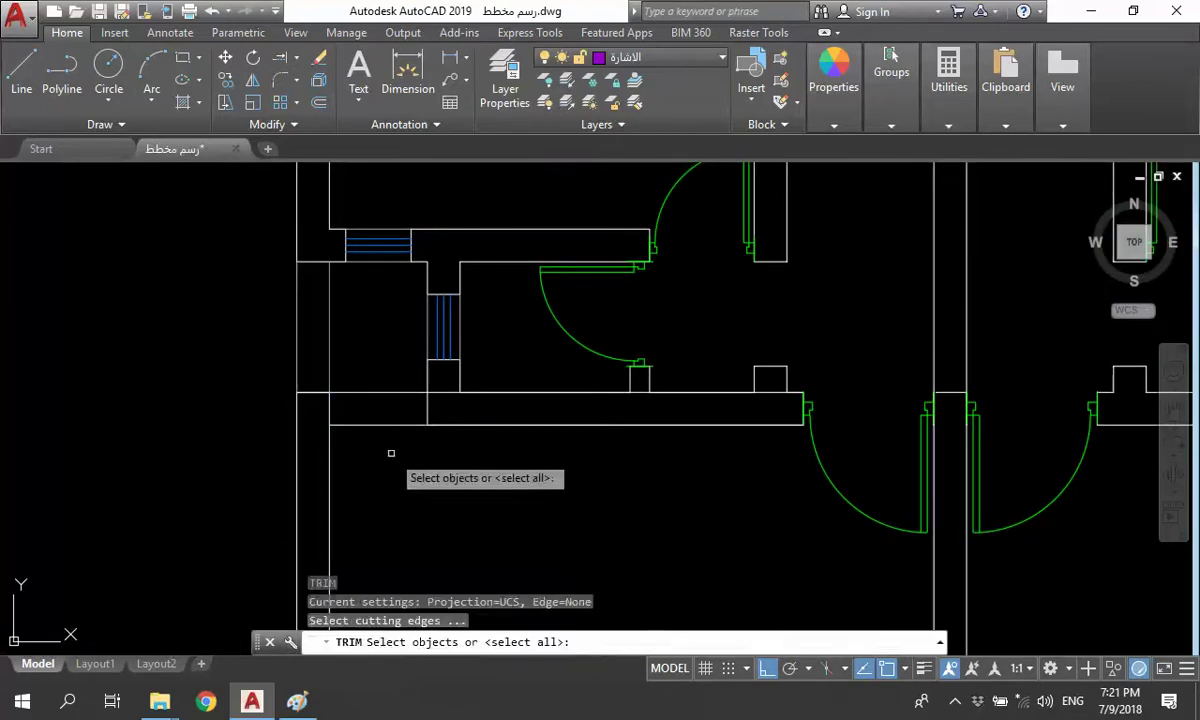
pyautogui.press('Return')
pyautogui.moveTo(785, 372); pyautogui.dragTo(351, 354)
pyautogui.scroll(-3, 403, 375)
pyautogui.press('Escape')
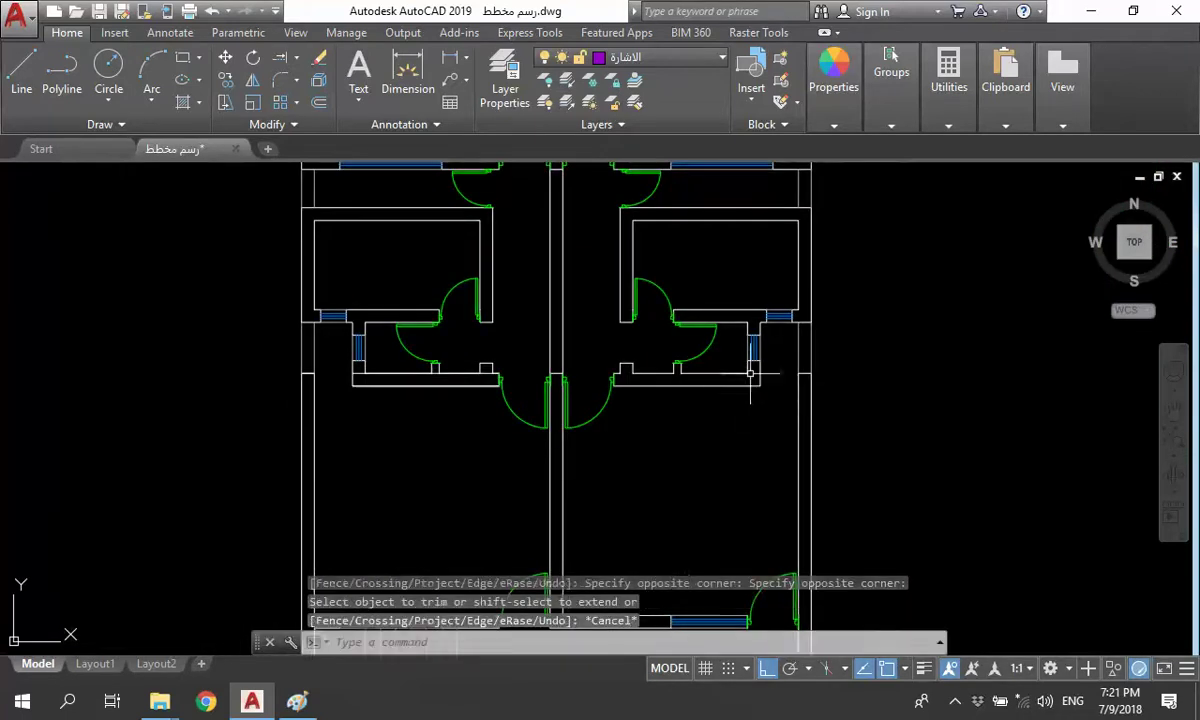
# - Copy the top window block down to the lower wall corner
pyautogui.scroll(5, 784, 323)
pyautogui.scroll(-4, 781, 323)
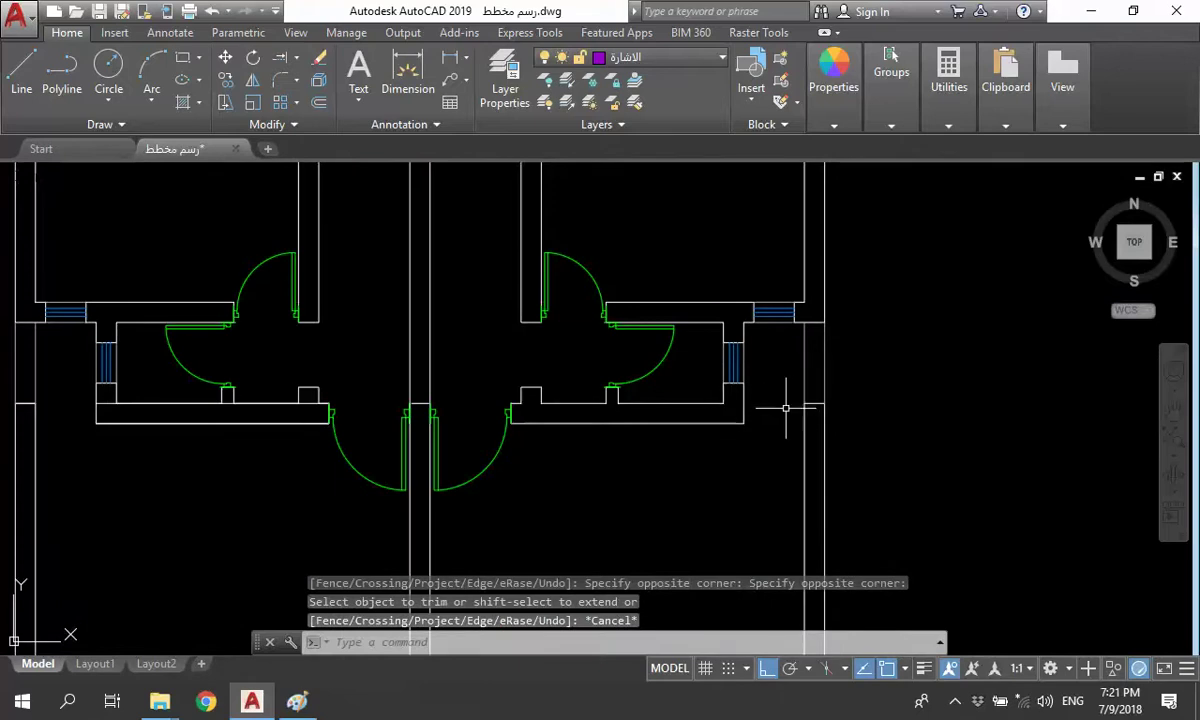
pyautogui.scroll(3, 777, 340)
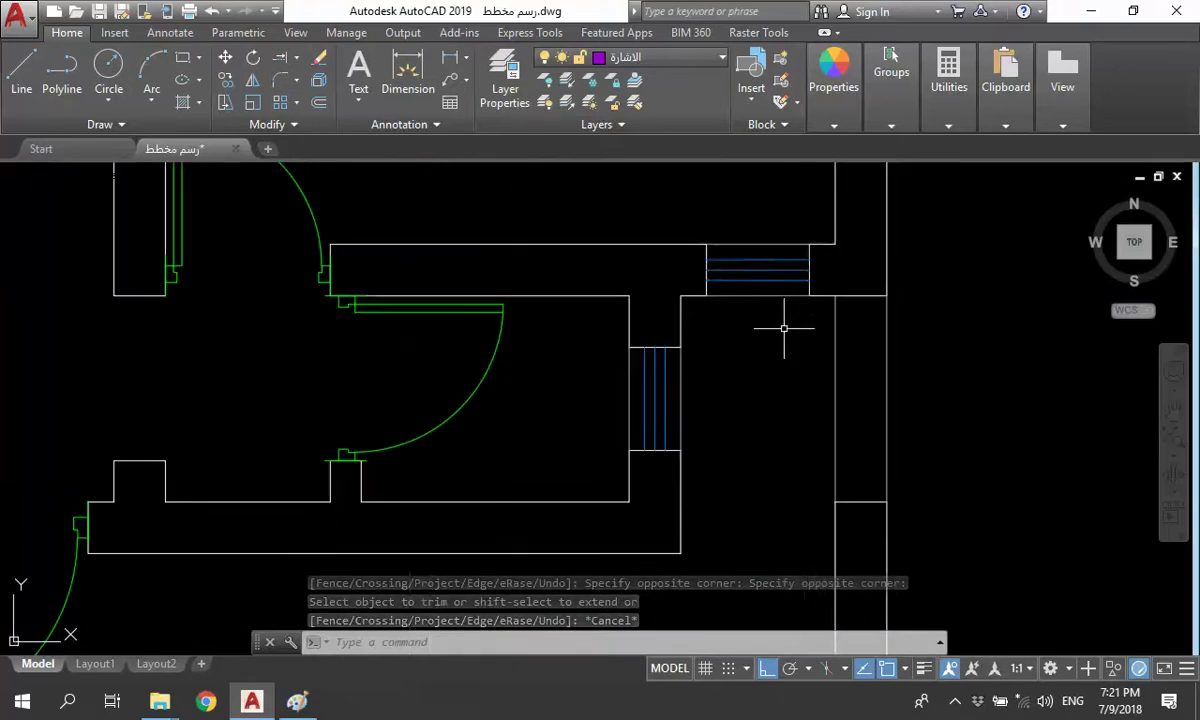
pyautogui.click(782, 328)
pyautogui.click(755, 210)
pyautogui.write('c')
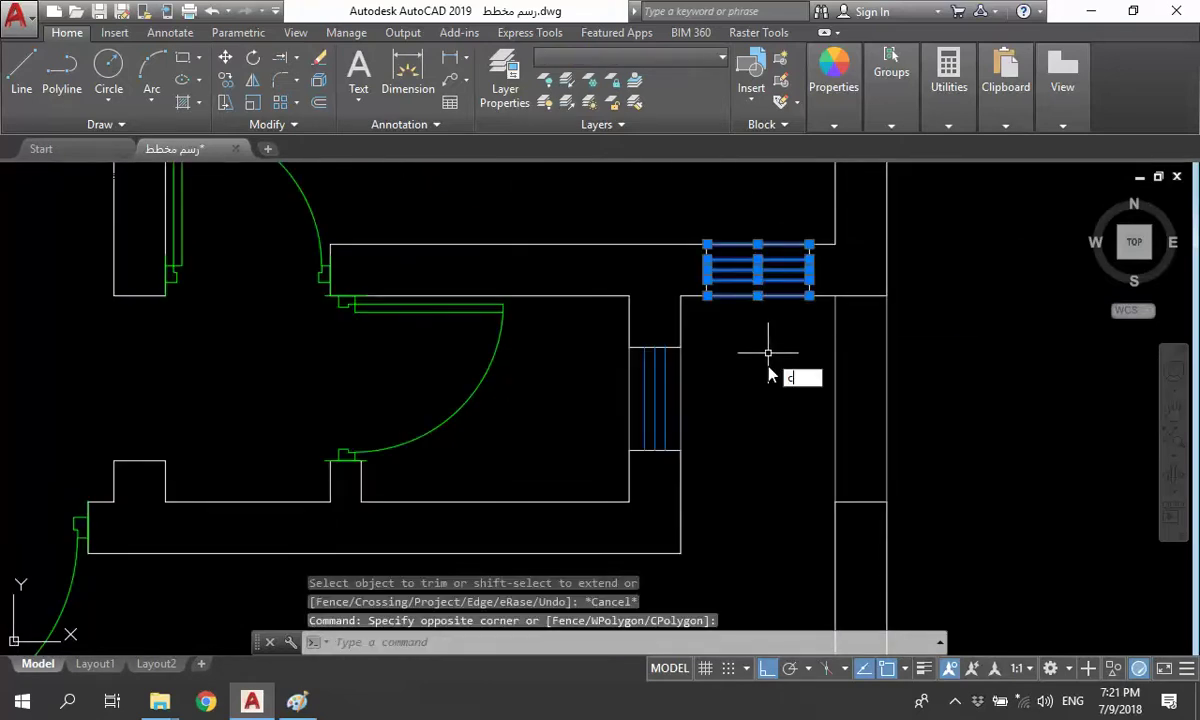
pyautogui.write('o')
pyautogui.press('Return')
pyautogui.click(707, 296)
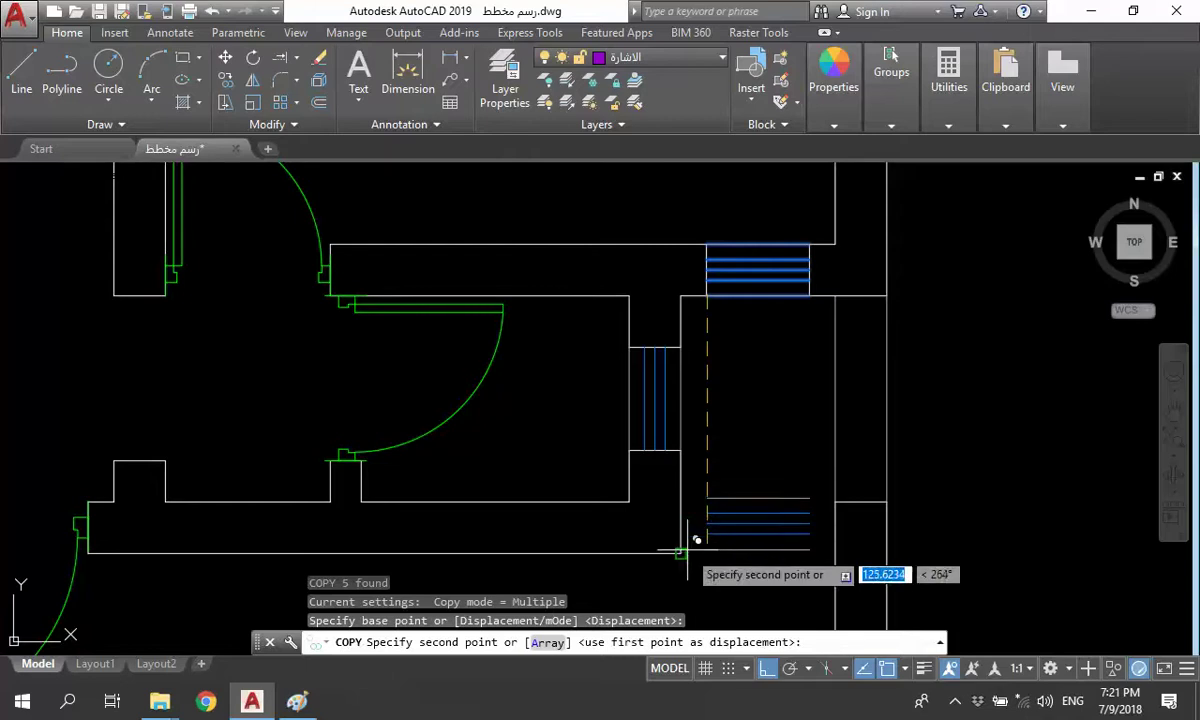
pyautogui.click(682, 552)
pyautogui.press('Escape')
# - Extend the new window's lines to the lower wall
pyautogui.moveTo(760, 588); pyautogui.dragTo(748, 523, button='middle')
pyautogui.press('Return')
pyautogui.press('Return')
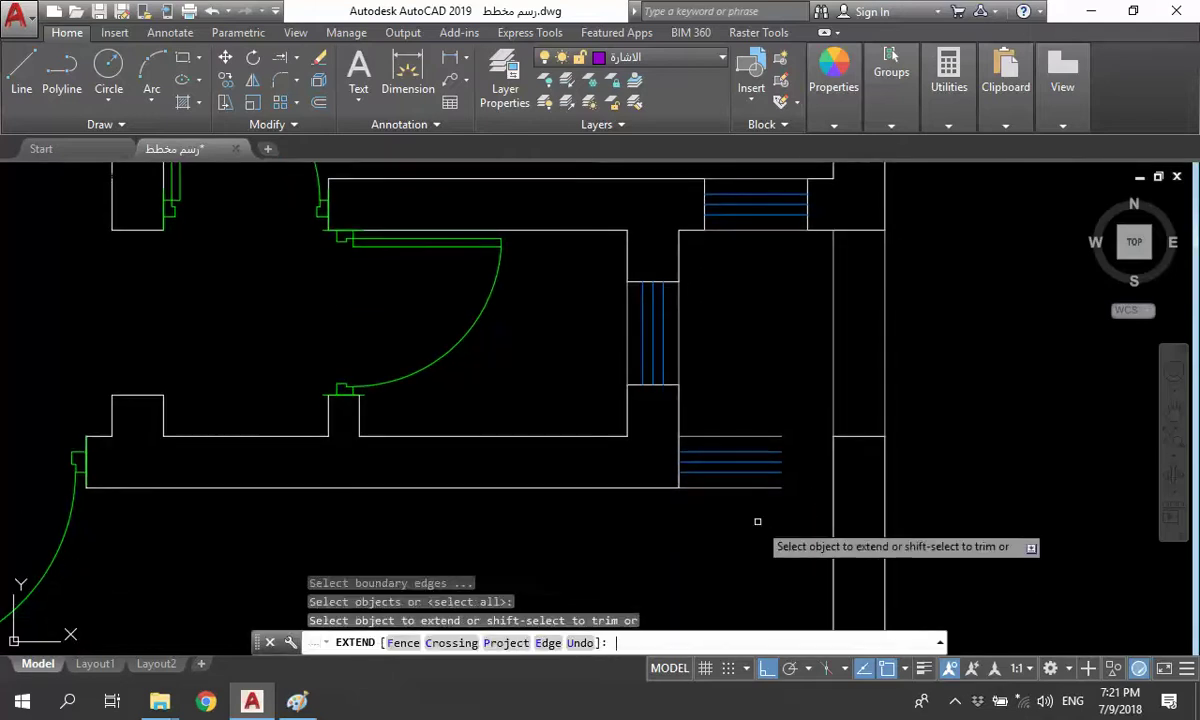
pyautogui.click(790, 520)
pyautogui.click(740, 410)
pyautogui.press('Escape')
pyautogui.scroll(-3, 772, 543)
# - Mirror the new window and its wall lines to the other unit, keeping the originals
pyautogui.click(745, 505)
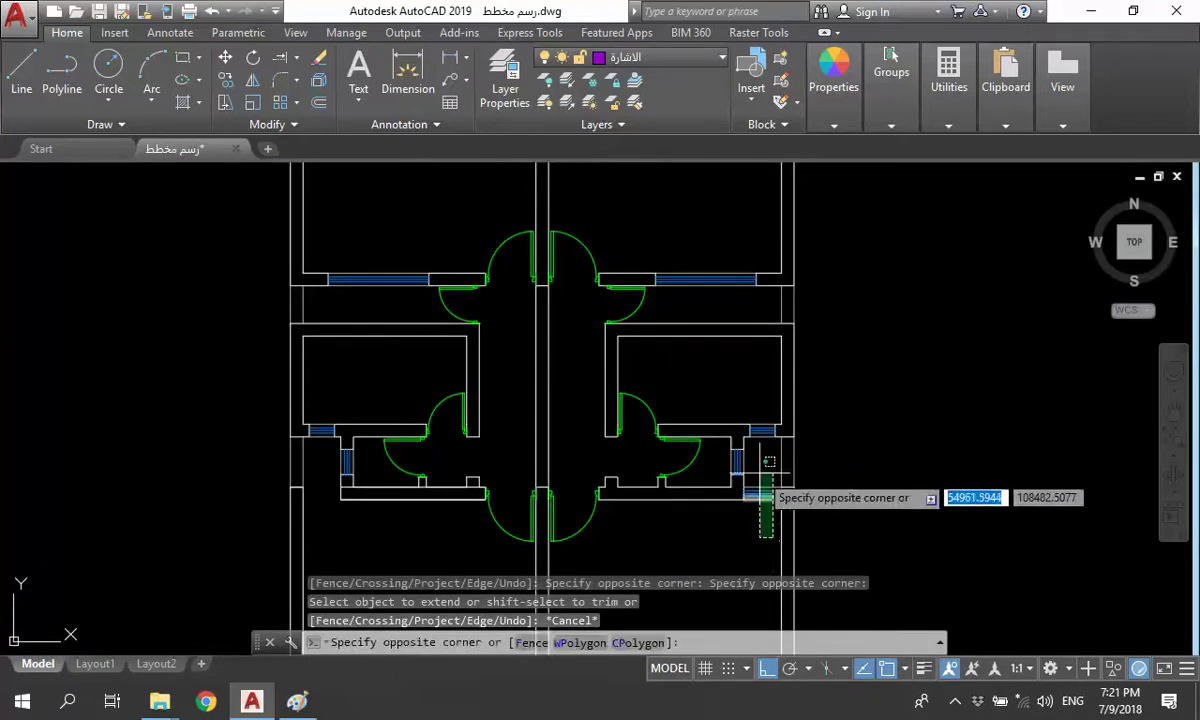
pyautogui.scroll(-3, 738, 510)
pyautogui.write('i')
pyautogui.press('Return')
pyautogui.scroll(8, 683, 450)
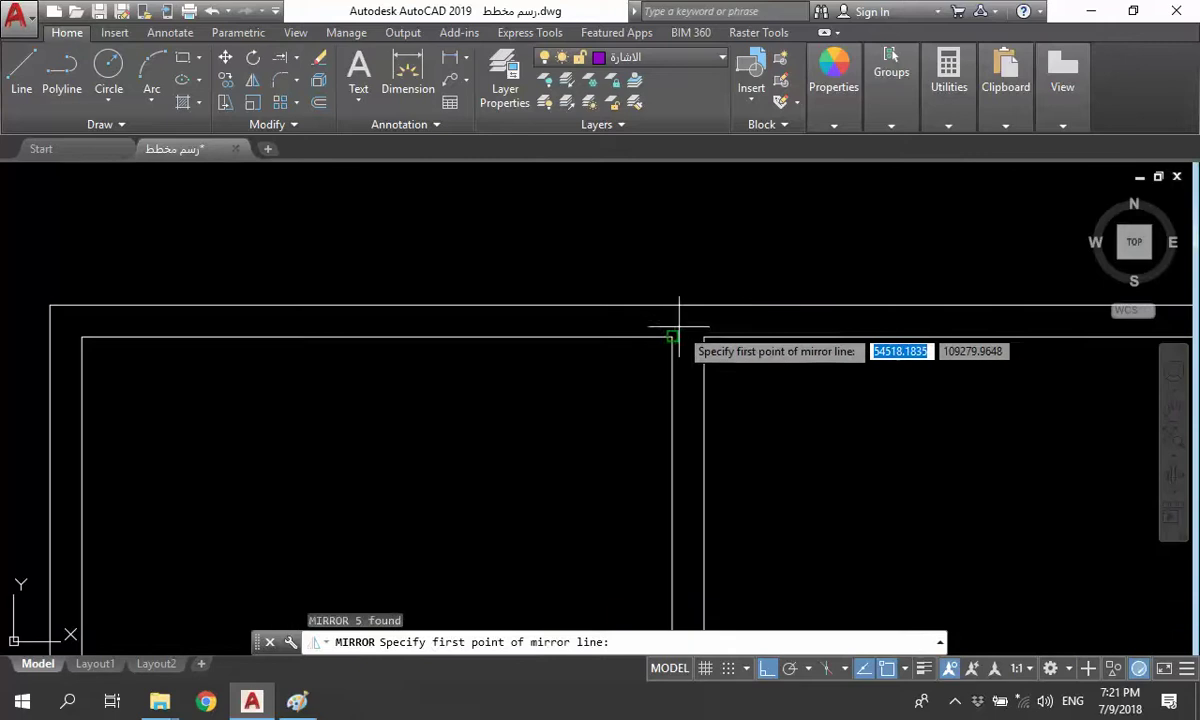
pyautogui.click(689, 302)
pyautogui.click(689, 248)
pyautogui.write('n')
pyautogui.press('Return')
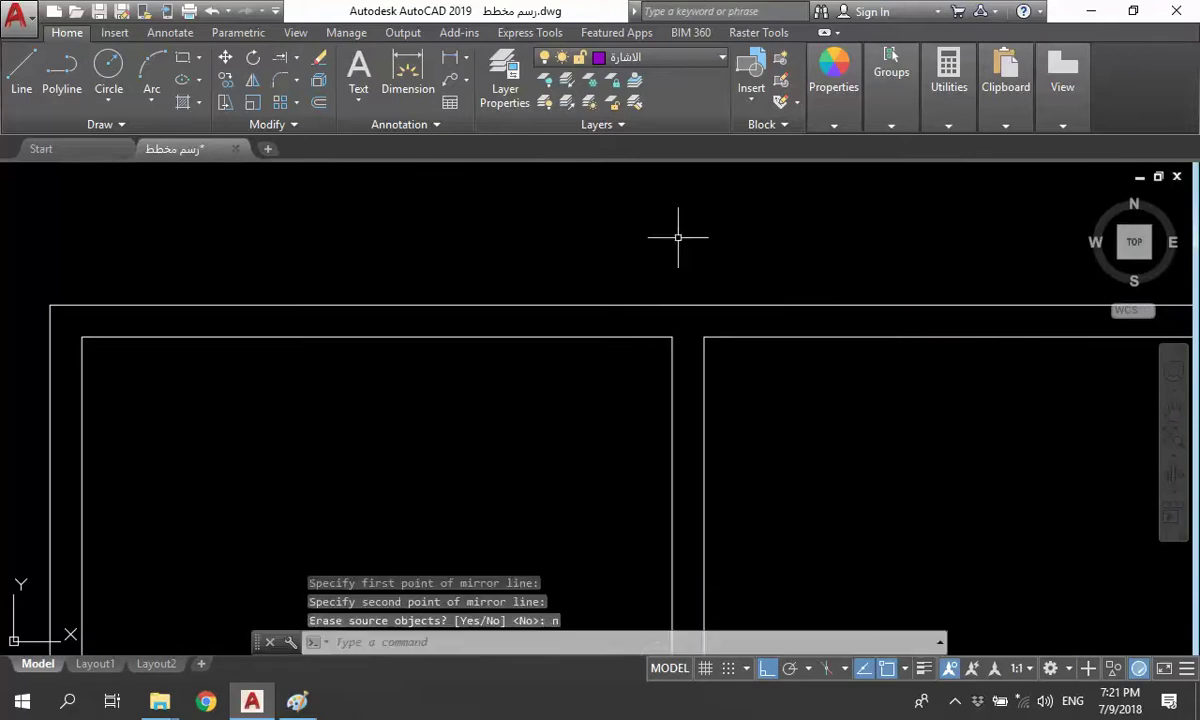
pyautogui.scroll(-4, 680, 238)
pyautogui.scroll(3, 521, 521)
# - Save the drawing with Ctrl+S
pyautogui.moveTo(451, 492); pyautogui.dragTo(449, 484, button='middle')
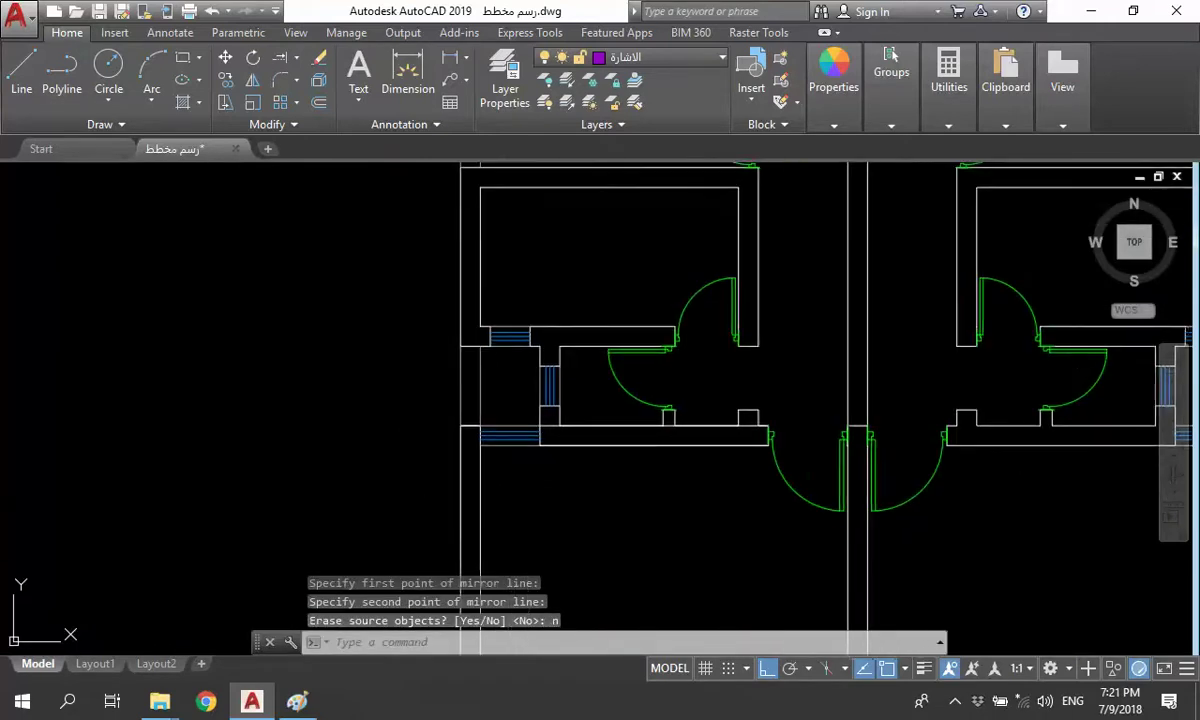
pyautogui.scroll(-5, 447, 420)
pyautogui.hotkey('ctrl', 's')
pyautogui.scroll(-2, 445, 388)
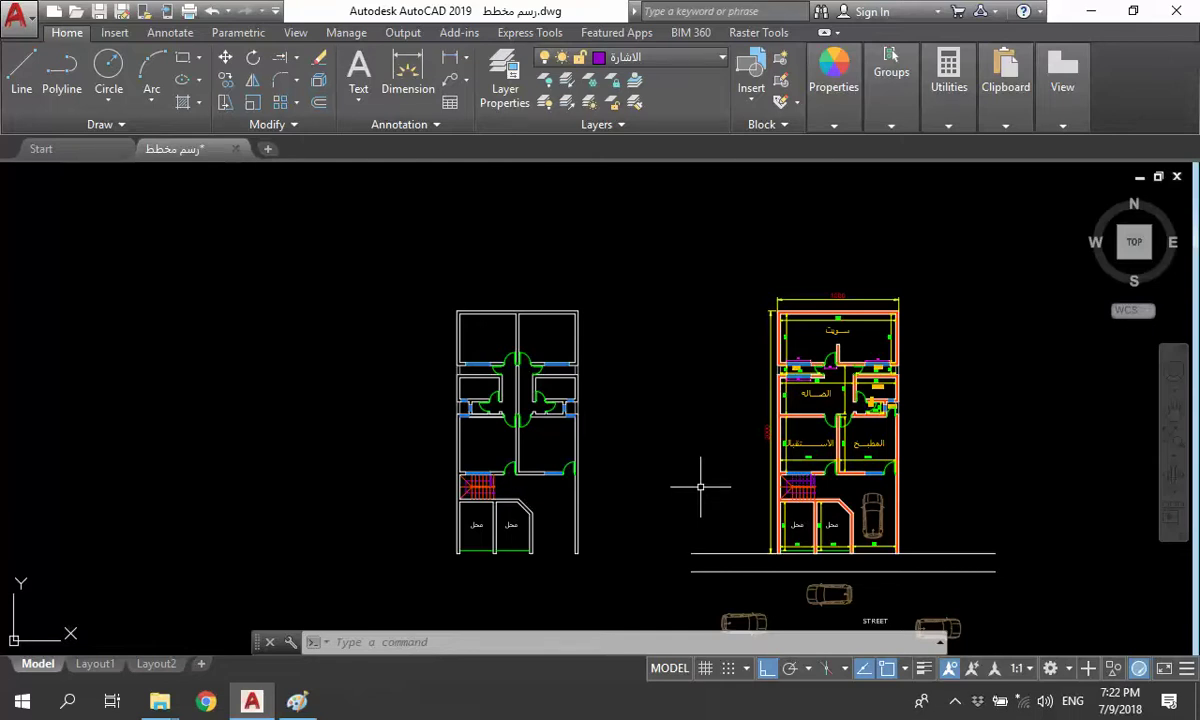
# - Zoom and pan so the new two-unit plan and the labelled reference plan are both centred
pyautogui.scroll(4, 517, 444)
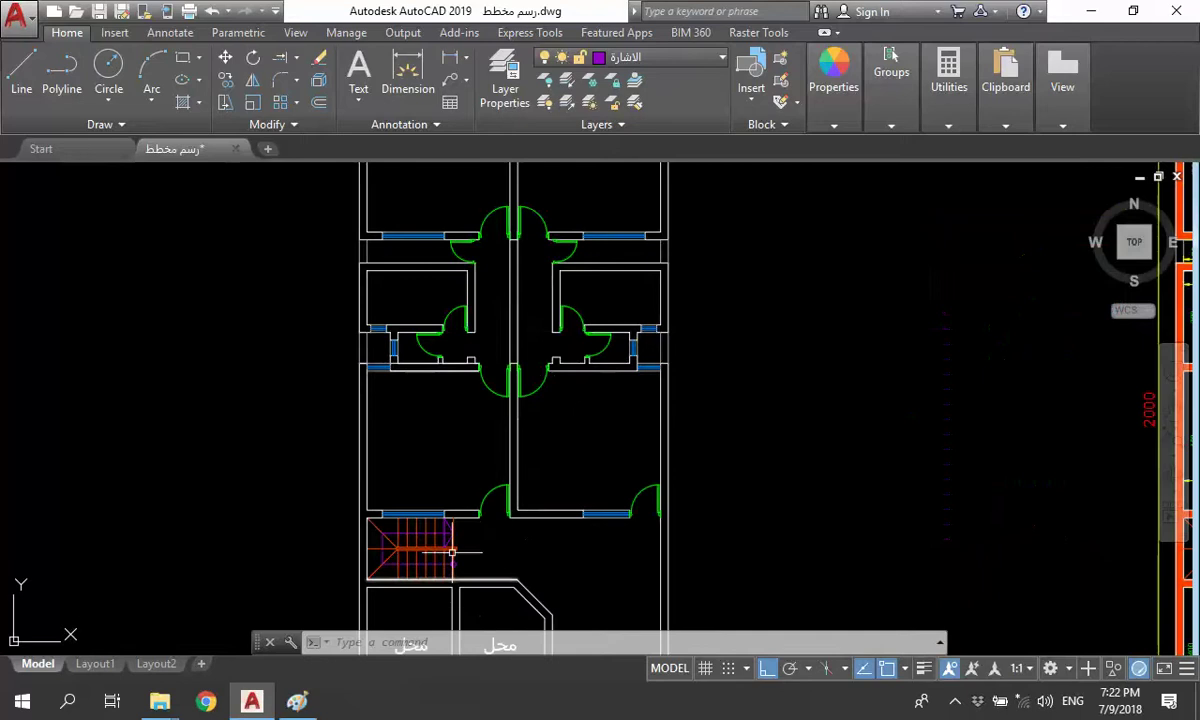
pyautogui.scroll(-4, 535, 456)
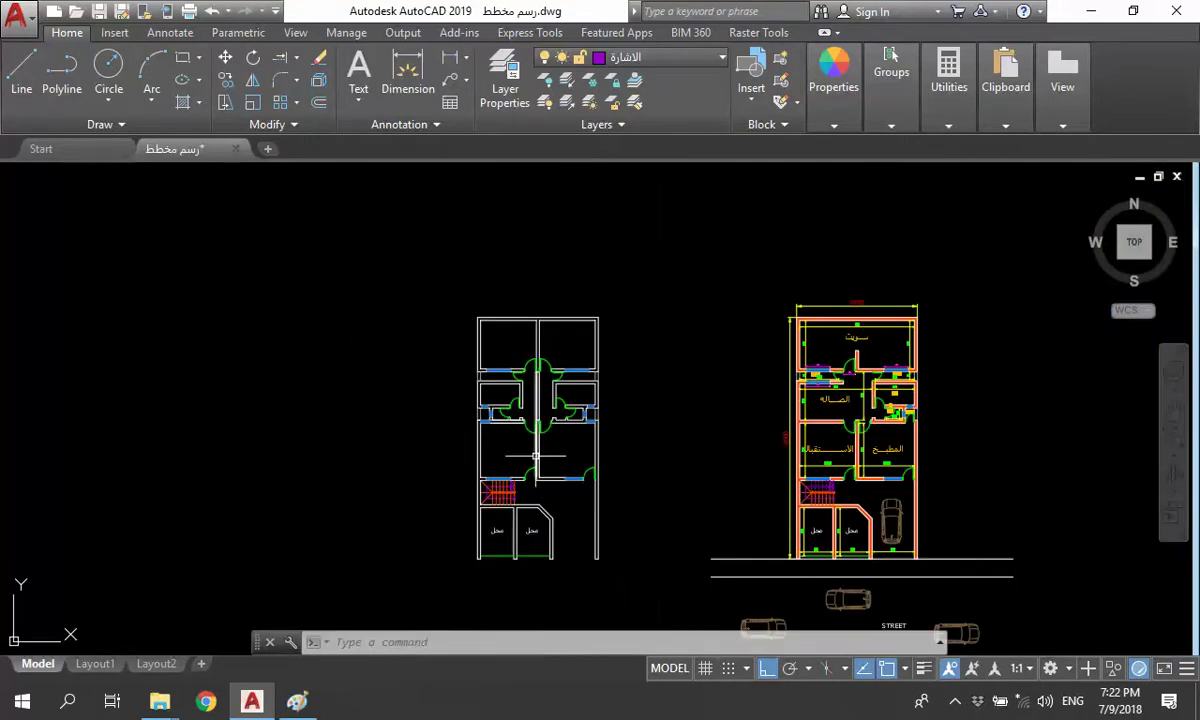
pyautogui.scroll(2, 537, 449)
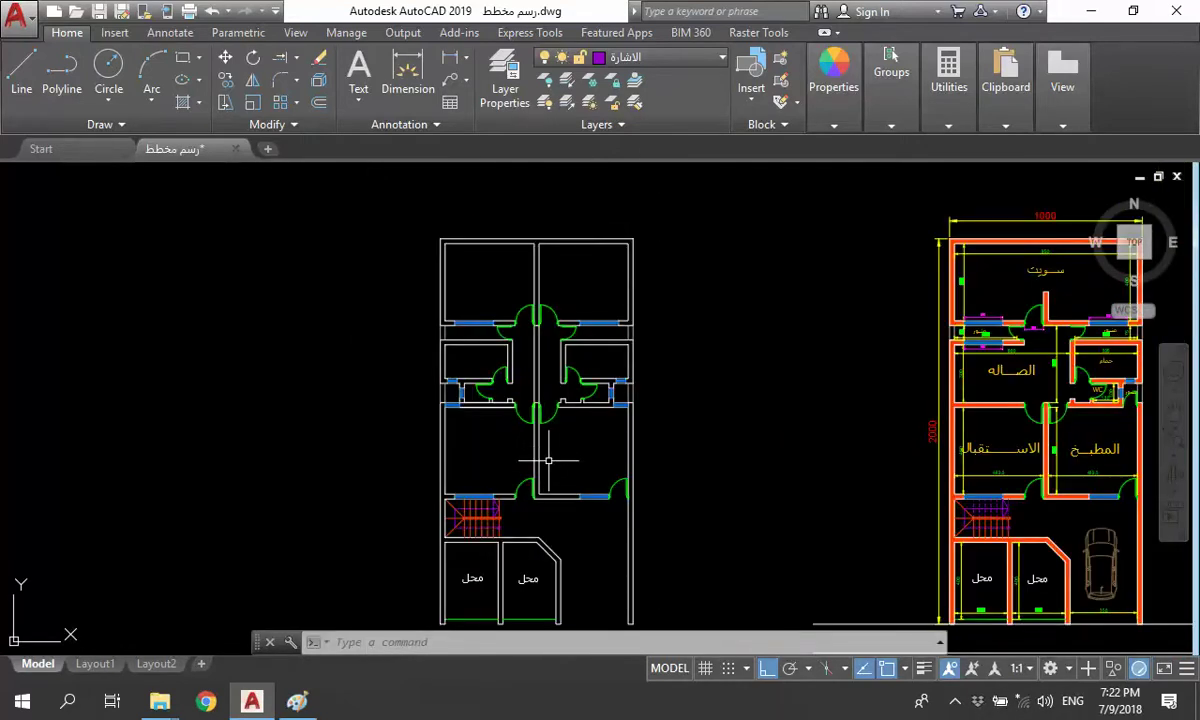
pyautogui.moveTo(572, 421); pyautogui.dragTo(470, 417, button='middle')
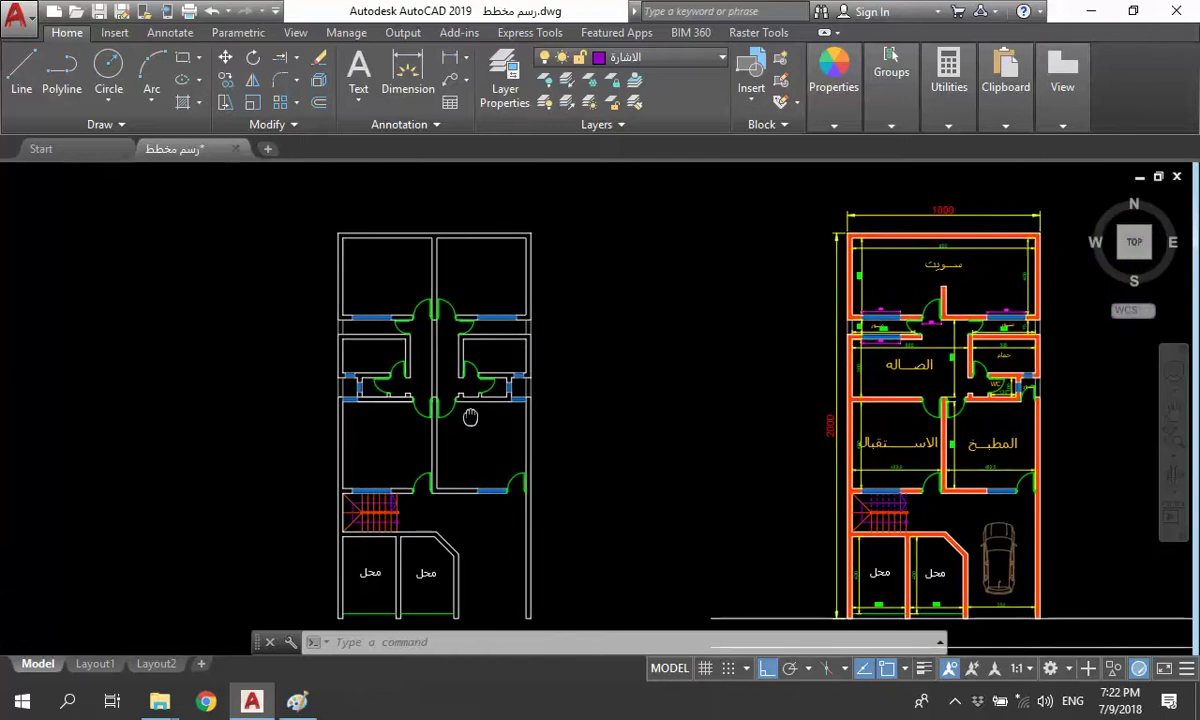
pyautogui.scroll(2, 910, 372)
# - Copy the reference plan's الصاله label into both lower living rooms of the left plan
pyautogui.click(908, 370)
pyautogui.write('co')
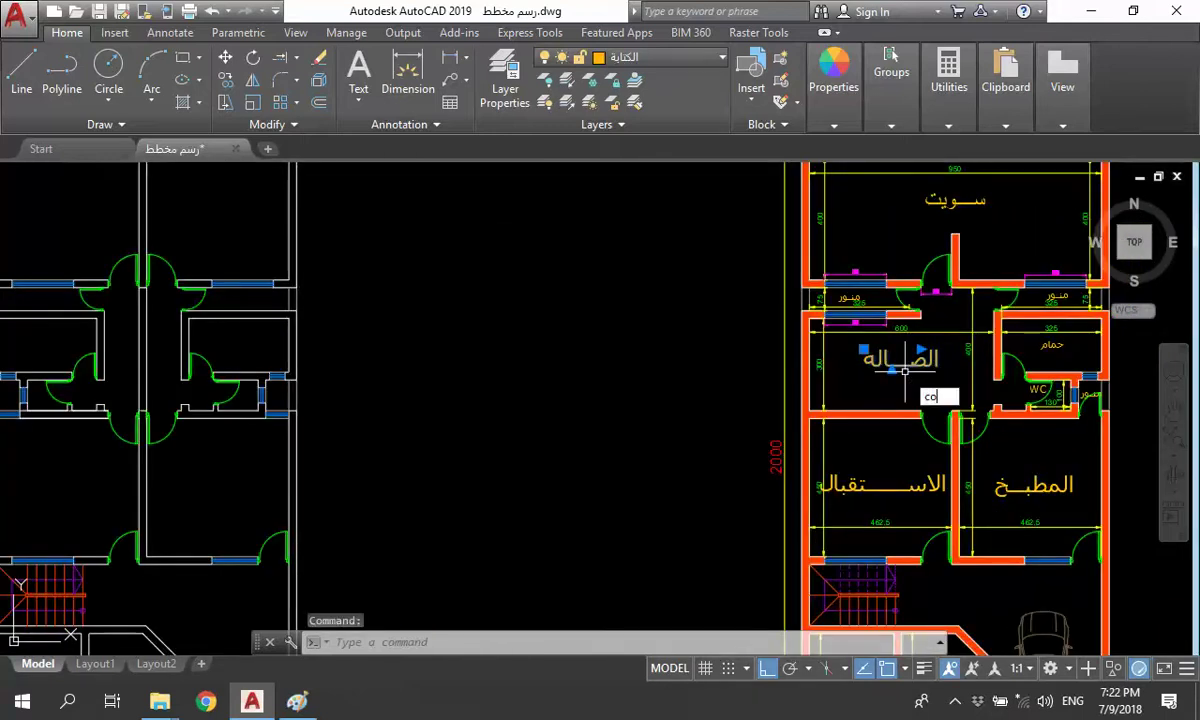
pyautogui.press('Return')
pyautogui.click(905, 370)
pyautogui.scroll(-3, 718, 428)
pyautogui.scroll(3, 490, 455)
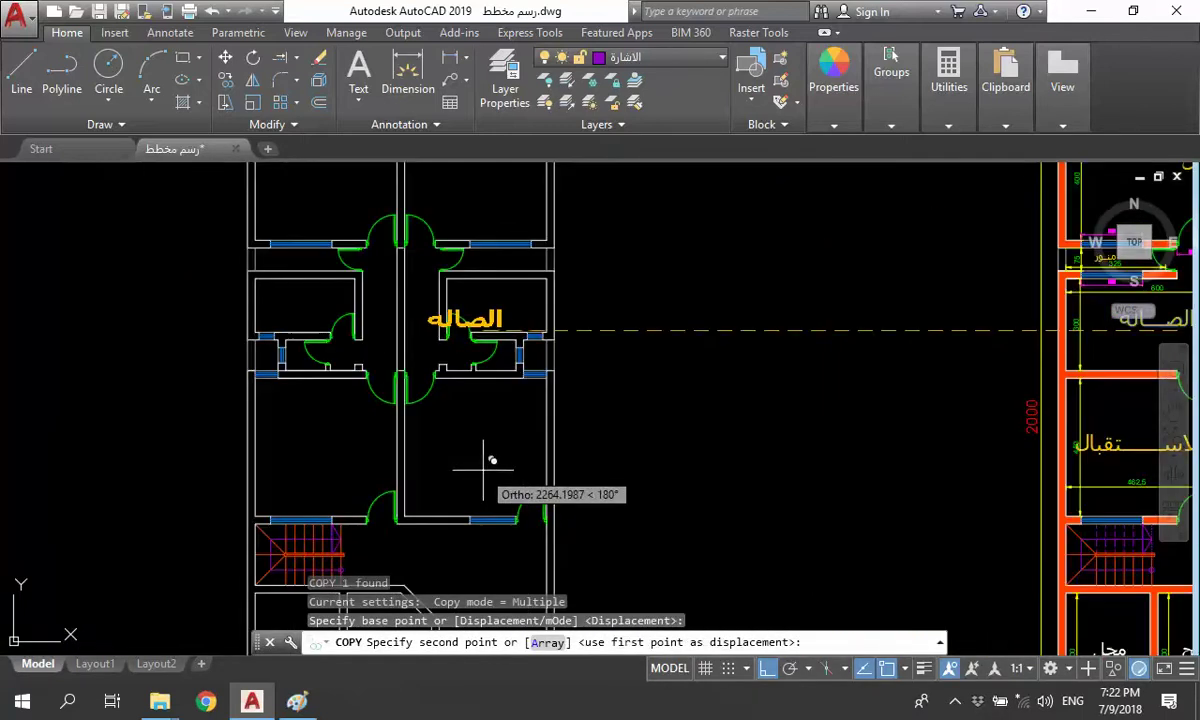
pyautogui.click(767, 669)
pyautogui.click(497, 460)
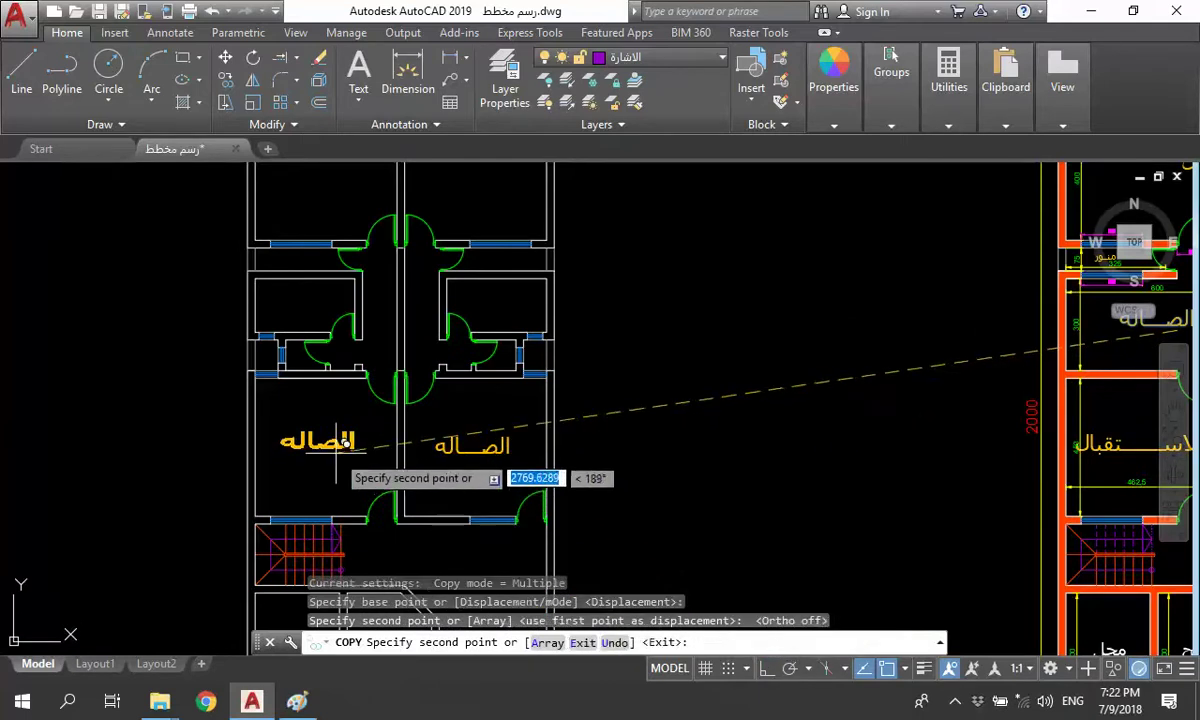
pyautogui.press('Escape')
pyautogui.scroll(-2, 340, 462)
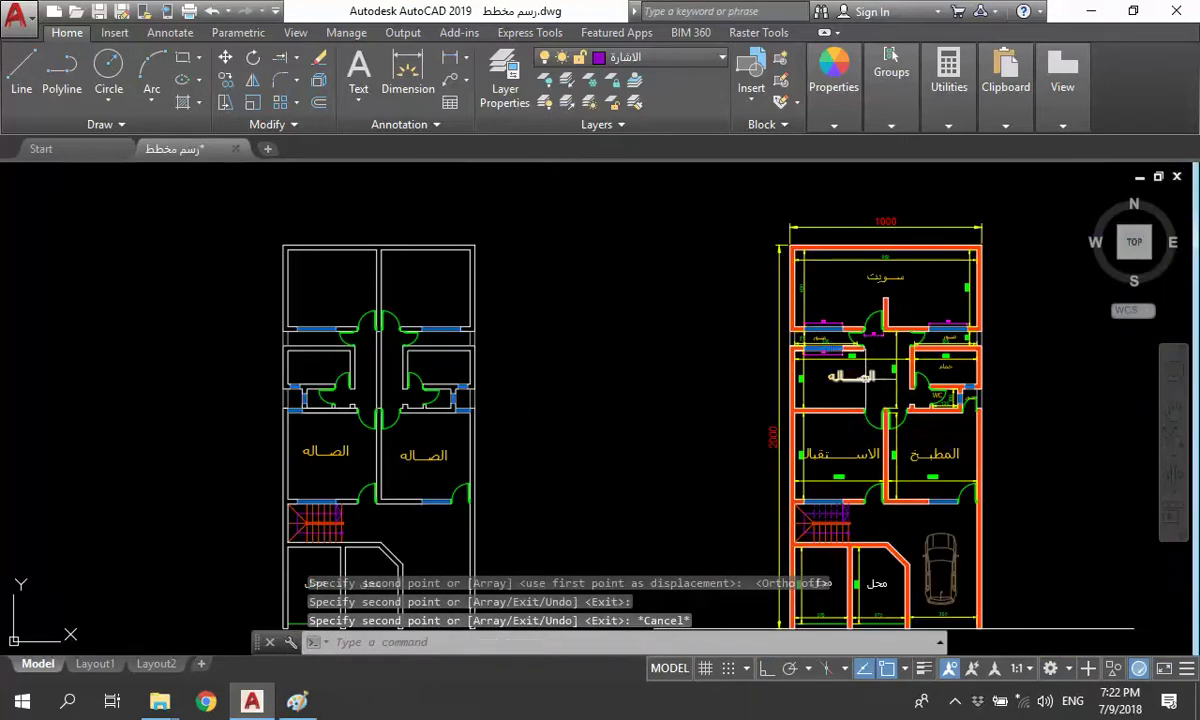
# - Copy the الصاله label again for an upper room and start editing its text
pyautogui.click(865, 378)
pyautogui.press('Return')
pyautogui.click(860, 388)
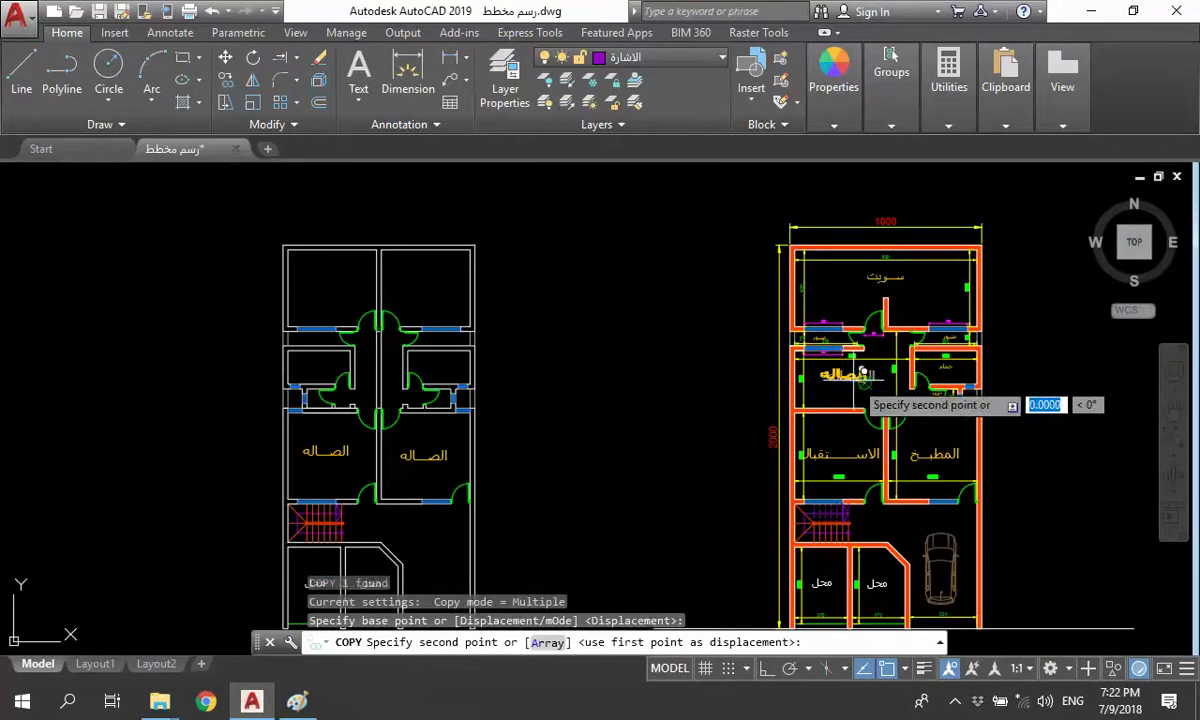
pyautogui.scroll(3, 440, 300)
pyautogui.press('Escape')
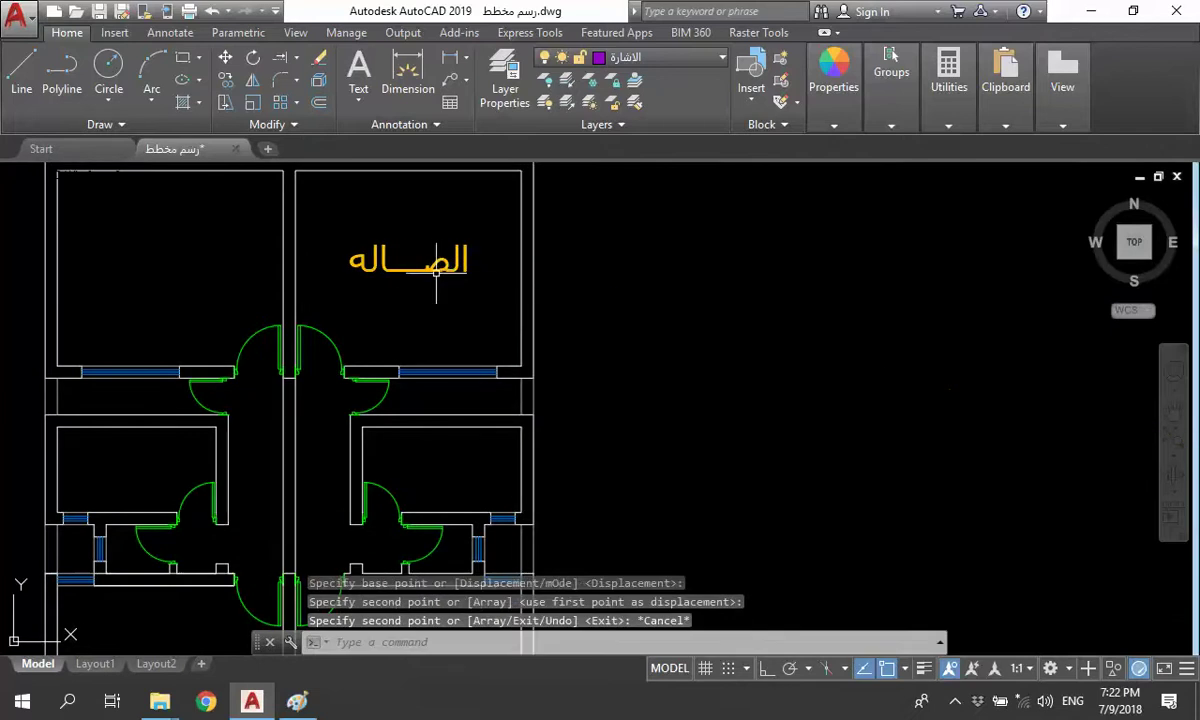
pyautogui.write('ed')
pyautogui.press('Return')
# - Change the upper room's label to غرفة نوم on a single line
pyautogui.click(437, 270)
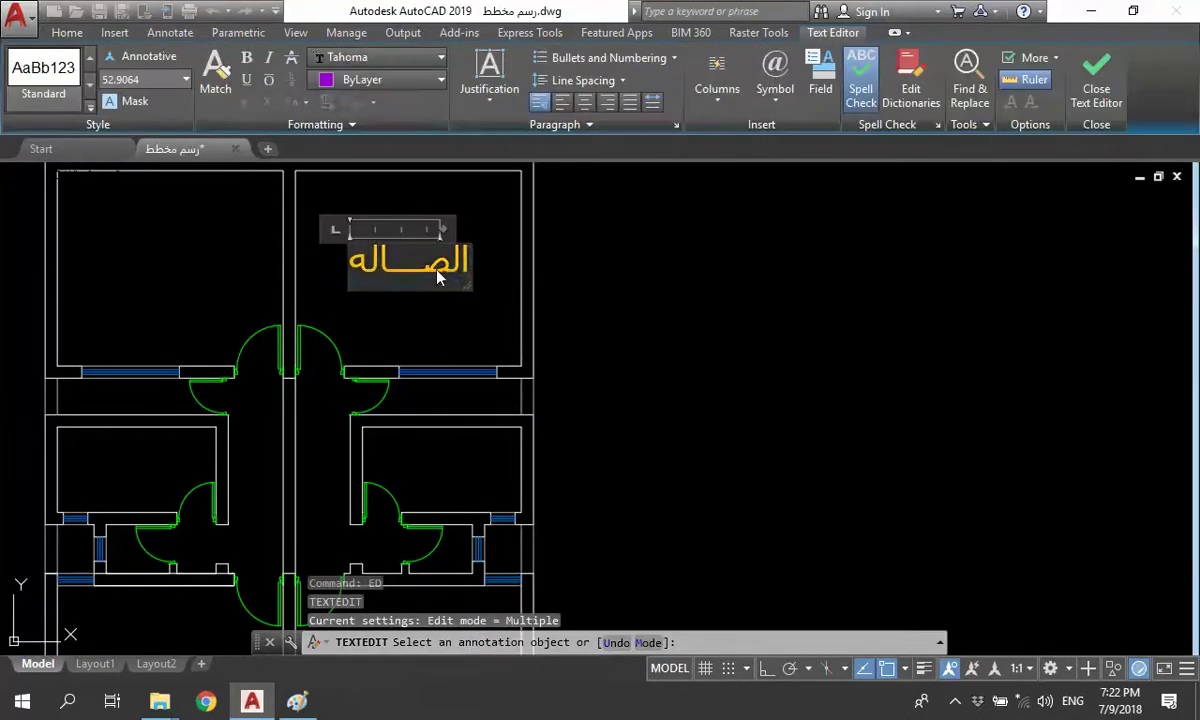
pyautogui.write('غرفة')
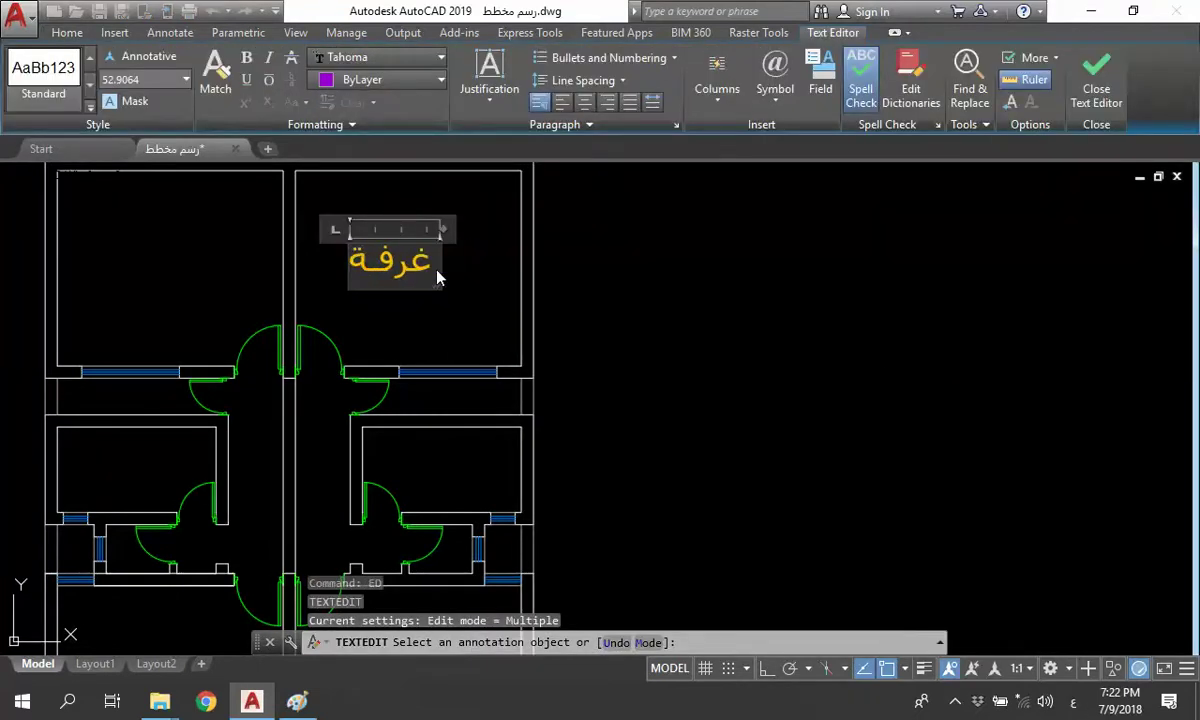
pyautogui.press('Return')
pyautogui.write('نوم')
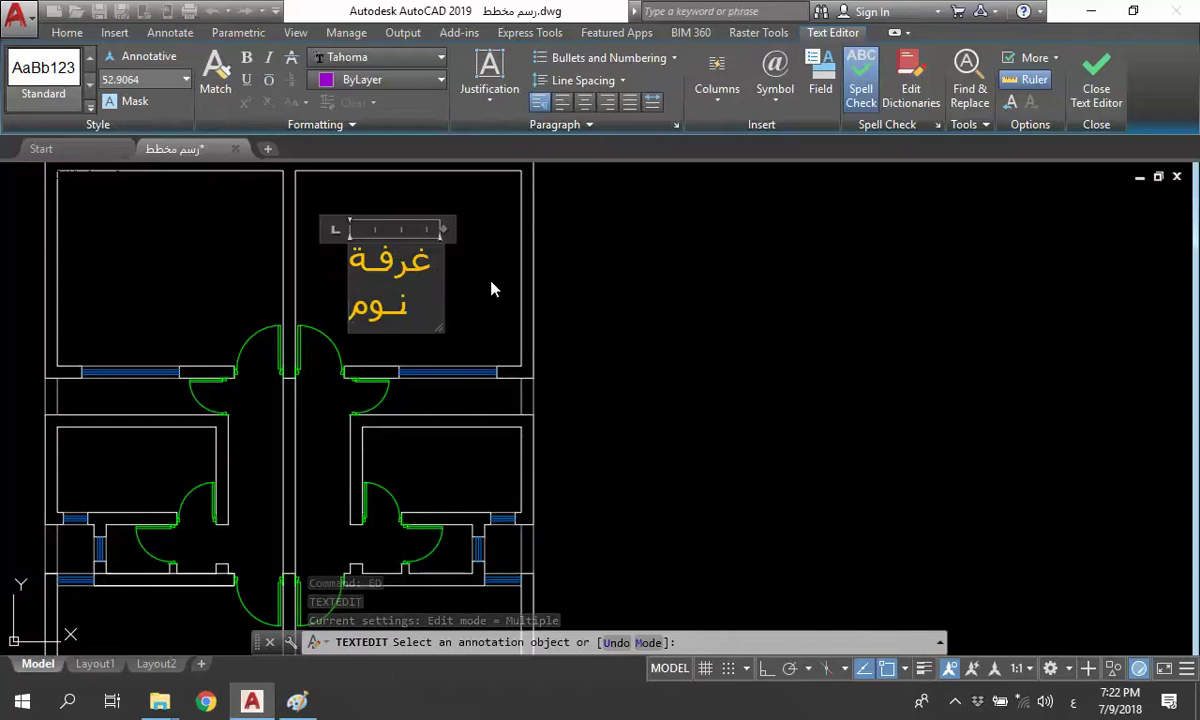
pyautogui.moveTo(440, 230)
pyautogui.mouseDown()
pyautogui.moveTo(593, 232)
pyautogui.moveTo(428, 246)
pyautogui.mouseUp()
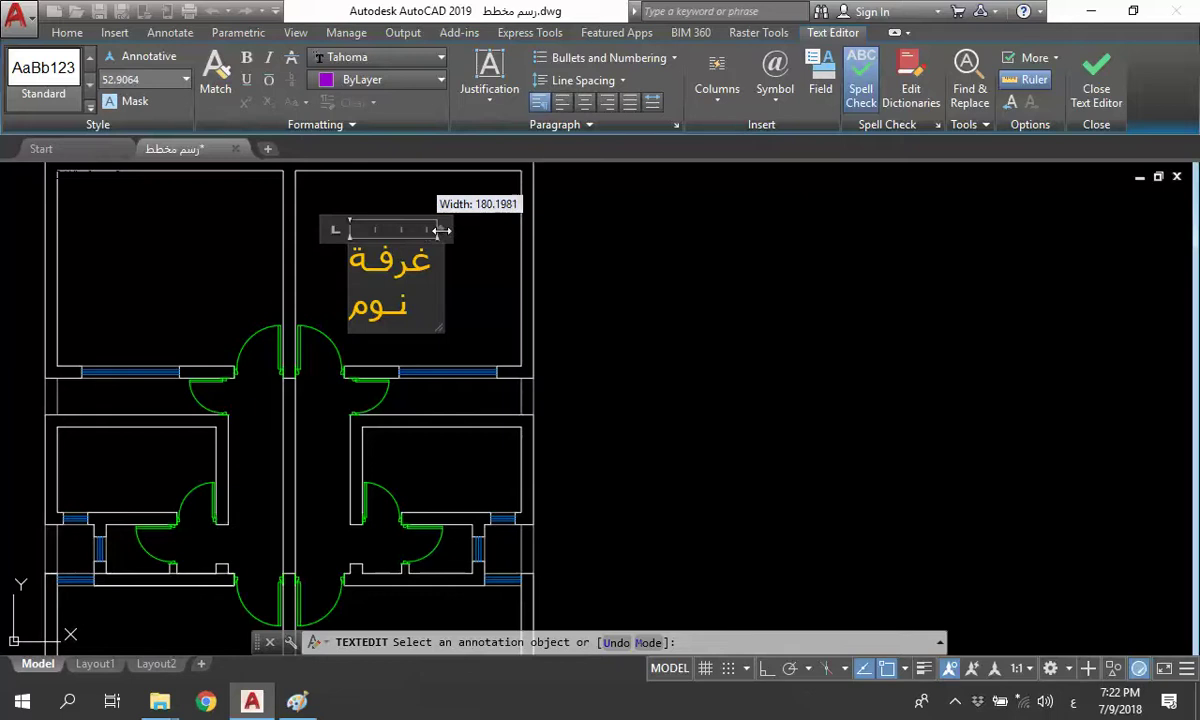
pyautogui.moveTo(427, 230); pyautogui.dragTo(613, 230)
pyautogui.press('Escape')
# - Scale the غرفة نوم label by 0.6 from its lower-left corner
pyautogui.click(461, 300)
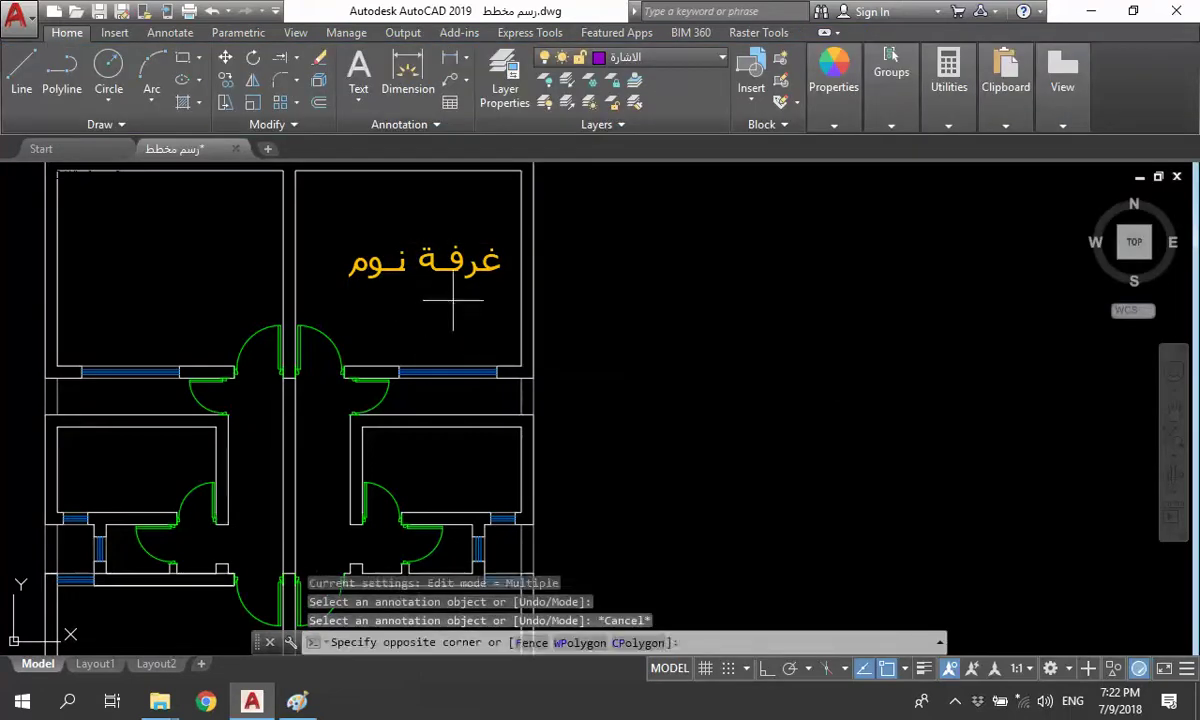
pyautogui.click(386, 256)
pyautogui.write('sc')
pyautogui.press('Return')
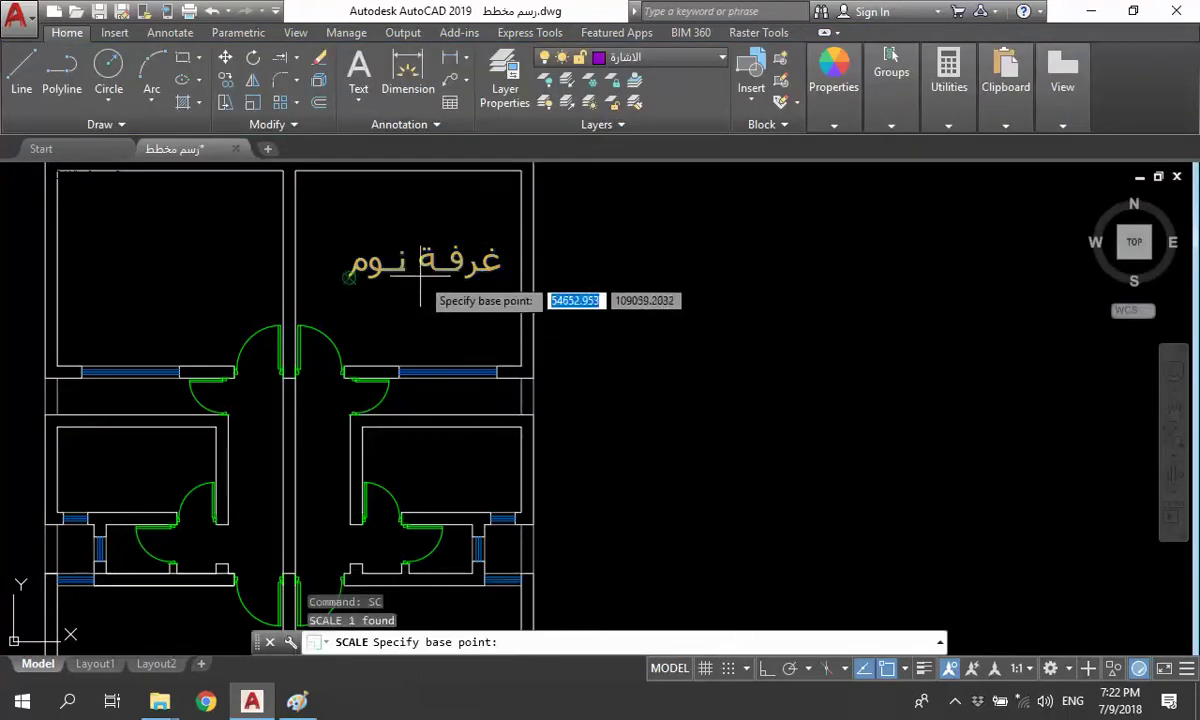
pyautogui.click(350, 277)
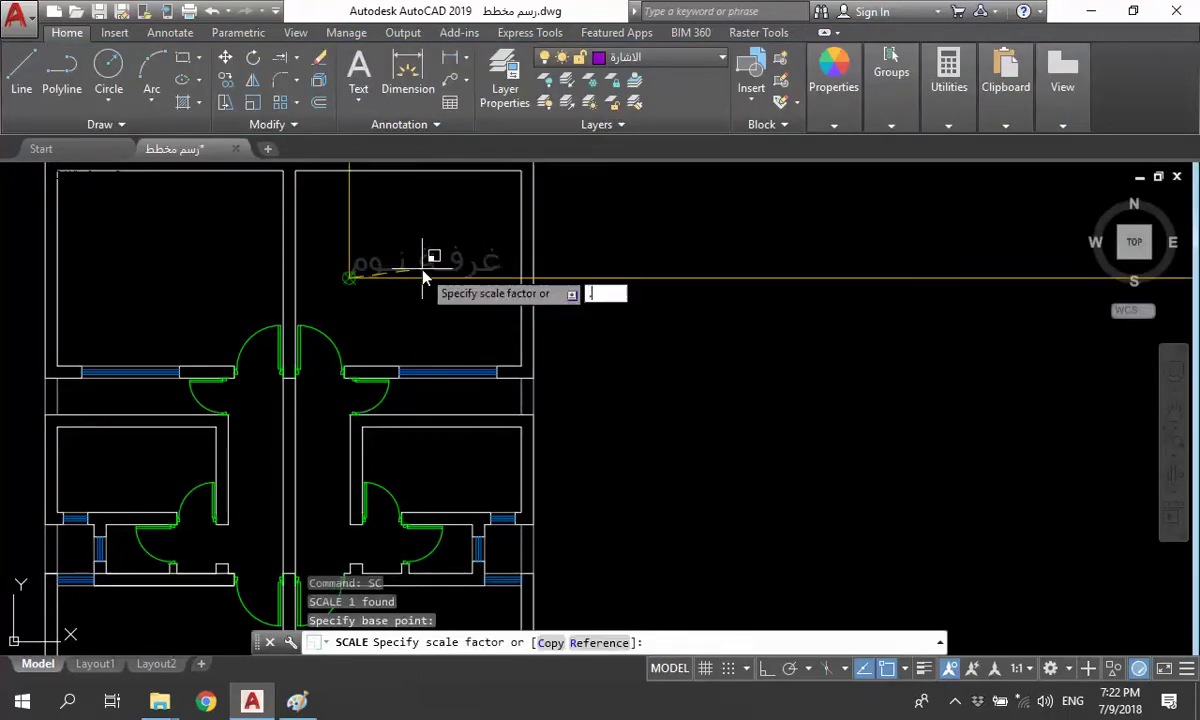
pyautogui.write('.6')
pyautogui.press('Return')
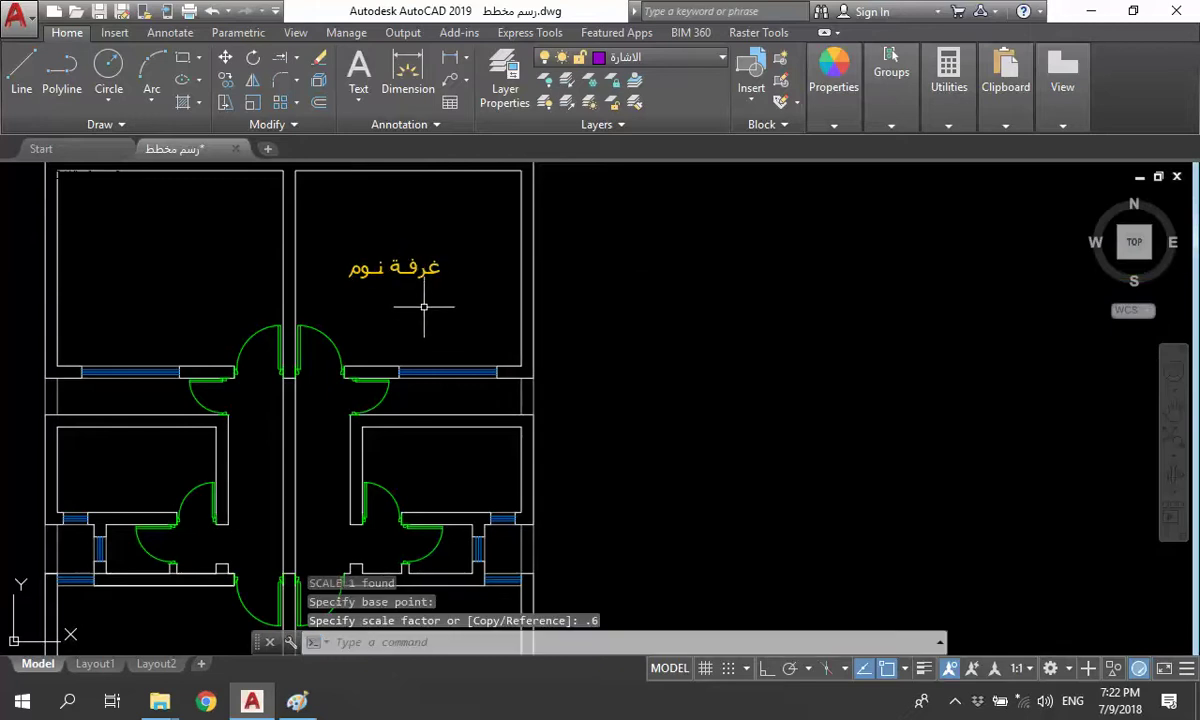
# - Move the غرفة نوم label up near the top of the room
pyautogui.click(540, 224)
pyautogui.click(325, 290)
pyautogui.write('m')
pyautogui.press('Return')
pyautogui.click(404, 320)
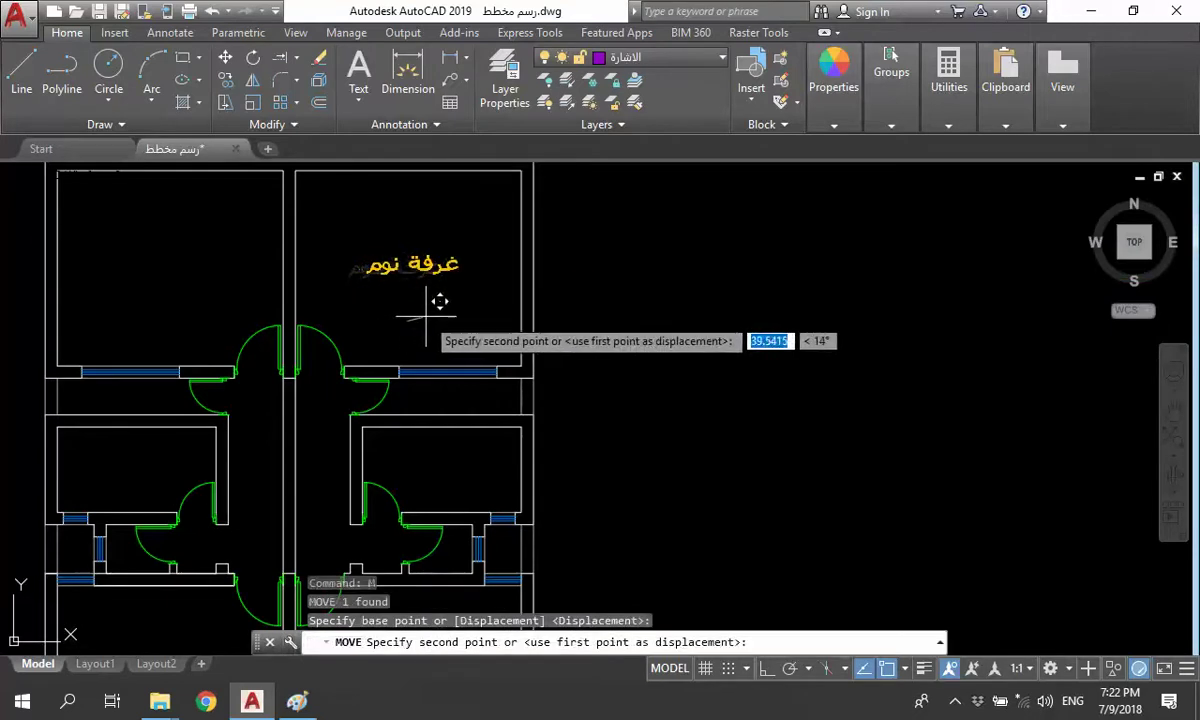
pyautogui.scroll(-1, 397, 298)
pyautogui.scroll(-2, 440, 270)
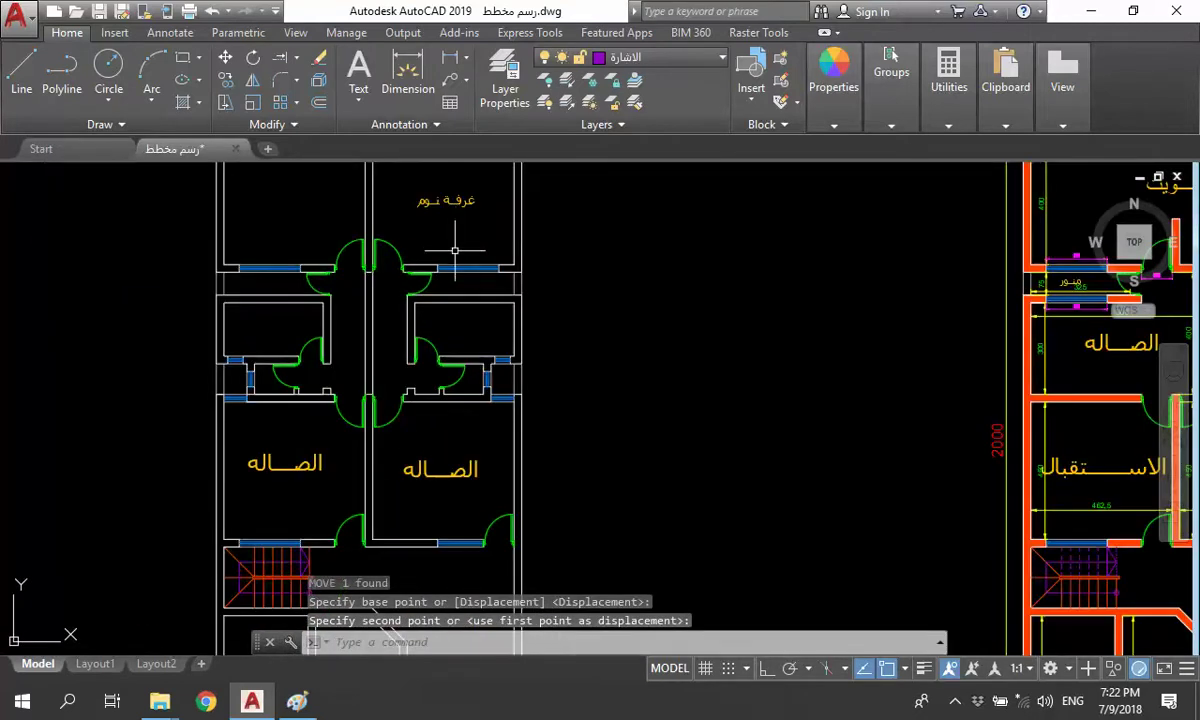
# - Start Match Properties (MA) with the bedroom label as the source
pyautogui.write('ma')
pyautogui.press('Return')
pyautogui.click(450, 201)
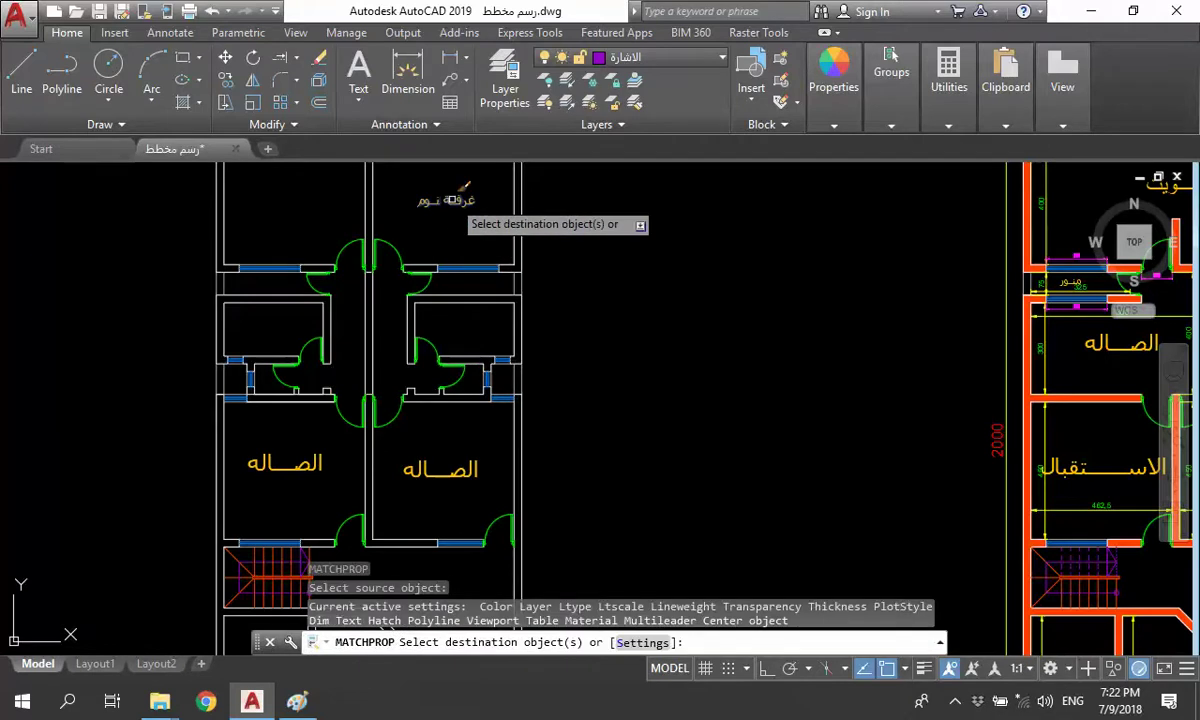
# - Select destination labels for the bedroom formatting, then cancel the transfer
pyautogui.click(454, 492)
pyautogui.click(318, 470)
pyautogui.click(268, 495)
pyautogui.press('Escape')
pyautogui.scroll(2, 313, 481)
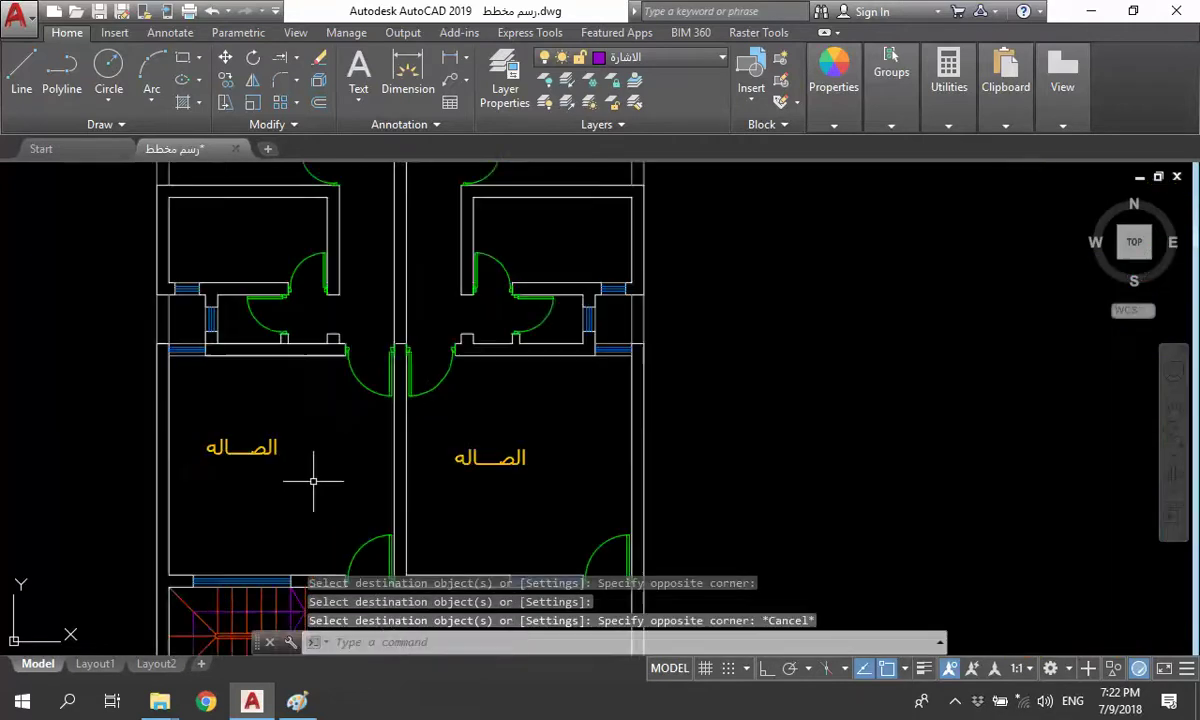
# - Reposition both الصاله labels in the left plan's living rooms
pyautogui.click(313, 481)
pyautogui.click(220, 425)
pyautogui.scroll(2, 268, 495)
pyautogui.write('m')
pyautogui.press('Return')
pyautogui.click(297, 499)
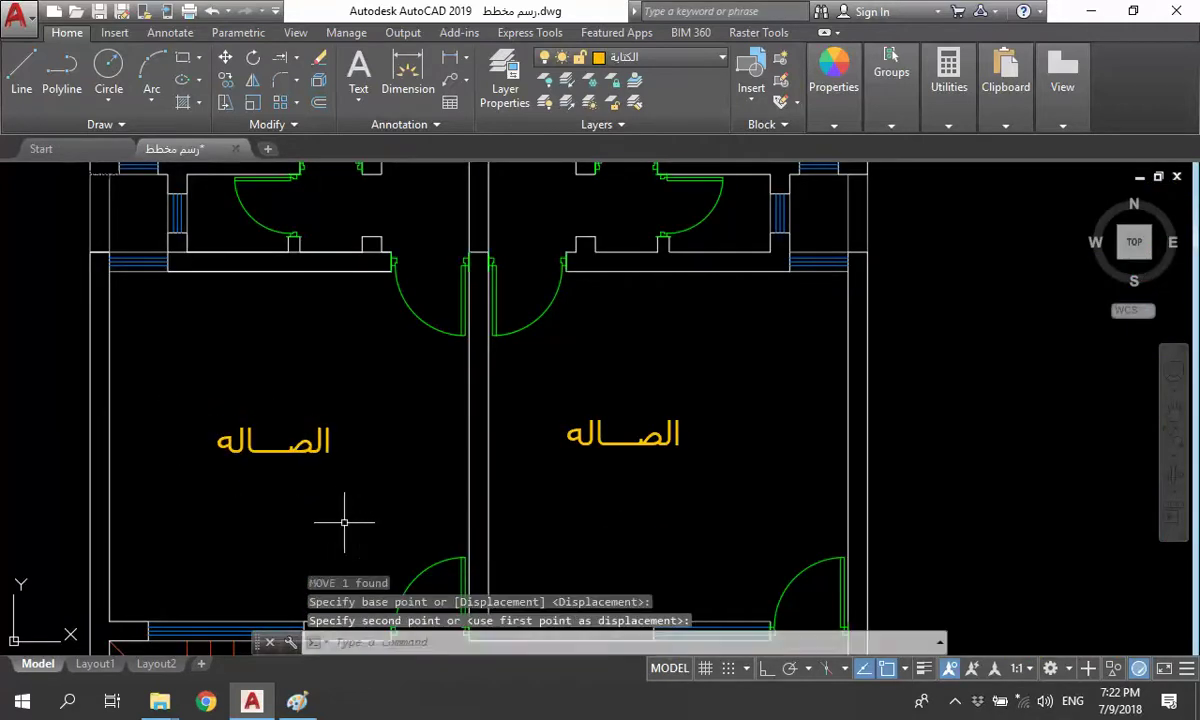
pyautogui.click(540, 510)
pyautogui.click(760, 380)
pyautogui.write('m')
pyautogui.press('Return')
pyautogui.click(692, 508)
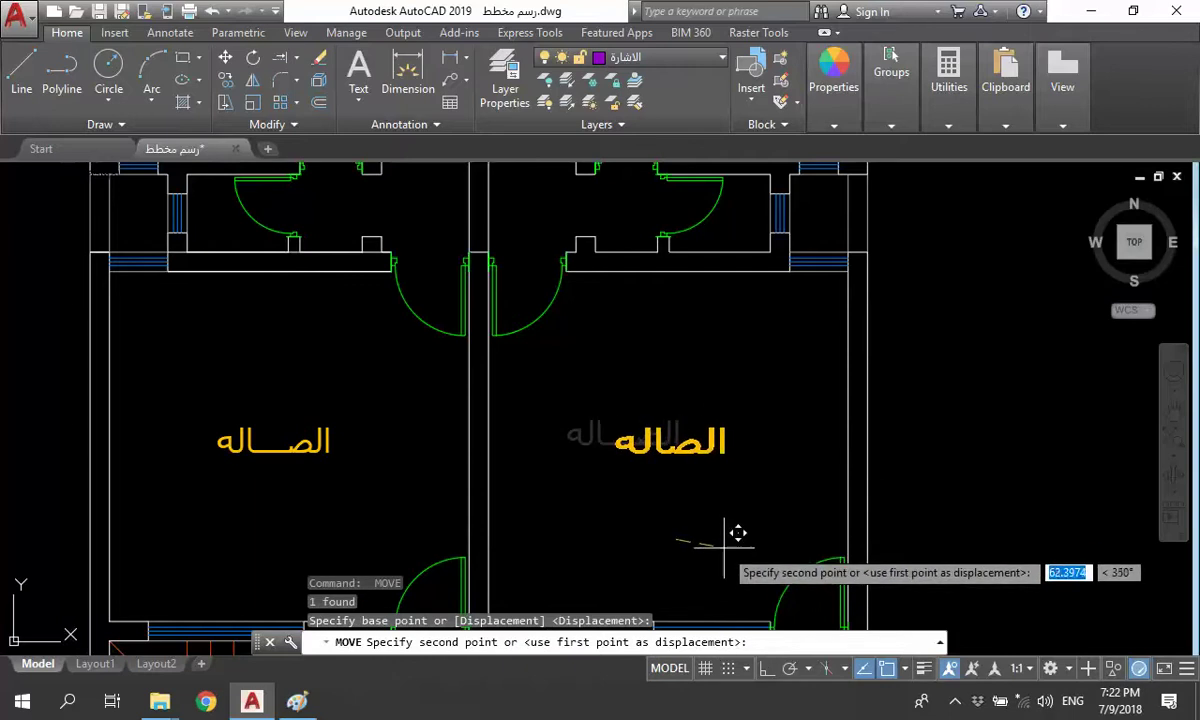
pyautogui.click(737, 533)
# - Copy the غرفة نوم label into the other upper room
pyautogui.scroll(-3, 737, 533)
pyautogui.scroll(-2, 600, 450)
pyautogui.scroll(3, 600, 350)
pyautogui.click(640, 352)
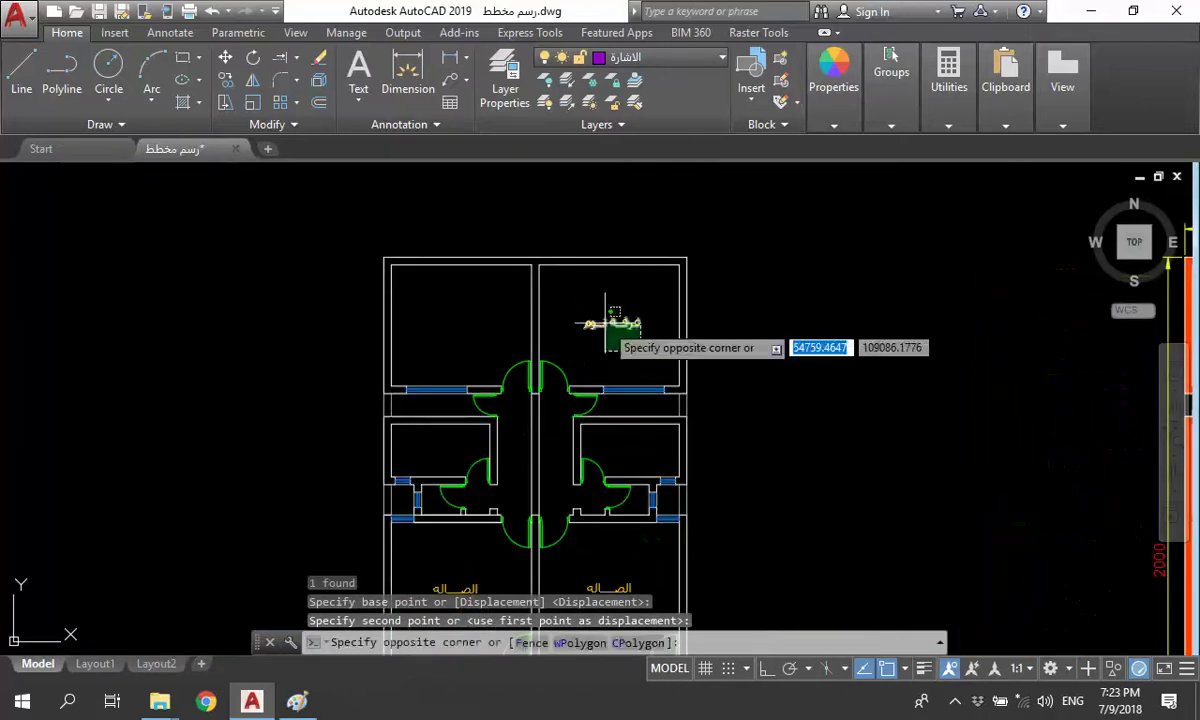
pyautogui.click(613, 312)
pyautogui.write('o')
pyautogui.press('Return')
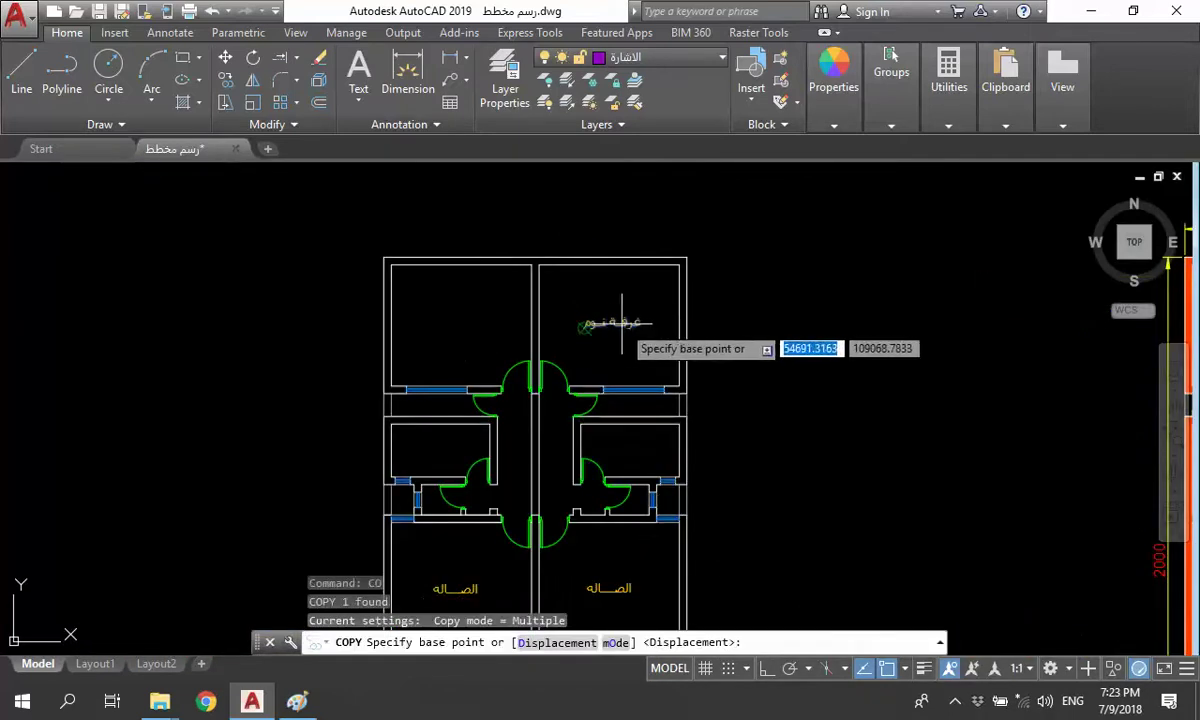
pyautogui.click(582, 324)
pyautogui.scroll(2, 582, 324)
pyautogui.press('Escape')
# - Pick the reference plan's حمام label as the copy source
pyautogui.moveTo(488, 375); pyautogui.dragTo(394, 281, button='middle')
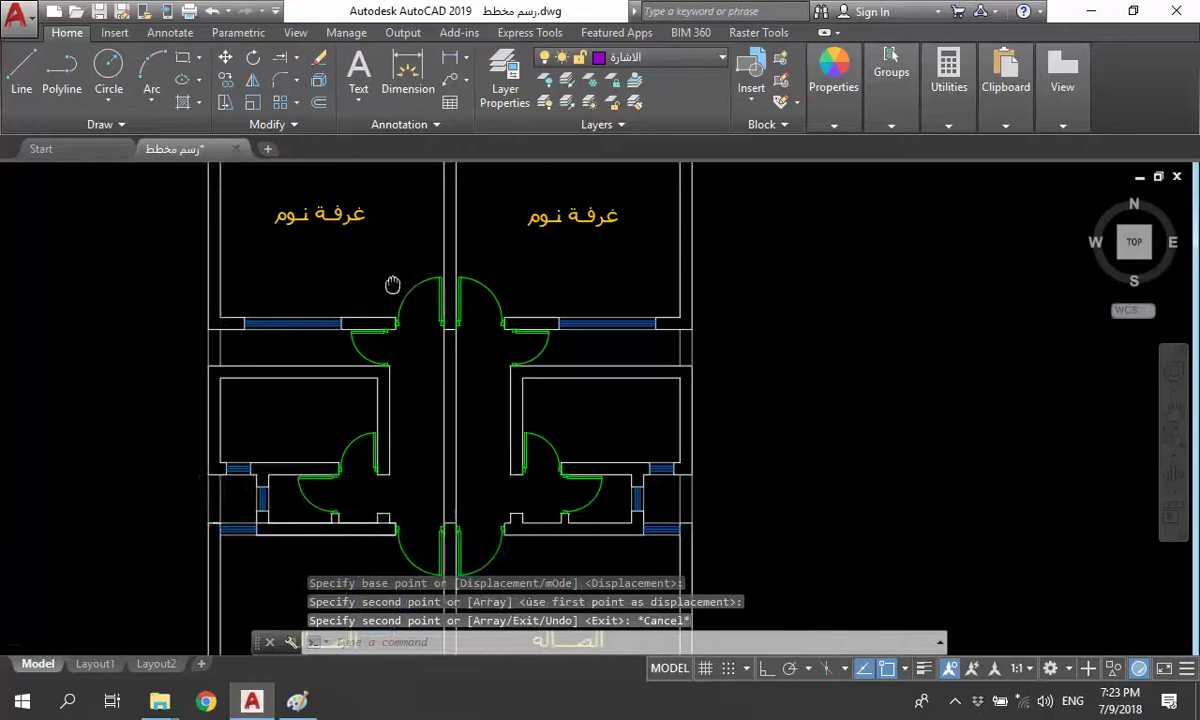
pyautogui.scroll(-2, 400, 290)
pyautogui.moveTo(538, 312); pyautogui.dragTo(260, 394, button='middle')
pyautogui.scroll(4, 985, 429)
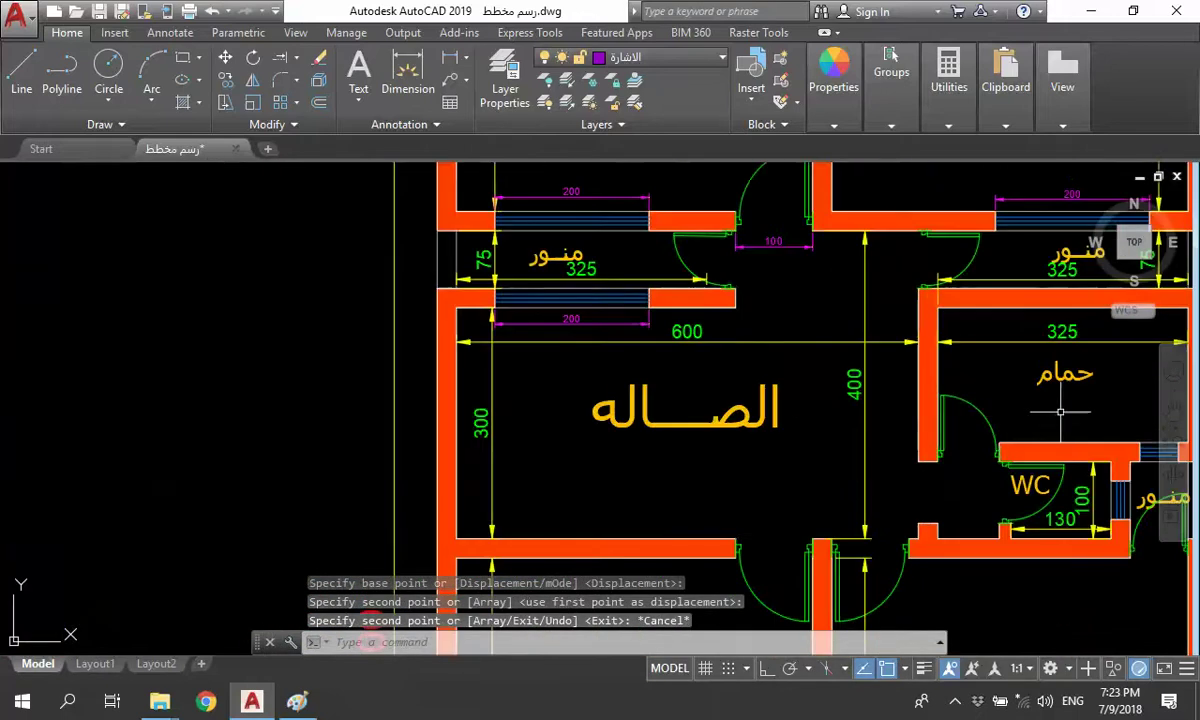
pyautogui.click(893, 388)
pyautogui.click(1048, 376)
pyautogui.write('o')
pyautogui.press('Return')
pyautogui.click(1055, 376)
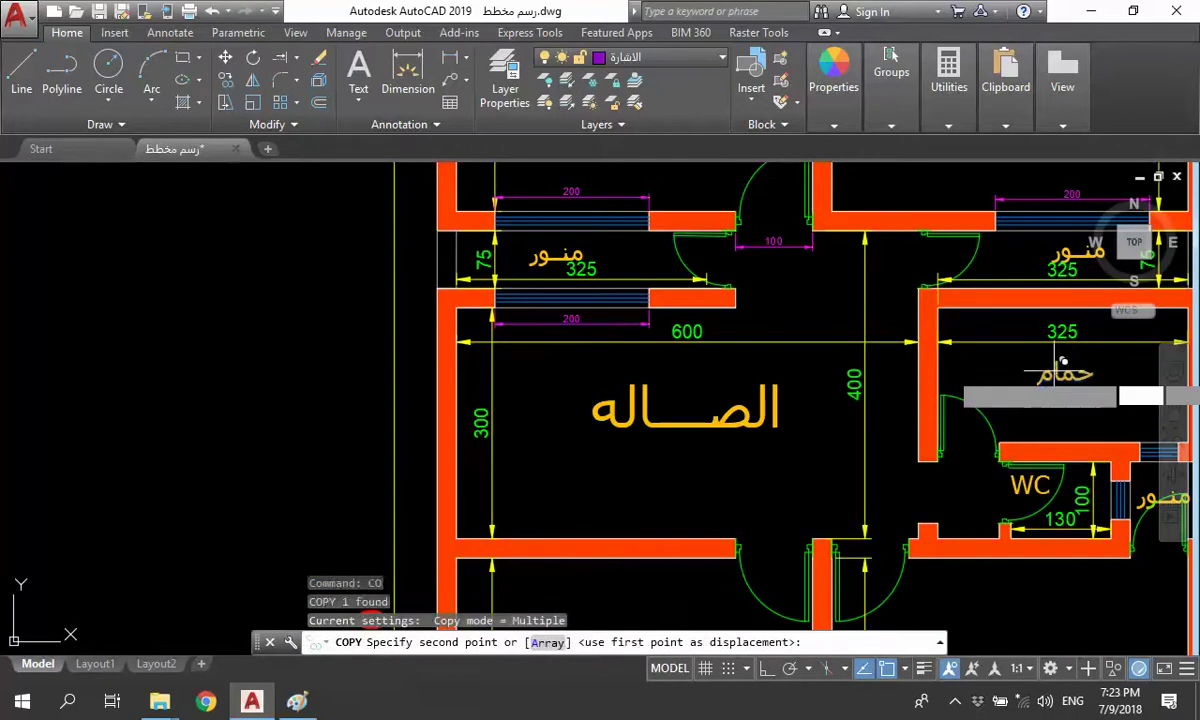
# - Place the حمام label in the left plan's bathroom and recentre both plans
pyautogui.scroll(-3, 1000, 400)
pyautogui.scroll(3, 575, 352)
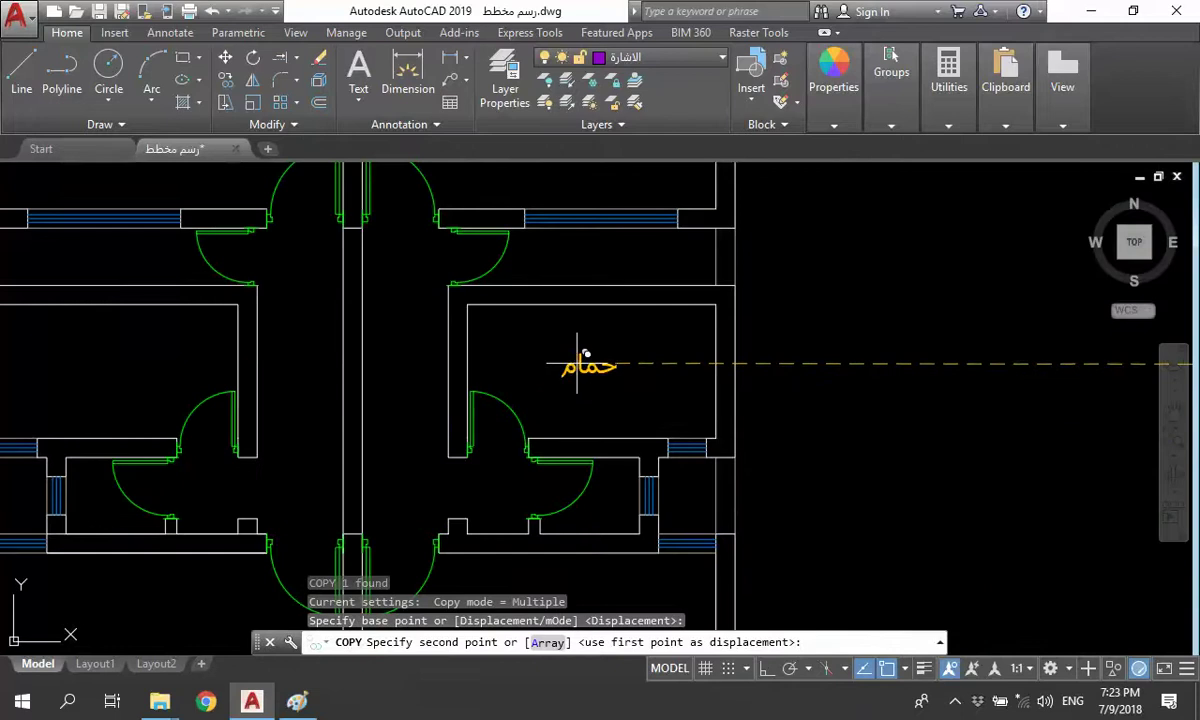
pyautogui.click(578, 352)
pyautogui.press('Escape')
pyautogui.scroll(-4, 100, 372)
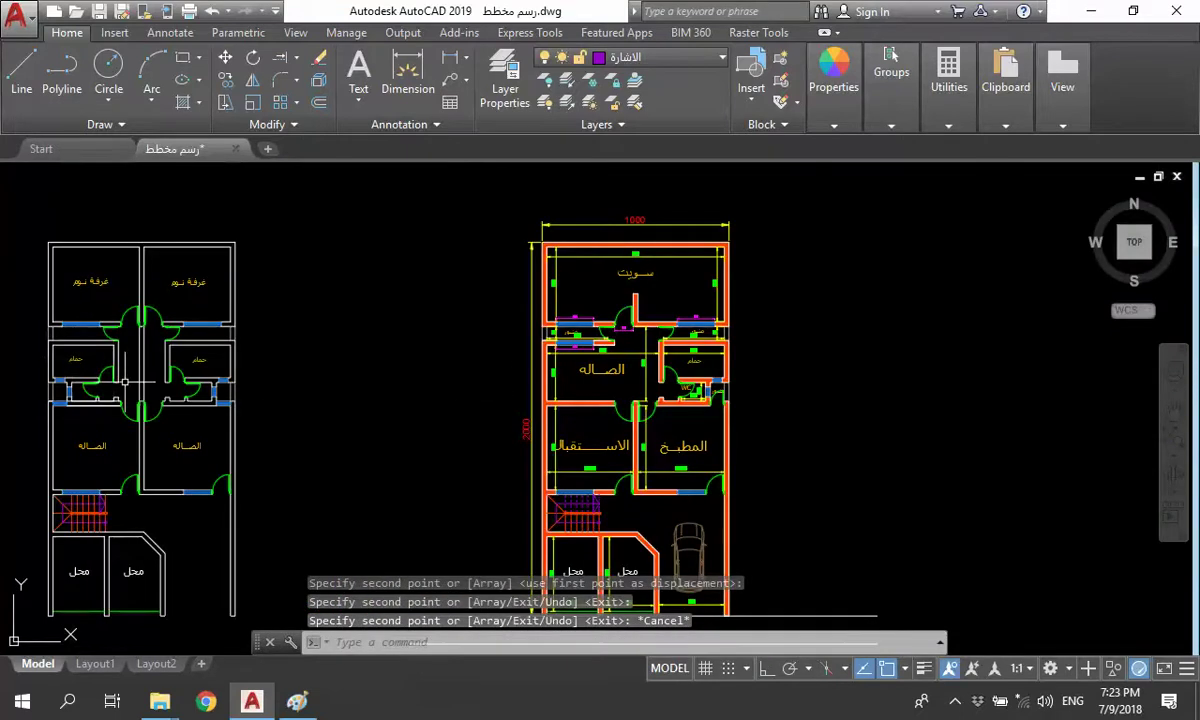
pyautogui.scroll(4, 125, 381)
pyautogui.scroll(2, 305, 360)
pyautogui.scroll(-6, 348, 312)
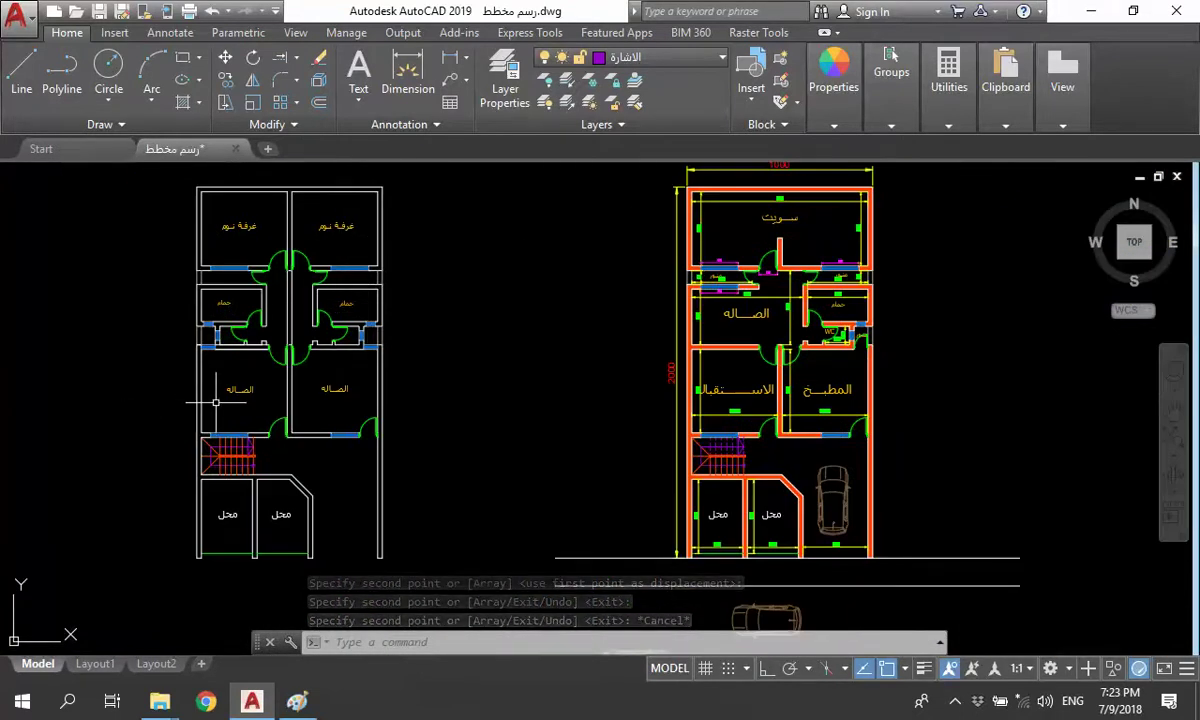
pyautogui.moveTo(193, 401); pyautogui.dragTo(234, 469, button='middle')
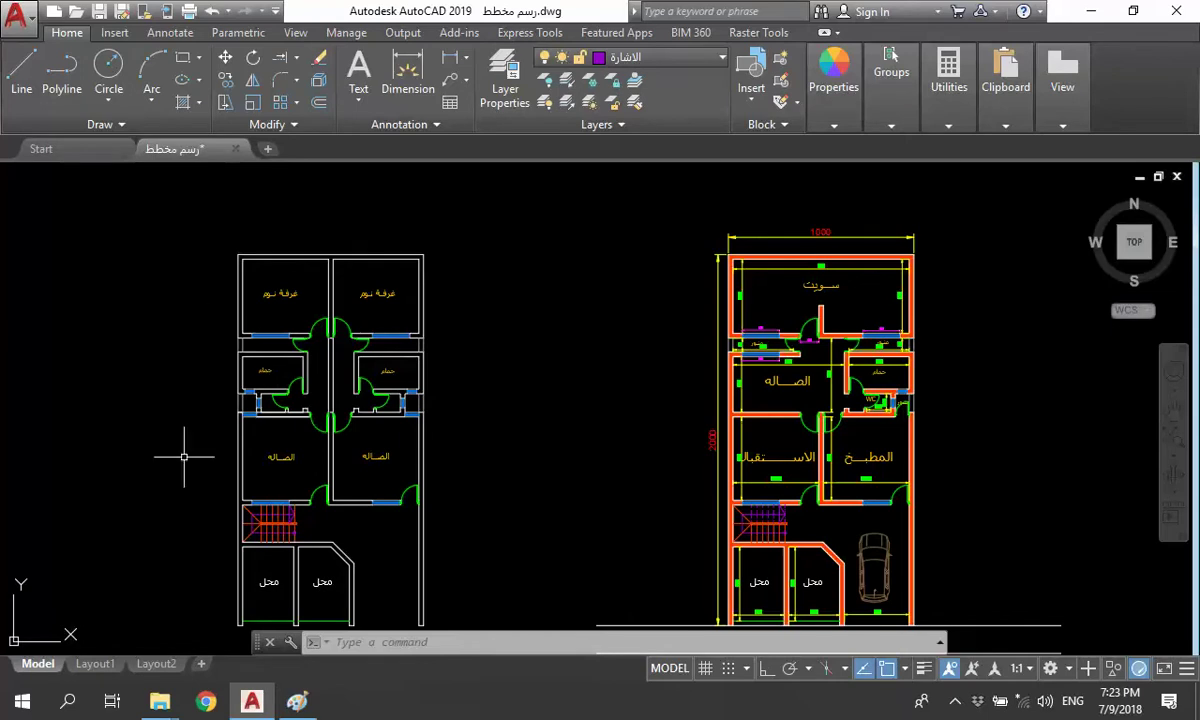
# - Copy the WC label into the left plan's toilet
pyautogui.scroll(3, 830, 397)
pyautogui.scroll(3, 815, 405)
pyautogui.scroll(2, 806, 412)
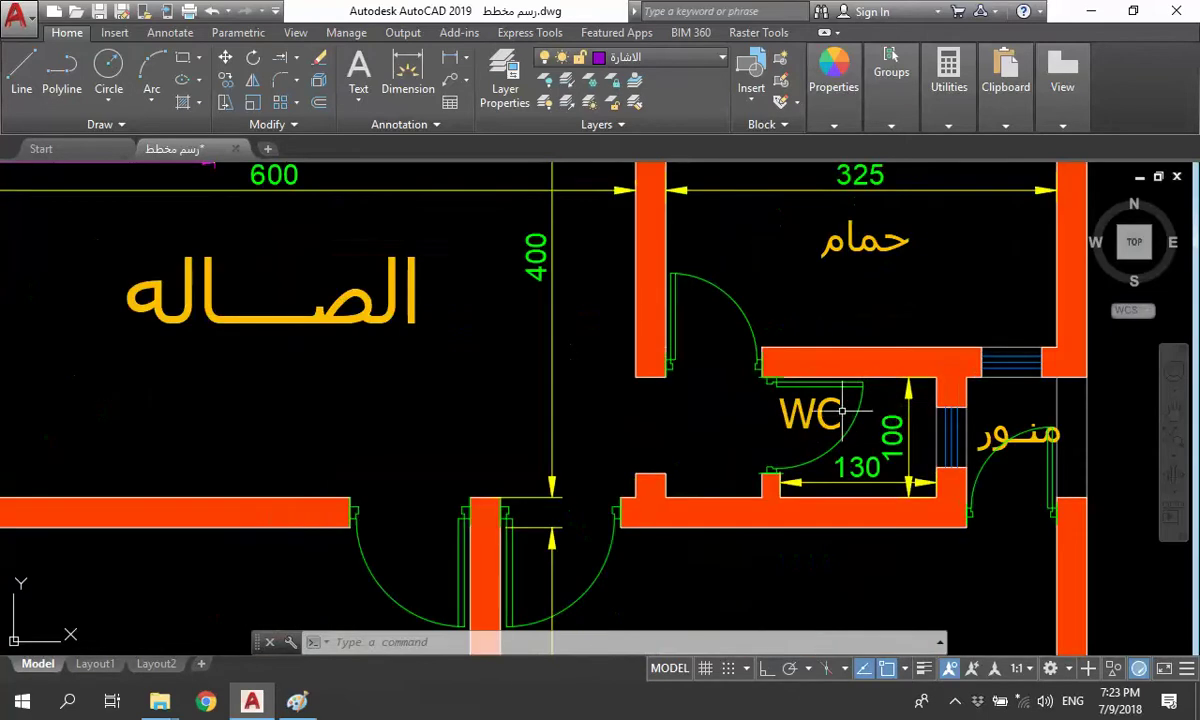
pyautogui.click(808, 411)
pyautogui.click(801, 419)
pyautogui.press('Return')
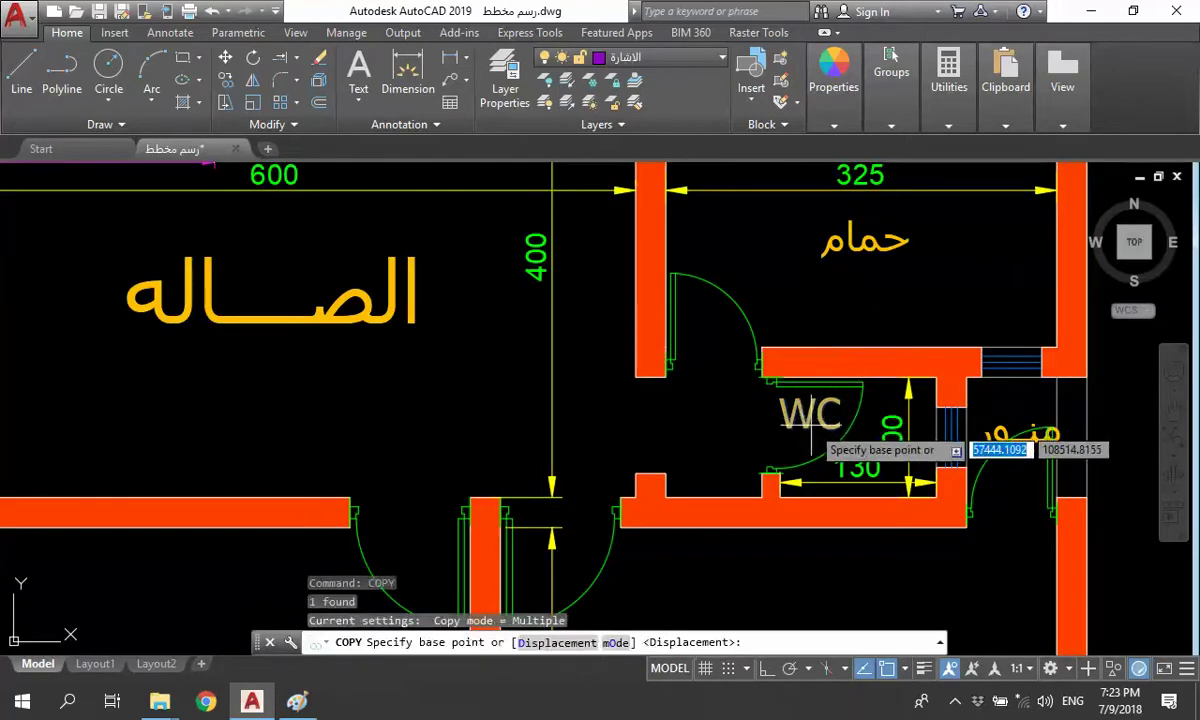
pyautogui.click(805, 428)
pyautogui.scroll(-5, 805, 440)
pyautogui.scroll(-5, 640, 400)
pyautogui.scroll(3, 316, 460)
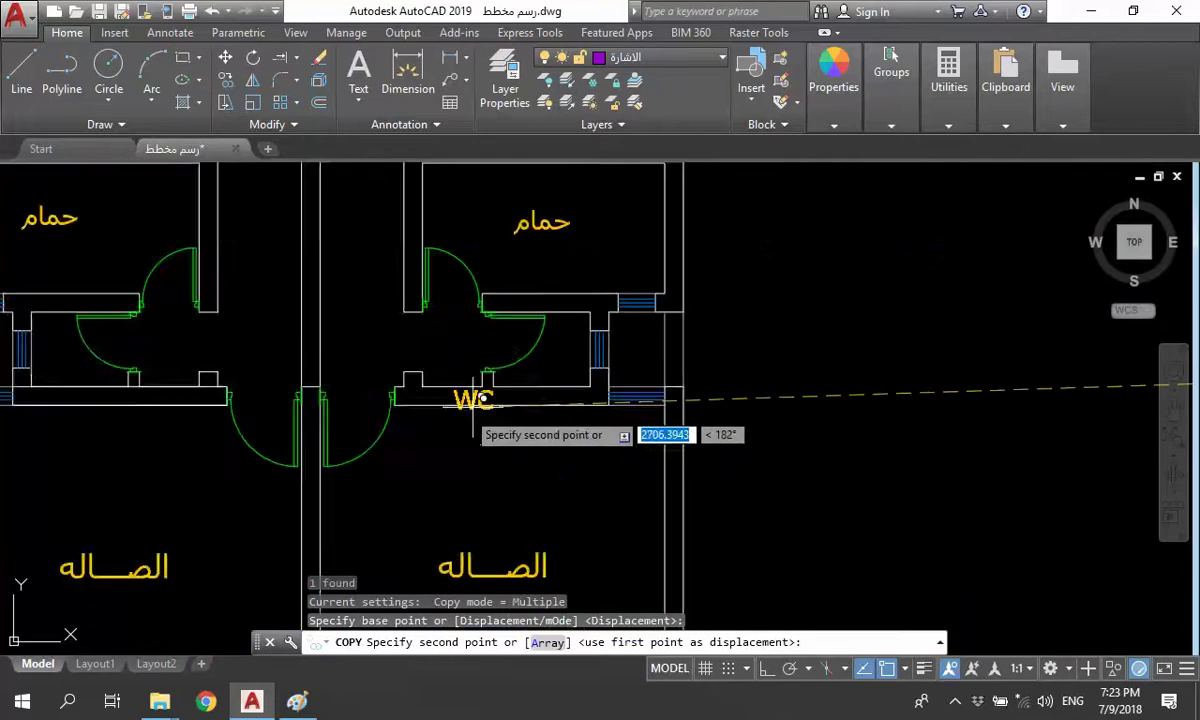
pyautogui.scroll(2, 560, 390)
pyautogui.click(560, 362)
pyautogui.scroll(-1, 508, 381)
pyautogui.scroll(2, 293, 395)
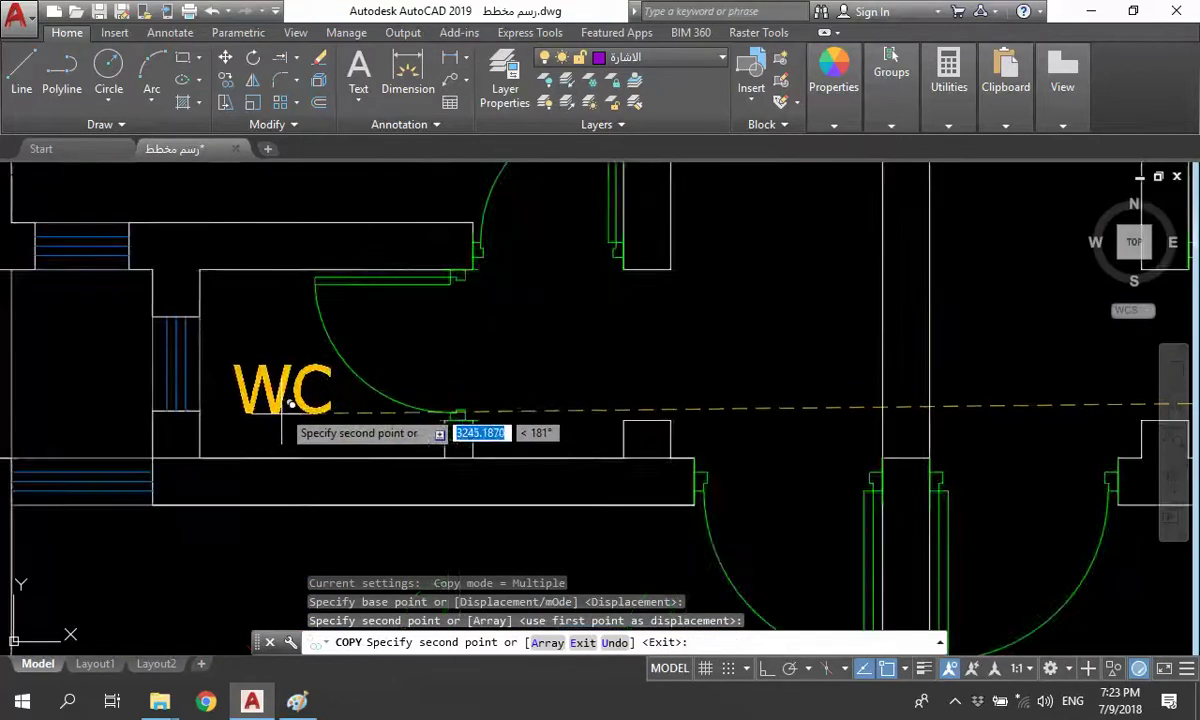
pyautogui.press('Escape')
# - Copy the منور label to three spots beside the WC windows in the left plan
pyautogui.scroll(-2, 285, 400)
pyautogui.scroll(-3, 270, 400)
pyautogui.scroll(5, 615, 375)
pyautogui.scroll(4, 615, 375)
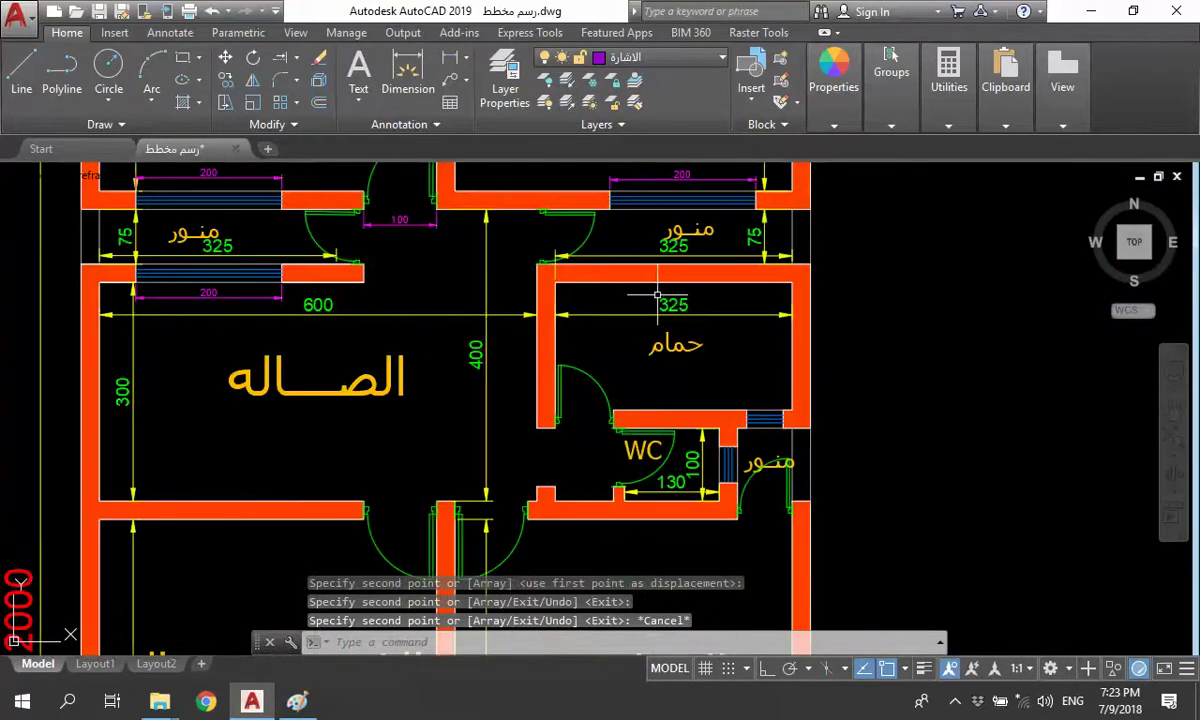
pyautogui.click(710, 228)
pyautogui.press('Return')
pyautogui.click(712, 230)
pyautogui.scroll(-4, 745, 300)
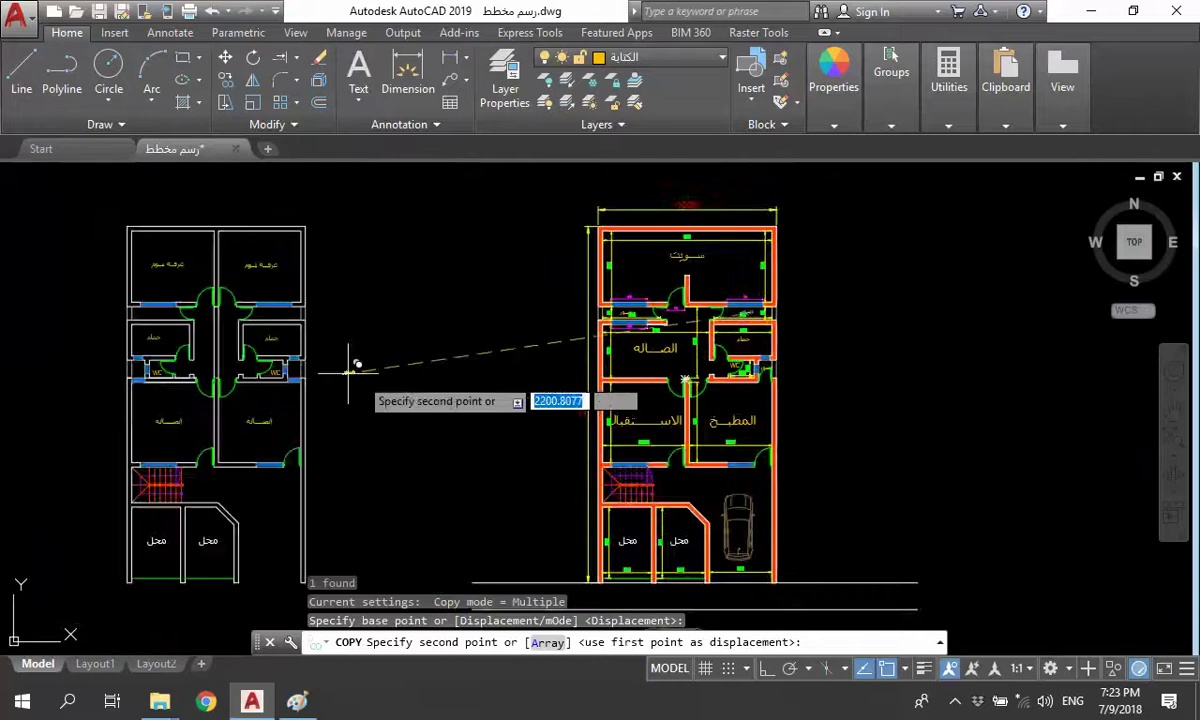
pyautogui.scroll(5, 356, 356)
pyautogui.click(278, 308)
pyautogui.scroll(-3, 278, 308)
pyautogui.scroll(3, 284, 300)
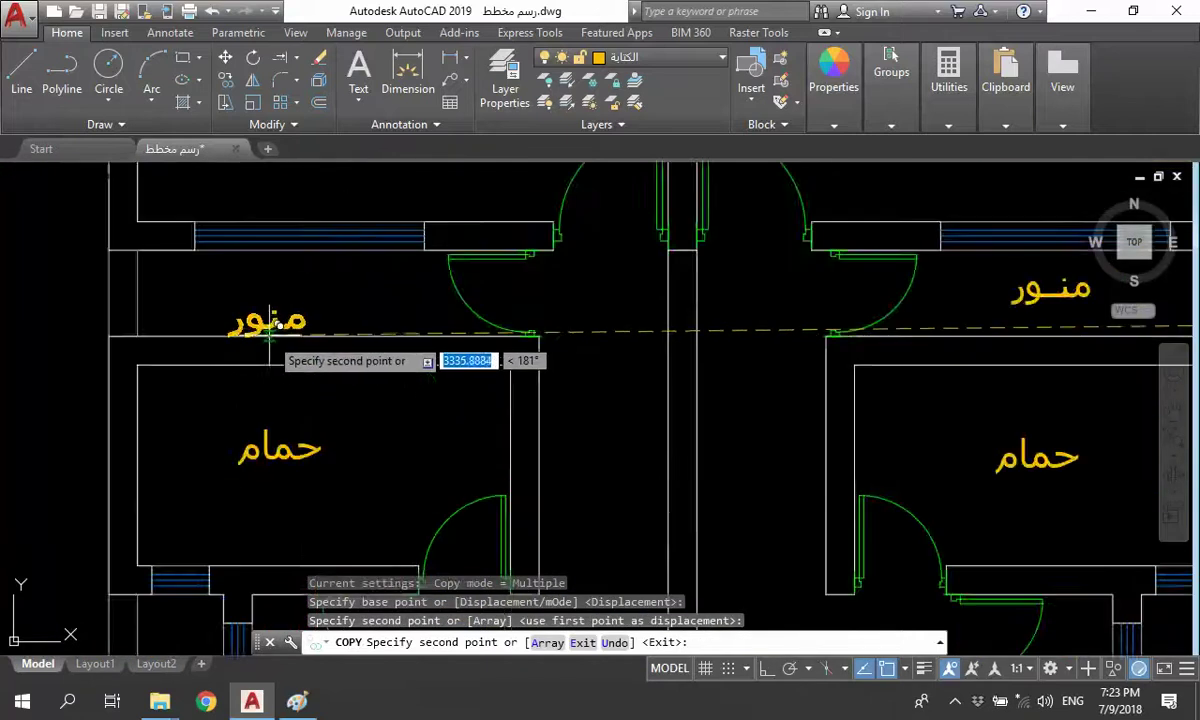
pyautogui.scroll(-3, 284, 296)
pyautogui.scroll(3, 295, 430)
pyautogui.click(258, 468)
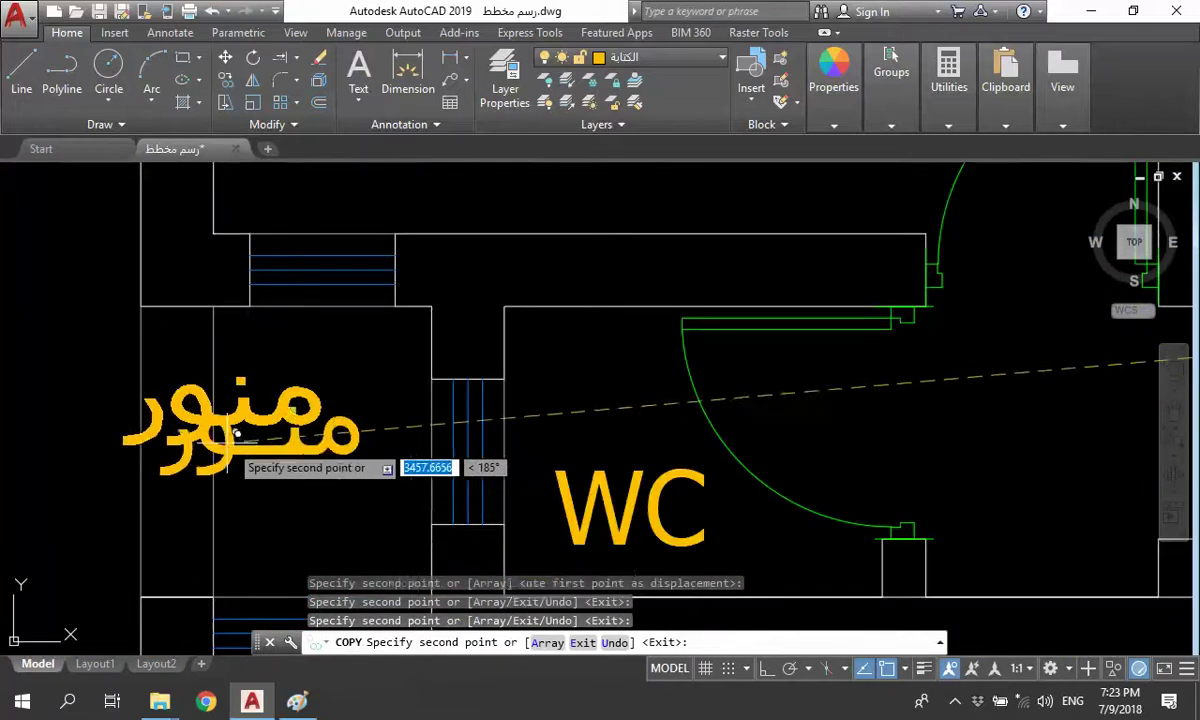
pyautogui.scroll(-3, 252, 460)
pyautogui.scroll(3, 562, 458)
pyautogui.click(763, 268)
pyautogui.scroll(-4, 763, 268)
pyautogui.press('Escape')
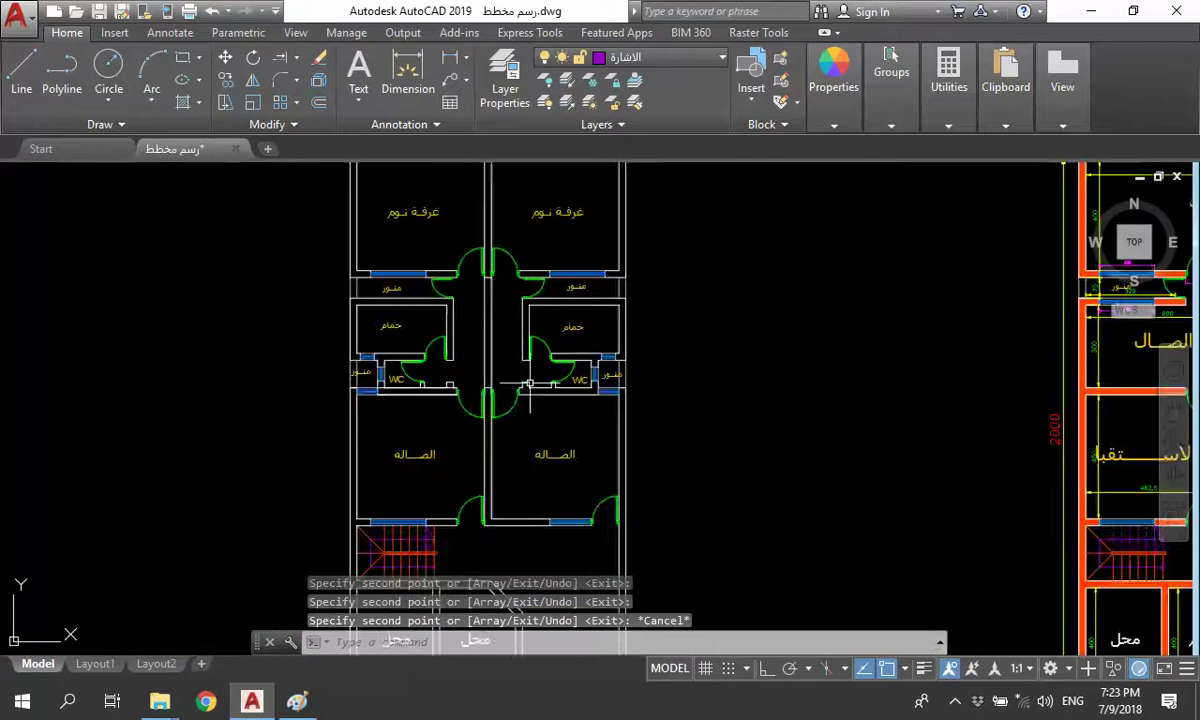
pyautogui.scroll(-2, 508, 433)
pyautogui.moveTo(695, 442); pyautogui.dragTo(550, 440, button='middle')
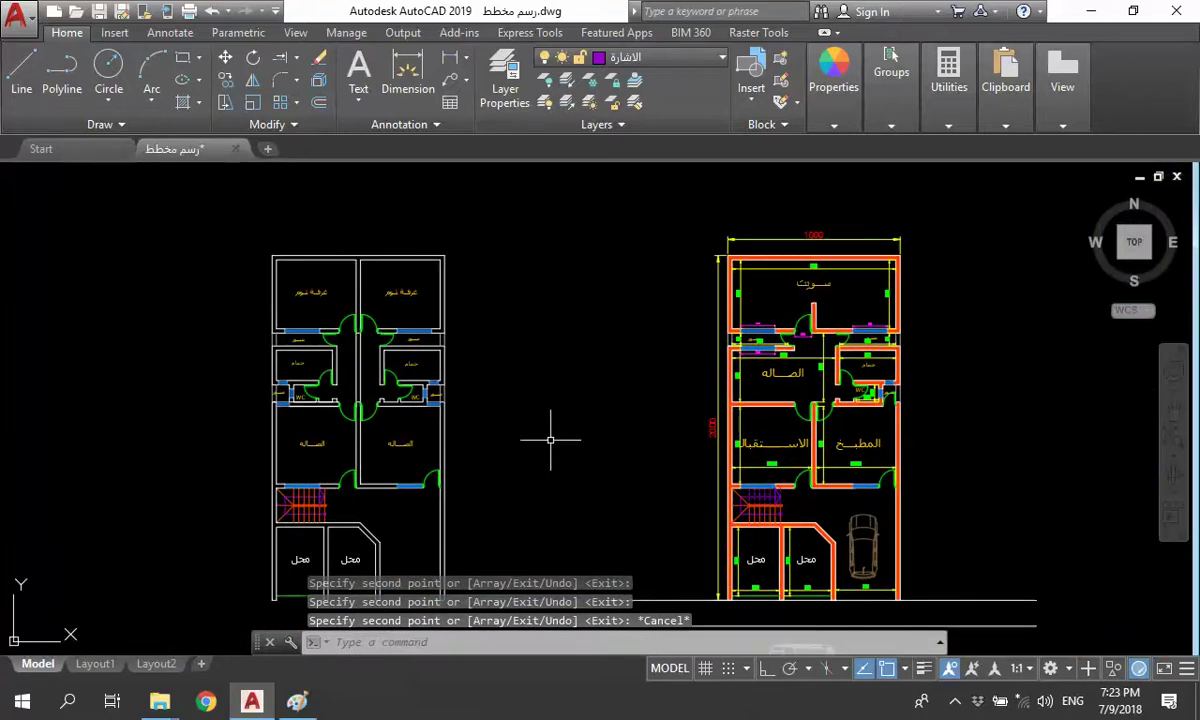
# - Copy the 1000 width and vertical height dimensions to the left plan, then undo that copy
pyautogui.click(811, 243)
pyautogui.click(724, 262)
pyautogui.click(668, 562)
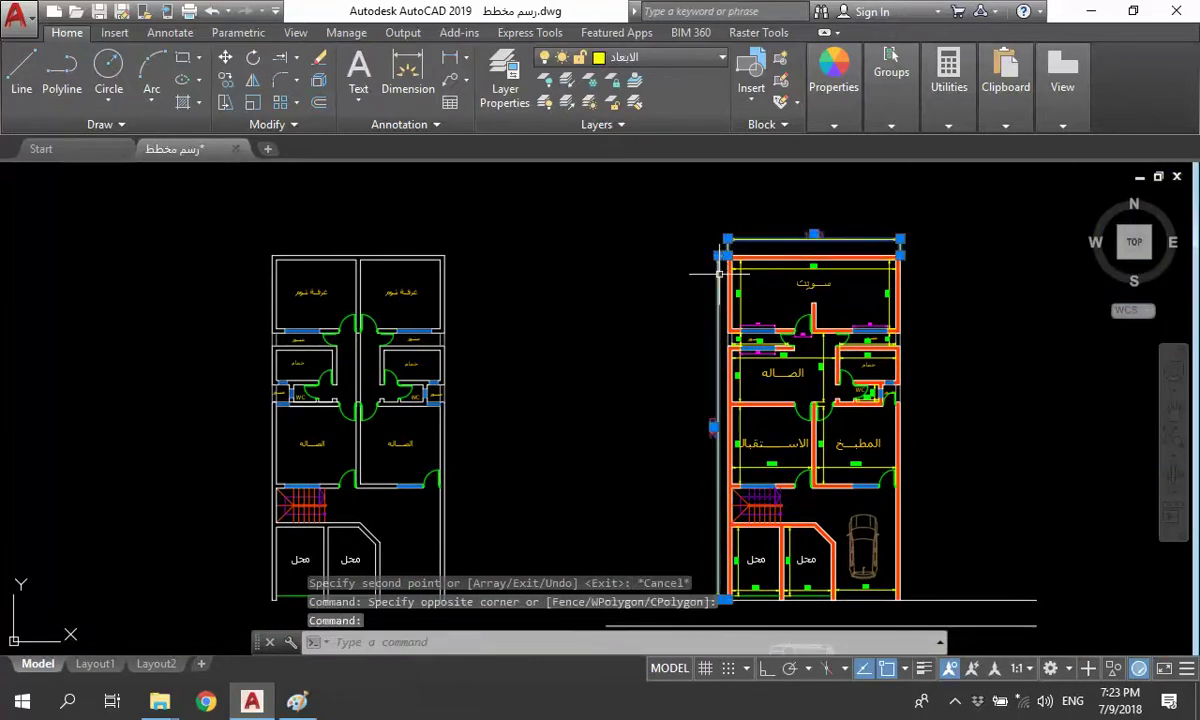
pyautogui.write('co')
pyautogui.press('Return')
pyautogui.scroll(3, 700, 255)
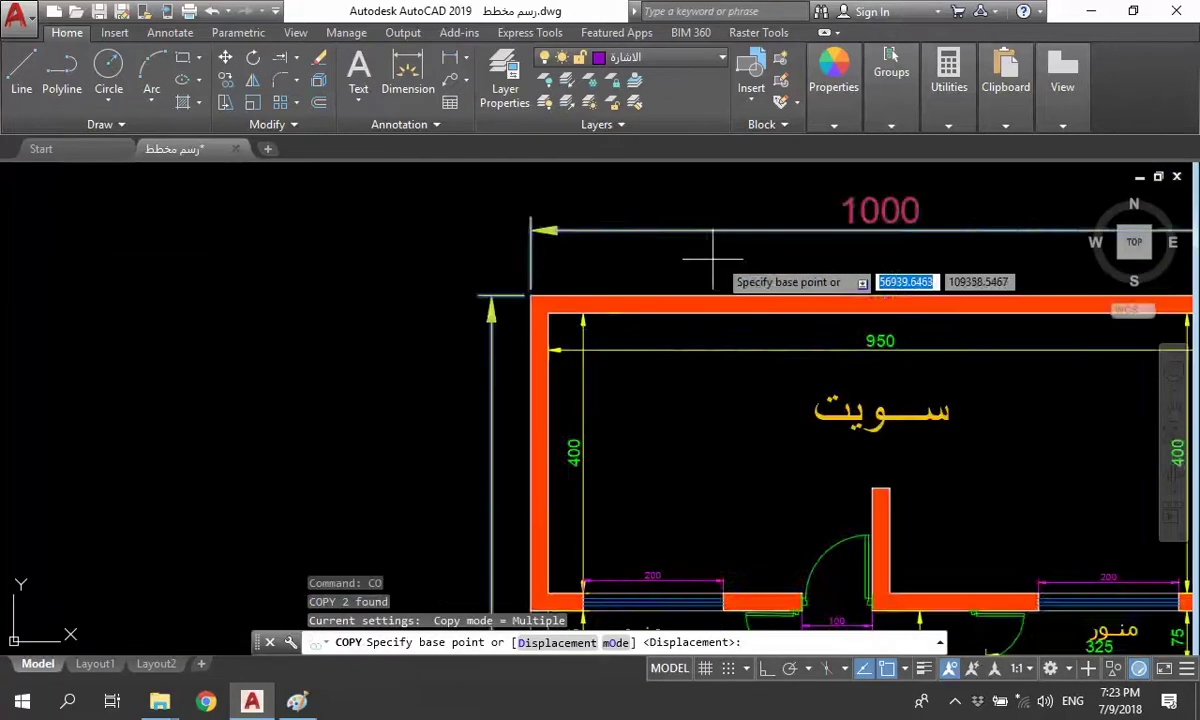
pyautogui.scroll(2, 710, 260)
pyautogui.click(385, 327)
pyautogui.scroll(-3, 395, 320)
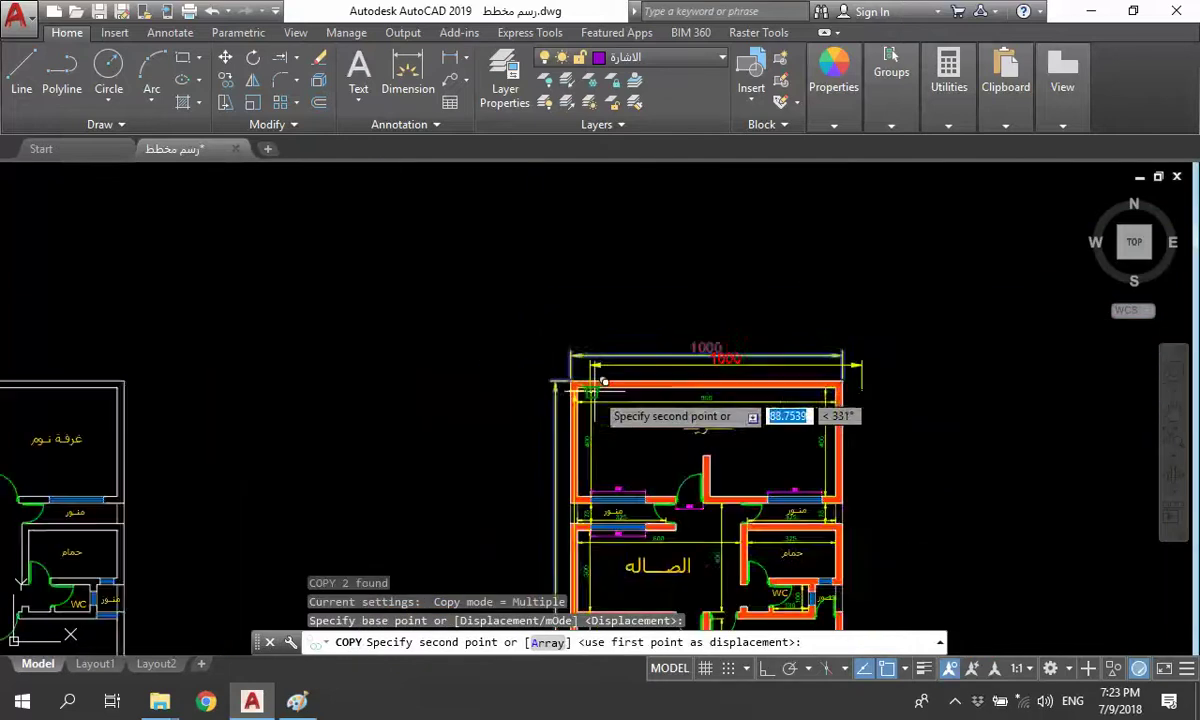
pyautogui.scroll(-2, 600, 400)
pyautogui.scroll(3, 338, 380)
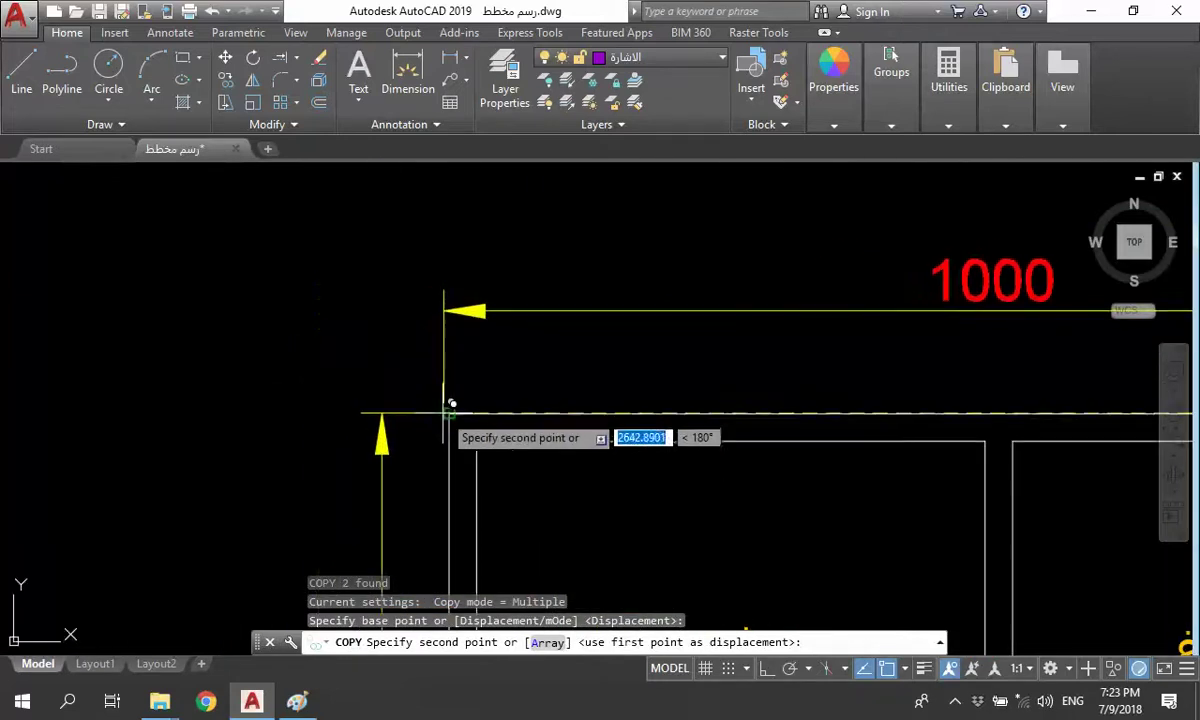
pyautogui.click(442, 402)
pyautogui.press('Escape')
pyautogui.scroll(-3, 442, 402)
pyautogui.scroll(-1, 589, 356)
pyautogui.moveTo(575, 510); pyautogui.dragTo(602, 448, button='middle')
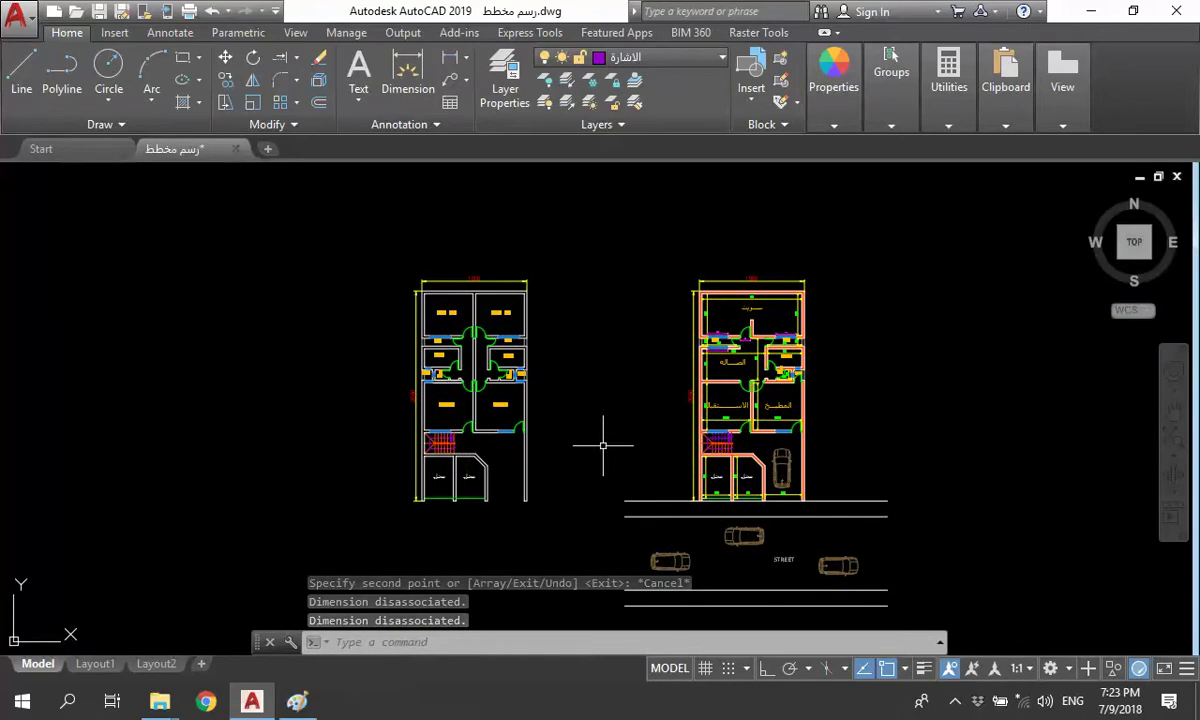
pyautogui.hotkey('ctrl', 'z')
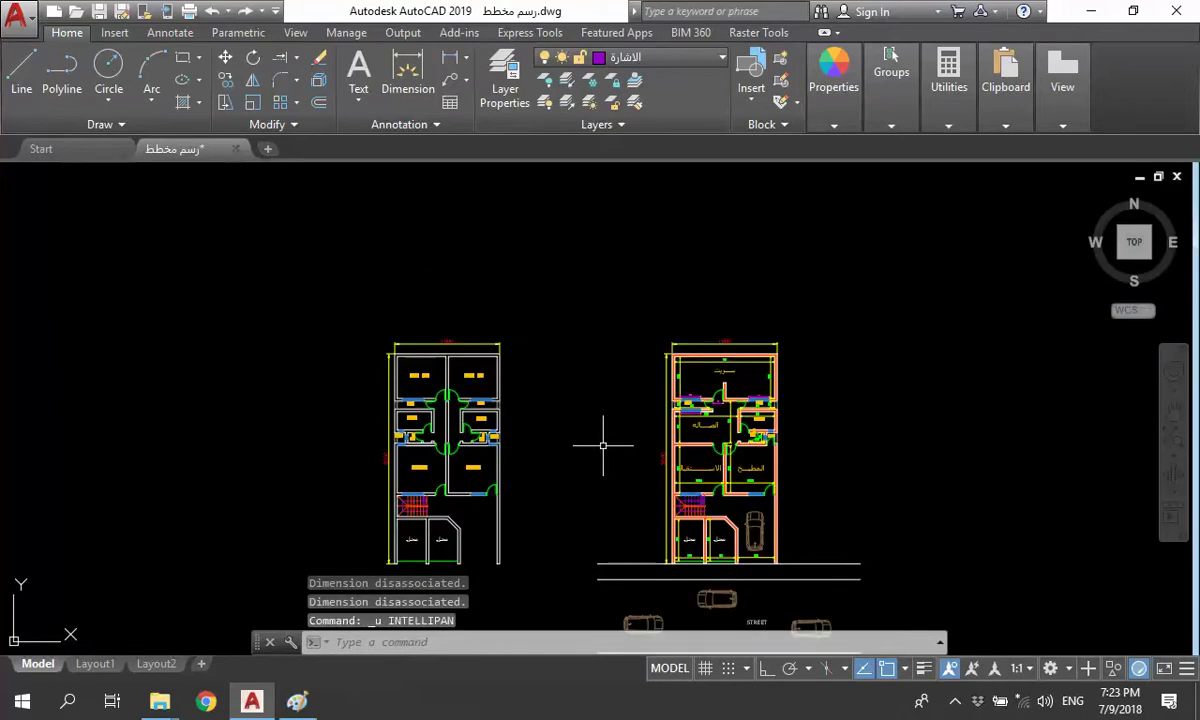
pyautogui.hotkey('ctrl', 'z')
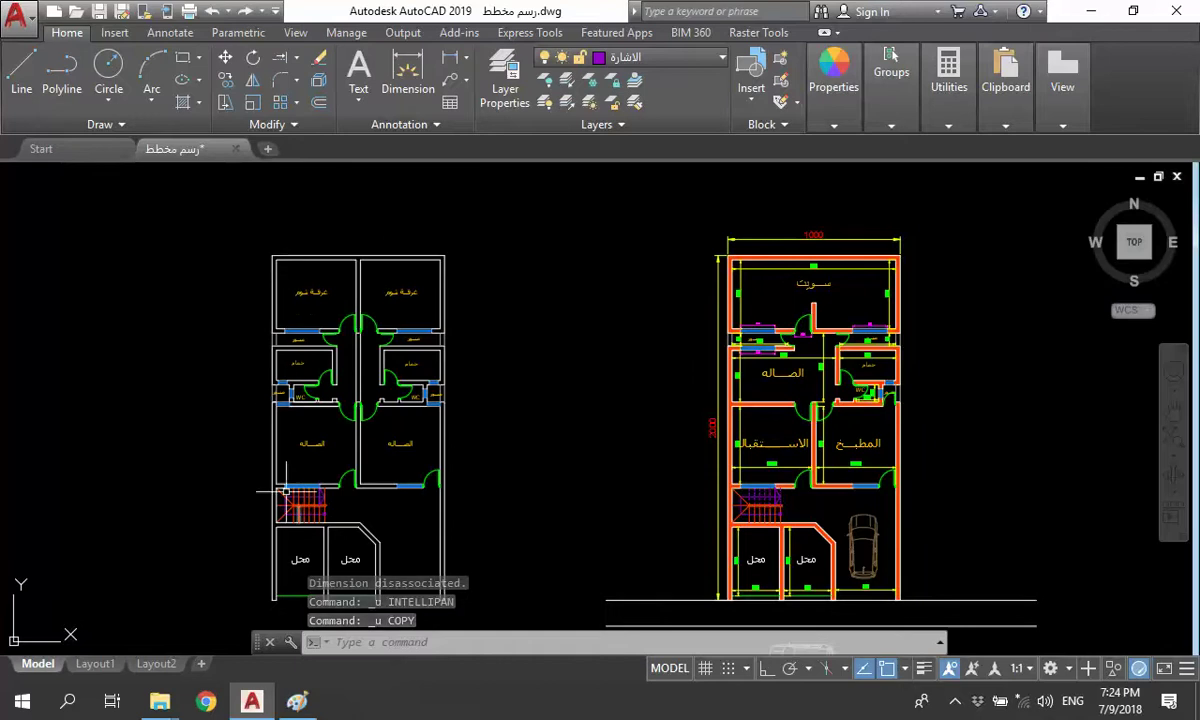
pyautogui.scroll(5, 850, 205)
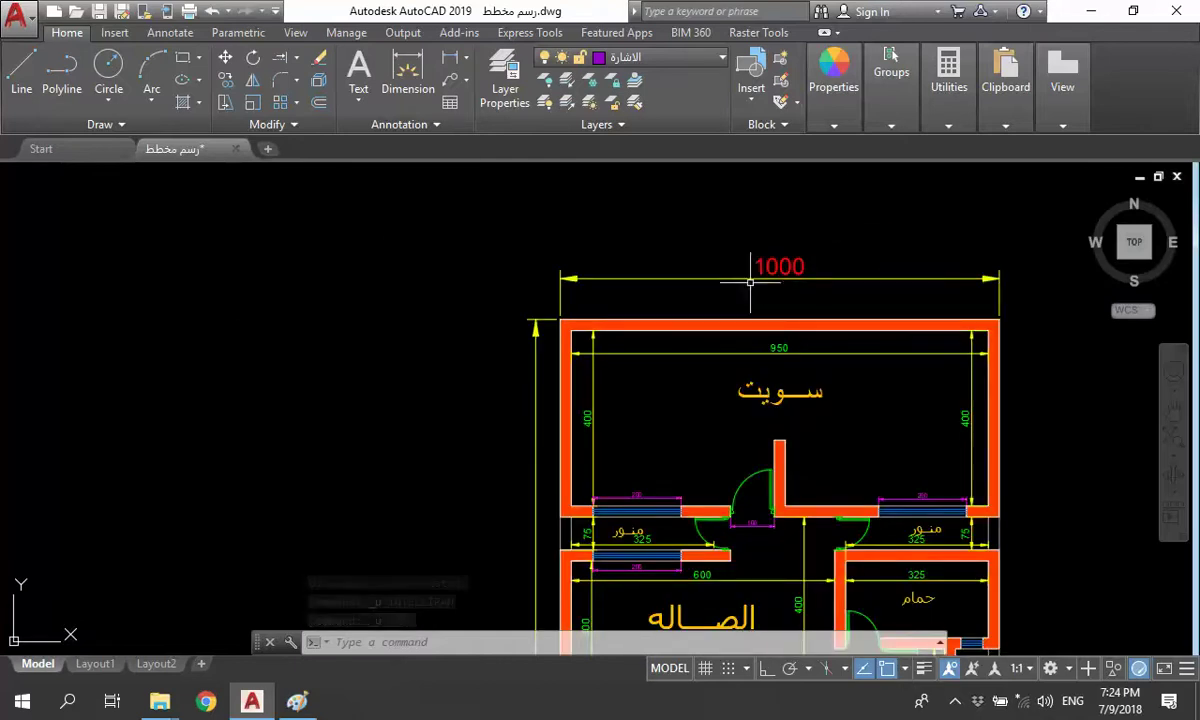
# - Recopy the 1000 and 2000 dimensions from the right plan's top-left corner to the left plan's
pyautogui.click(750, 282)
pyautogui.click(565, 318)
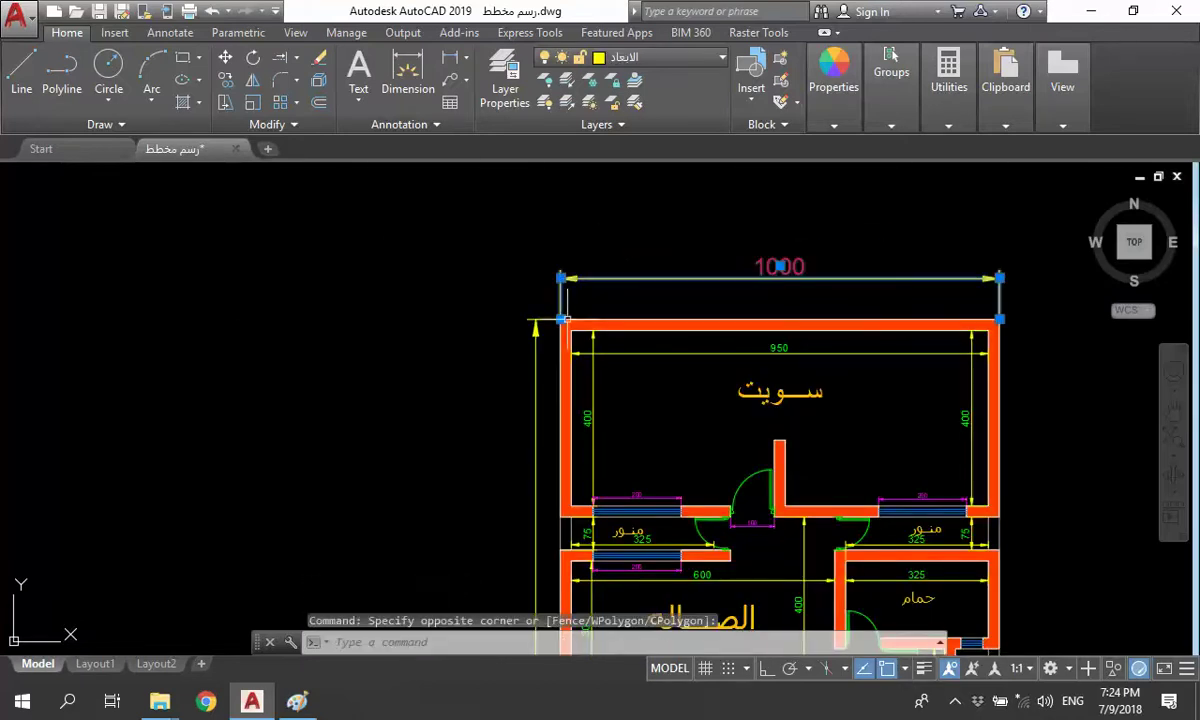
pyautogui.click(537, 376)
pyautogui.write('c')
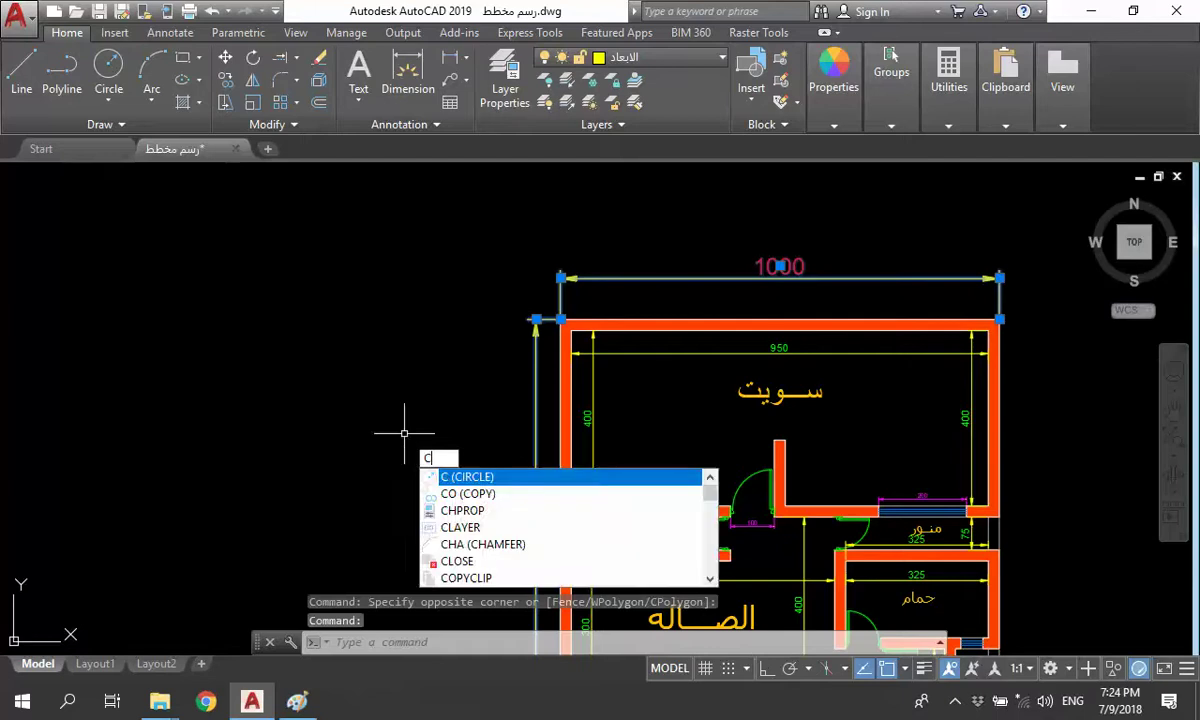
pyautogui.write('o')
pyautogui.press('Return')
pyautogui.scroll(2, 585, 318)
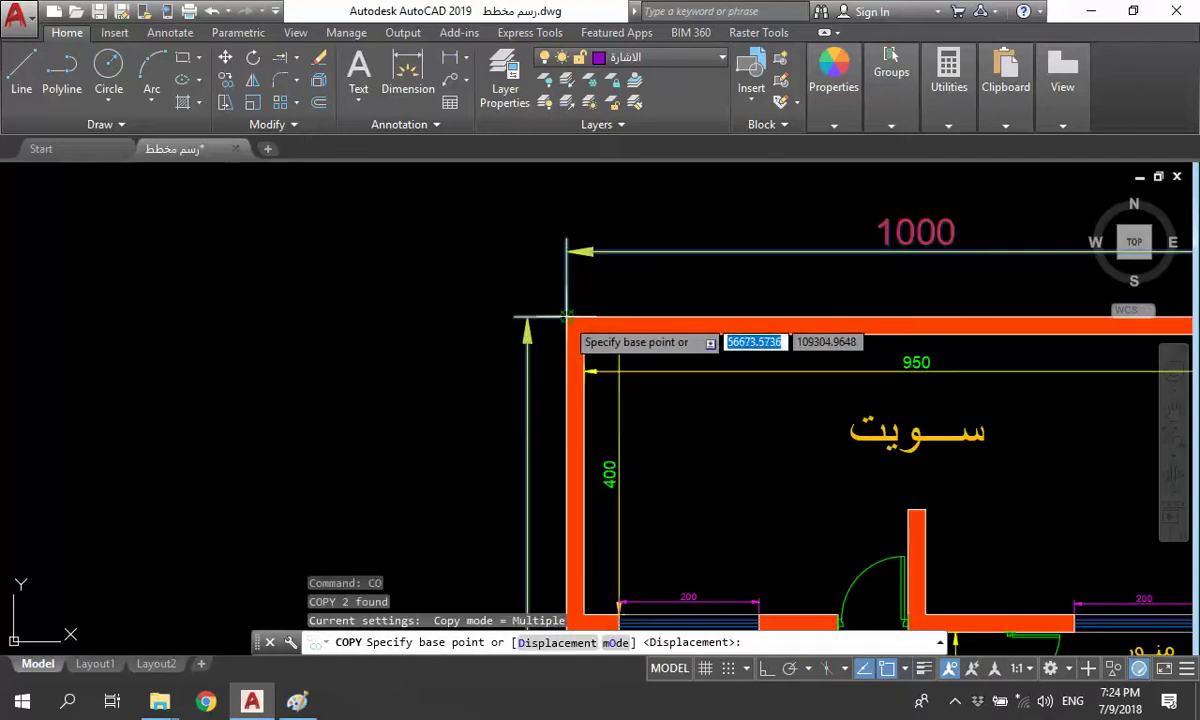
pyautogui.click(567, 317)
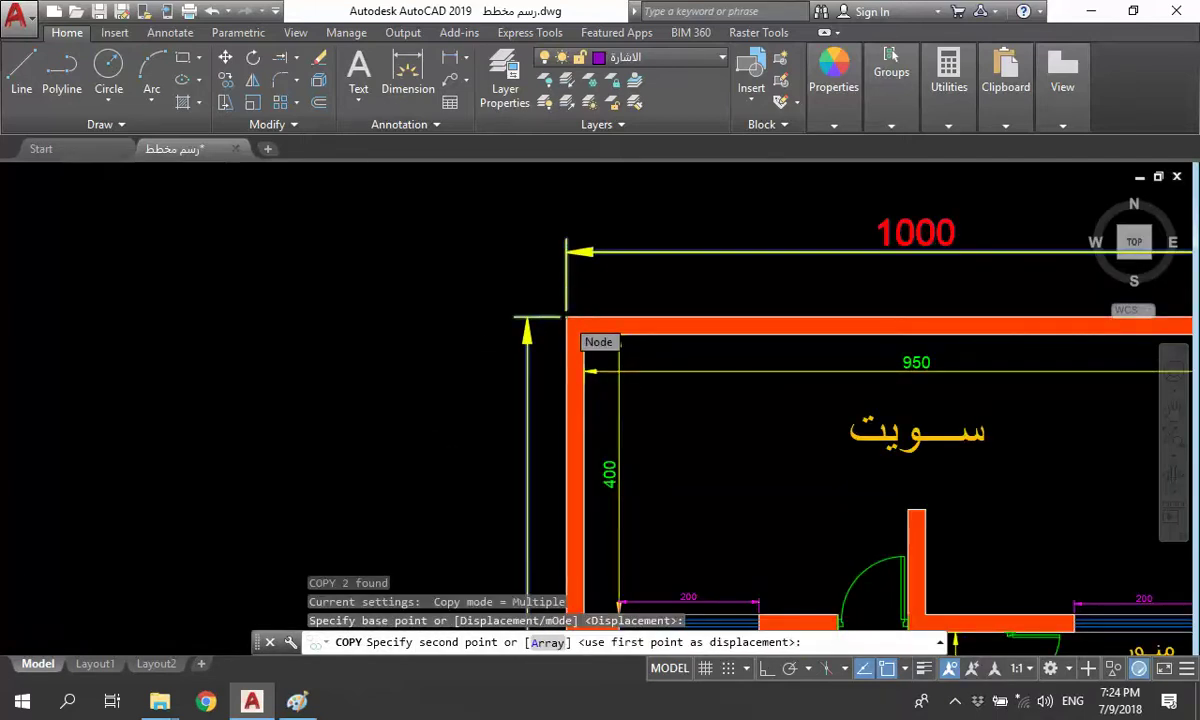
pyautogui.scroll(-4, 567, 318)
pyautogui.scroll(3, 418, 275)
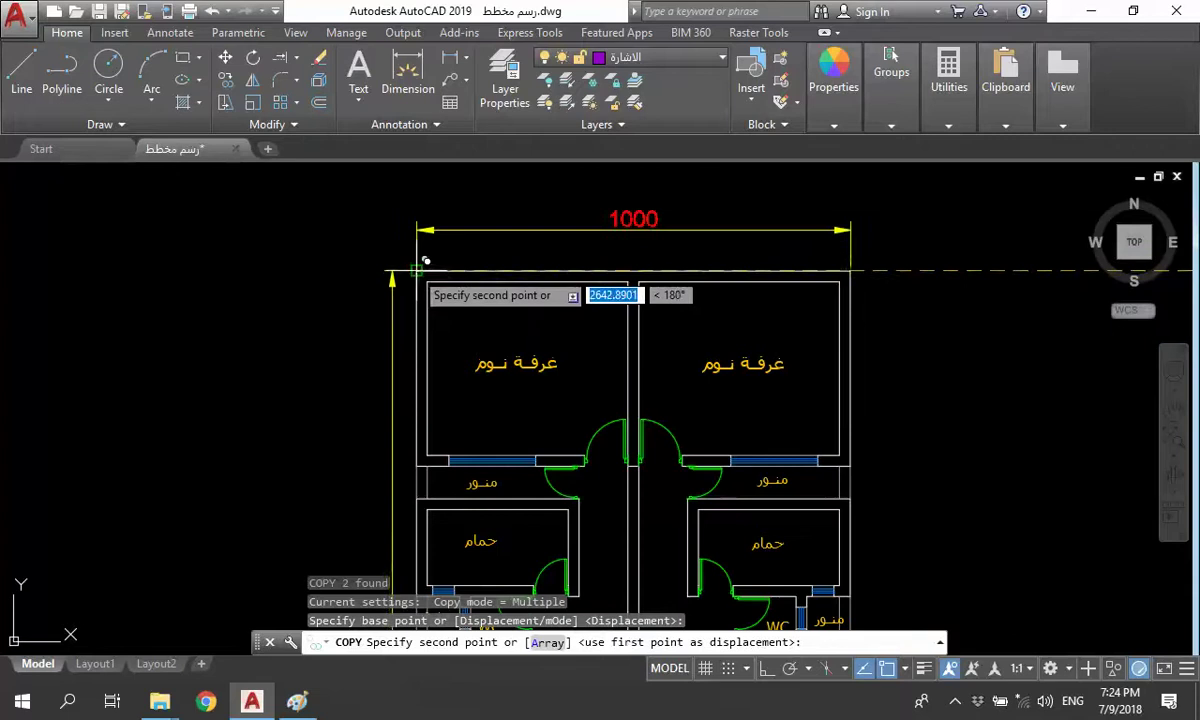
pyautogui.click(418, 268)
pyautogui.press('Escape')
pyautogui.scroll(-5, 539, 319)
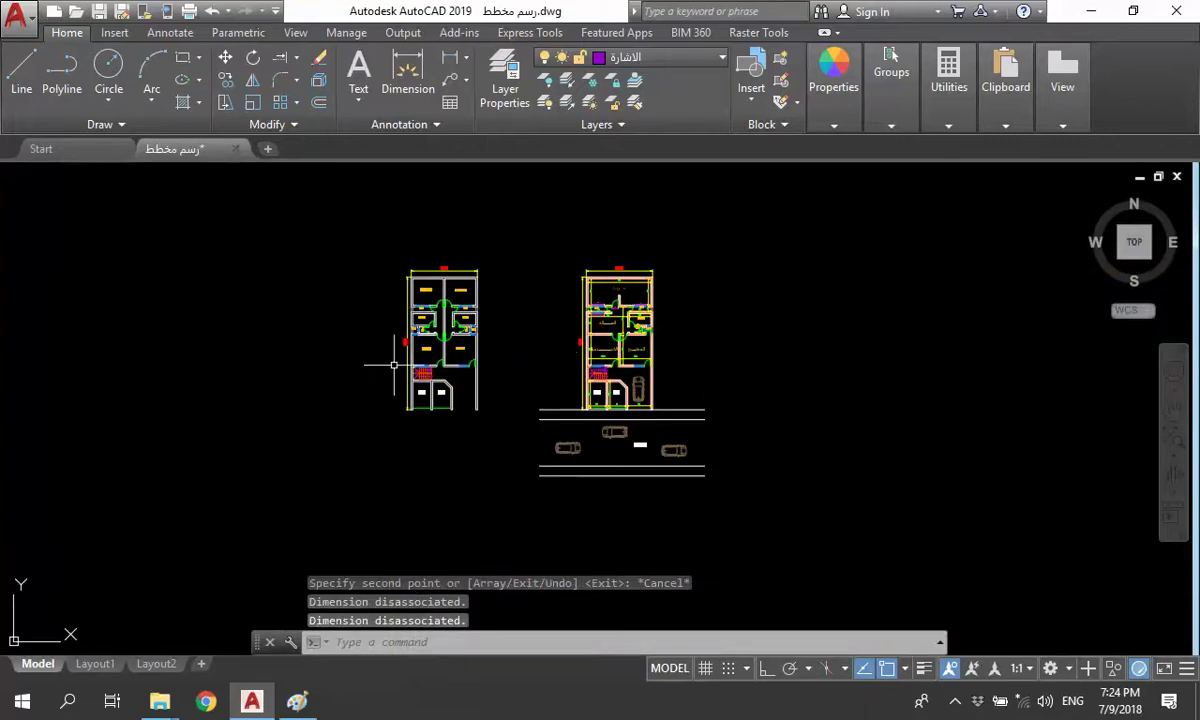
pyautogui.scroll(5, 394, 364)
# - Delete the middle wall between the shops along with both shop labels
pyautogui.scroll(2, 574, 502)
pyautogui.scroll(2, 574, 502)
pyautogui.click(590, 462)
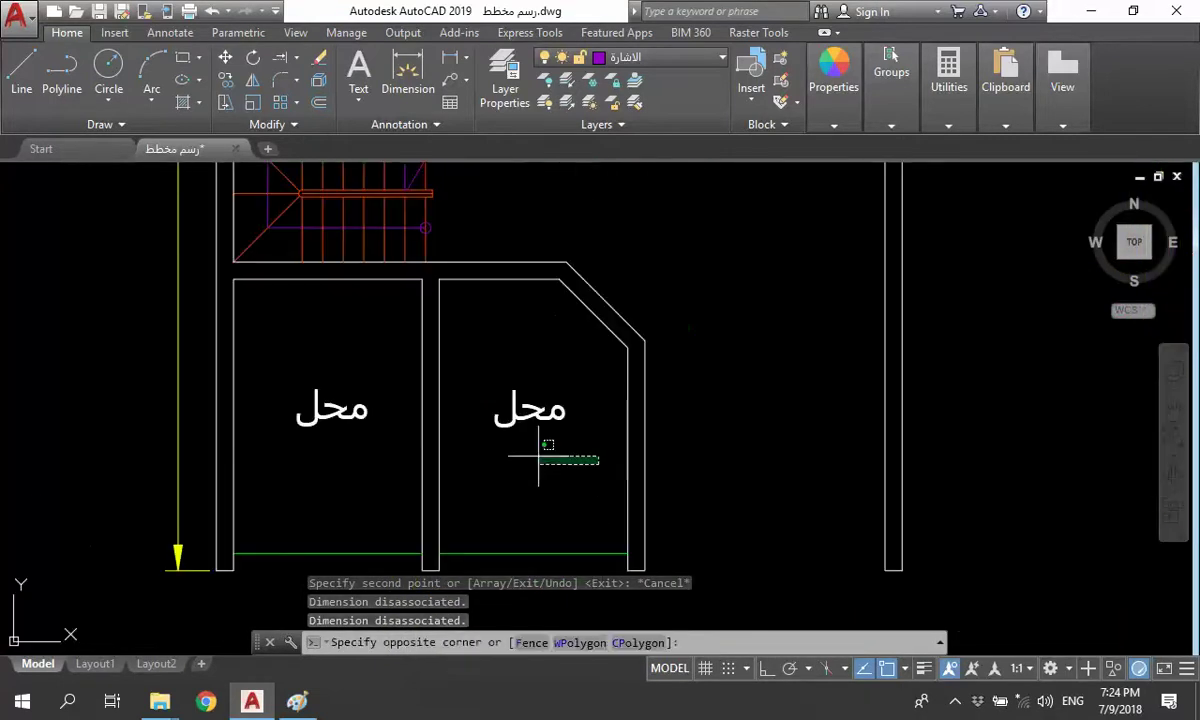
pyautogui.click(334, 393)
pyautogui.press('Delete')
pyautogui.scroll(-2, 461, 420)
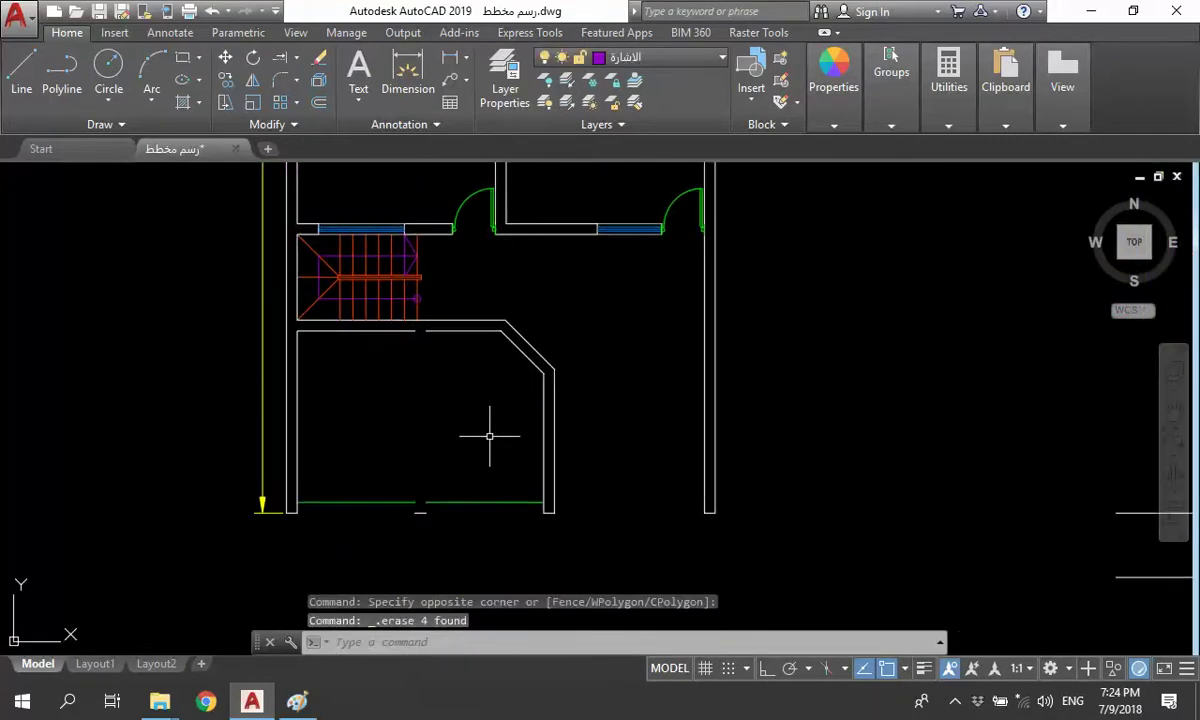
# - Try Extend and Line commands near the stair wall, cancelling both
pyautogui.write('x')
pyautogui.press('Return')
pyautogui.press('Return')
pyautogui.press('Escape')
pyautogui.moveTo(490, 445)
pyautogui.mouseDown(button='middle')
pyautogui.moveTo(597, 413)
pyautogui.moveTo(571, 437)
pyautogui.moveTo(585, 446)
pyautogui.mouseUp(button='middle')
pyautogui.press('Escape')
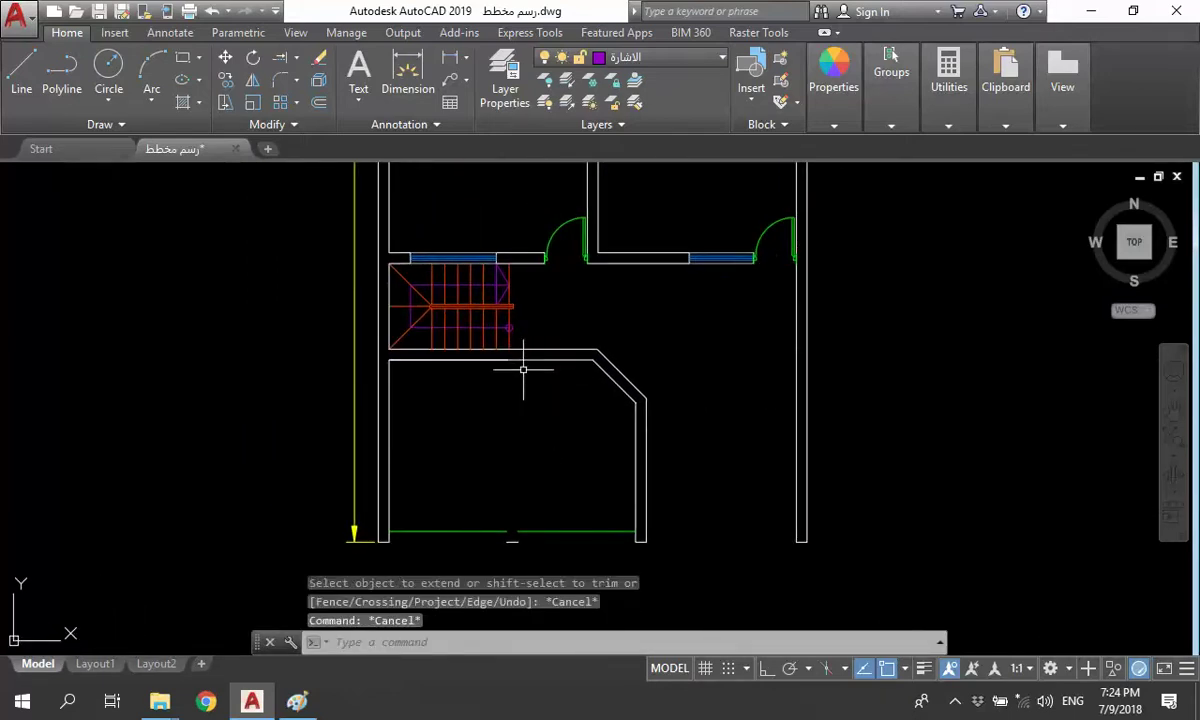
pyautogui.write('l')
pyautogui.press('Return')
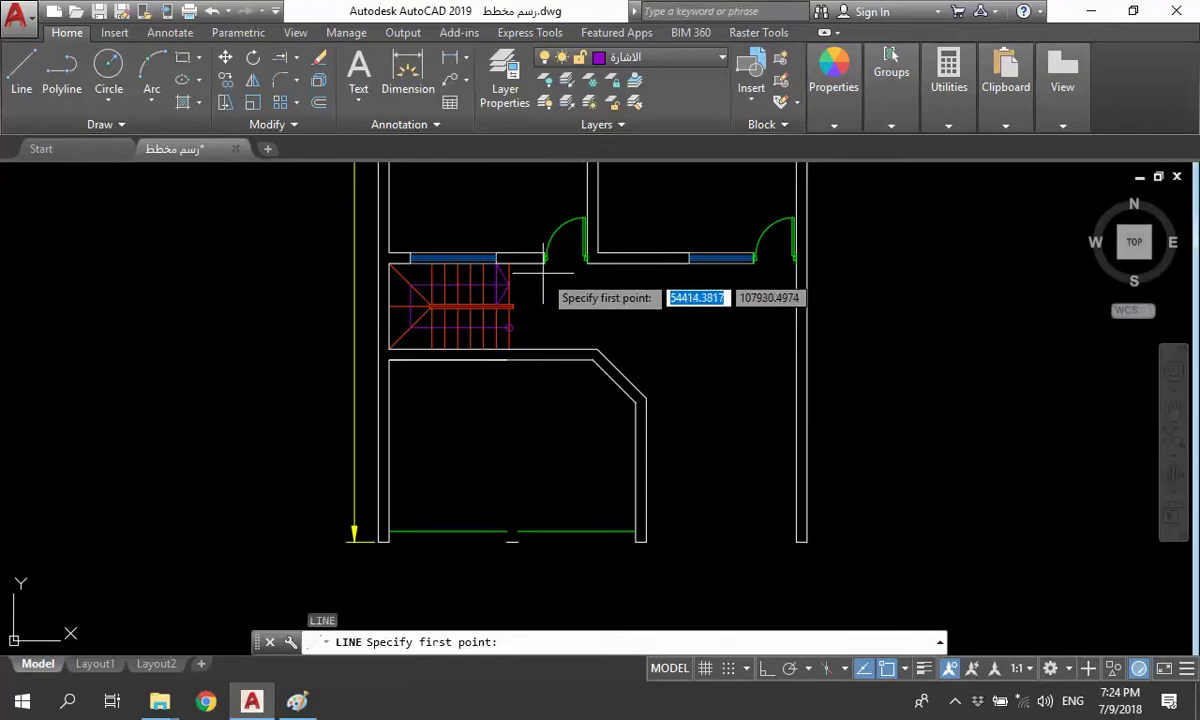
pyautogui.click(545, 270)
pyautogui.press('Escape')
pyautogui.scroll(3, 533, 371)
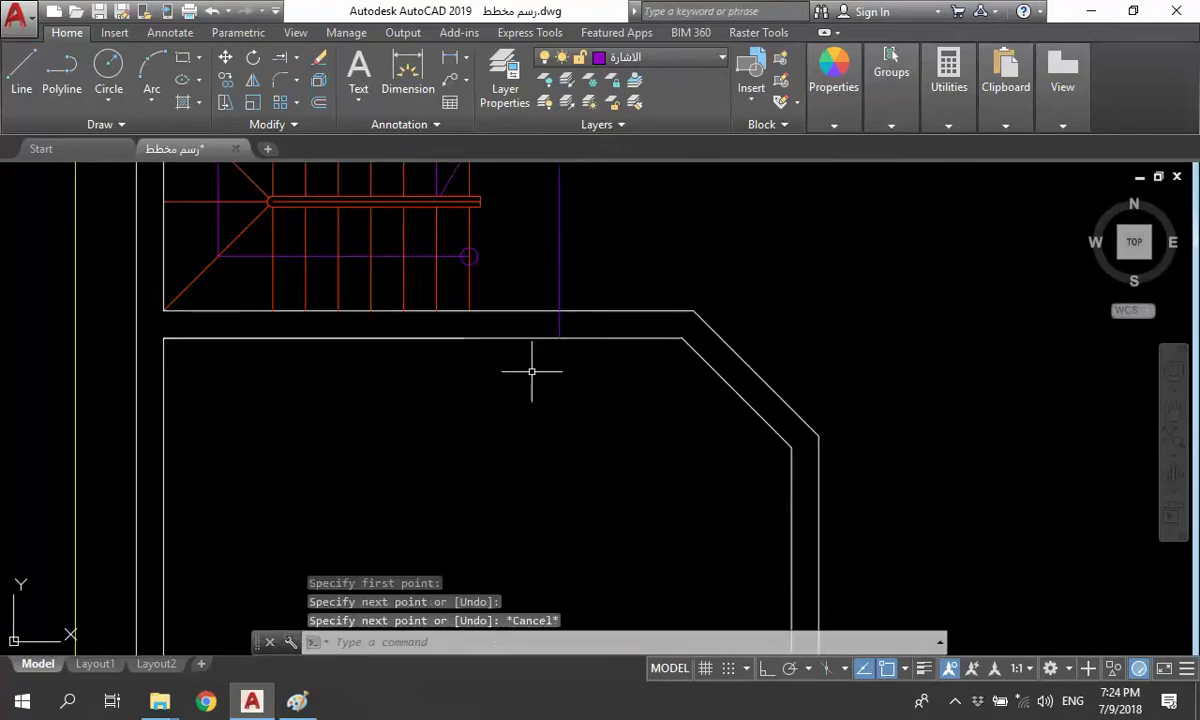
# - Trim the wall lines across the shop opening
pyautogui.write('tr')
pyautogui.press('Return')
pyautogui.press('Return')
pyautogui.moveTo(632, 340); pyautogui.dragTo(589, 287)
pyautogui.press('Escape')
pyautogui.scroll(-3, 568, 365)
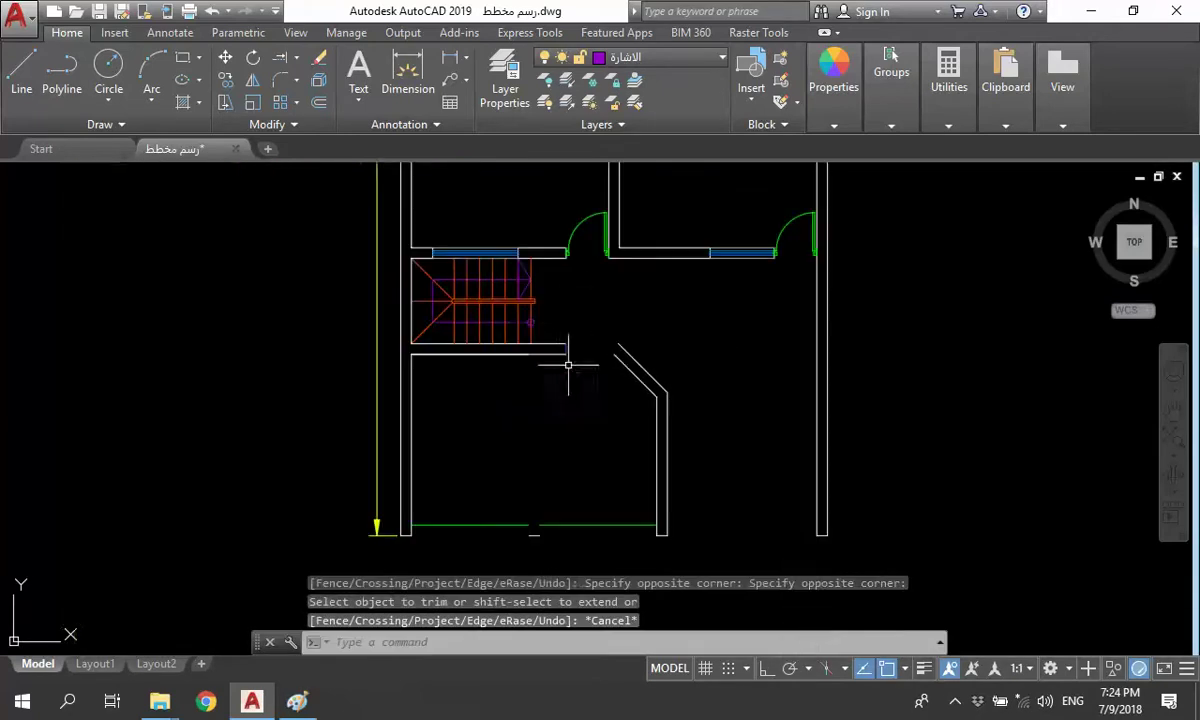
pyautogui.moveTo(568, 365); pyautogui.dragTo(522, 350, button='middle')
pyautogui.press('Escape')
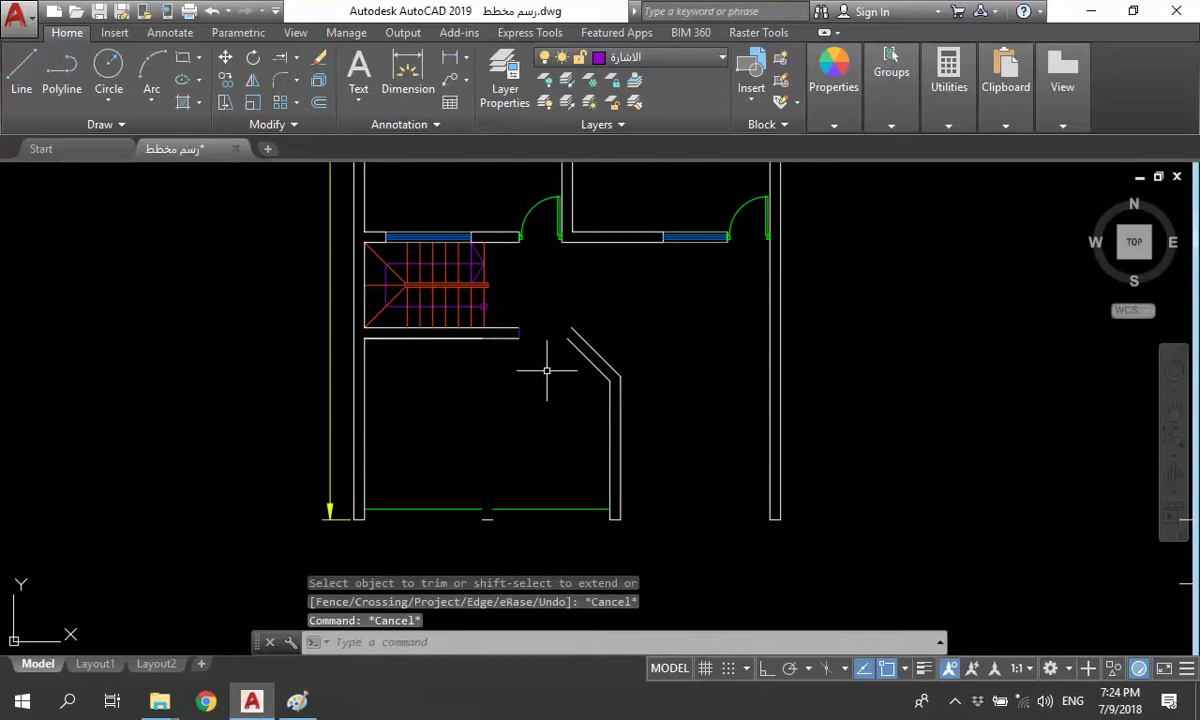
# - Draw a line from the wall end to the diagonal wall, then delete it with the diagonal
pyautogui.scroll(2, 546, 370)
pyautogui.write('l')
pyautogui.press('Return')
pyautogui.click(514, 340)
pyautogui.click(589, 340)
pyautogui.press('Escape')
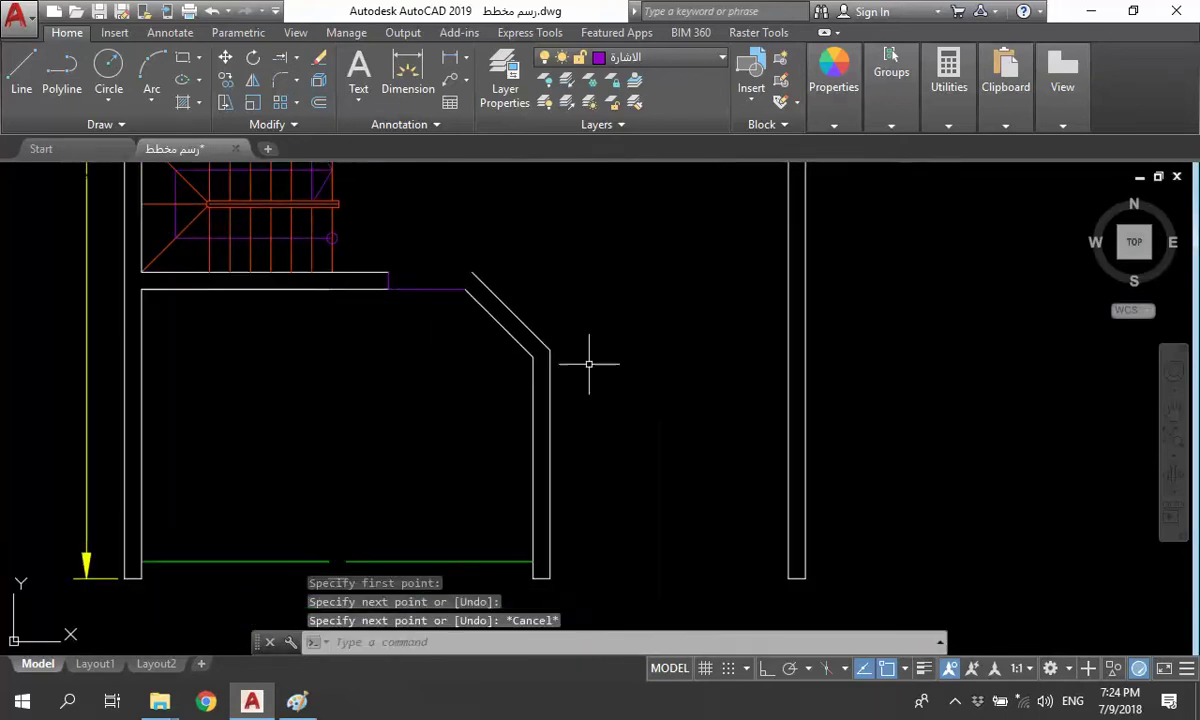
pyautogui.click(589, 364)
pyautogui.press('Escape')
pyautogui.click(490, 310)
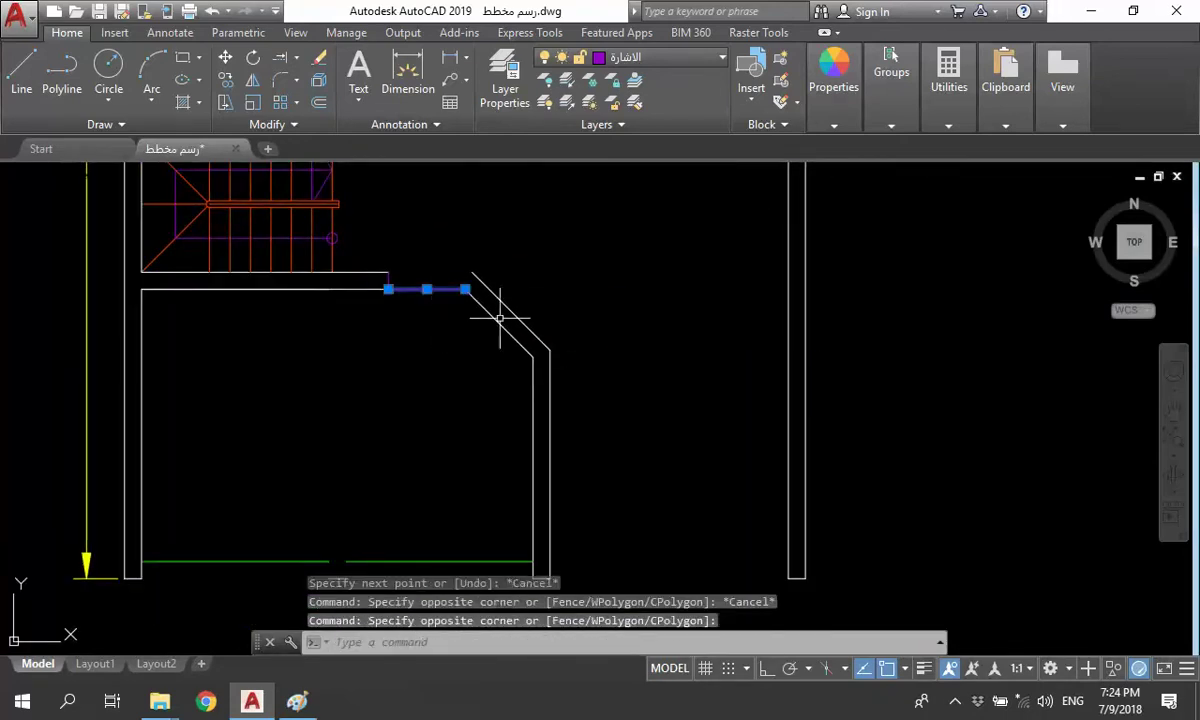
pyautogui.press('Delete')
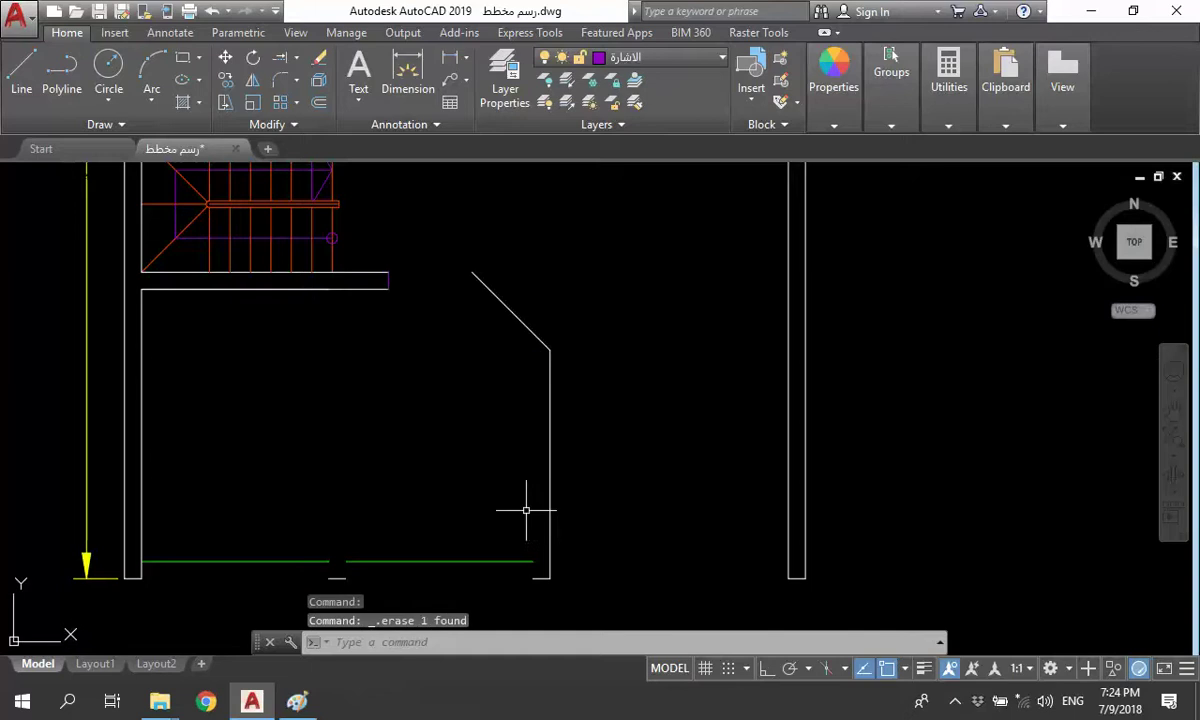
# - Start extending the top wall line, then cancel the Extend
pyautogui.moveTo(467, 594); pyautogui.dragTo(517, 514, button='middle')
pyautogui.write('ex')
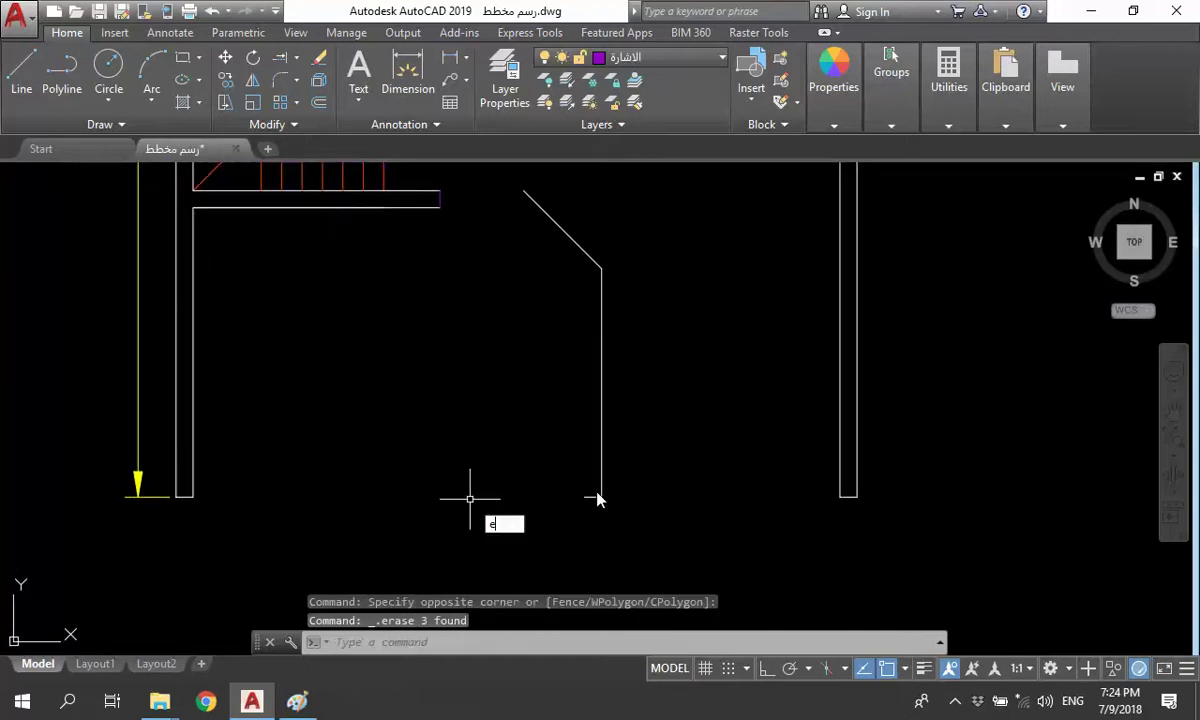
pyautogui.press('Return')
pyautogui.press('Return')
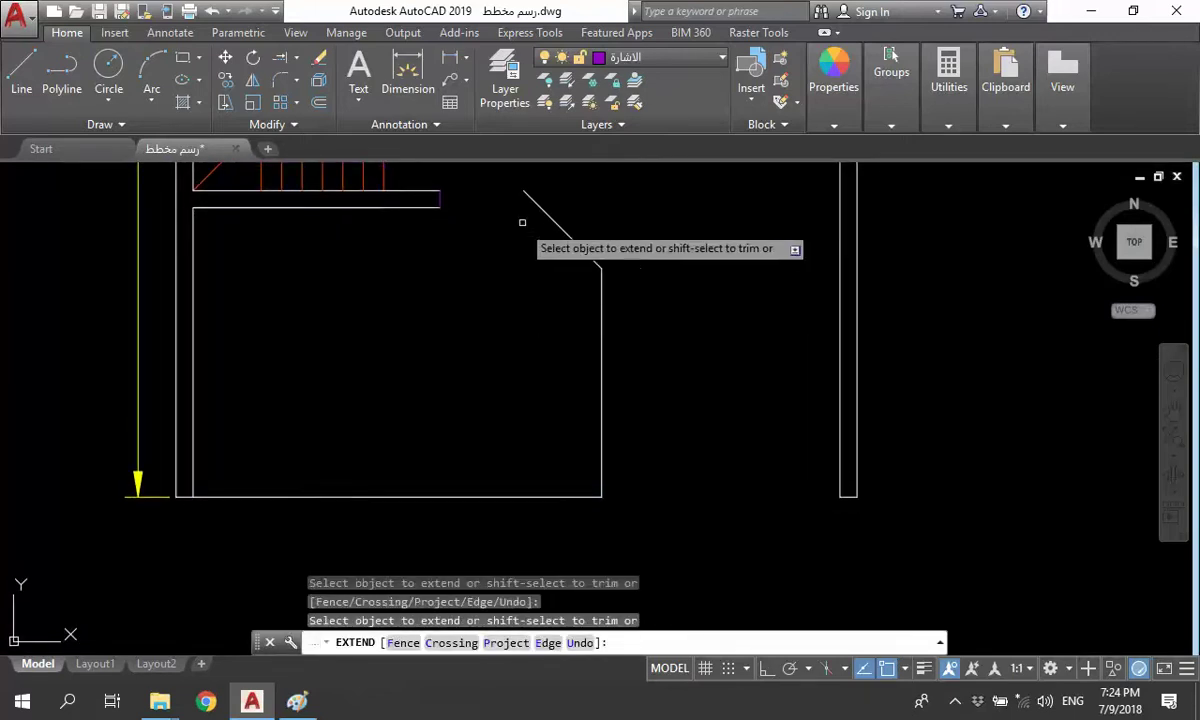
pyautogui.moveTo(521, 222)
pyautogui.mouseDown(button='middle')
pyautogui.moveTo(549, 316)
pyautogui.moveTo(589, 337)
pyautogui.mouseUp(button='middle')
pyautogui.press('Escape')
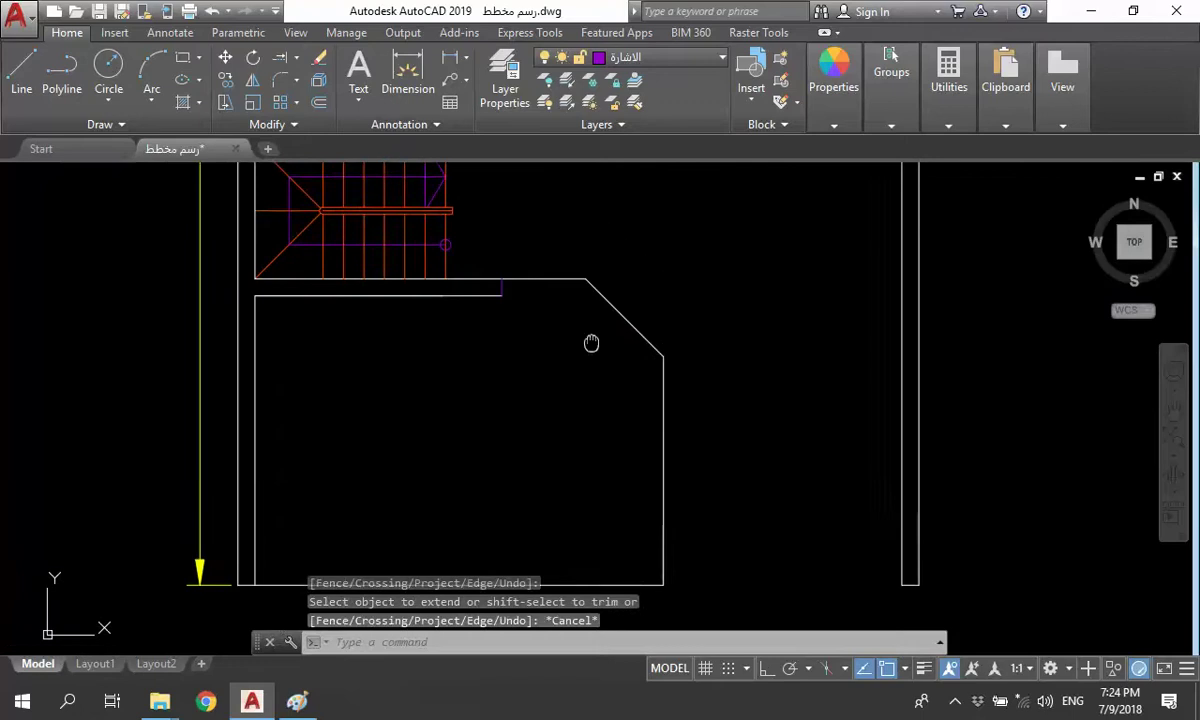
# - Trim out the top line segment at the gap and erase the stray purple vertical line
pyautogui.write('l')
pyautogui.press('Return')
pyautogui.click(500, 292)
pyautogui.press('Escape')
pyautogui.scroll(4, 510, 338)
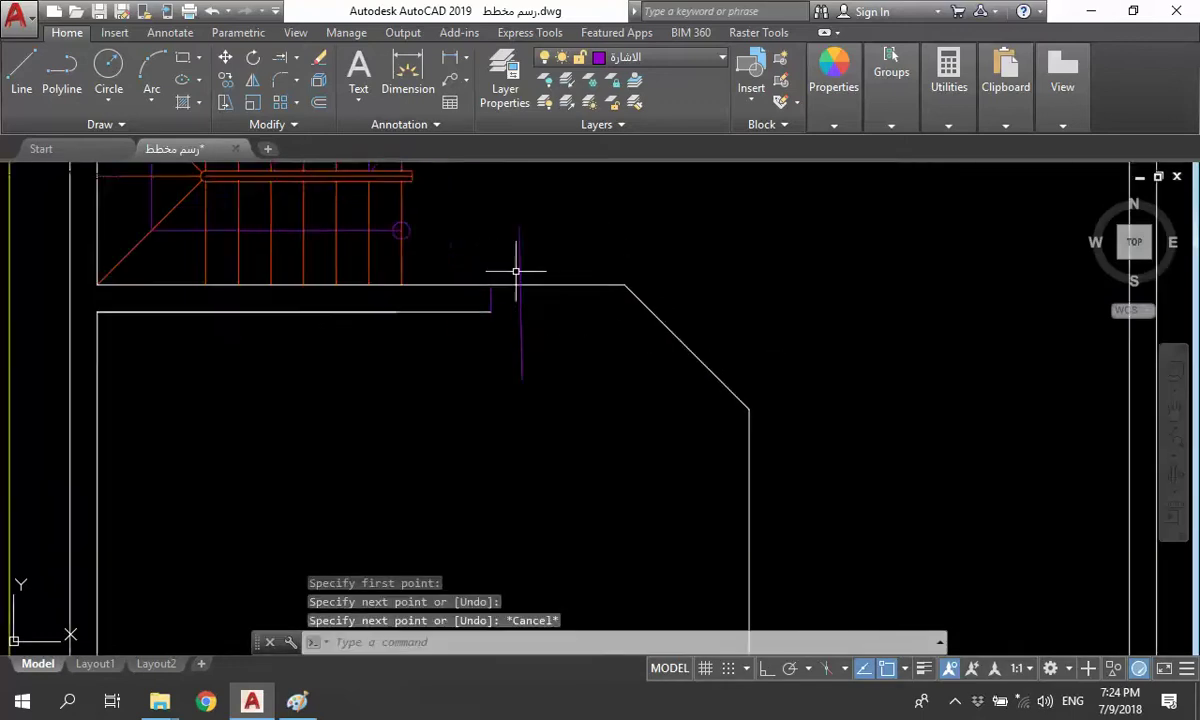
pyautogui.scroll(3, 504, 338)
pyautogui.write('tr')
pyautogui.press('Return')
pyautogui.press('Return')
pyautogui.click(490, 290)
pyautogui.press('Escape')
pyautogui.moveTo(540, 330); pyautogui.dragTo(509, 343)
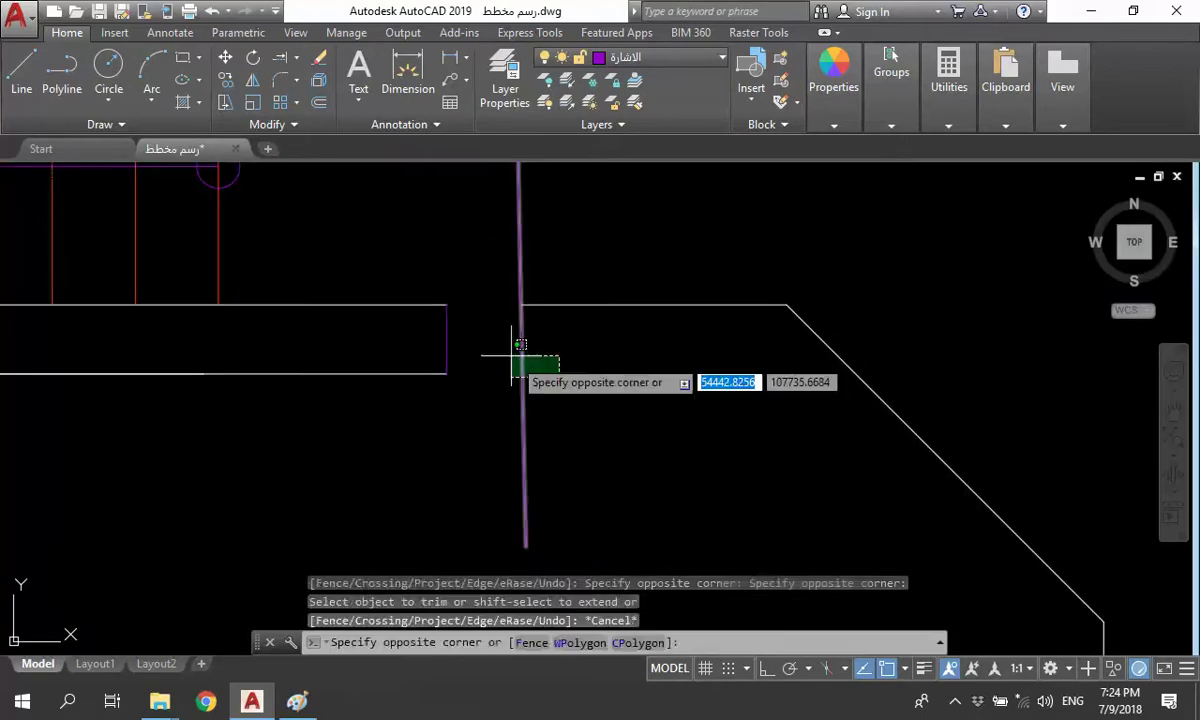
pyautogui.press('Delete')
pyautogui.press('Escape')
# - Extend the top line to meet the chamfered corner, closing the gap
pyautogui.write('ex')
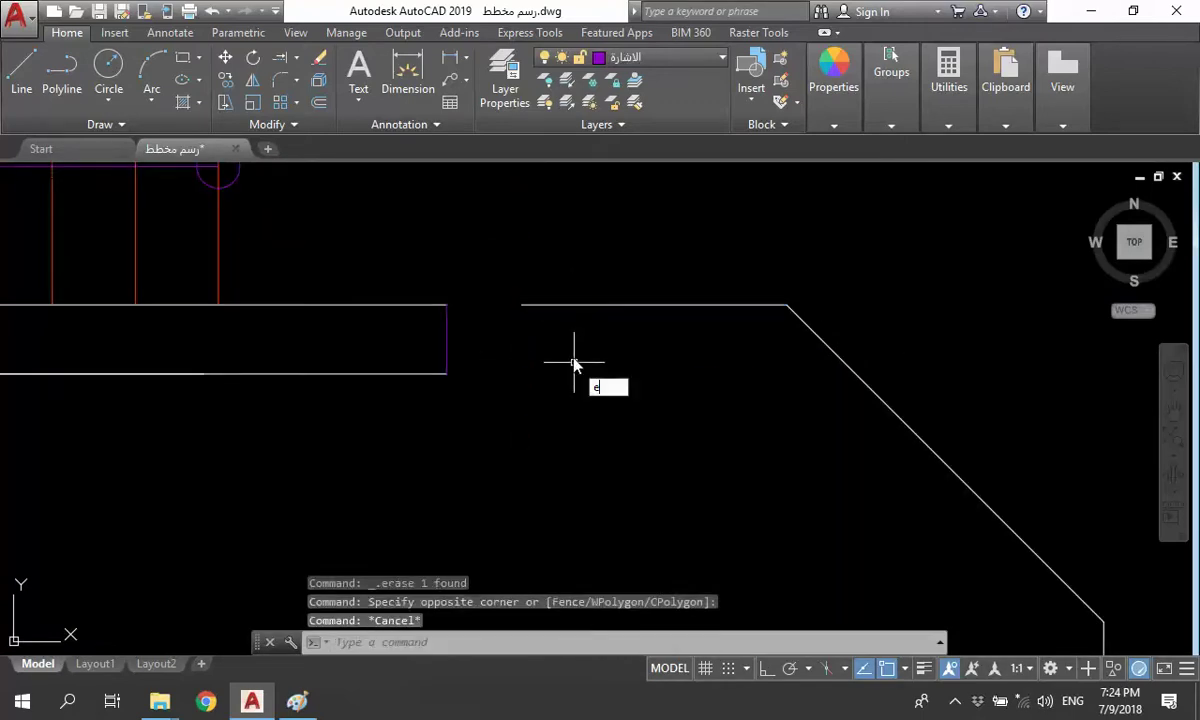
pyautogui.press('Return')
pyautogui.press('Return')
pyautogui.moveTo(440, 250); pyautogui.dragTo(527, 350)
pyautogui.press('Escape')
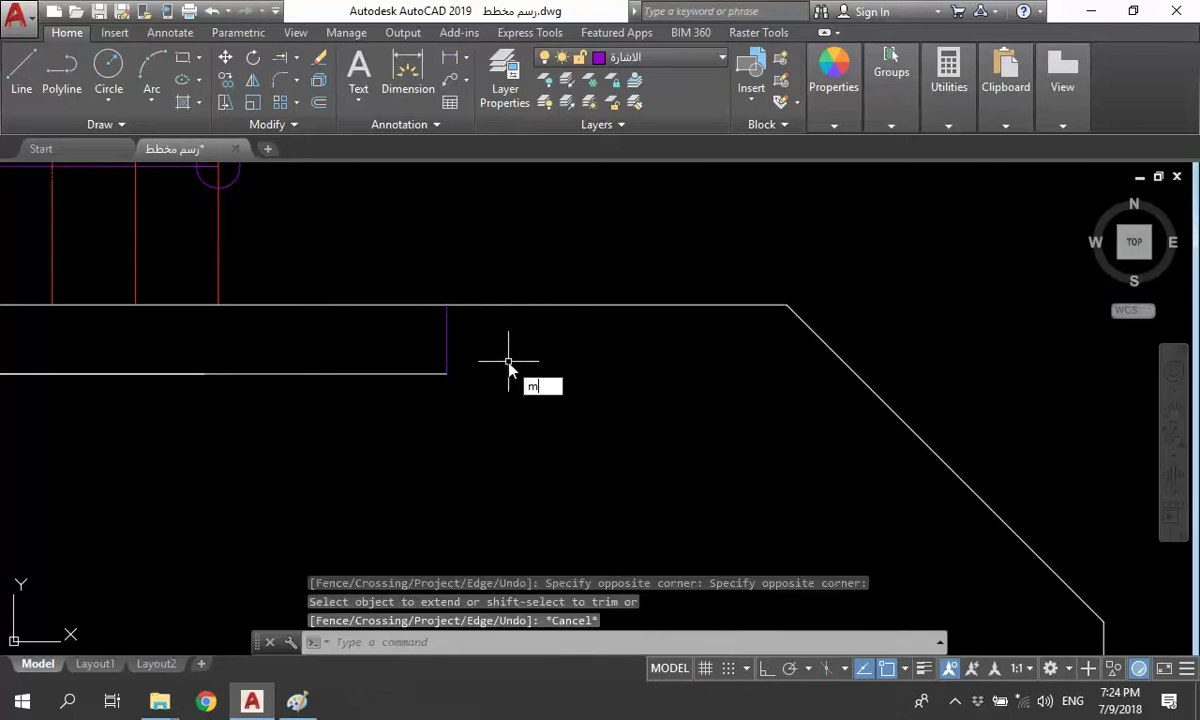
# - Start matching properties from a source line to the target lines, then cancel
pyautogui.write('a')
pyautogui.press('Return')
pyautogui.click(536, 305)
pyautogui.click(505, 345)
pyautogui.press('Escape')
pyautogui.scroll(-5, 609, 358)
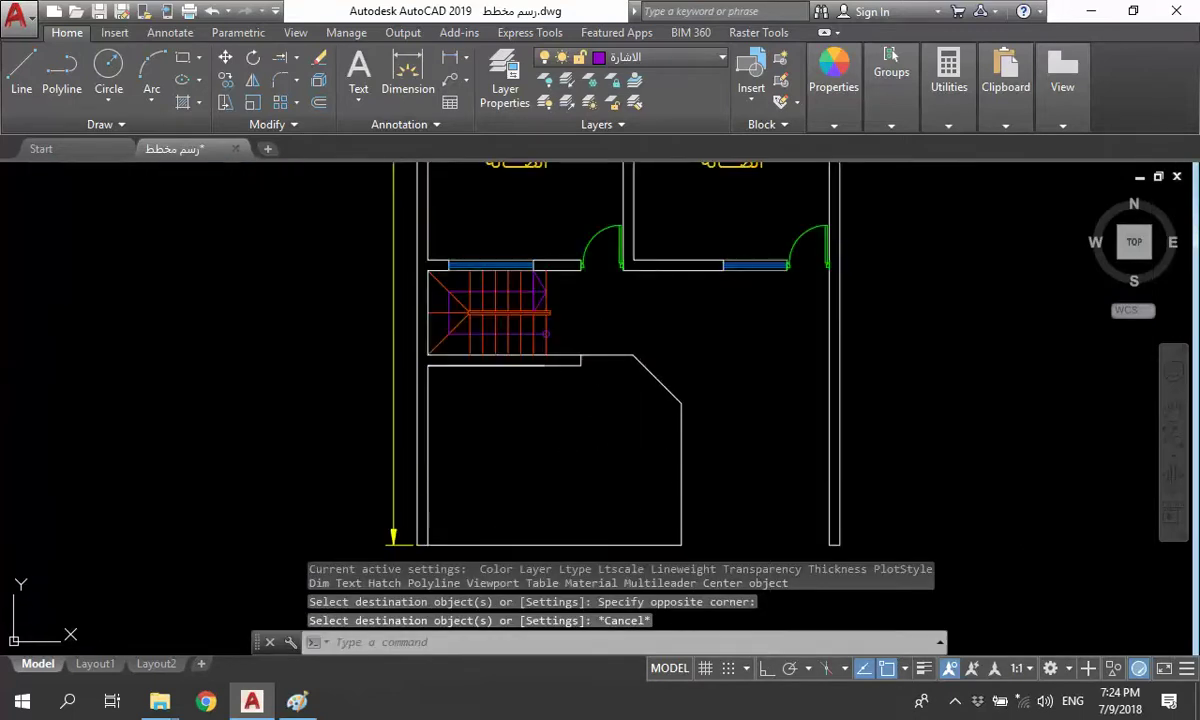
# - Give the lower room's angled outline the red line's properties with MATCHPROP
pyautogui.press('Return')
pyautogui.click(544, 345)
pyautogui.click(796, 485)
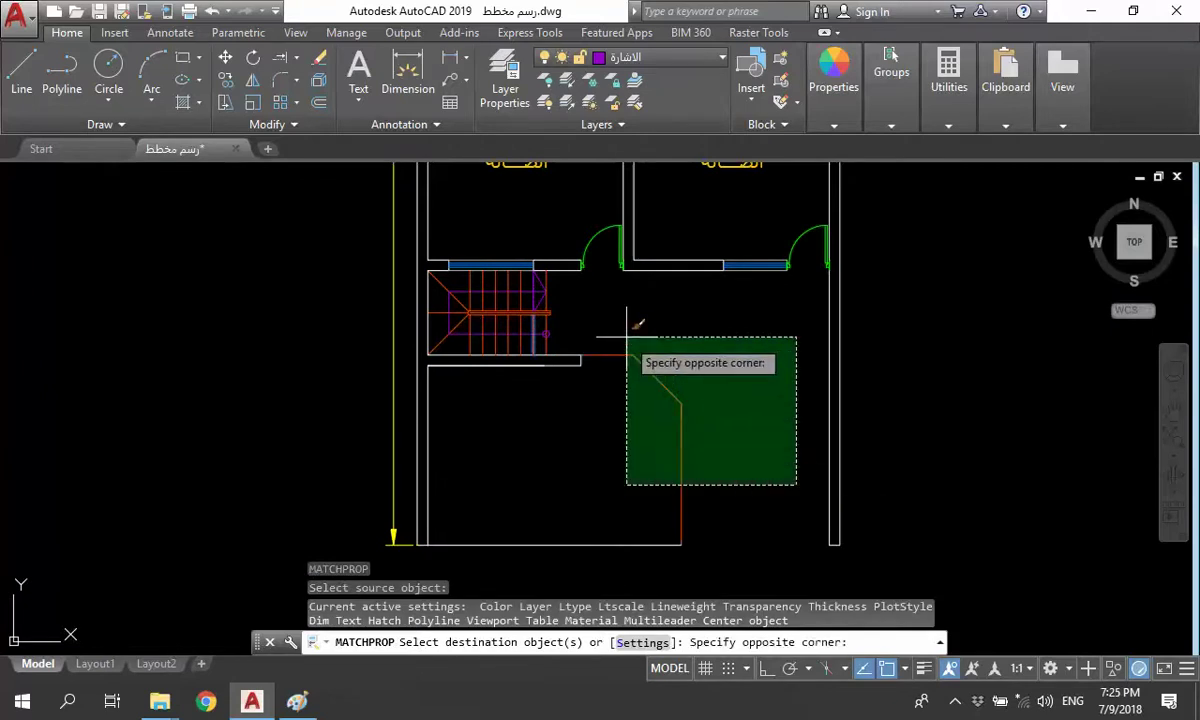
pyautogui.click(627, 337)
pyautogui.click(702, 525)
pyautogui.click(578, 474)
pyautogui.press('Escape')
pyautogui.scroll(-3, 471, 461)
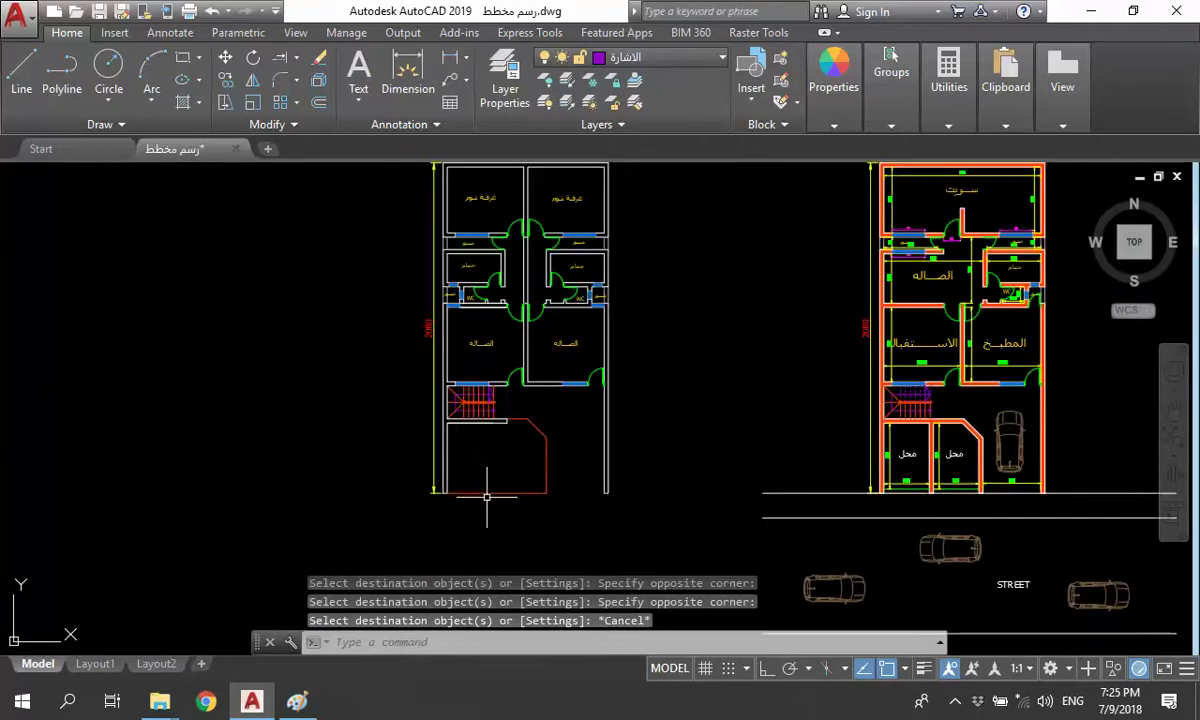
pyautogui.press('Escape')
# - Draw a horizontal line from the angled outline's corner across to the right wall
pyautogui.scroll(3, 549, 407)
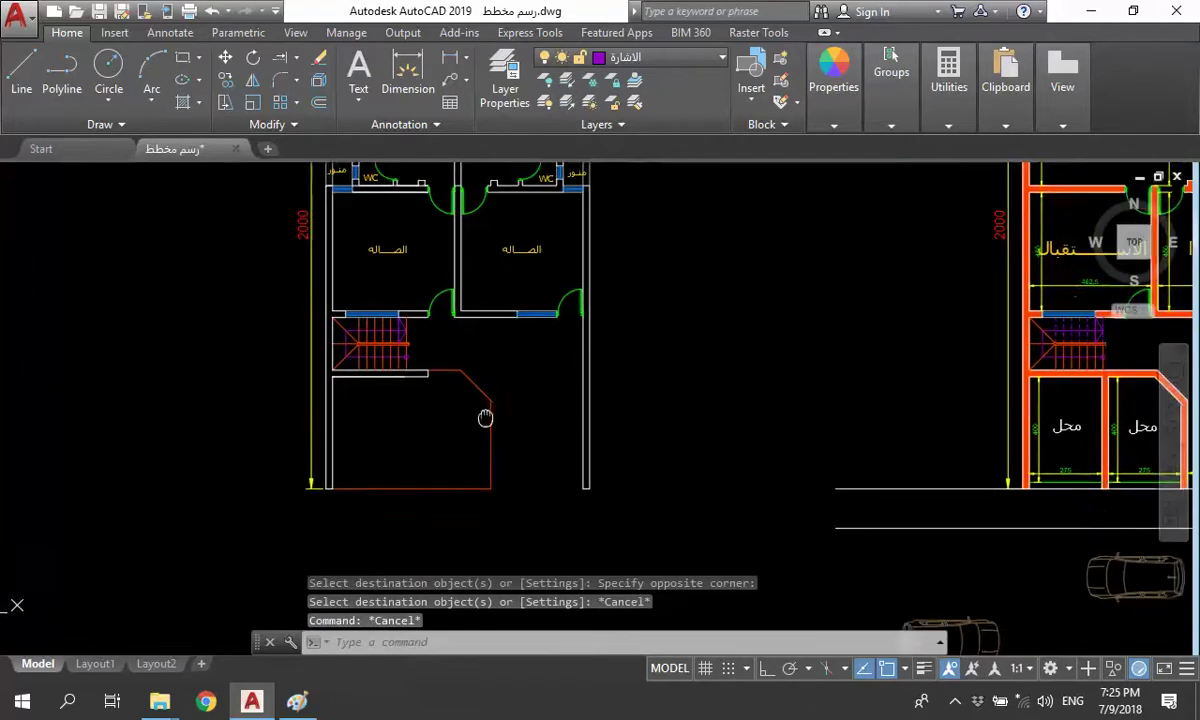
pyautogui.scroll(1, 488, 428)
pyautogui.moveTo(515, 433); pyautogui.dragTo(540, 477, button='middle')
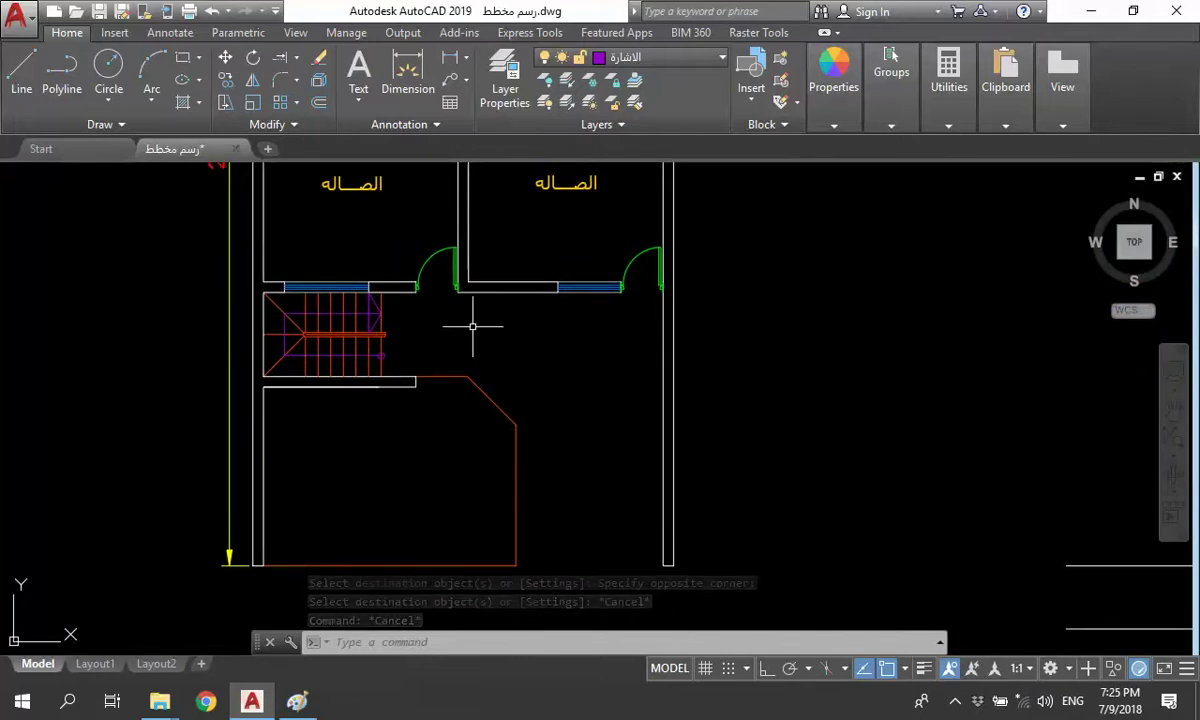
pyautogui.moveTo(522, 402); pyautogui.dragTo(523, 371, button='middle')
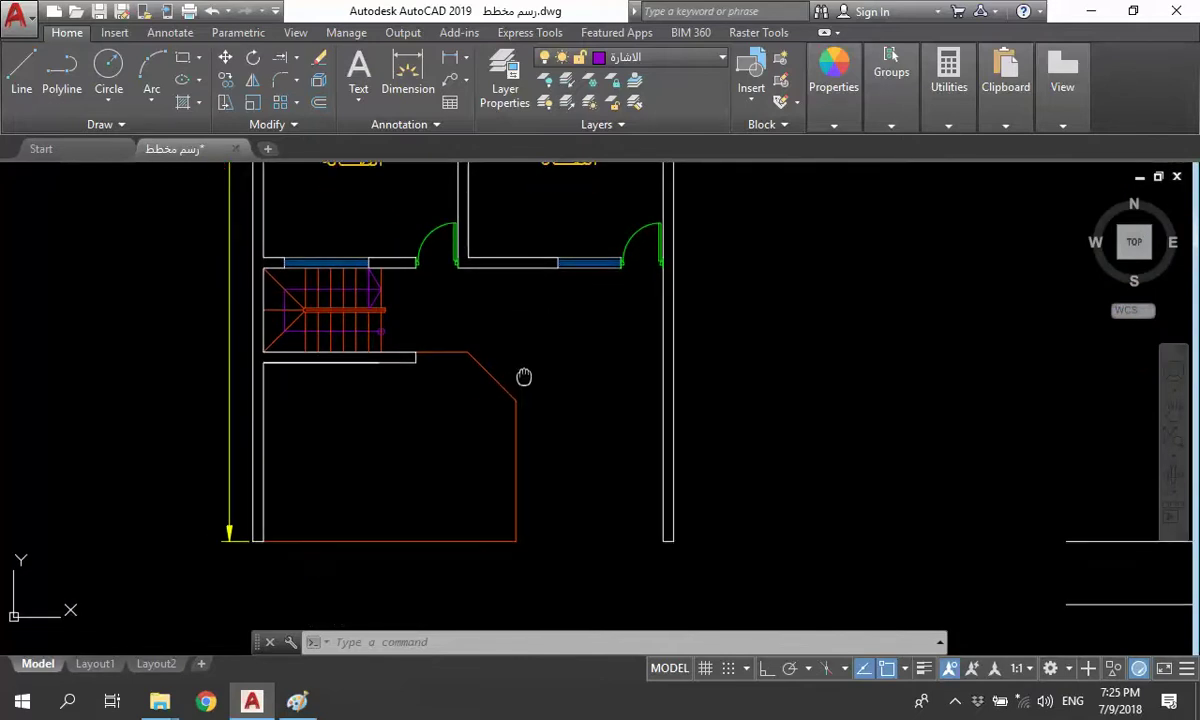
pyautogui.write('l')
pyautogui.press('Return')
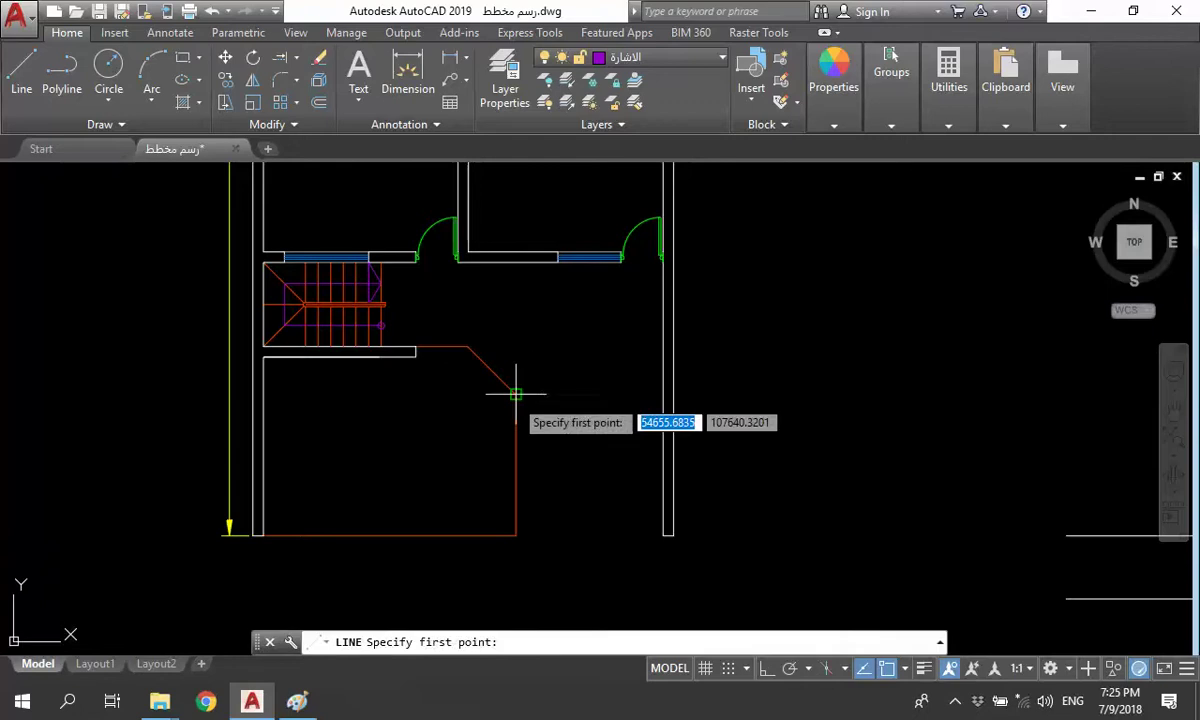
pyautogui.click(514, 393)
pyautogui.click(657, 393)
pyautogui.press('Escape')
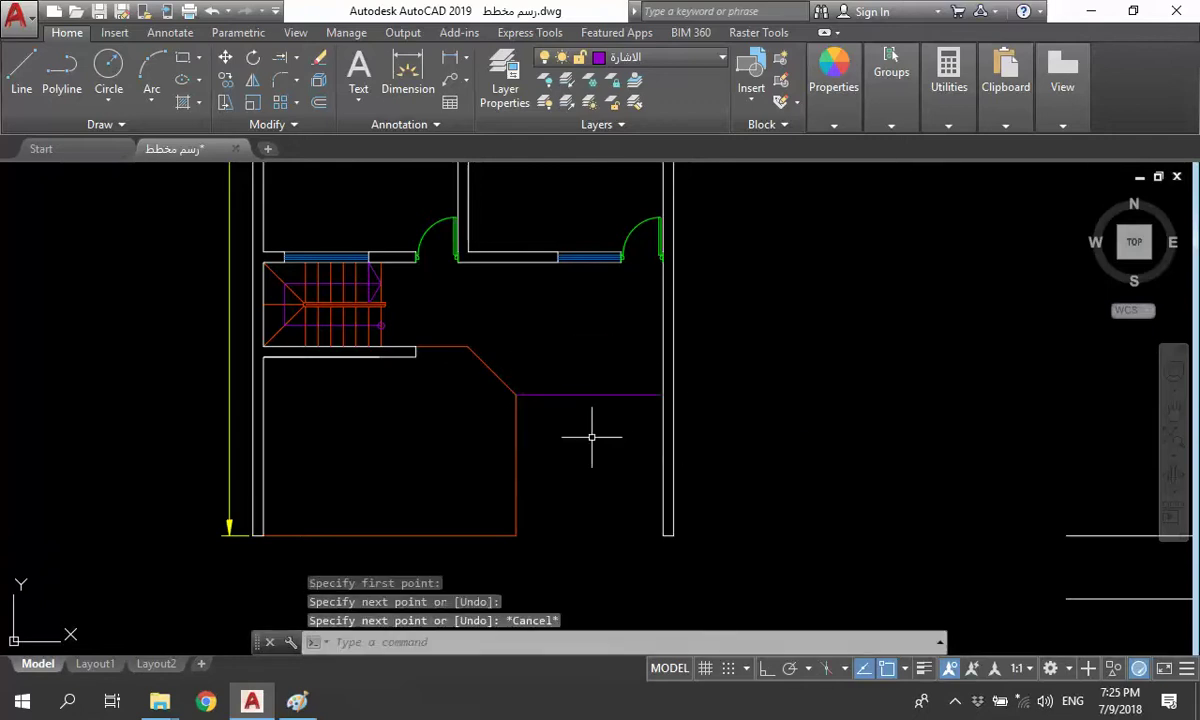
pyautogui.moveTo(589, 437)
pyautogui.mouseDown(button='middle')
pyautogui.moveTo(591, 424)
pyautogui.moveTo(594, 458)
pyautogui.mouseUp(button='middle')
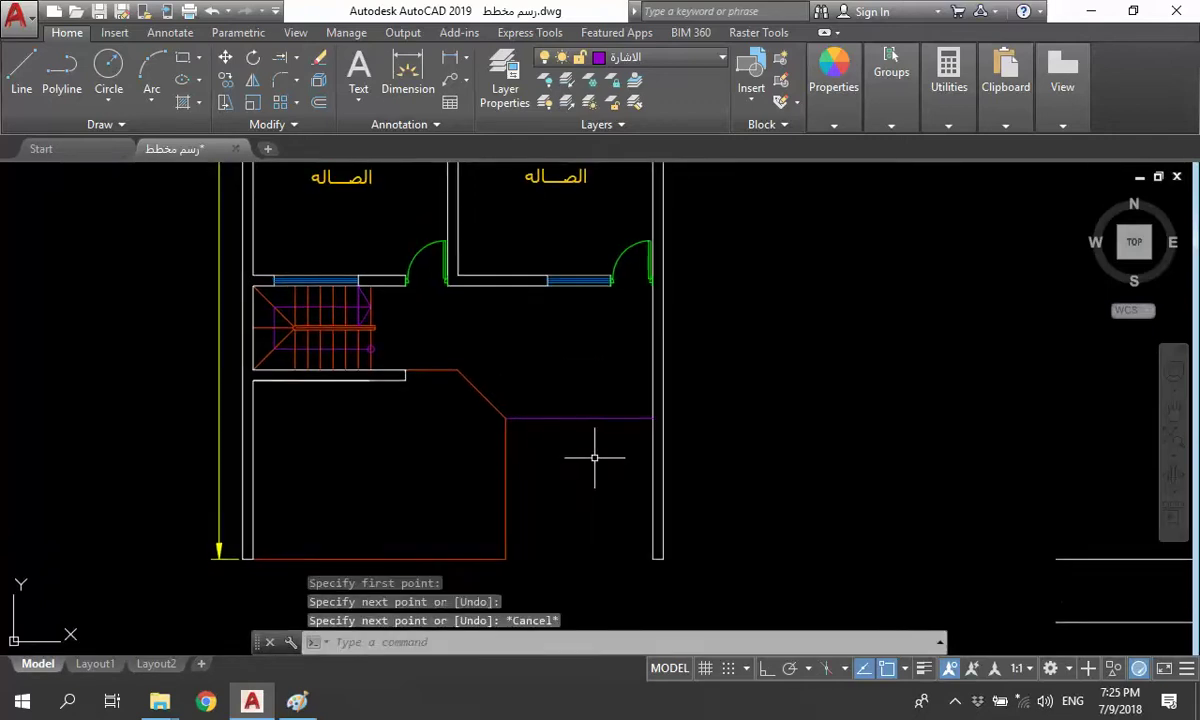
# - Copy the car from the right plan into the left plan's lower room
pyautogui.scroll(-4, 505, 466)
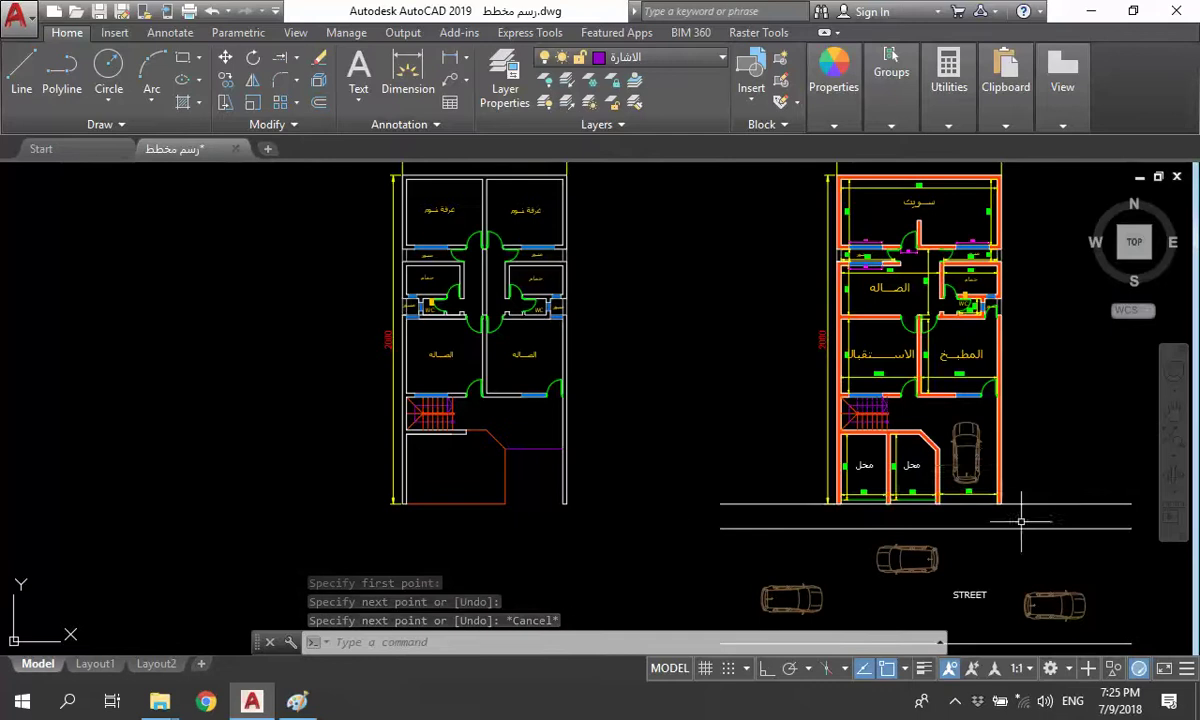
pyautogui.click(957, 452)
pyautogui.write('co')
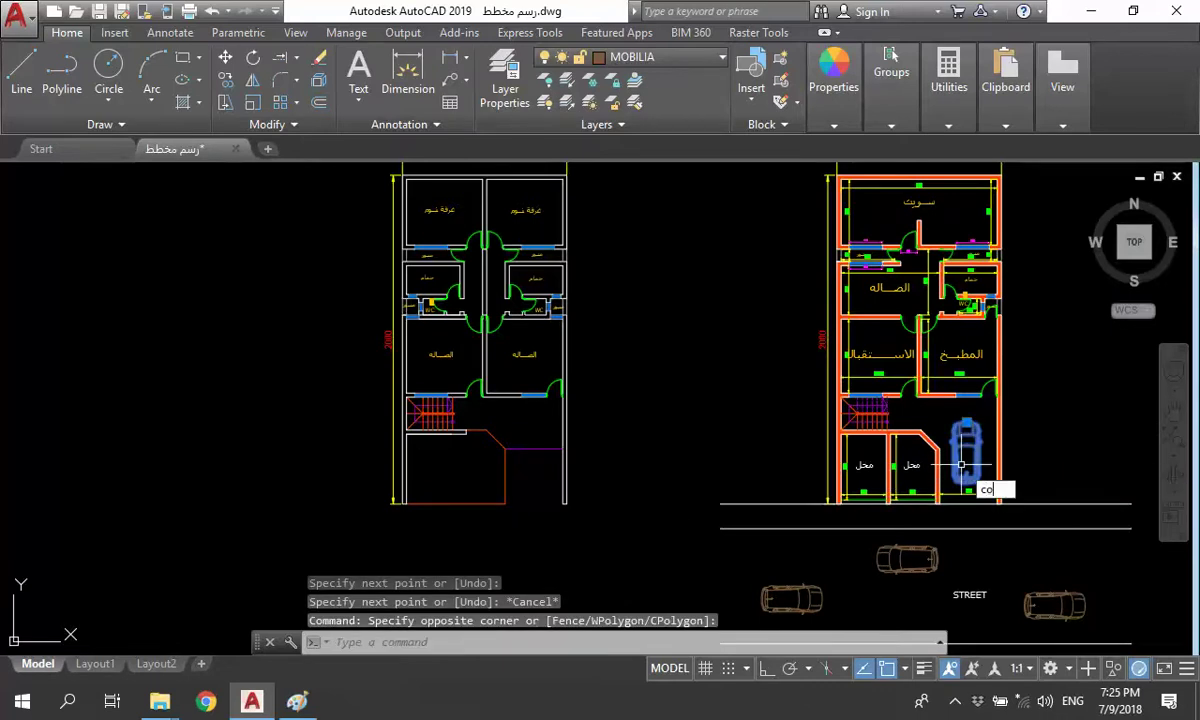
pyautogui.press('Return')
pyautogui.click(960, 465)
pyautogui.scroll(4, 491, 487)
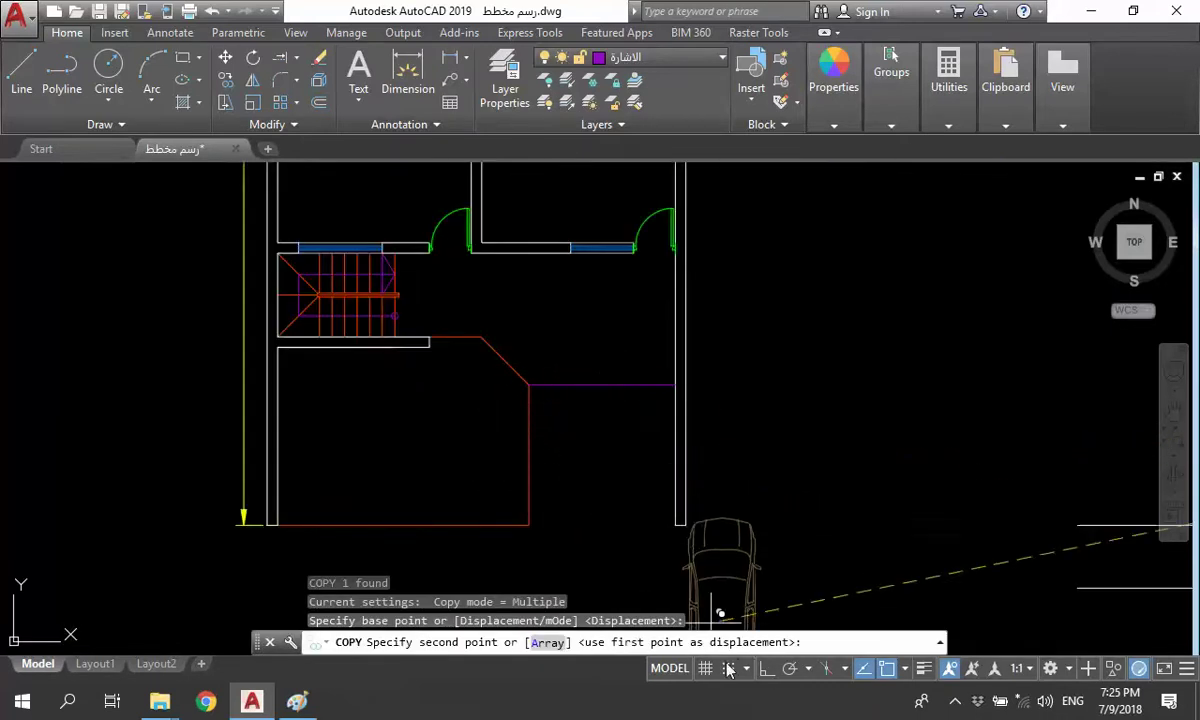
pyautogui.click(766, 668)
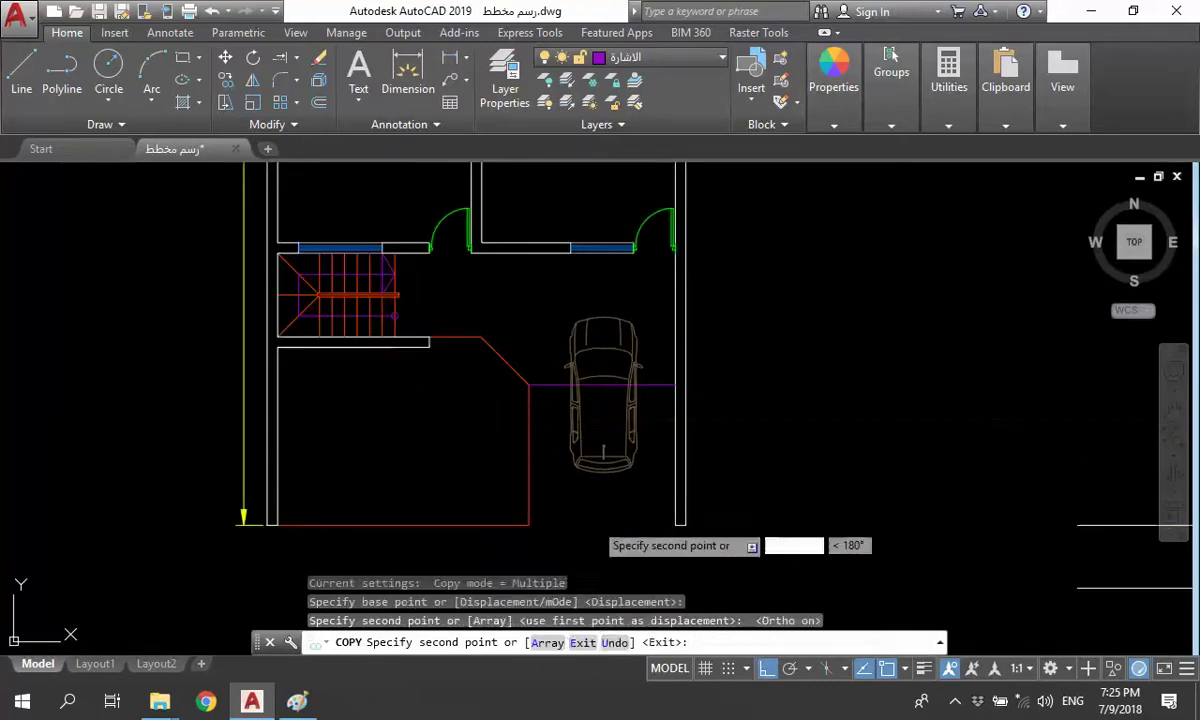
pyautogui.press('Escape')
pyautogui.scroll(1, 551, 458)
pyautogui.scroll(1, 551, 458)
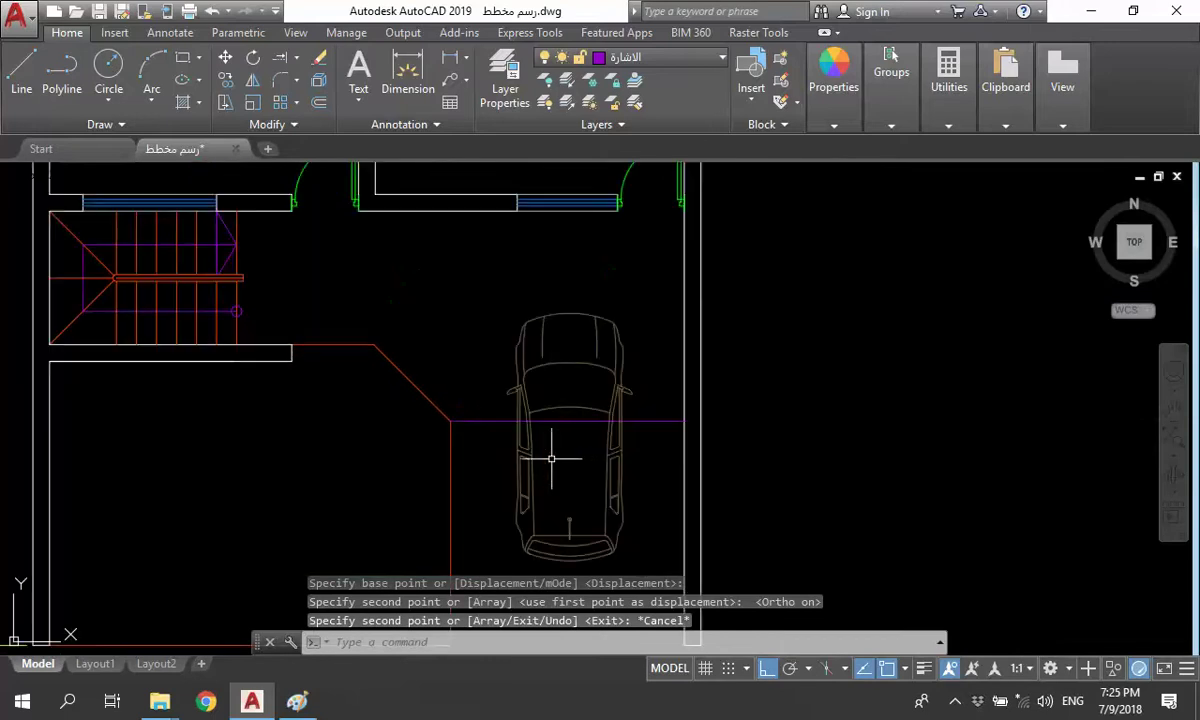
# - Explode the copied car and trim its side lines at the purple line
pyautogui.click(595, 495)
pyautogui.write('x')
pyautogui.press('Return')
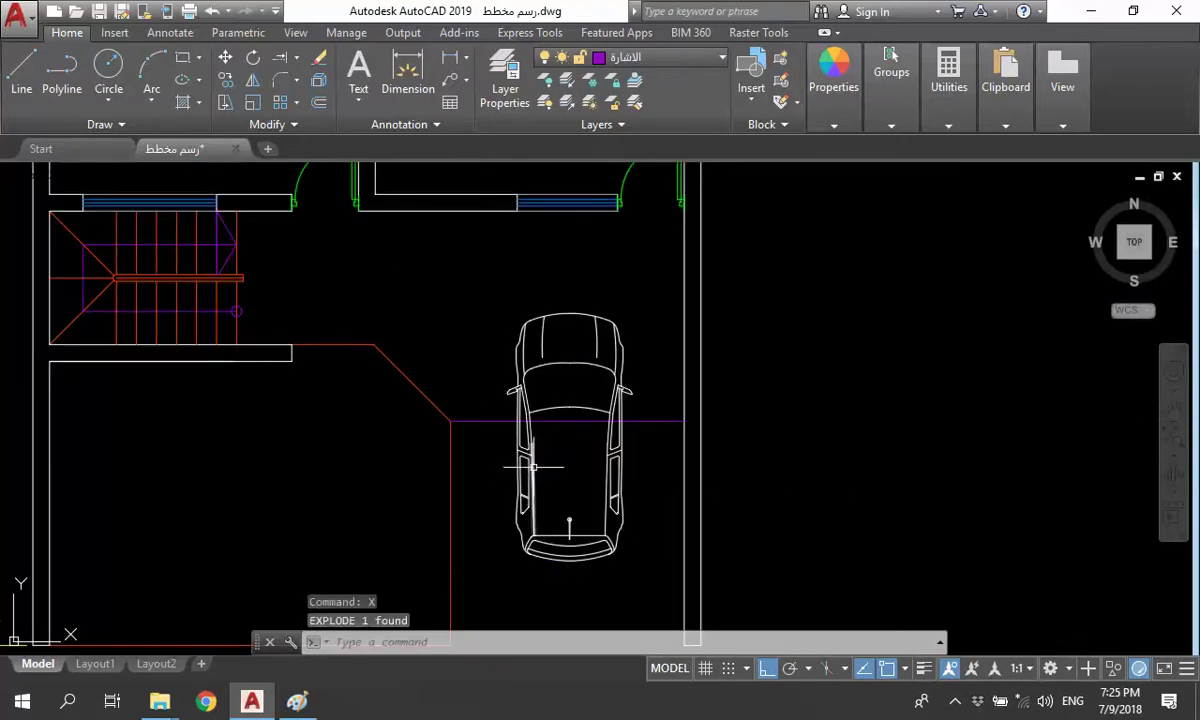
pyautogui.scroll(5, 576, 420)
pyautogui.moveTo(656, 428); pyautogui.dragTo(703, 404, button='middle')
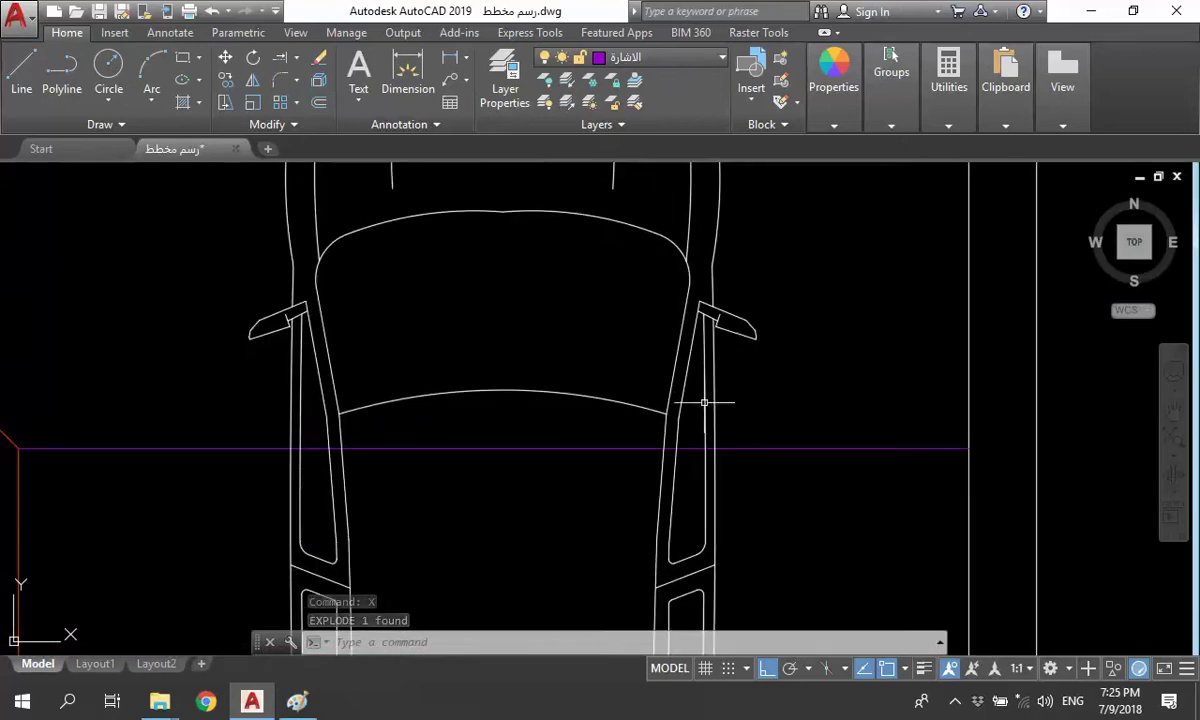
pyautogui.write('tr')
pyautogui.press('Return')
pyautogui.press('Return')
pyautogui.click(773, 429)
pyautogui.click(150, 396)
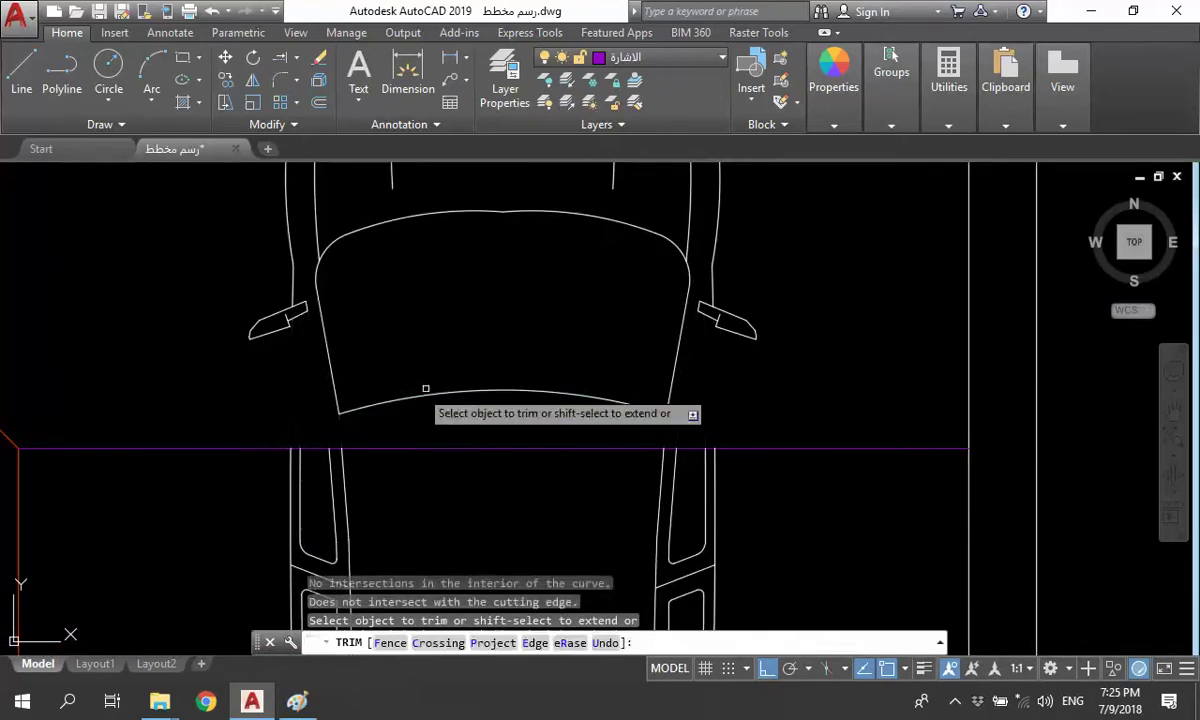
pyautogui.press('Escape')
# - Erase the car's front portion above the purple line
pyautogui.scroll(-4, 425, 388)
pyautogui.click(570, 413)
pyautogui.click(313, 220)
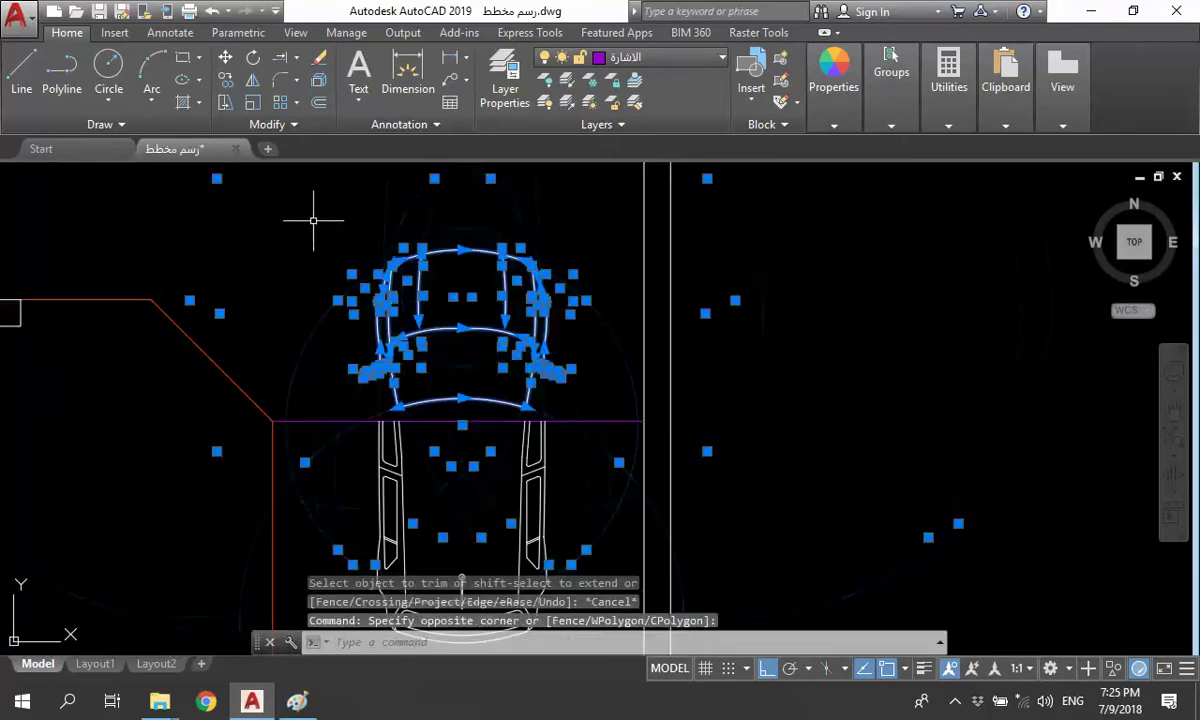
pyautogui.press('Delete')
pyautogui.scroll(-3, 505, 338)
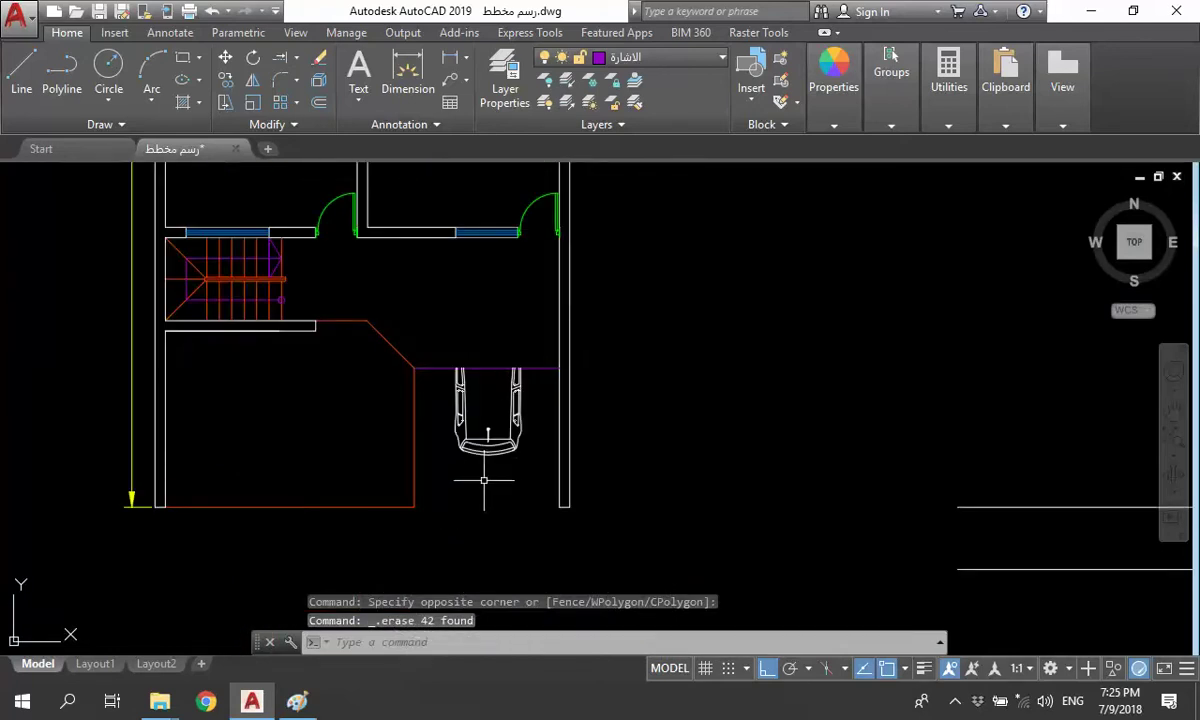
pyautogui.moveTo(480, 448)
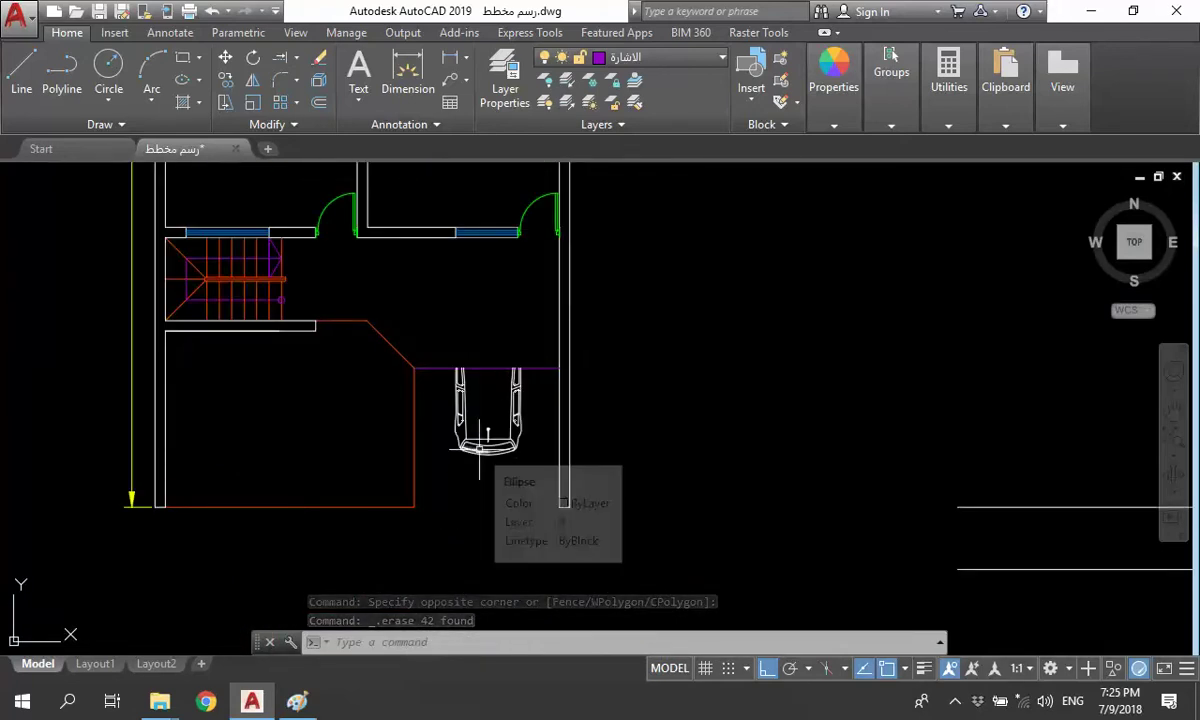
pyautogui.scroll(-2, 488, 440)
pyautogui.scroll(-2, 250, 400)
# - Match the cut car's properties to the right plan's car
pyautogui.moveTo(382, 426); pyautogui.dragTo(350, 408, button='middle')
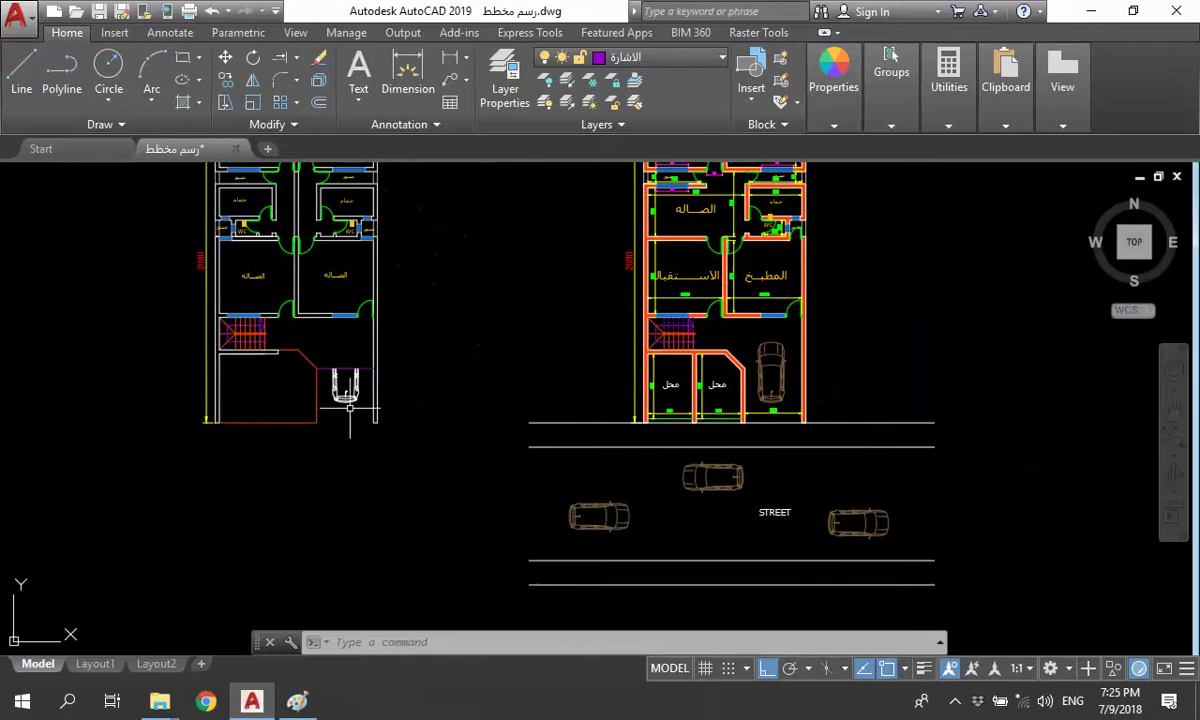
pyautogui.write('m')
pyautogui.press('Return')
pyautogui.click(760, 382)
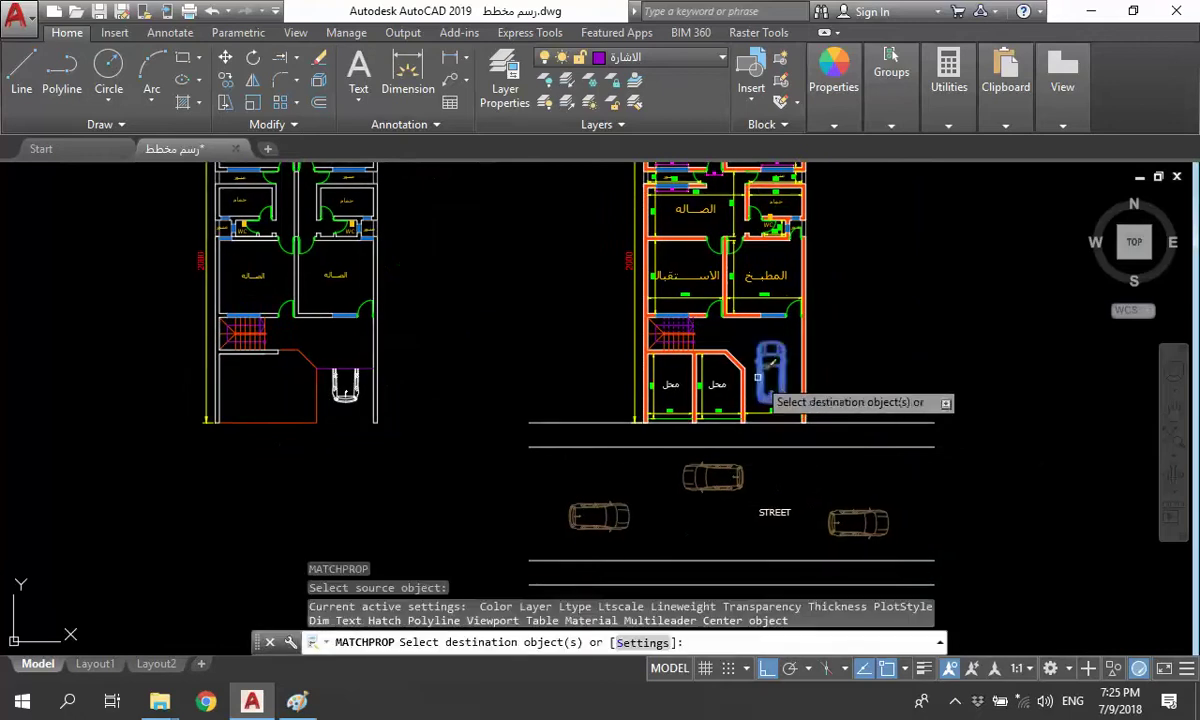
pyautogui.scroll(5, 358, 392)
pyautogui.click(490, 418)
pyautogui.click(348, 268)
pyautogui.press('Escape')
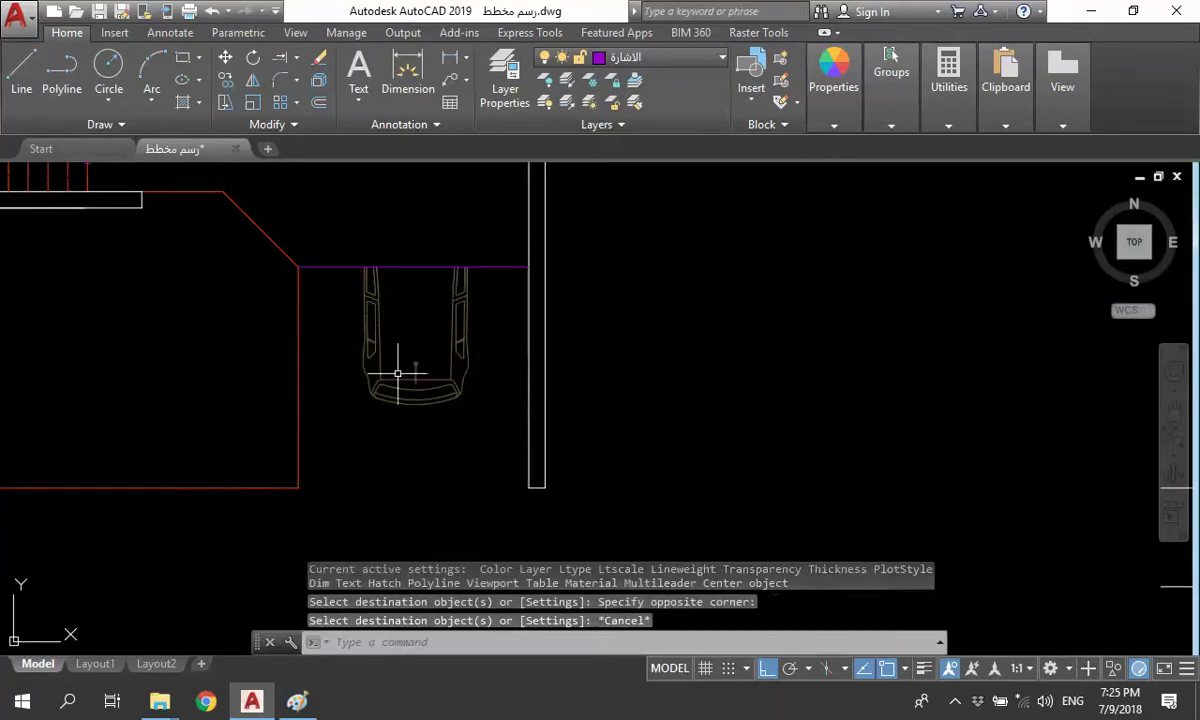
pyautogui.scroll(-4, 402, 451)
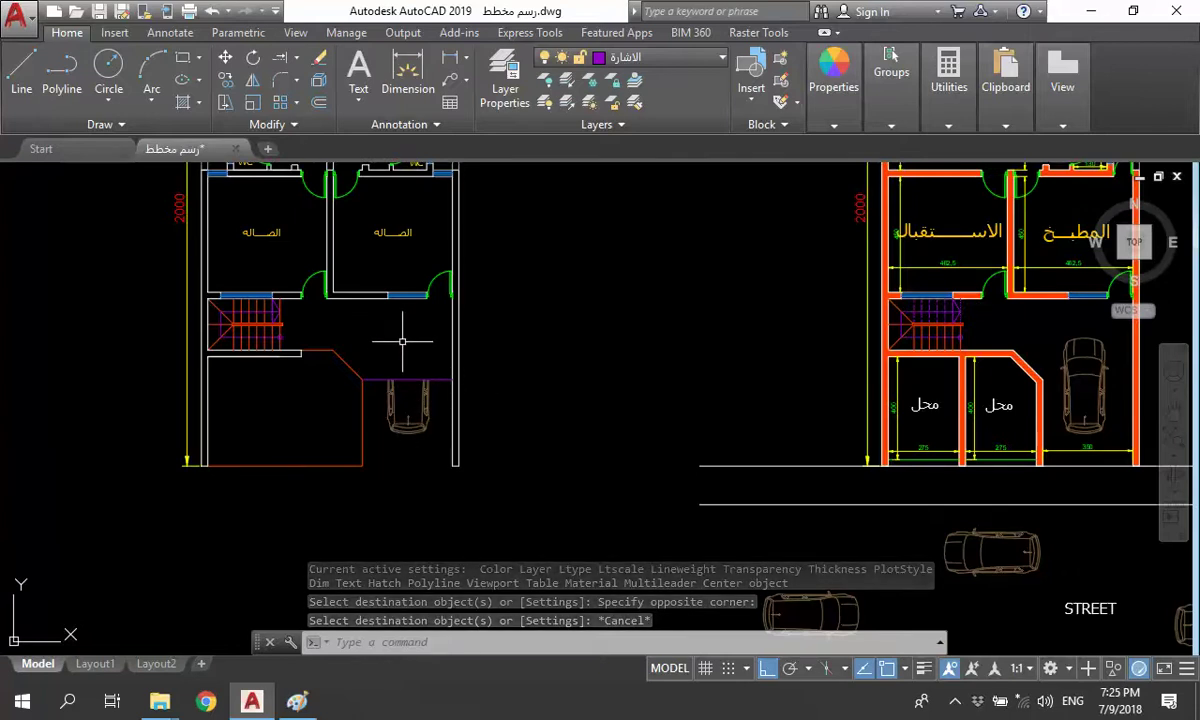
# - Offset the wall line above the car by 10 toward the inside
pyautogui.moveTo(395, 340); pyautogui.dragTo(442, 341, button='middle')
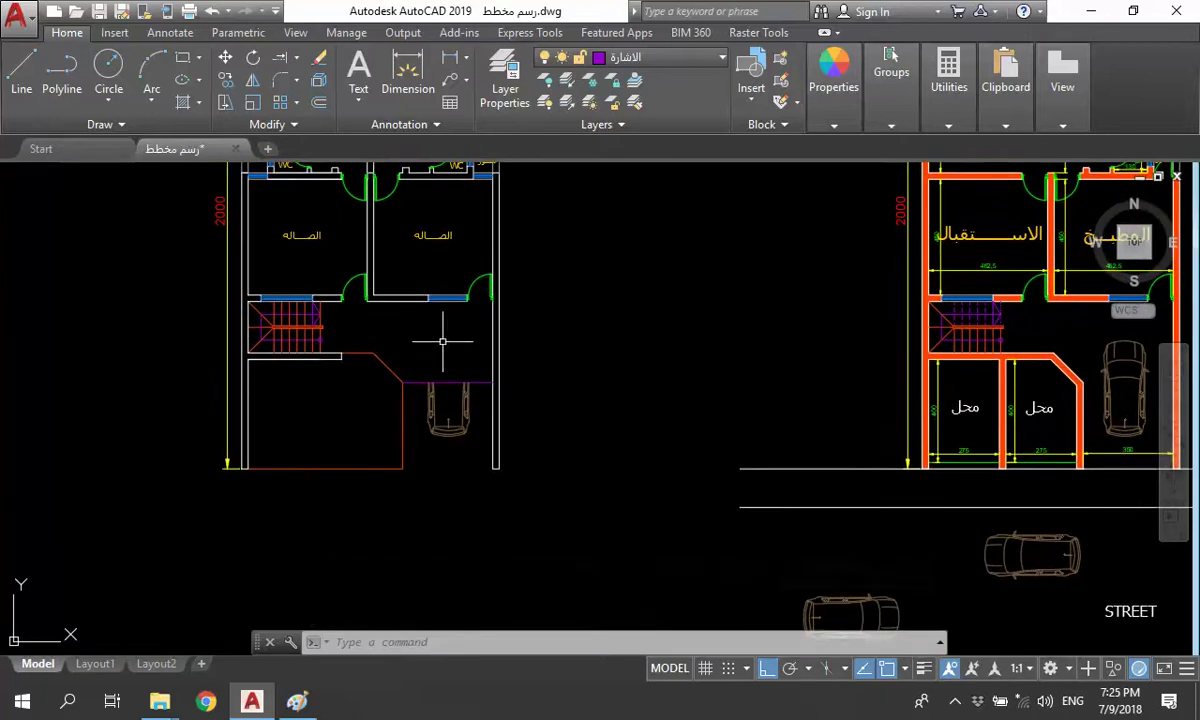
pyautogui.write('o')
pyautogui.press('Return')
pyautogui.write('10')
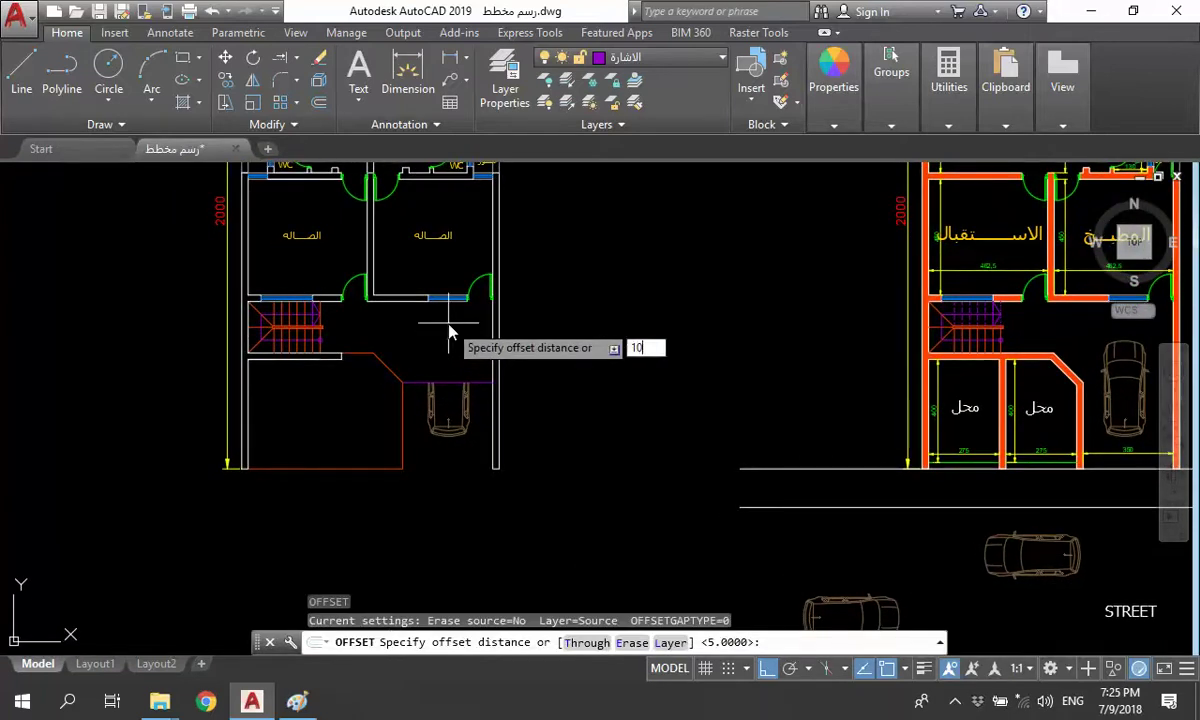
pyautogui.press('Return')
pyautogui.scroll(4, 446, 370)
pyautogui.click(451, 437)
pyautogui.click(458, 426)
pyautogui.scroll(2, 463, 420)
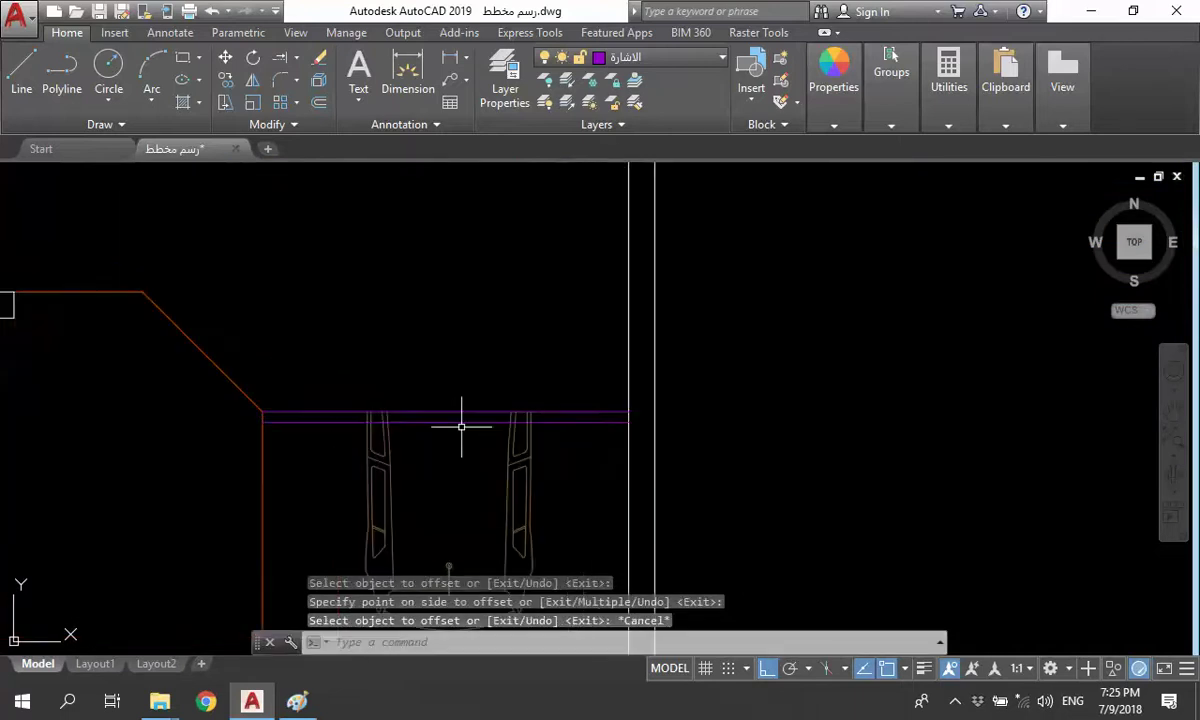
pyautogui.scroll(1, 554, 430)
pyautogui.press('Escape')
# - Trim the overhanging ends of the offset wall line
pyautogui.write('tr')
pyautogui.press('Return')
pyautogui.press('Return')
pyautogui.scroll(1, 539, 425)
pyautogui.click(635, 410)
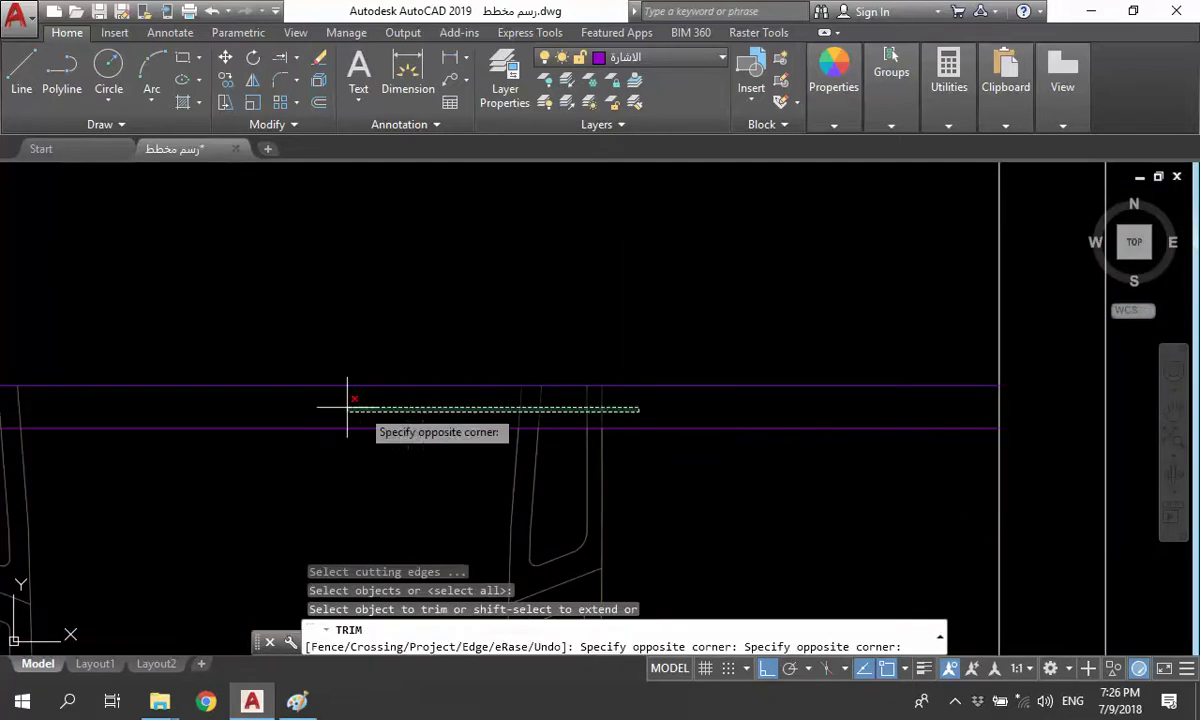
pyautogui.moveTo(13, 410); pyautogui.dragTo(347, 416, button='middle')
pyautogui.click(347, 416)
pyautogui.press('Escape')
pyautogui.scroll(-3, 466, 373)
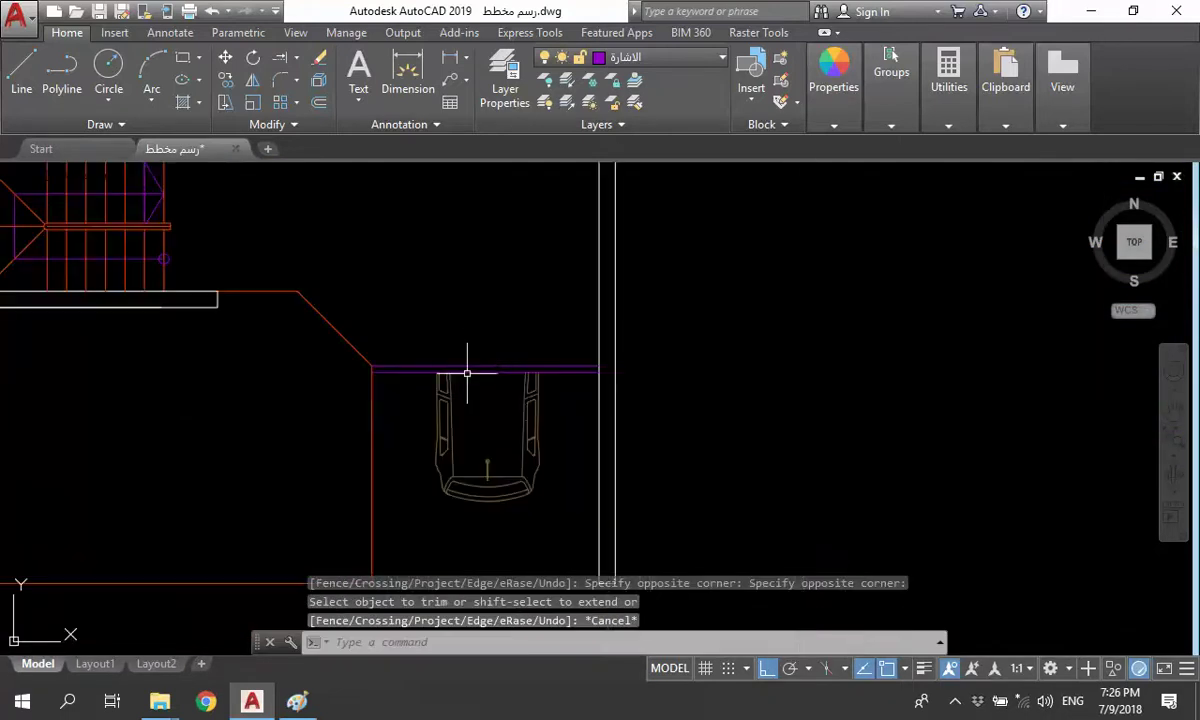
# - Apply the red wall's properties to the purple line
pyautogui.write('ma')
pyautogui.press('Return')
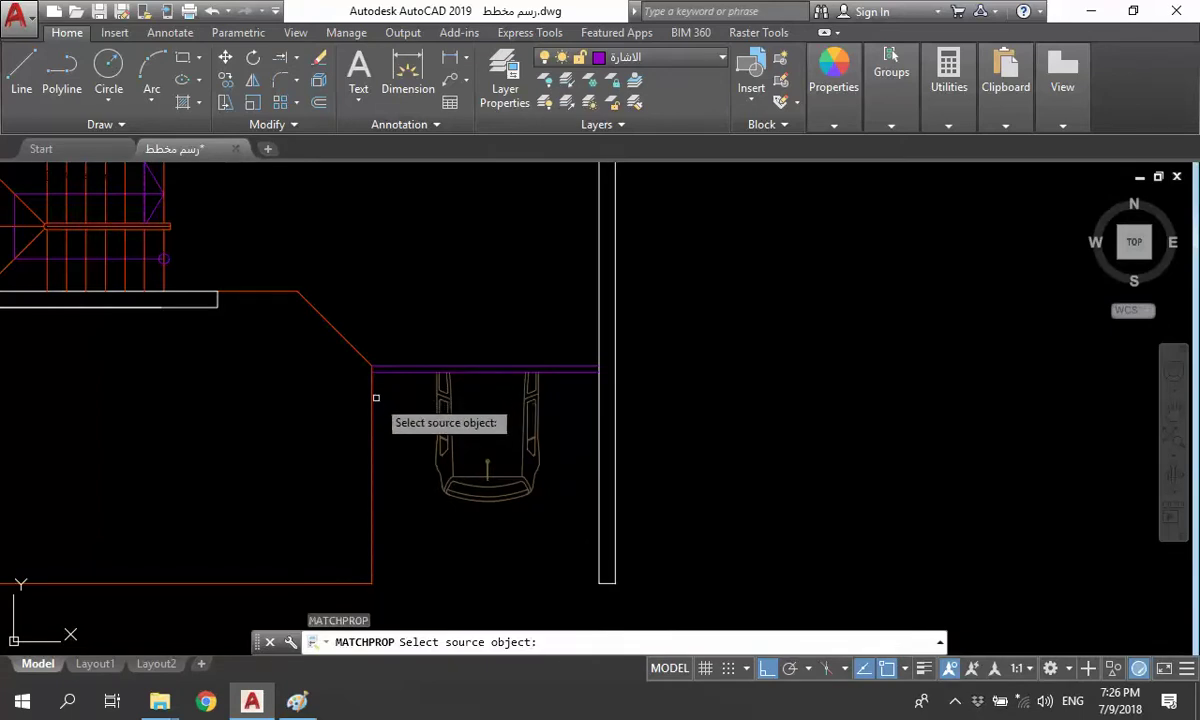
pyautogui.click(376, 398)
pyautogui.click(410, 375)
pyautogui.click(402, 348)
pyautogui.press('Escape')
pyautogui.scroll(-2, 421, 420)
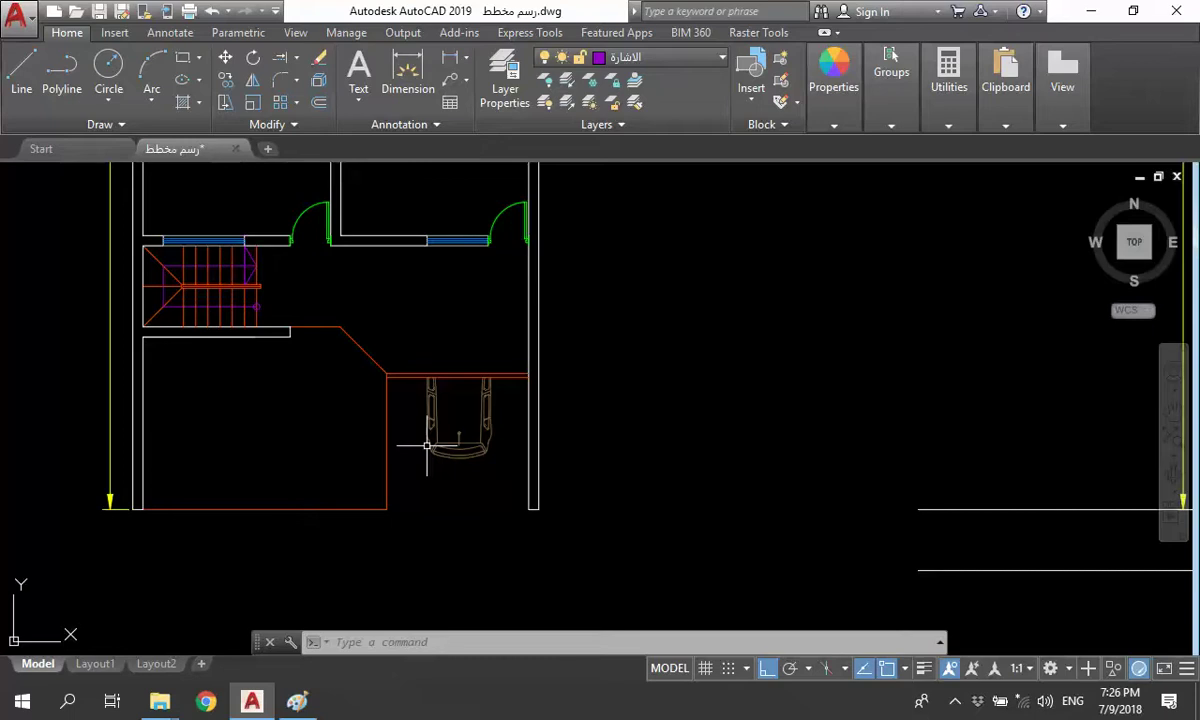
# - Delete the diagonal wall segments beside the garage
pyautogui.press('Escape')
pyautogui.click(364, 340)
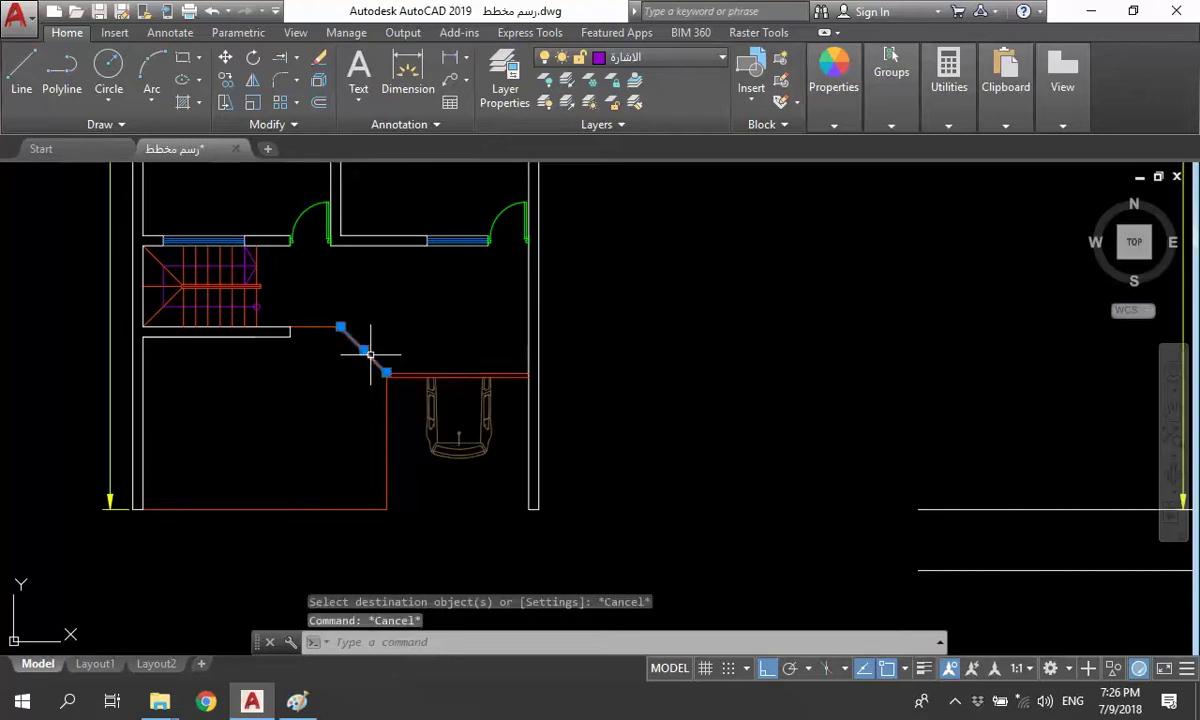
pyautogui.click(329, 310)
pyautogui.click(324, 308)
pyautogui.press('Delete')
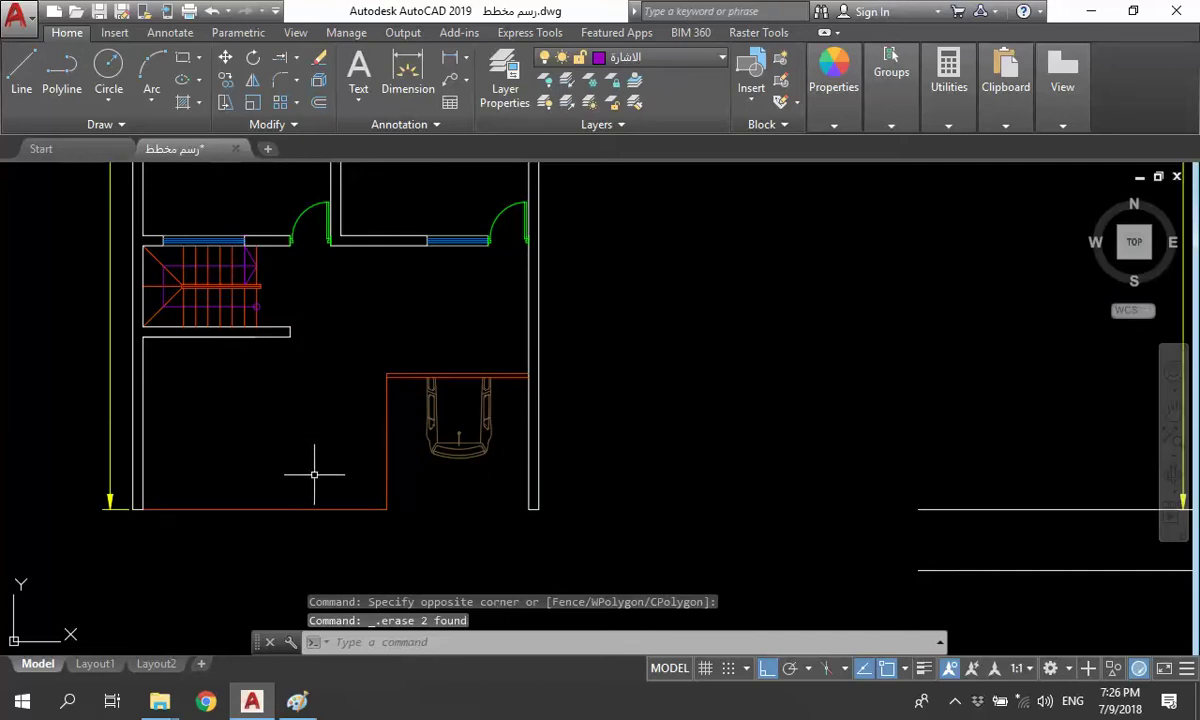
pyautogui.write('o')
# - Offset the bottom red garage wall 10 units to the inside
pyautogui.press('Return')
pyautogui.write('10')
pyautogui.press('Return')
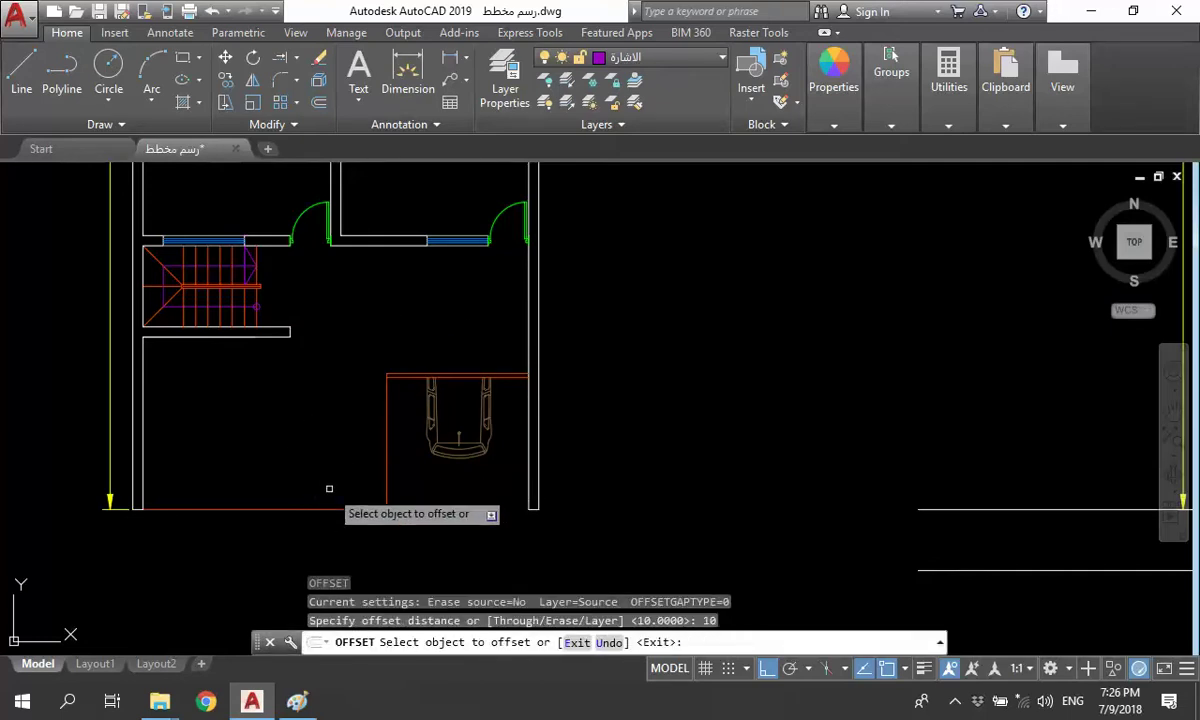
pyautogui.click(324, 512)
pyautogui.click(372, 487)
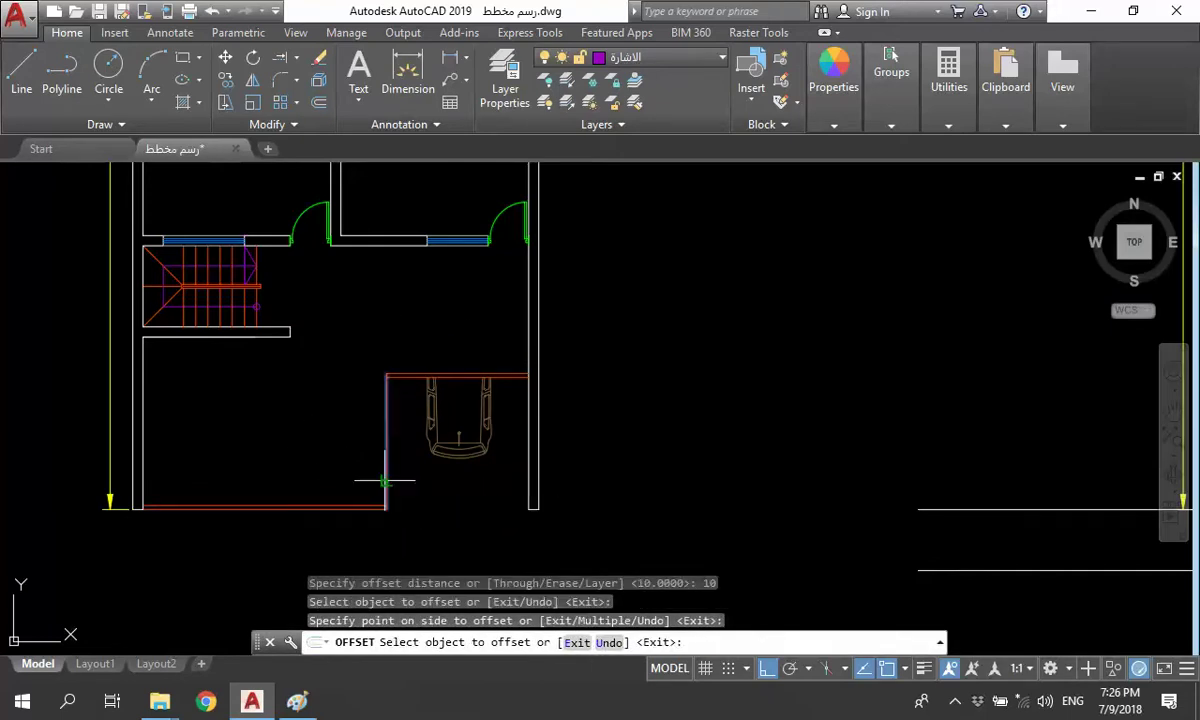
pyautogui.scroll(2, 400, 378)
pyautogui.press('Escape')
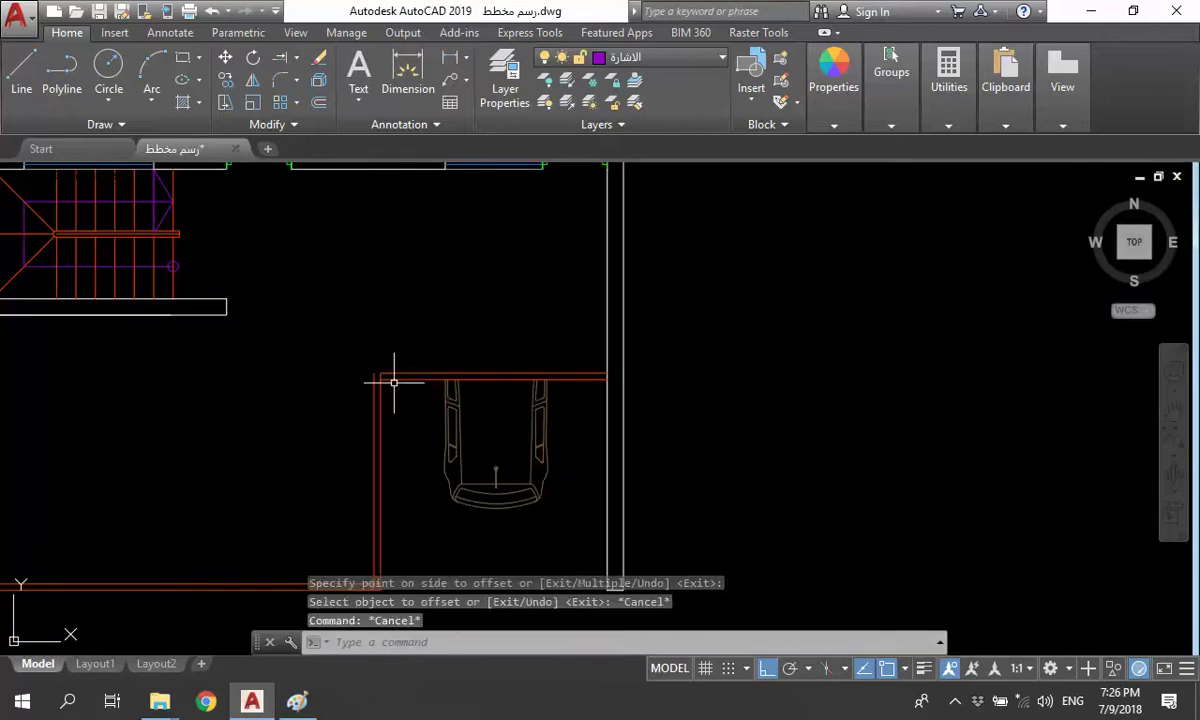
# - Select the الصاله room label in the left plan
pyautogui.write('ex')
pyautogui.press('Return')
pyautogui.press('Escape')
pyautogui.scroll(-5, 400, 370)
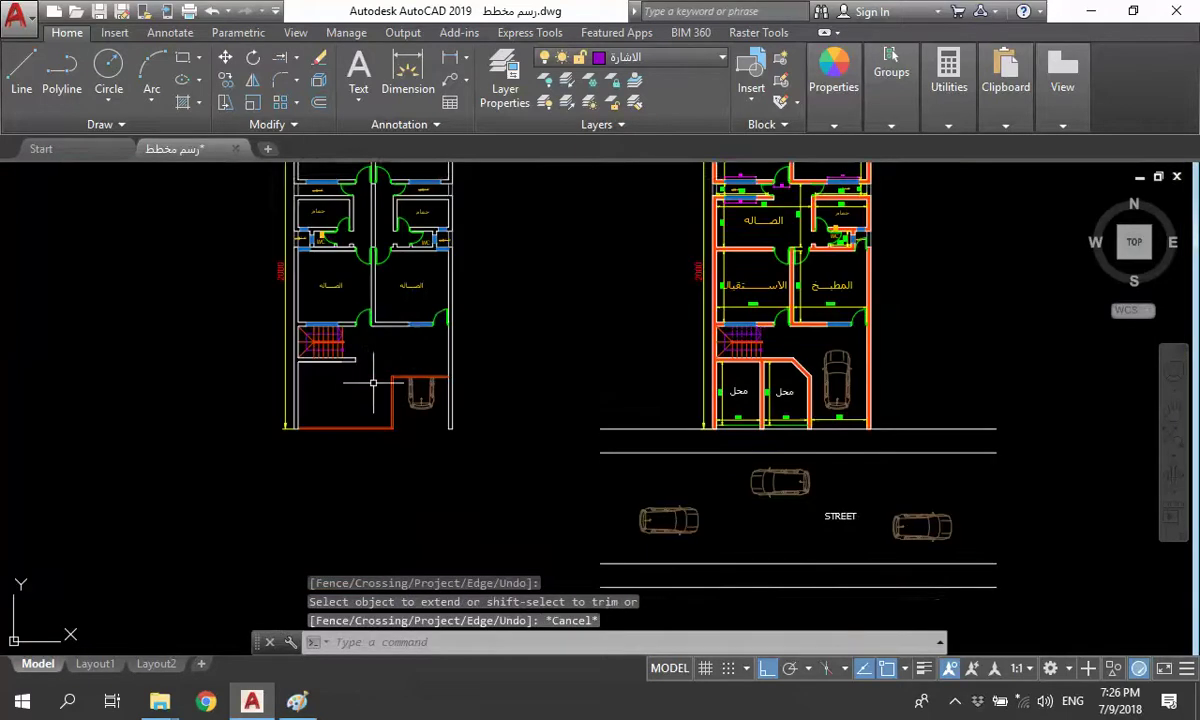
pyautogui.click(417, 317)
pyautogui.write('co')
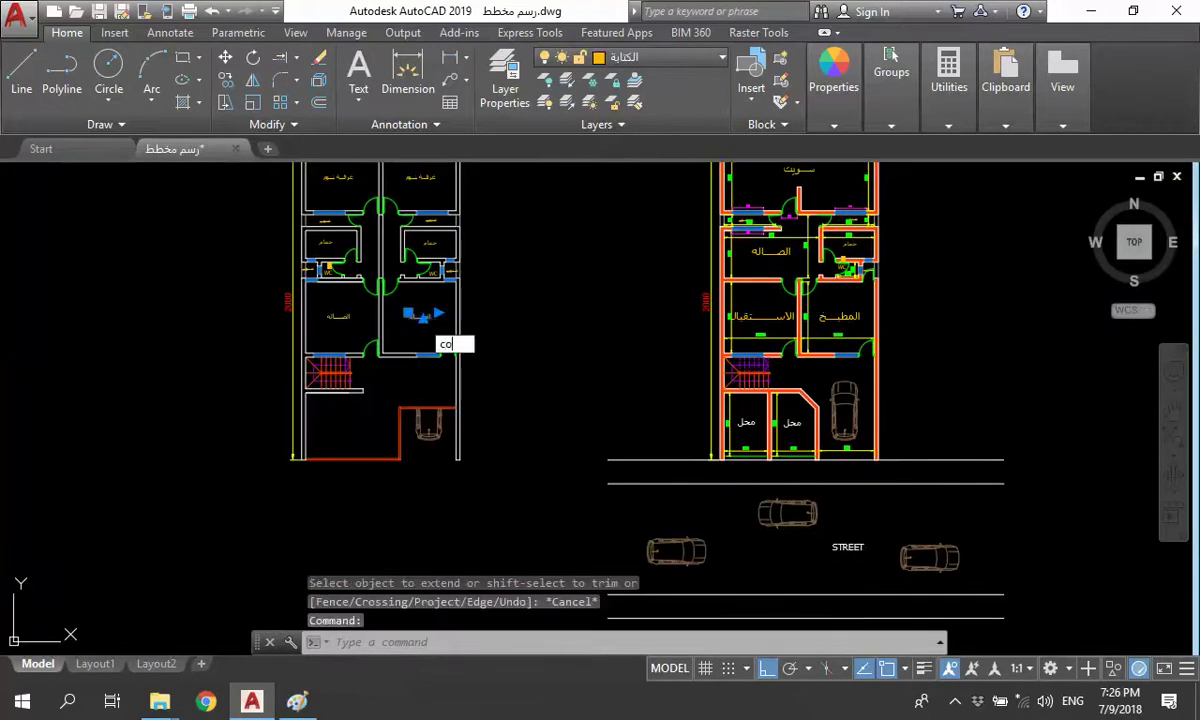
# - Copy the الصاله label down and change its text to بالكون
pyautogui.press('Return')
pyautogui.scroll(5, 438, 342)
pyautogui.click(401, 278)
pyautogui.press('Escape')
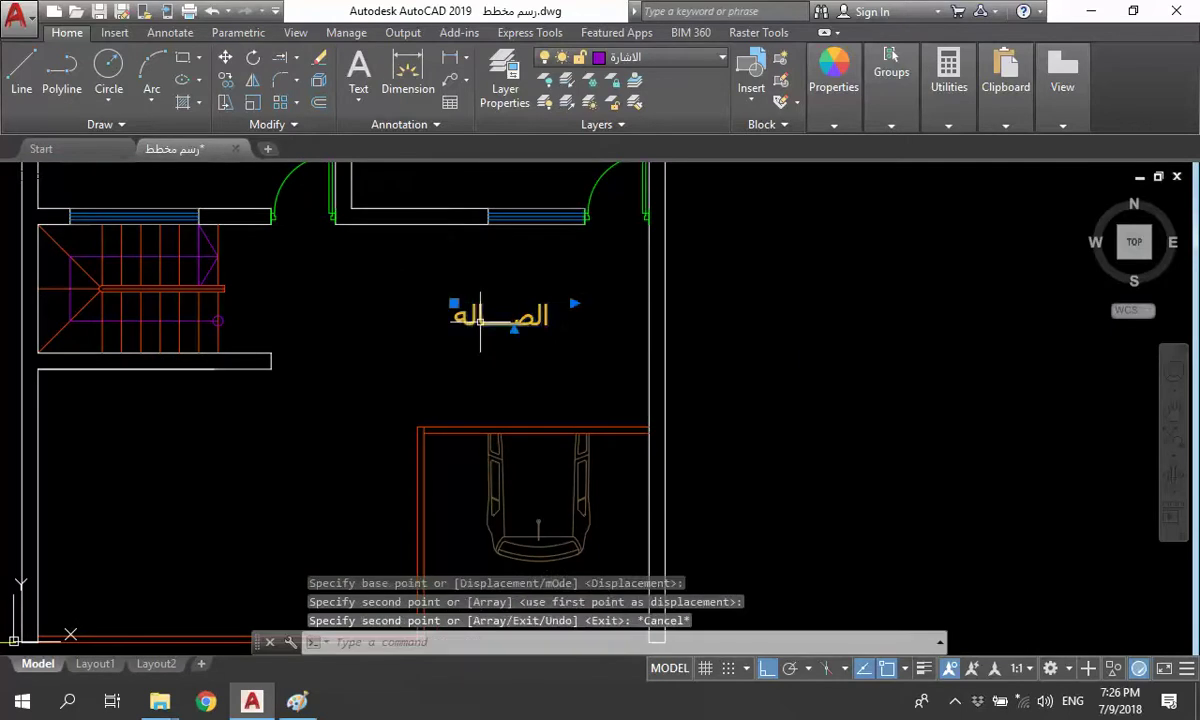
pyautogui.doubleClick(481, 321)
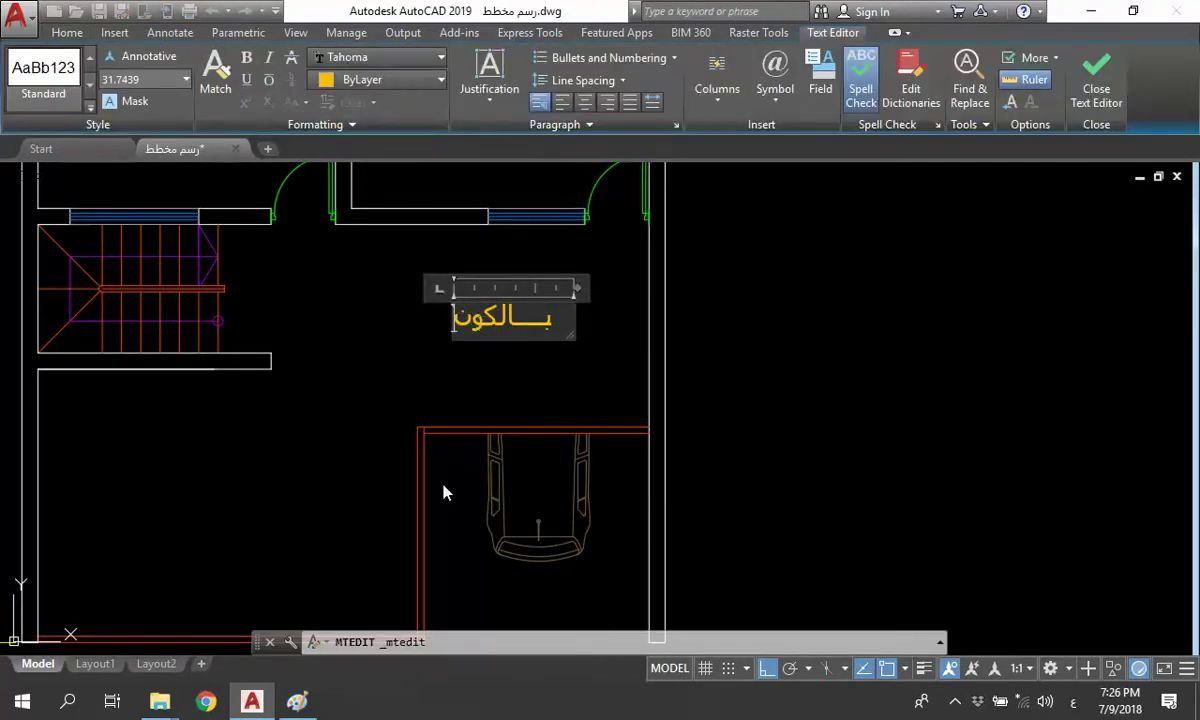
pyautogui.click(469, 394)
# - Copy the بالكون label into the lower-left room and rename it سطح
pyautogui.click(555, 335)
pyautogui.click(435, 304)
pyautogui.write('c')
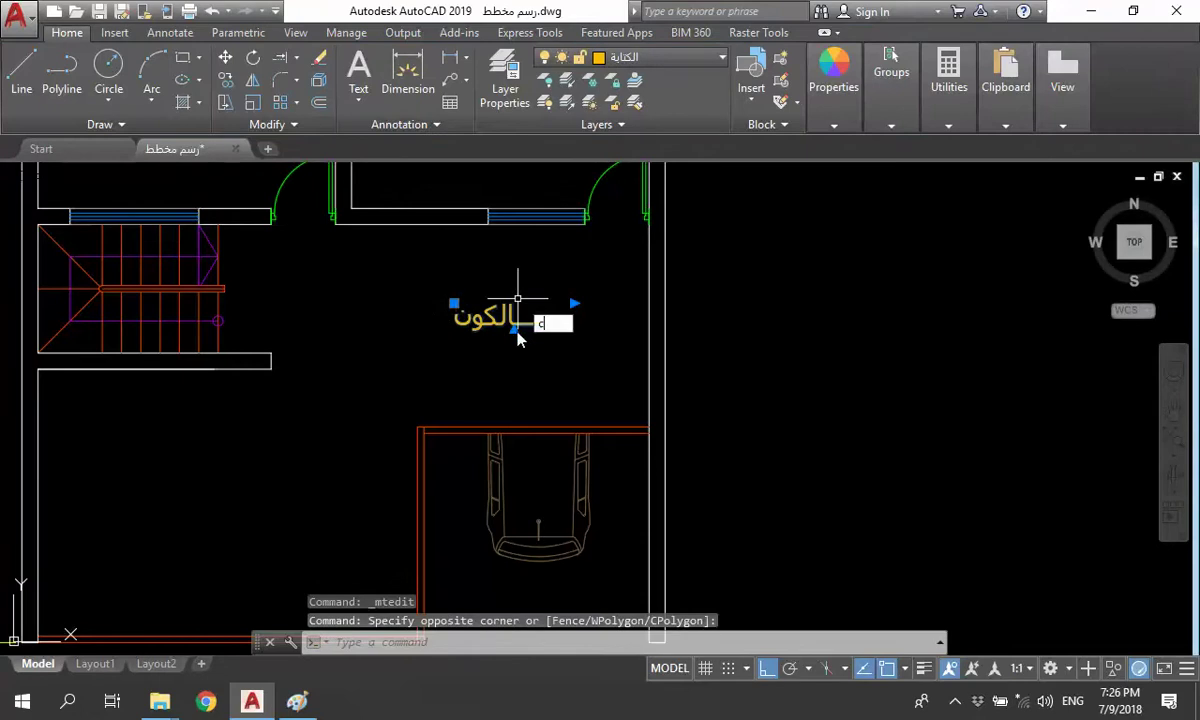
pyautogui.press('Return')
pyautogui.click(573, 325)
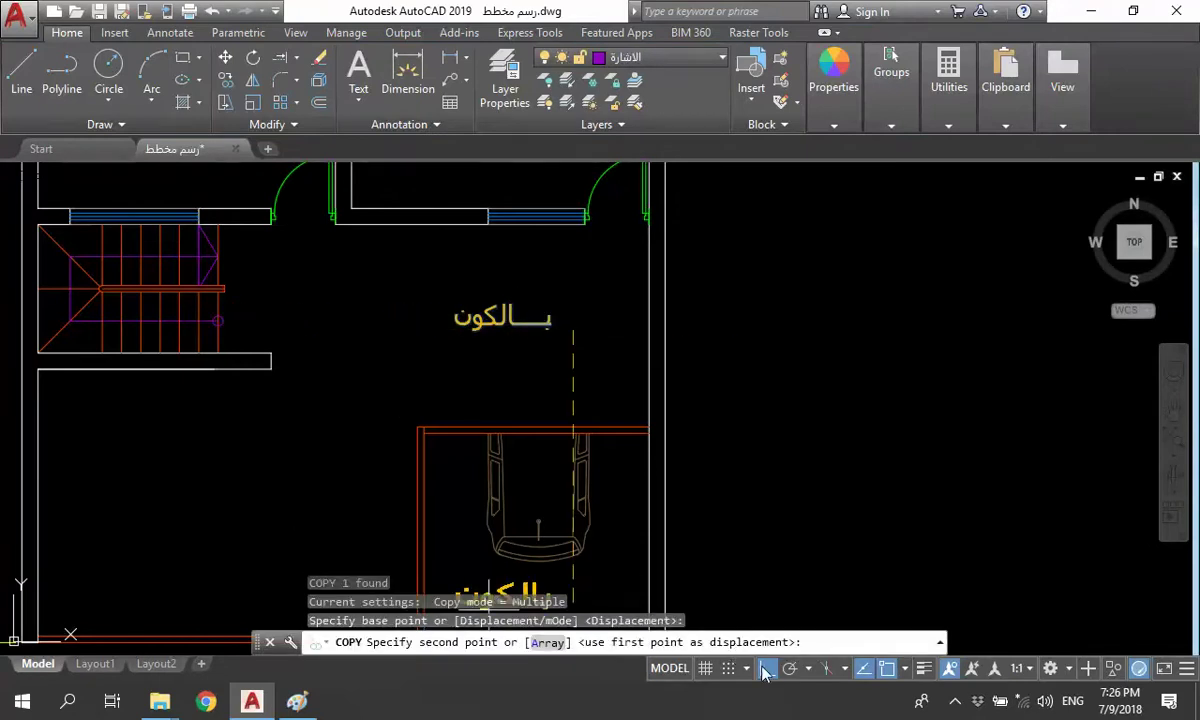
pyautogui.click(765, 672)
pyautogui.scroll(-2, 613, 510)
pyautogui.click(401, 509)
pyautogui.press('Escape')
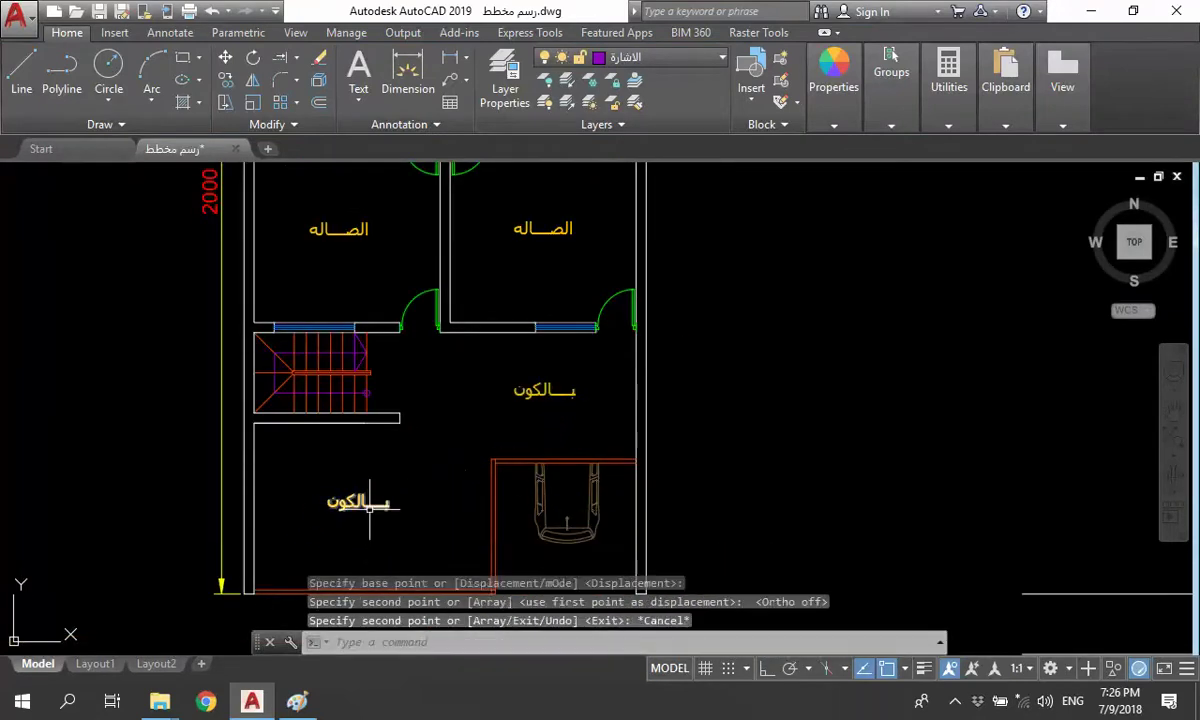
pyautogui.doubleClick(372, 504)
pyautogui.write('سطح')
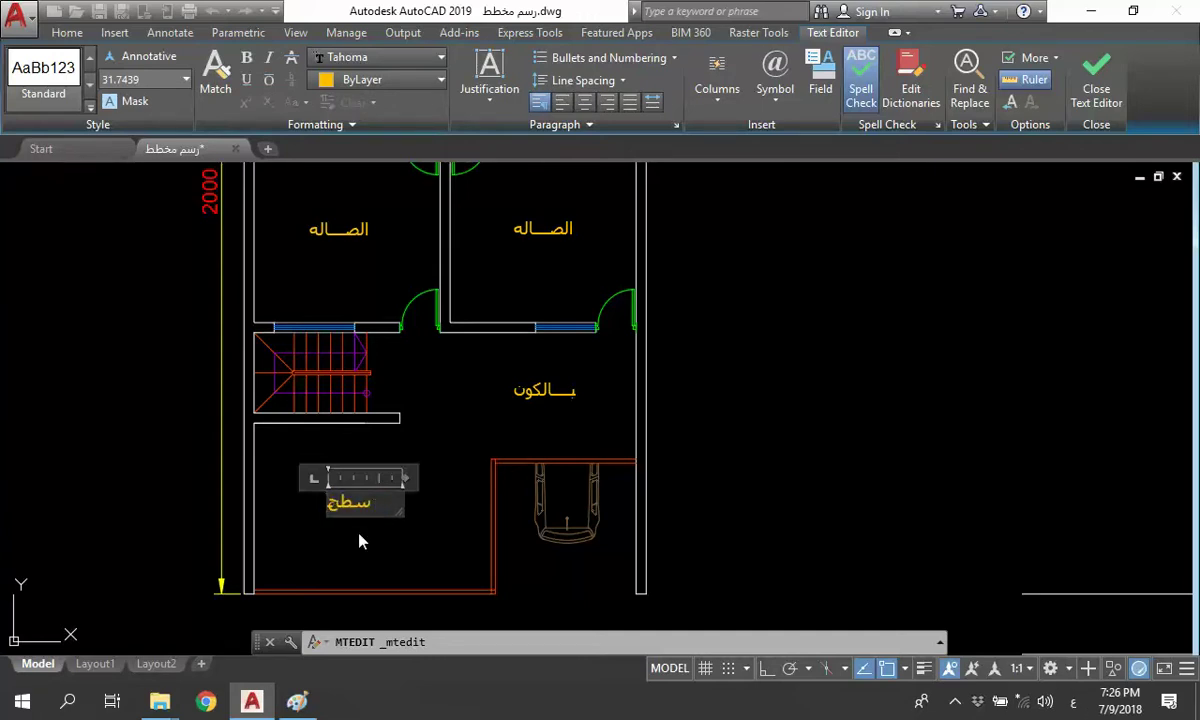
pyautogui.click(362, 541)
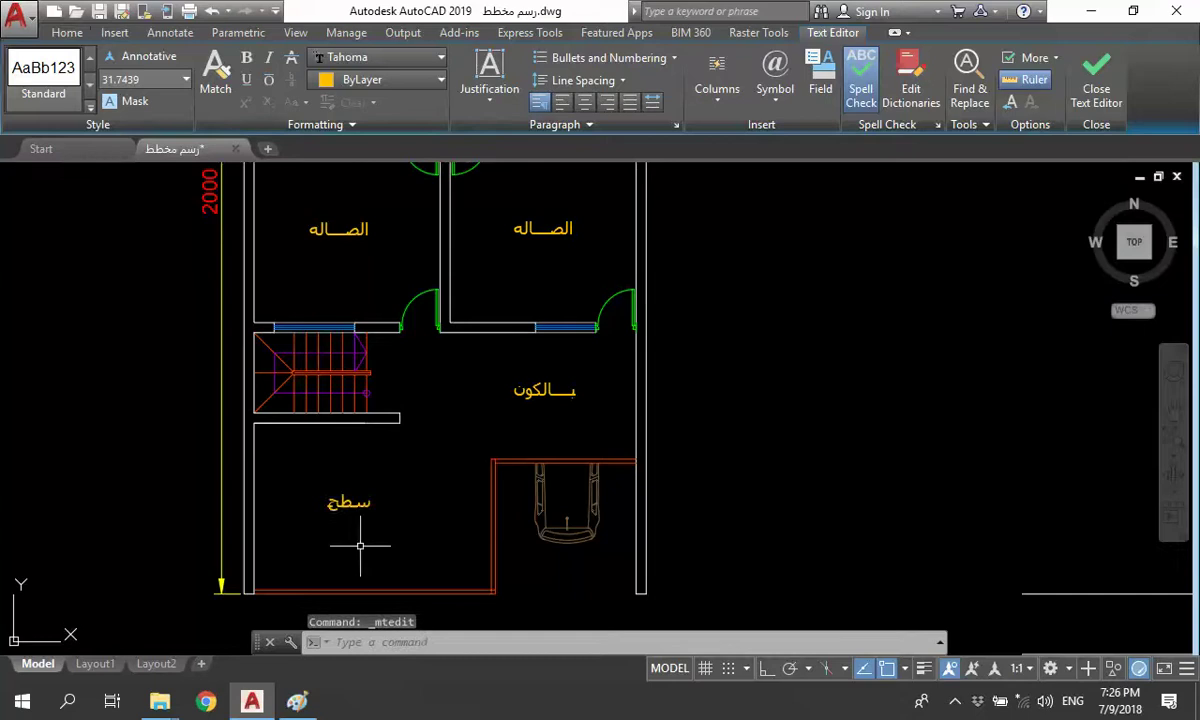
# - Save the drawing with Ctrl+S
pyautogui.scroll(-3, 322, 384)
pyautogui.hotkey('ctrl', 's')
pyautogui.moveTo(412, 467)
pyautogui.mouseDown(button='middle')
pyautogui.moveTo(449, 544)
pyautogui.moveTo(439, 548)
pyautogui.mouseUp(button='middle')
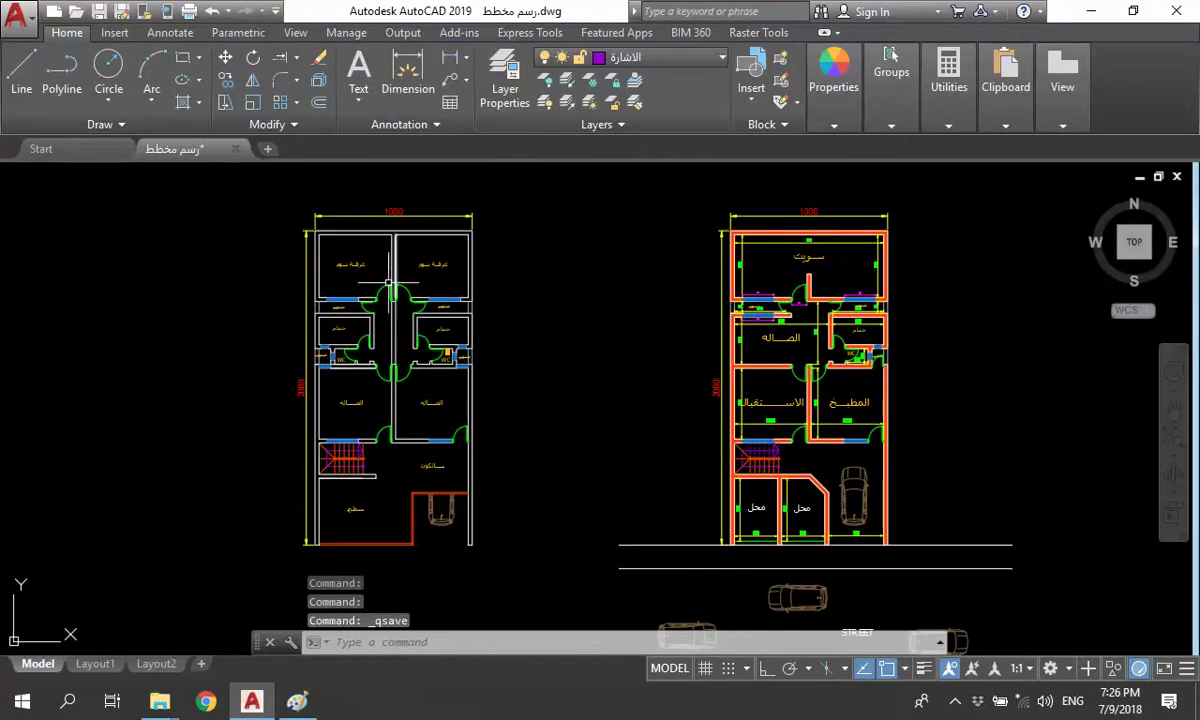
# - Zoom in on the left plan, clear the selection, and start the Layers panel Isolate tool
pyautogui.scroll(3, 381, 264)
pyautogui.scroll(1, 395, 267)
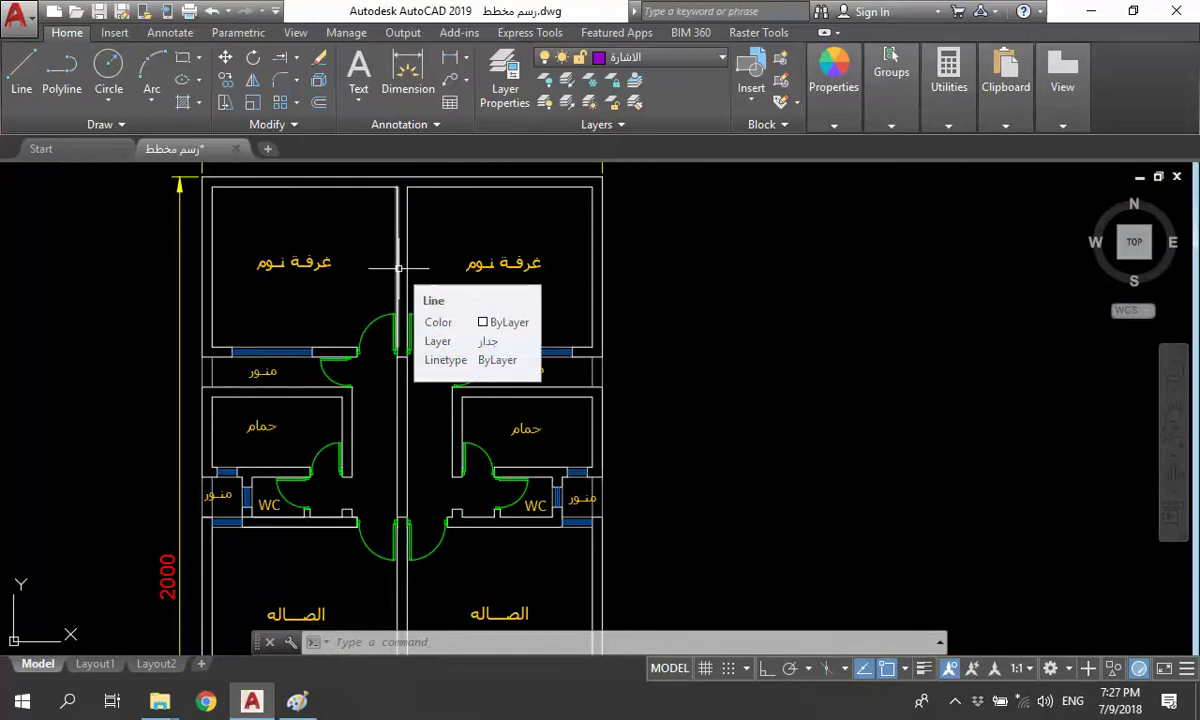
pyautogui.click(697, 611)
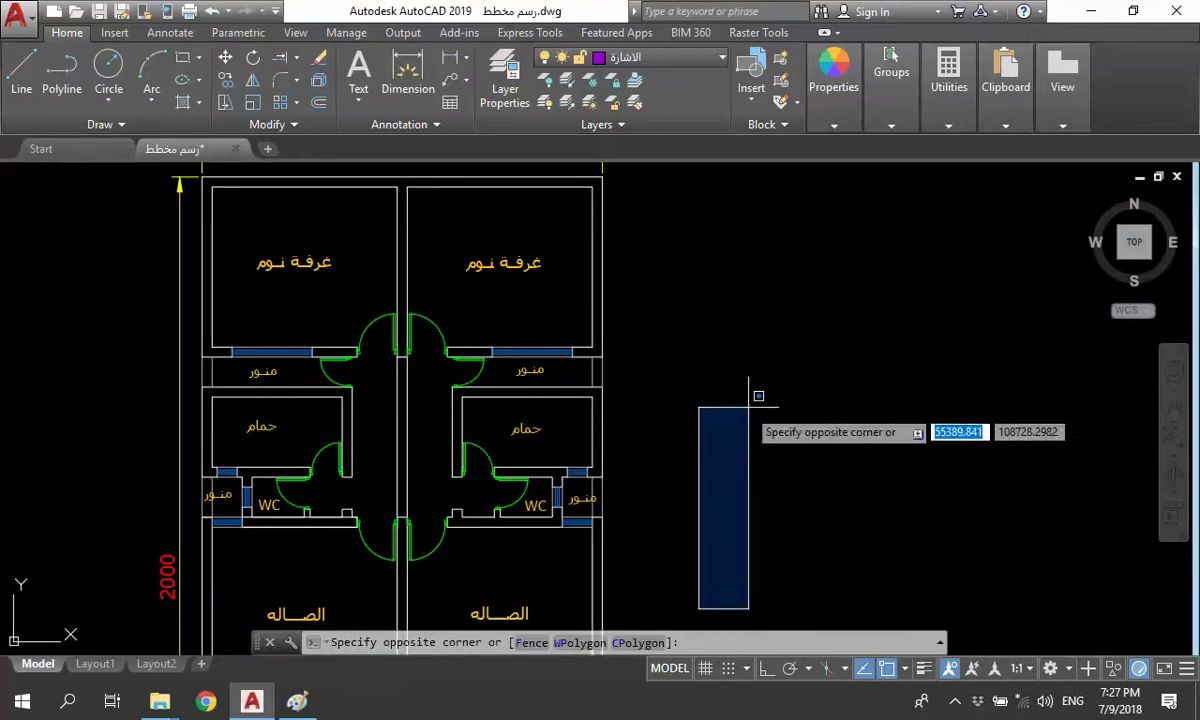
pyautogui.click(745, 395)
pyautogui.scroll(3, 390, 265)
pyautogui.scroll(3, 405, 335)
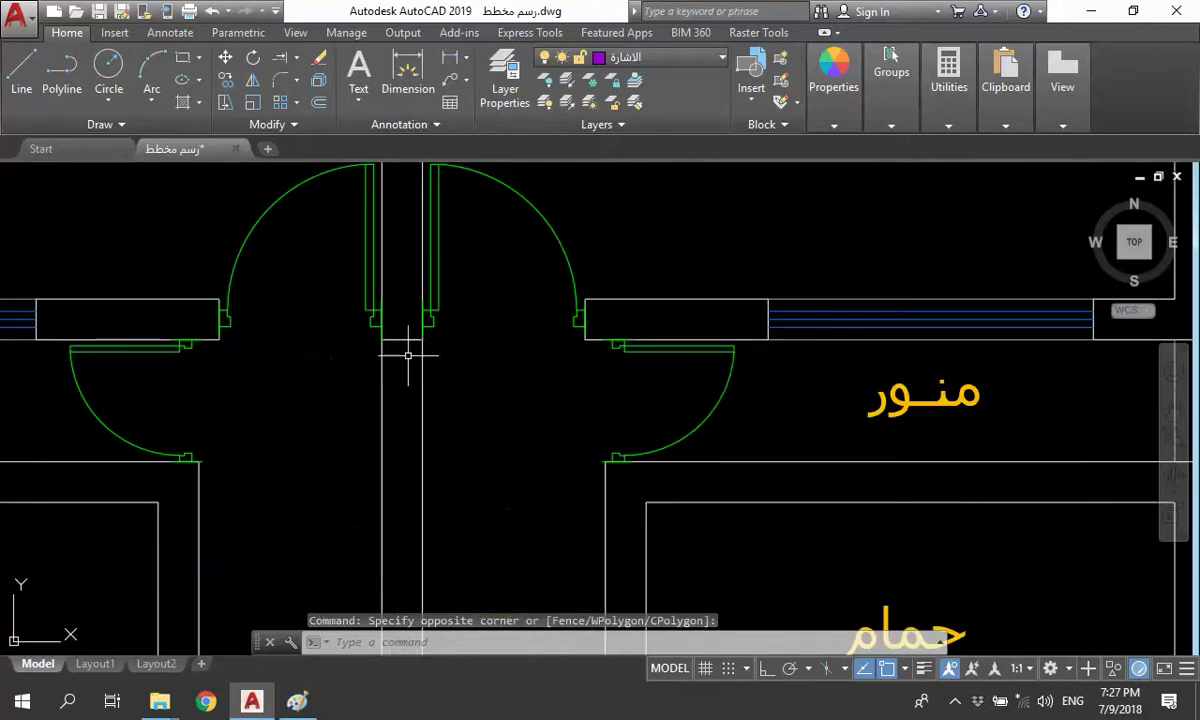
pyautogui.click(407, 328)
pyautogui.click(399, 394)
pyautogui.click(390, 382)
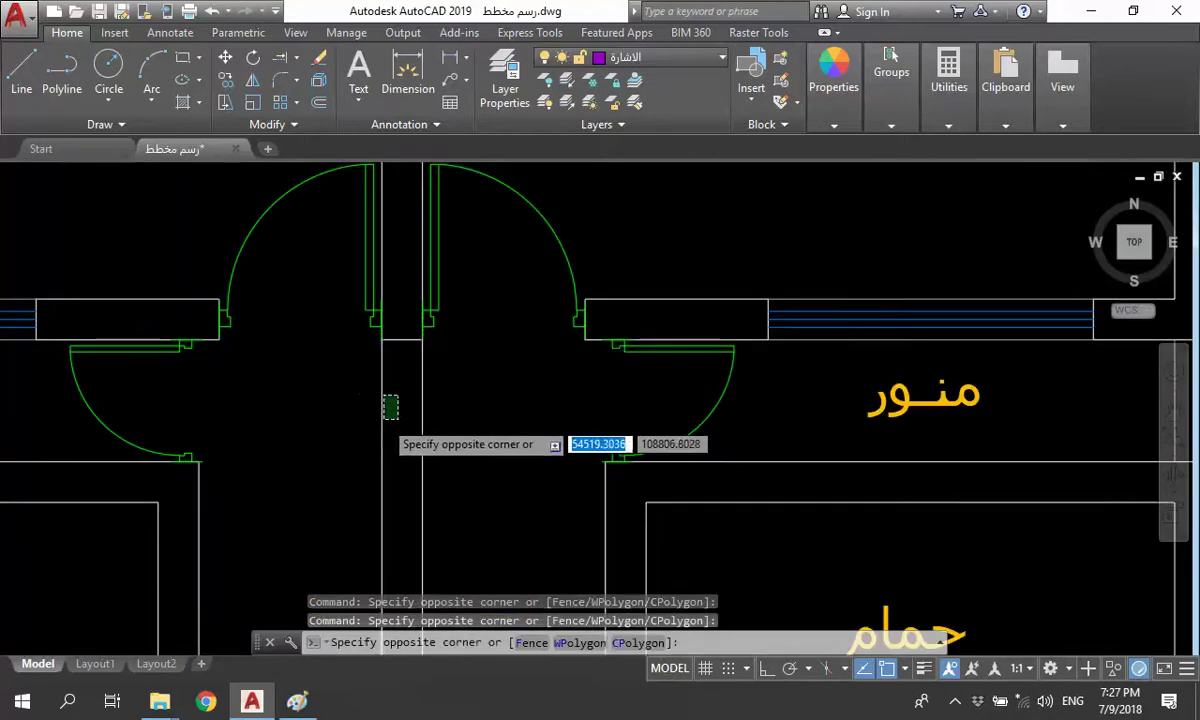
pyautogui.scroll(-5, 382, 425)
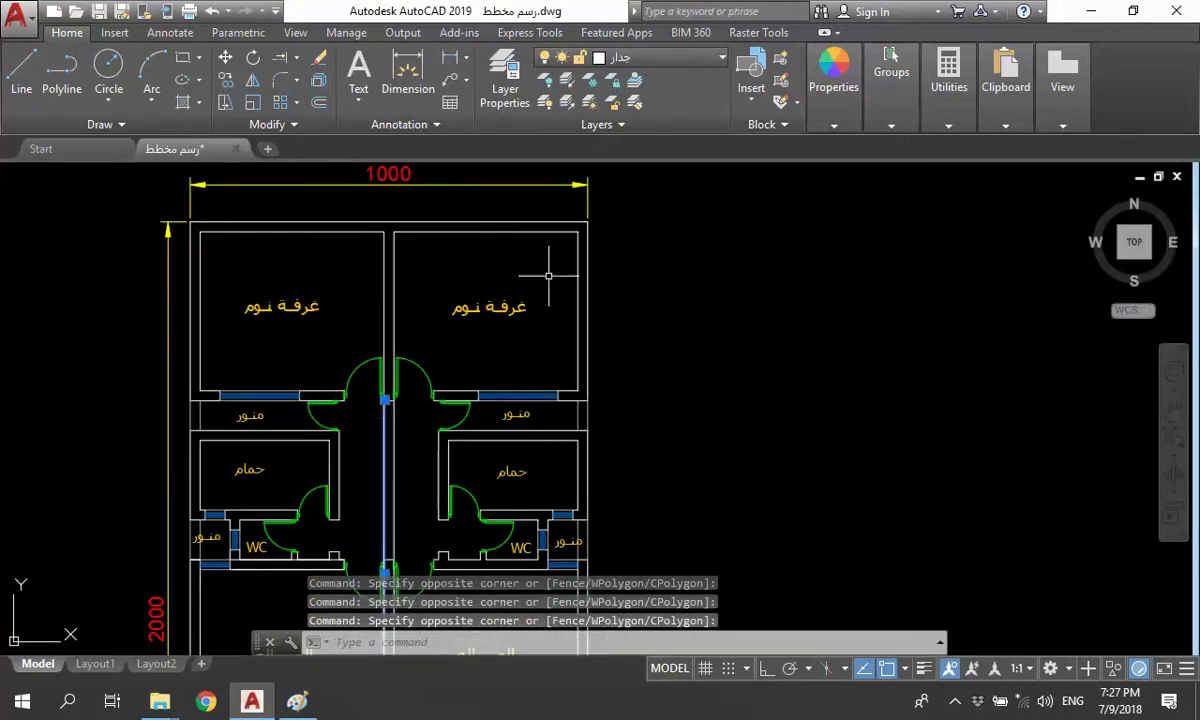
pyautogui.press('Escape')
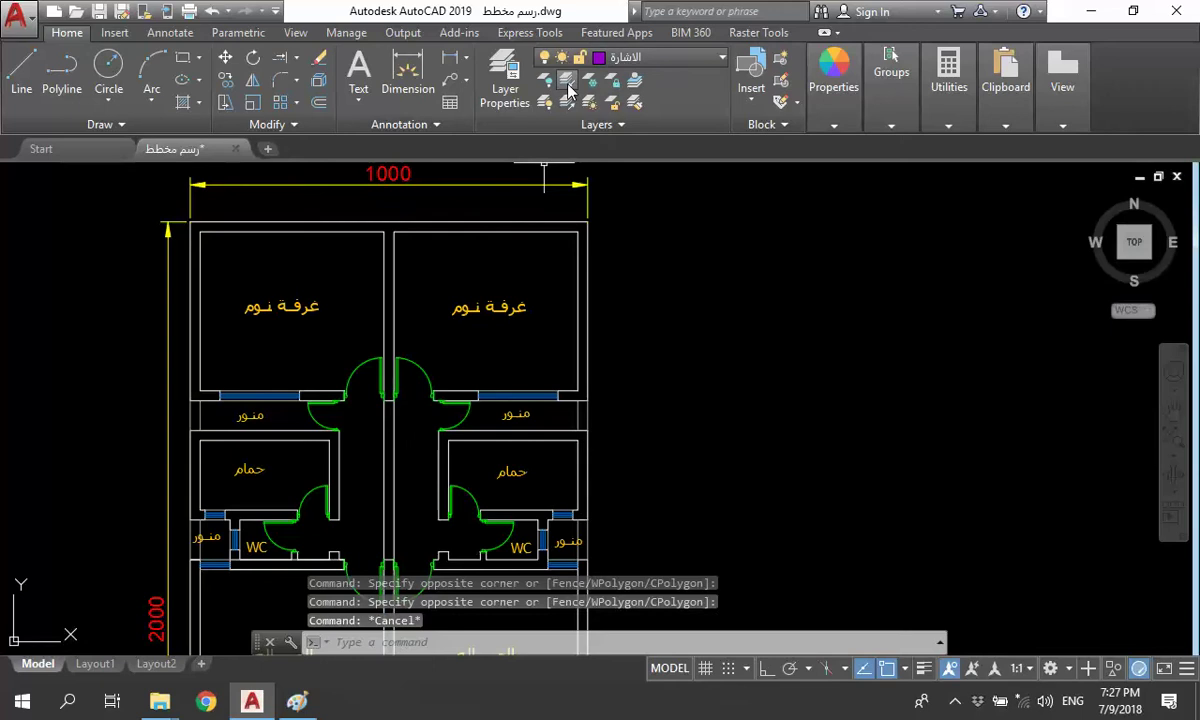
pyautogui.click(567, 85)
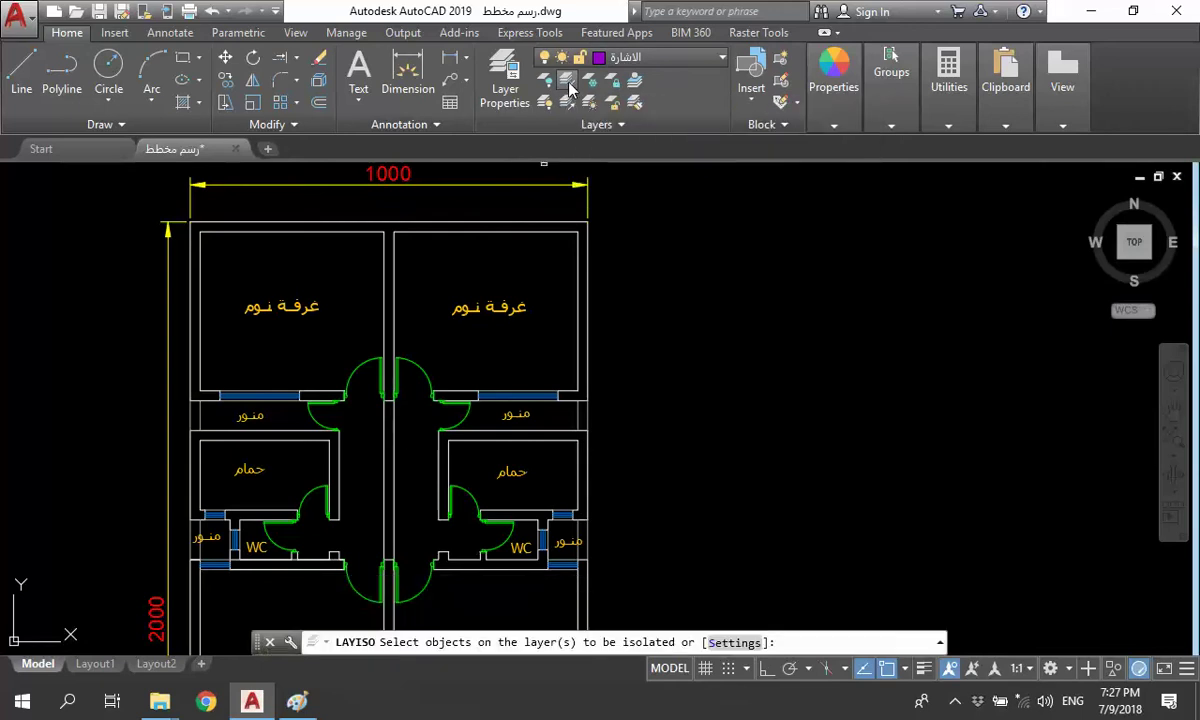
# - Isolate the wall layer and erase the small stray wall fragment
pyautogui.click(394, 290)
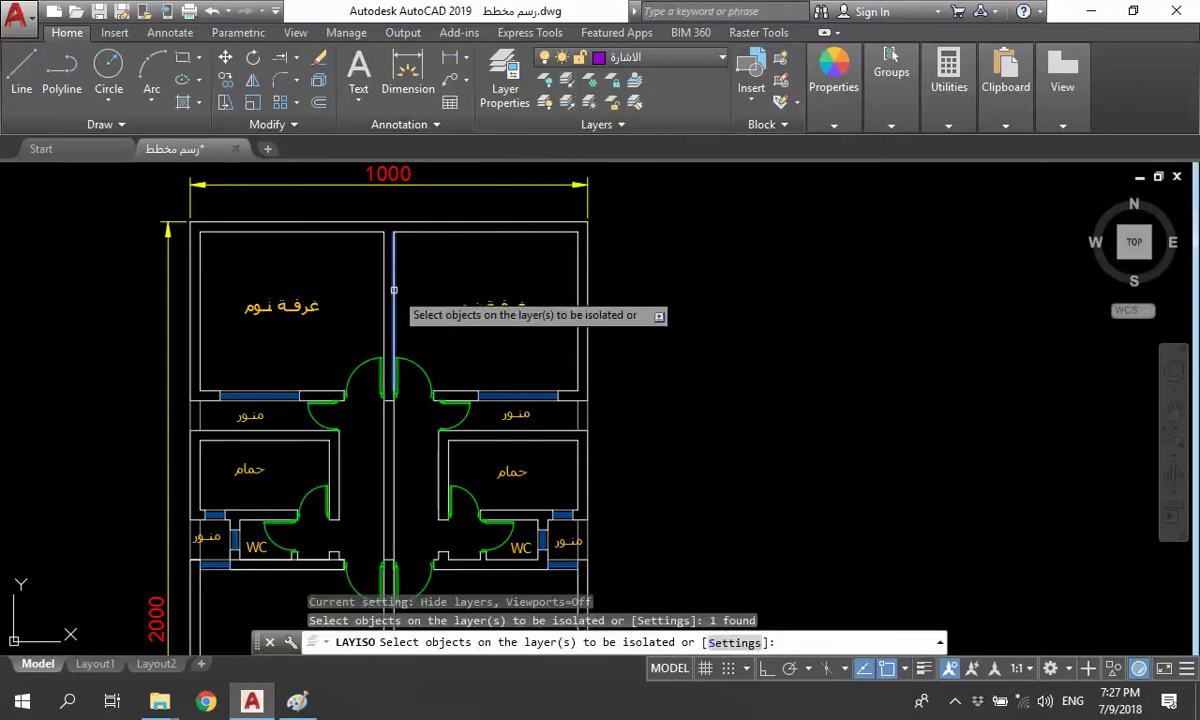
pyautogui.press('Return')
pyautogui.scroll(-6, 394, 290)
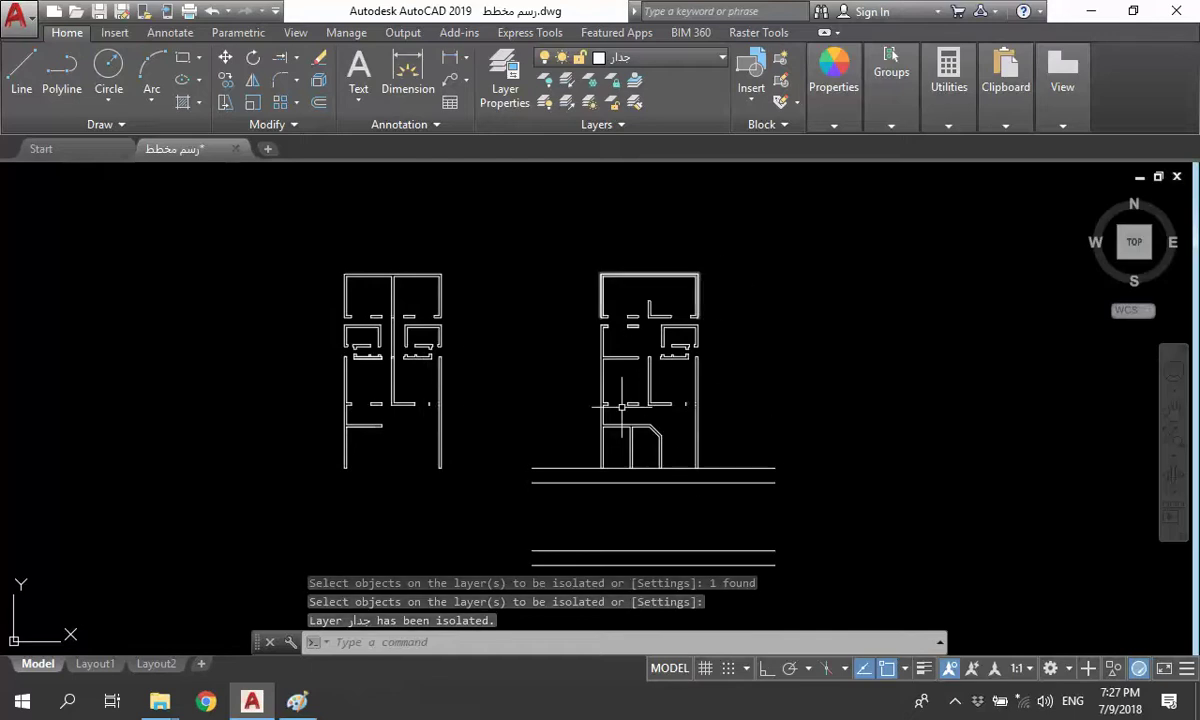
pyautogui.scroll(2, 394, 348)
pyautogui.scroll(2, 394, 348)
pyautogui.scroll(2, 390, 360)
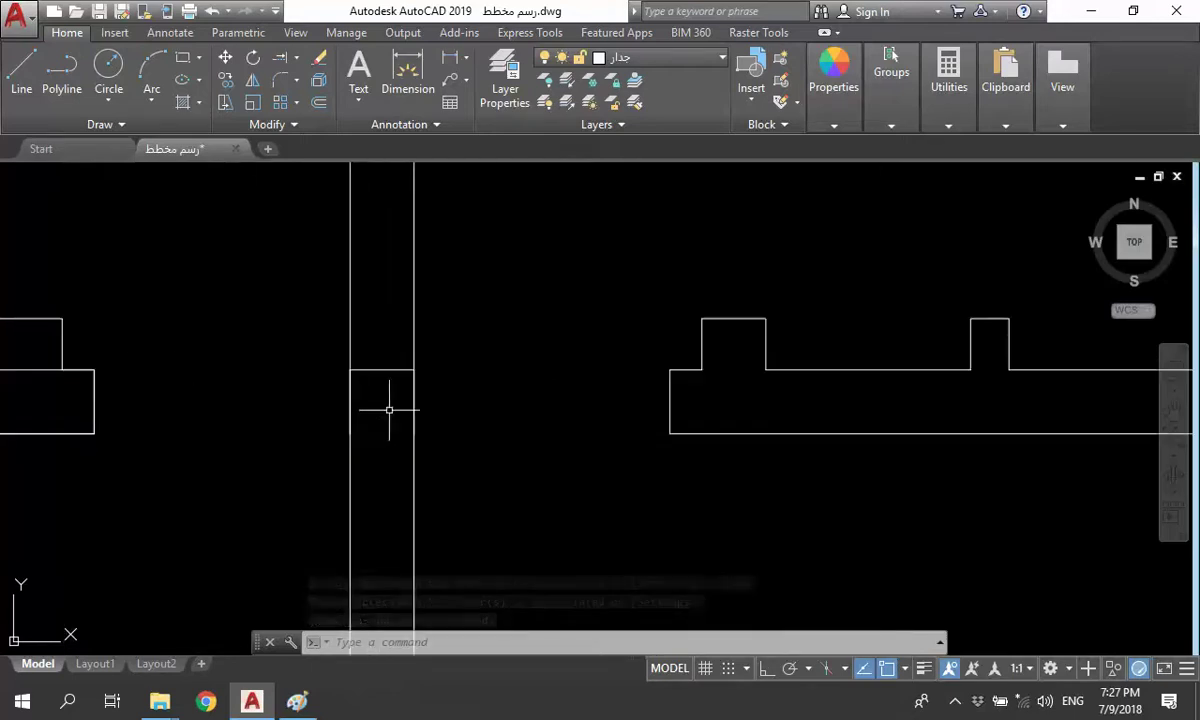
pyautogui.click(385, 365)
pyautogui.scroll(1, 392, 410)
pyautogui.press('Delete')
pyautogui.moveTo(391, 356); pyautogui.dragTo(393, 560, button='middle')
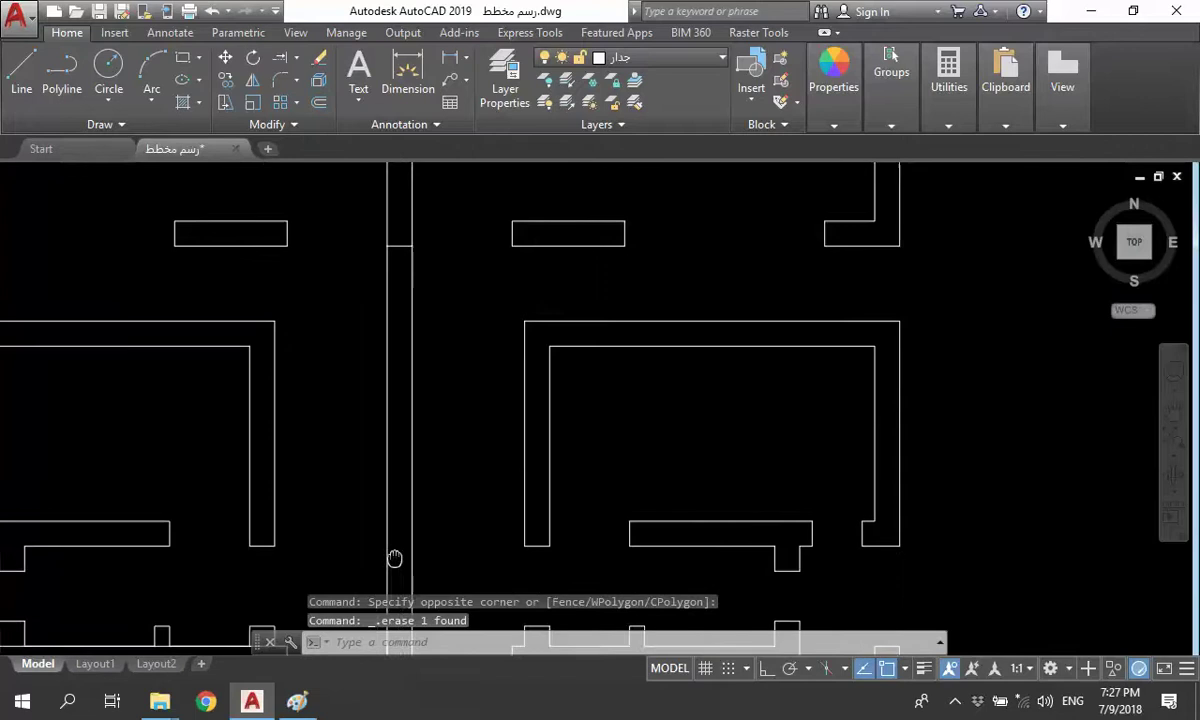
pyautogui.click(410, 234)
pyautogui.click(413, 307)
pyautogui.scroll(-3, 413, 307)
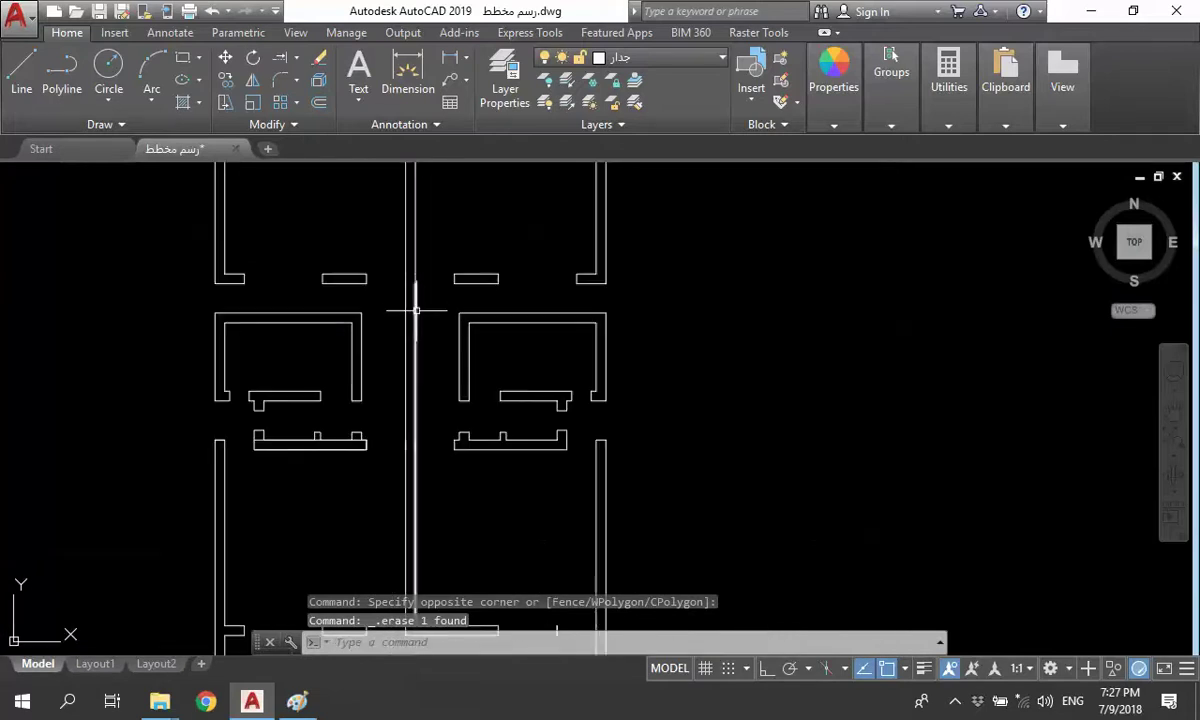
# - Use MATCHPROP (MA) to copy the middle wall's properties onto the surrounding wall lines
pyautogui.write('ma')
pyautogui.press('Return')
pyautogui.click(417, 345)
pyautogui.scroll(-2, 435, 390)
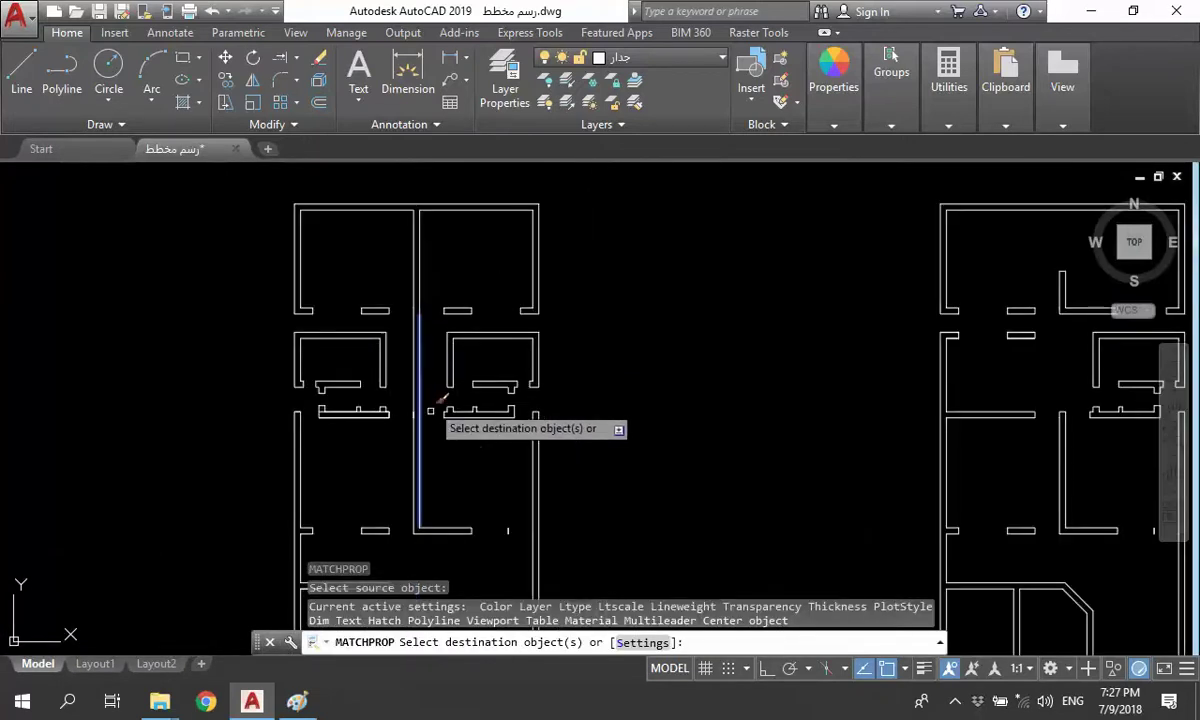
pyautogui.click(429, 536)
pyautogui.click(397, 210)
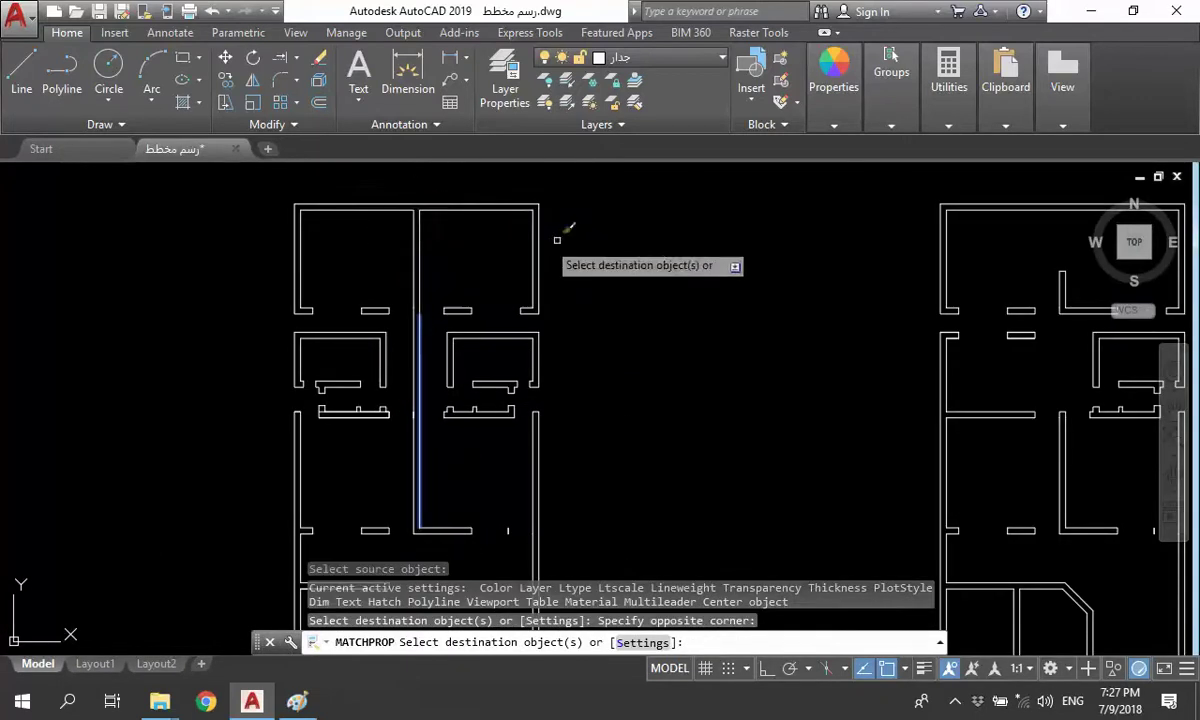
pyautogui.click(557, 240)
pyautogui.click(228, 186)
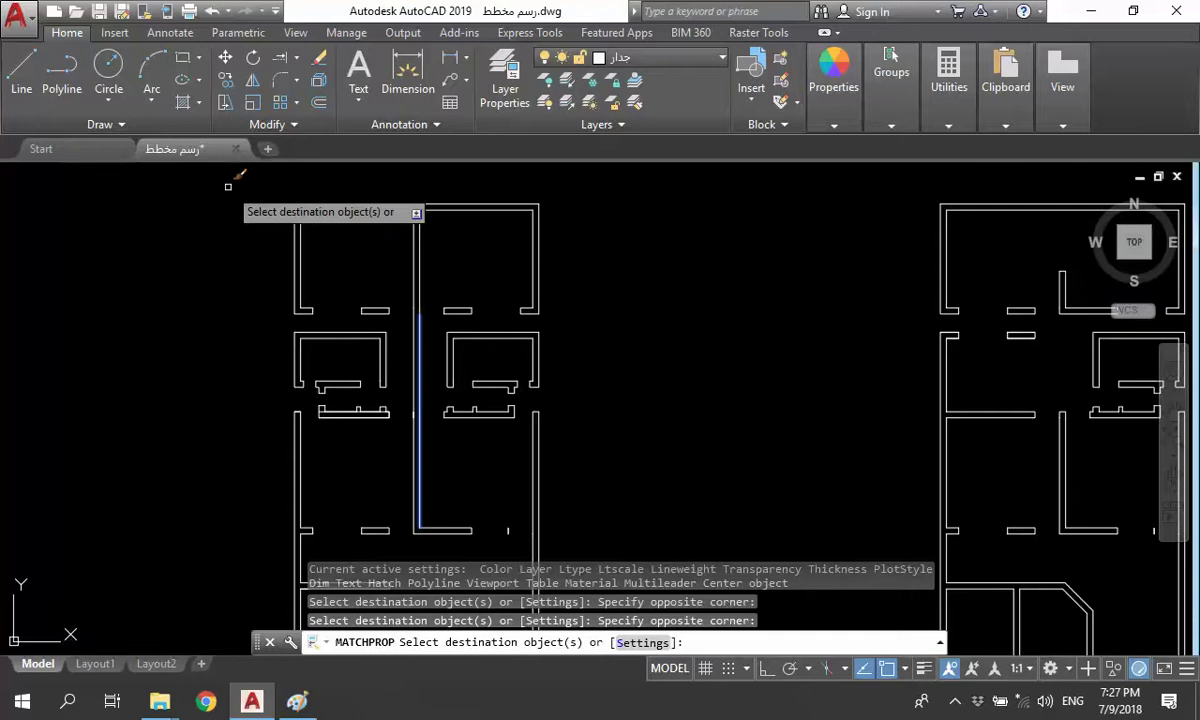
pyautogui.press('Escape')
pyautogui.scroll(2, 416, 241)
# - Start trimming the furniture block lines with TRIM (TR), then cancel it
pyautogui.moveTo(557, 327); pyautogui.dragTo(557, 227, button='middle')
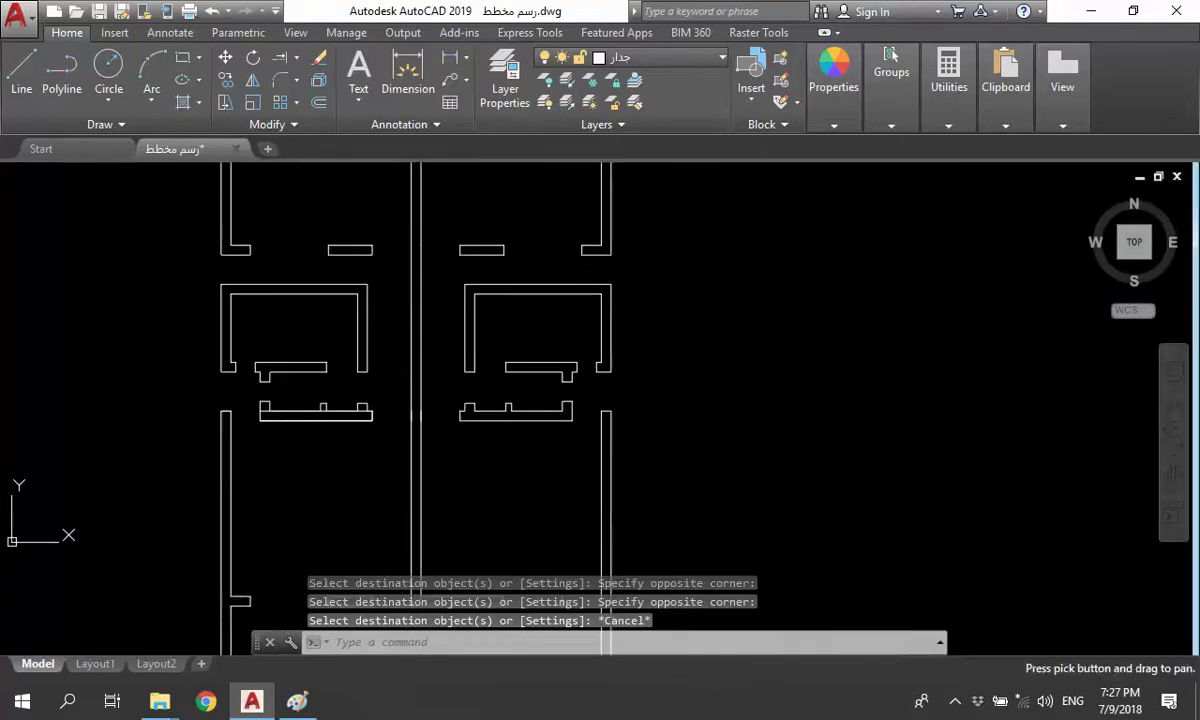
pyautogui.moveTo(595, 370); pyautogui.dragTo(597, 328, button='middle')
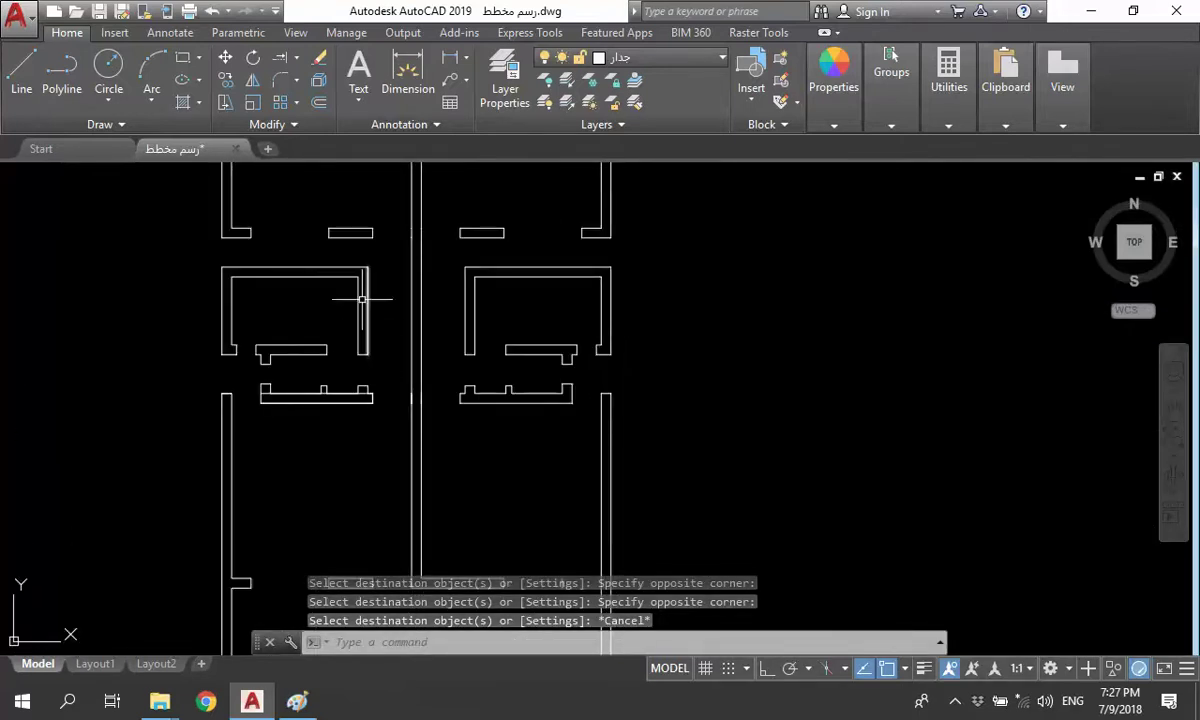
pyautogui.scroll(3, 356, 394)
pyautogui.scroll(2, 356, 402)
pyautogui.scroll(3, 357, 415)
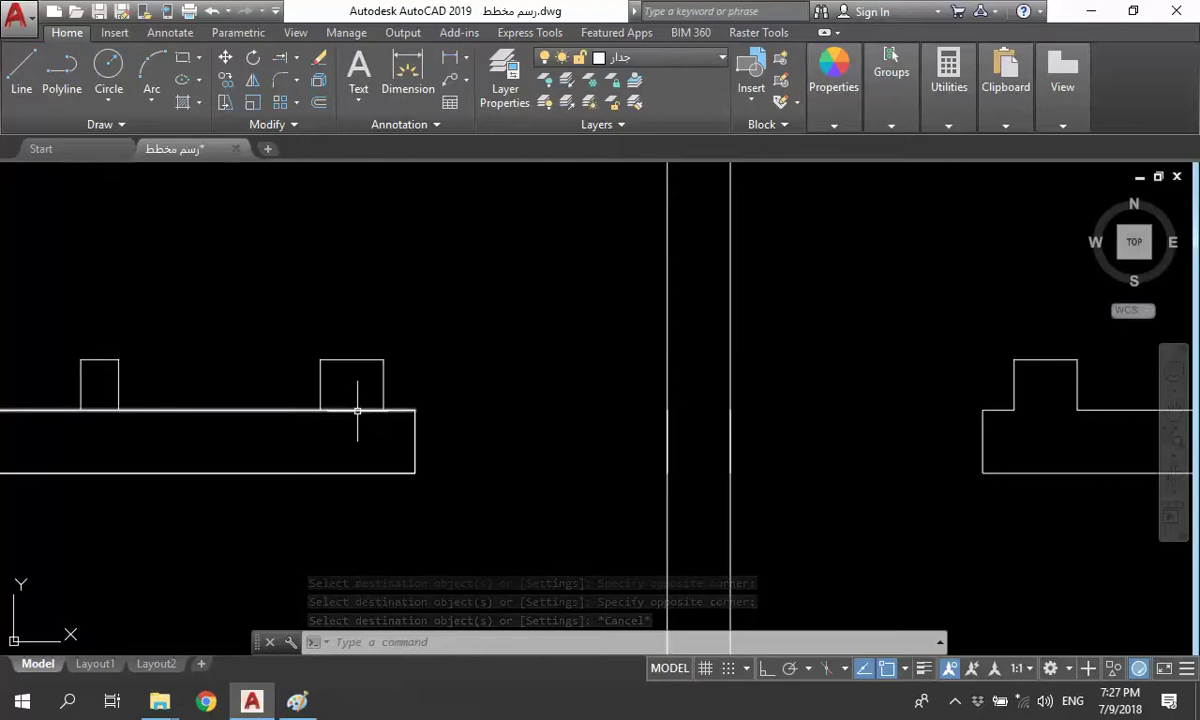
pyautogui.write('tr')
pyautogui.press('Return')
pyautogui.press('Return')
pyautogui.click(351, 407)
pyautogui.press('Escape')
pyautogui.scroll(-5, 380, 392)
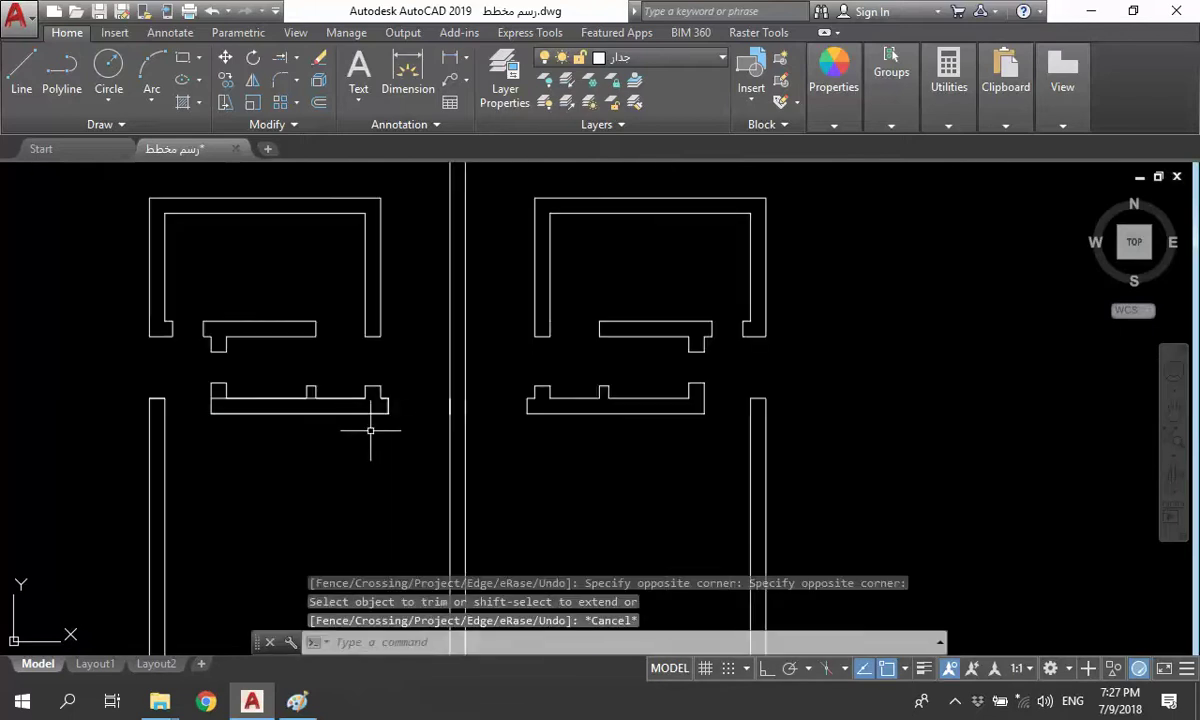
pyautogui.scroll(4, 229, 387)
pyautogui.press('Return')
pyautogui.press('Return')
pyautogui.click(207, 421)
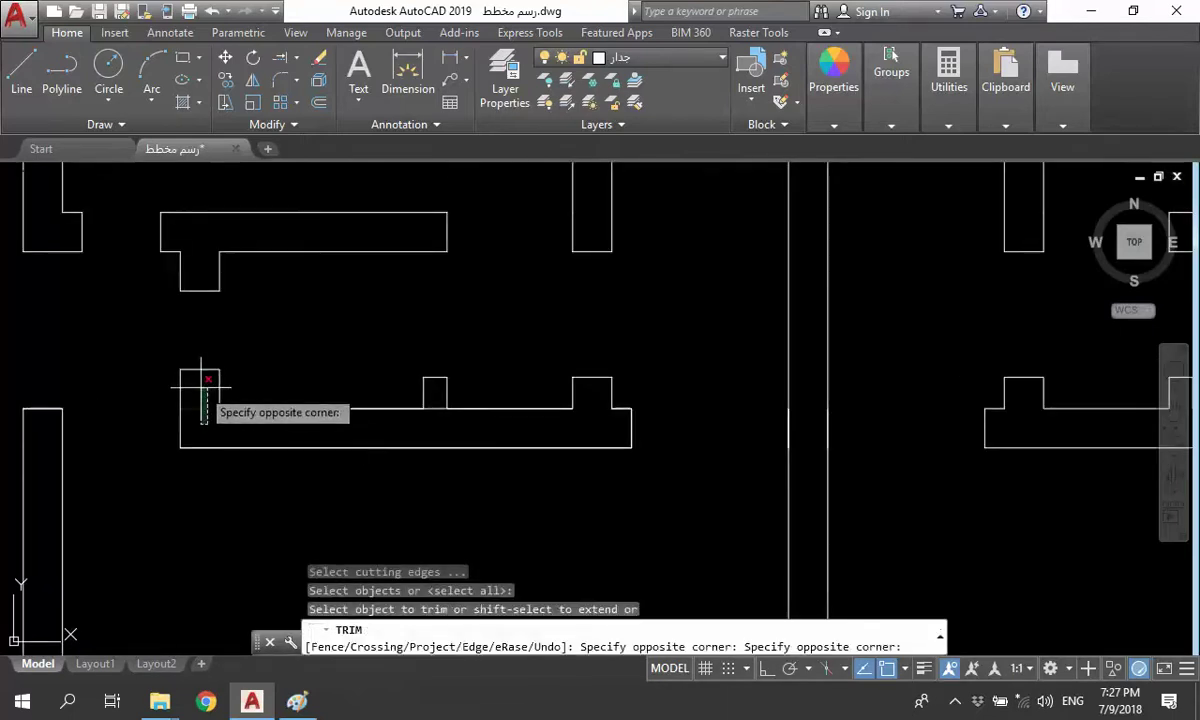
pyautogui.press('Escape')
# - Drop down the Home tab's Layer list to show all drawing layers
pyautogui.scroll(-5, 308, 358)
pyautogui.scroll(2, 355, 400)
pyautogui.scroll(-2, 308, 356)
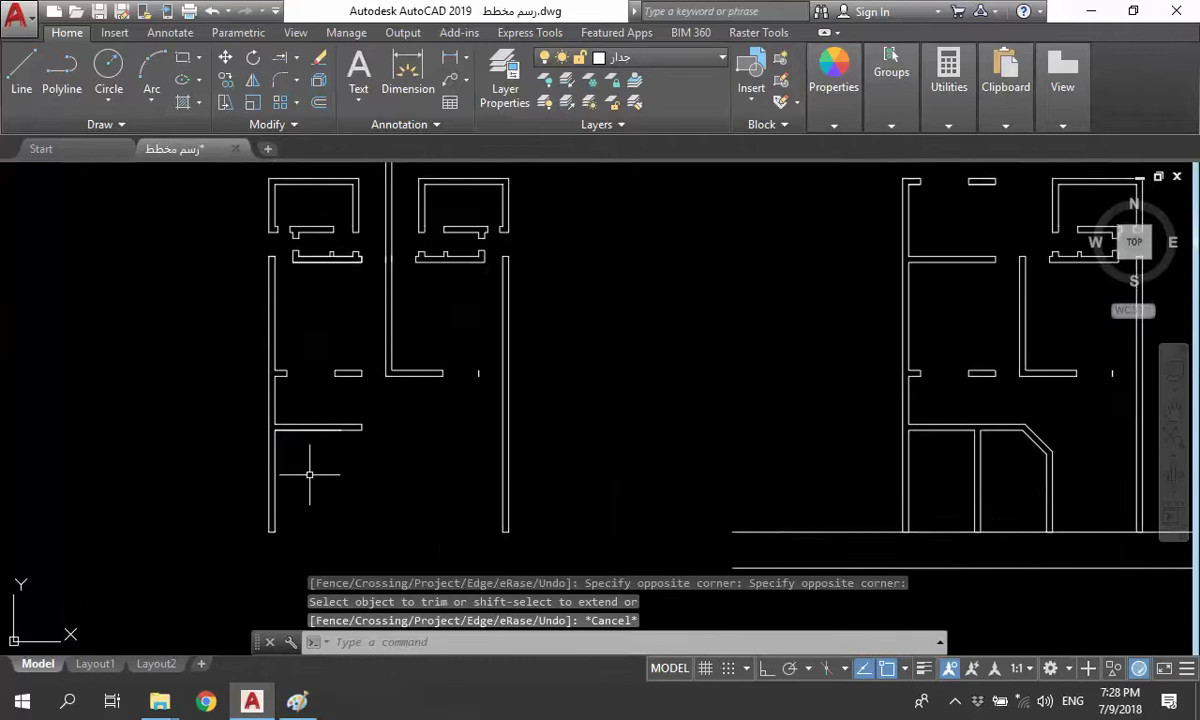
pyautogui.scroll(-3, 313, 471)
pyautogui.scroll(-1, 321, 455)
pyautogui.scroll(4, 362, 380)
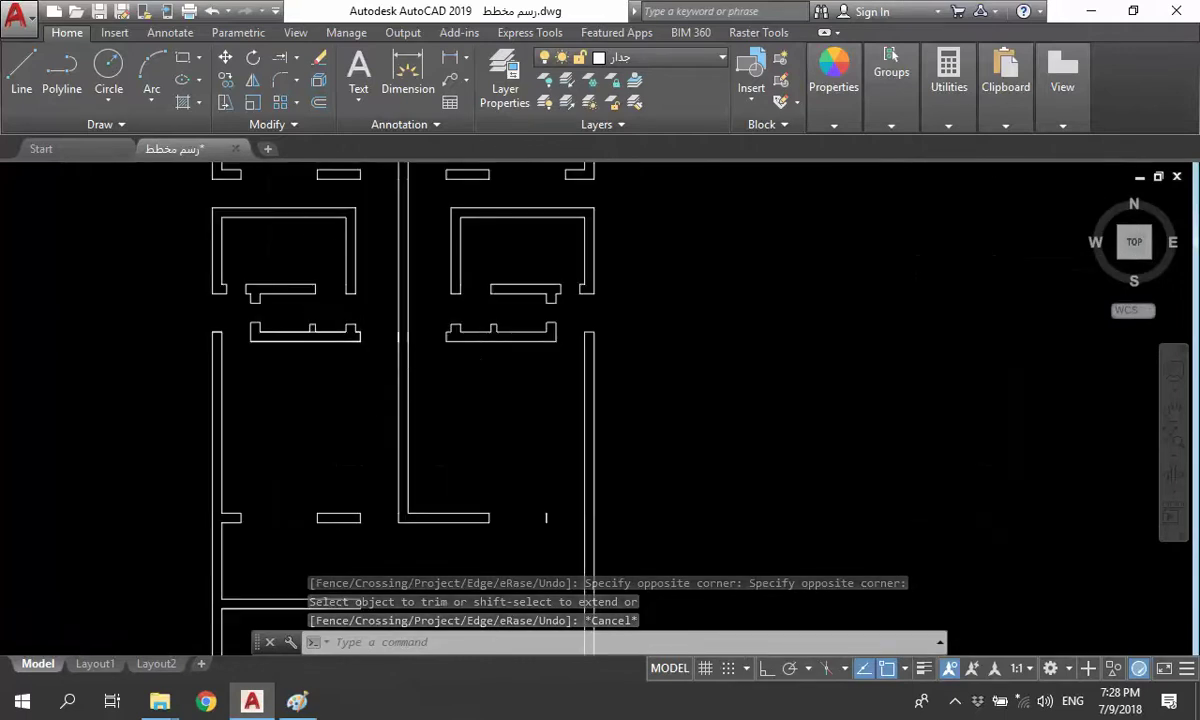
pyautogui.scroll(2, 356, 370)
pyautogui.scroll(-1, 341, 383)
pyautogui.scroll(-1, 341, 383)
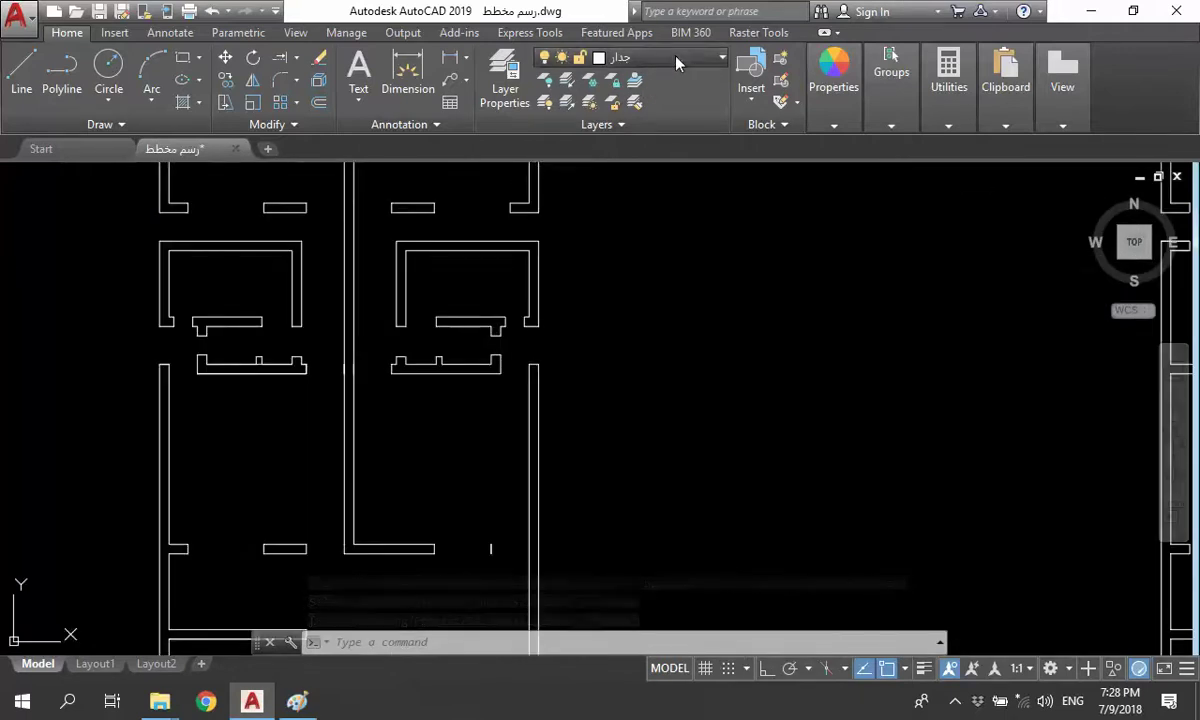
pyautogui.click(677, 62)
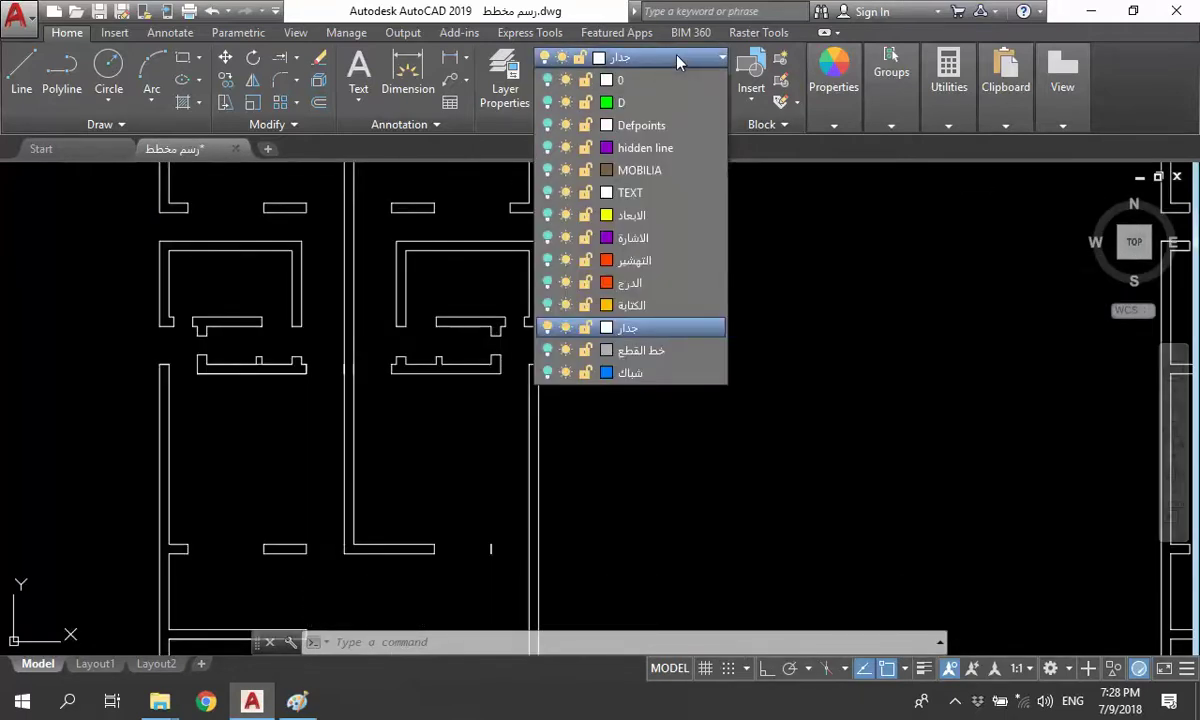
# - Turn on the التهشير layer and make it the current layer
pyautogui.click(553, 261)
pyautogui.scroll(-1, 548, 326)
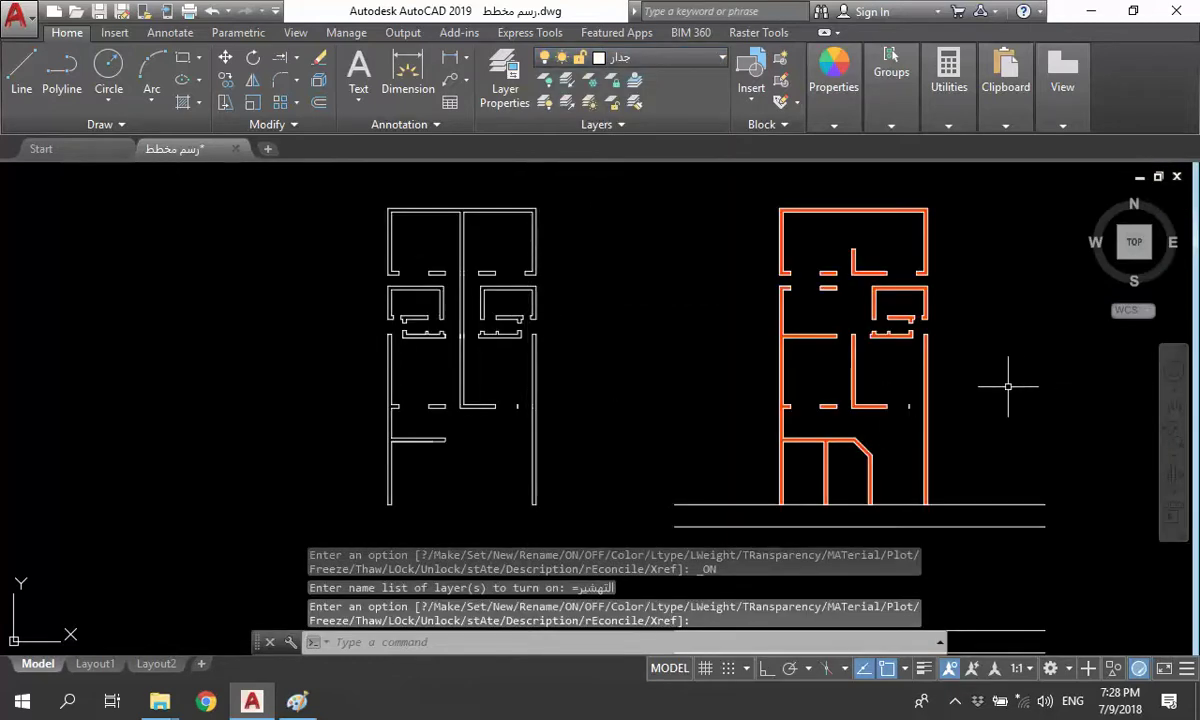
pyautogui.scroll(2, 437, 289)
pyautogui.scroll(-1, 595, 174)
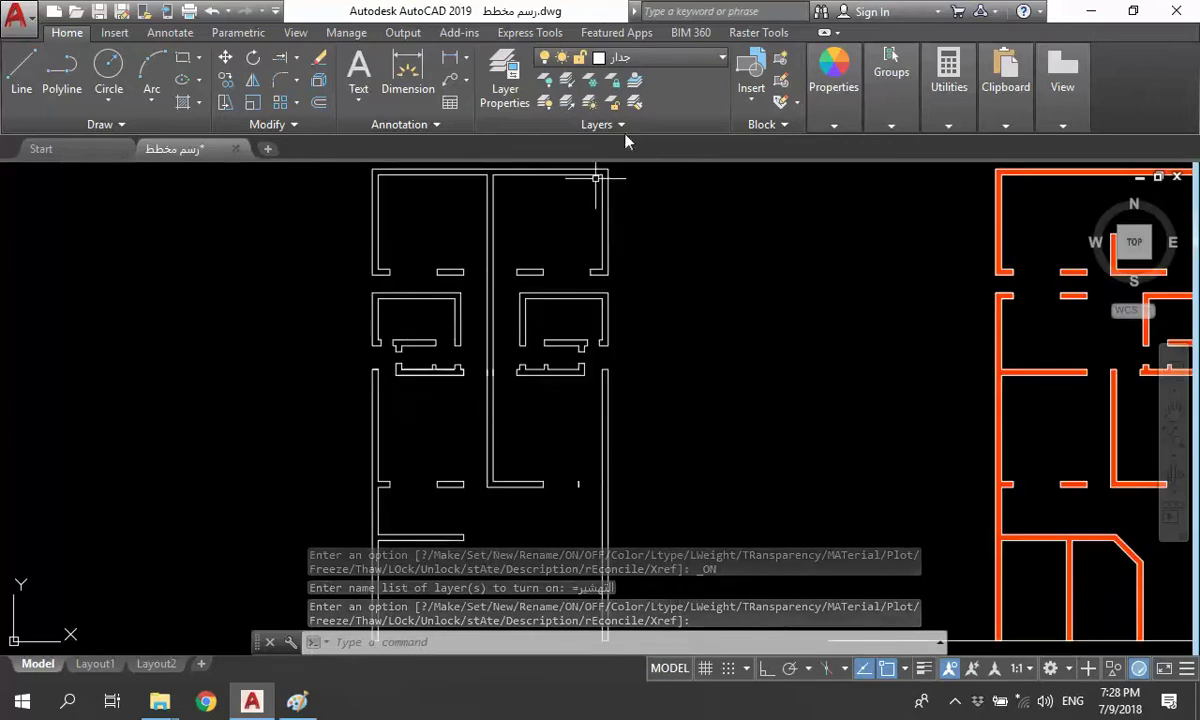
pyautogui.click(640, 57)
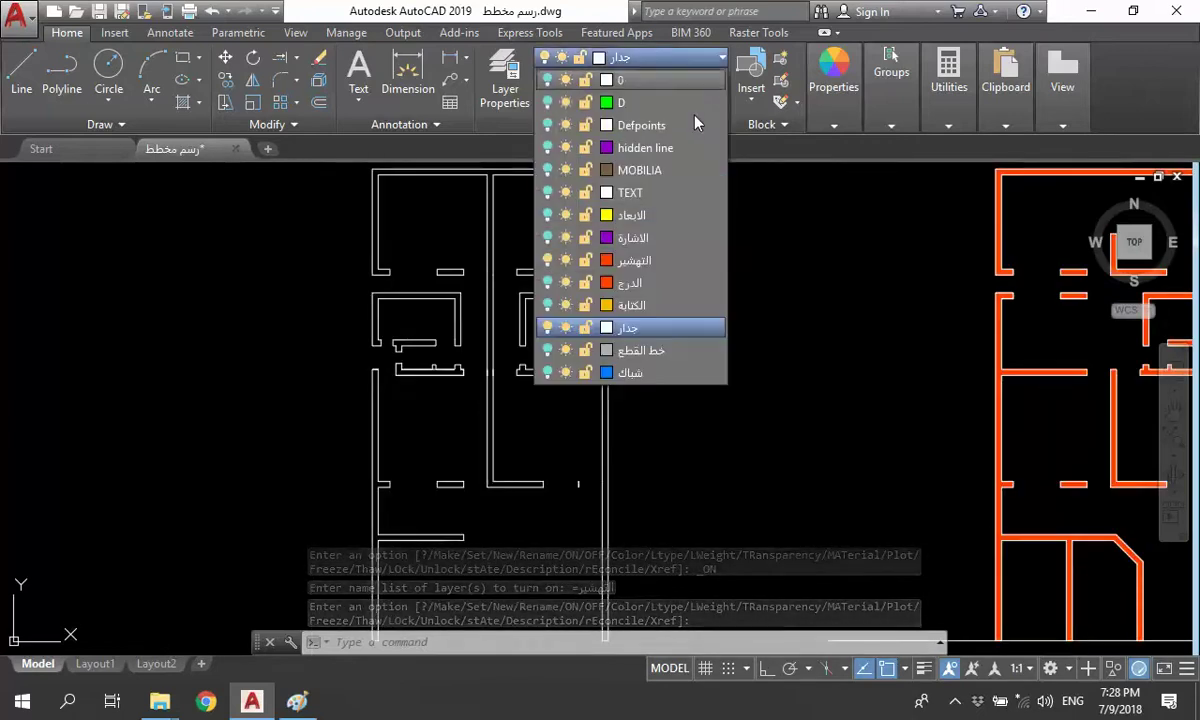
pyautogui.click(645, 260)
# - Try hatching inside a wall outline, dismiss the boundary error, and cancel the hatch
pyautogui.write('h')
pyautogui.press('Return')
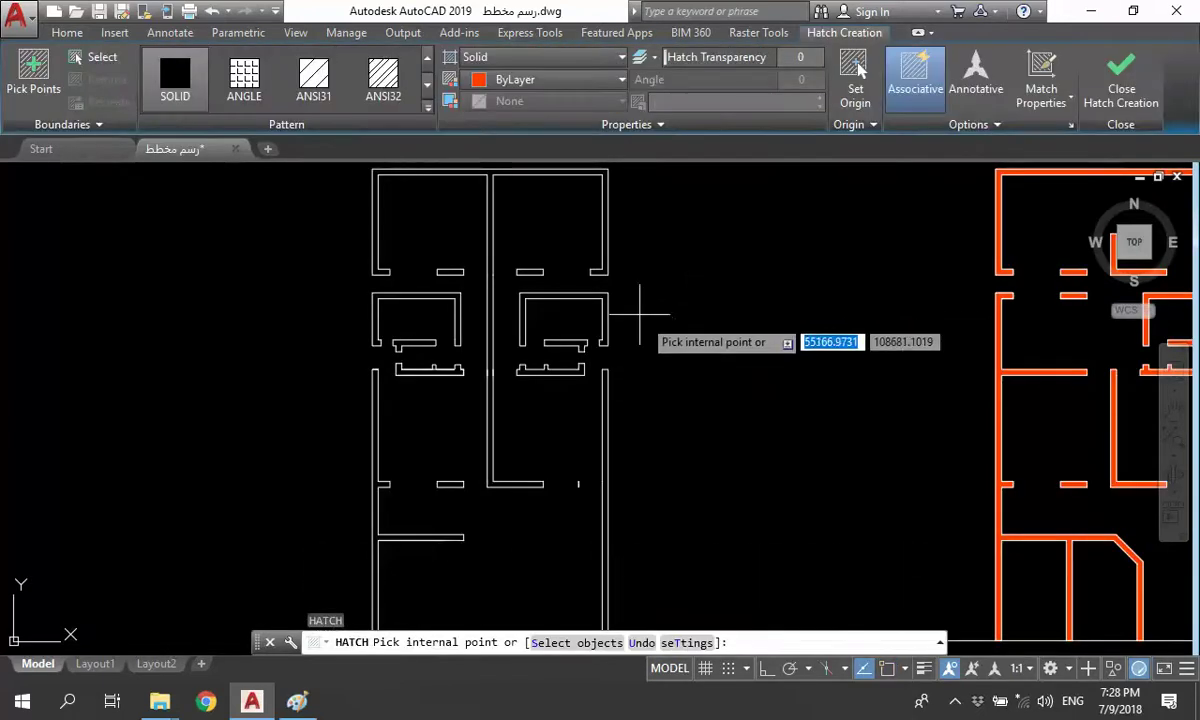
pyautogui.scroll(5, 594, 256)
pyautogui.click(594, 256)
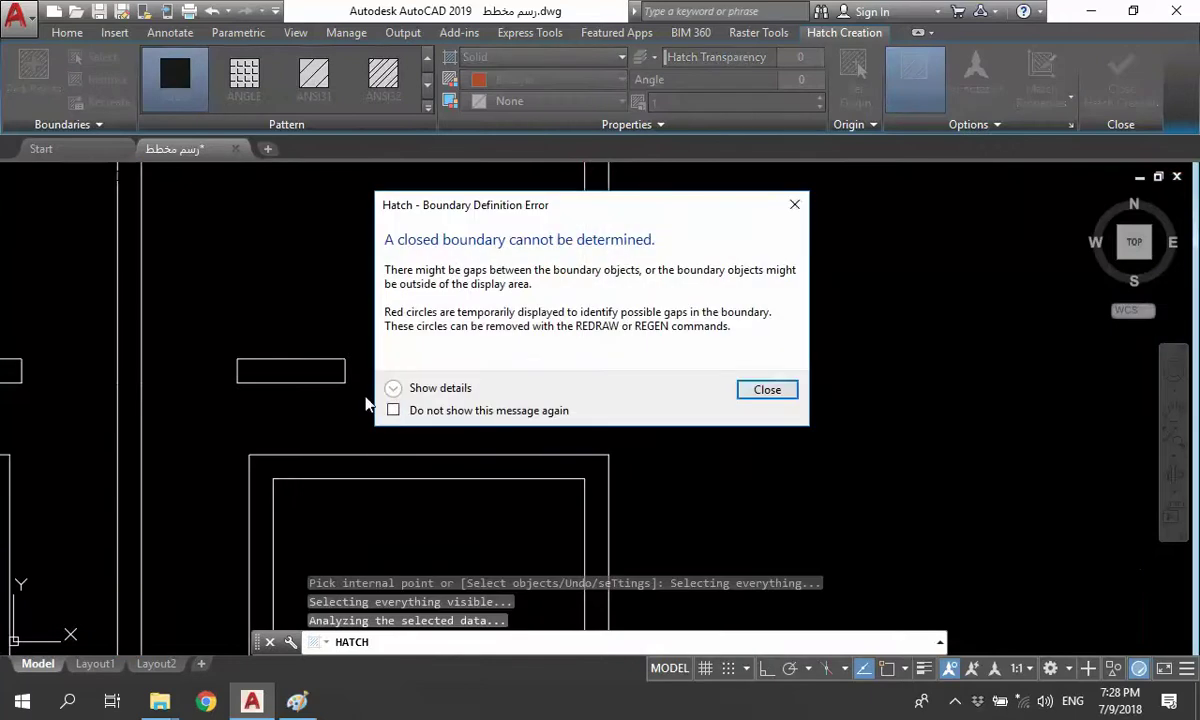
pyautogui.click(765, 392)
pyautogui.click(595, 356)
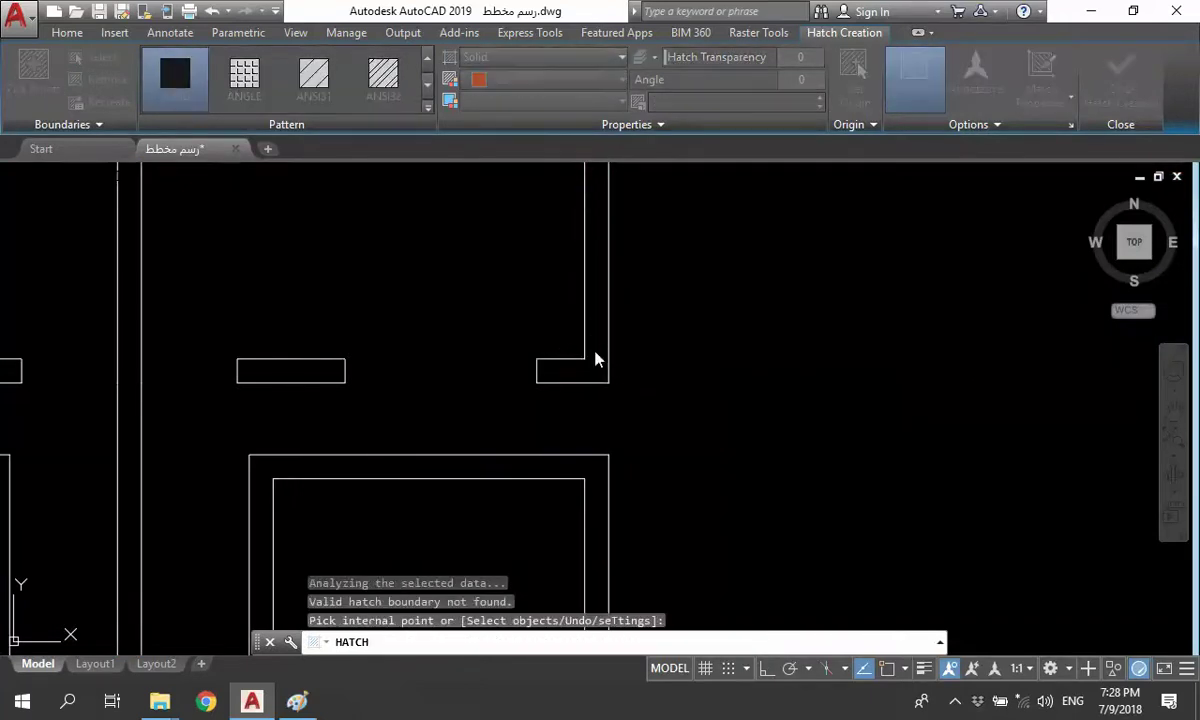
pyautogui.press('Escape')
pyautogui.press('Escape')
pyautogui.scroll(-3, 457, 375)
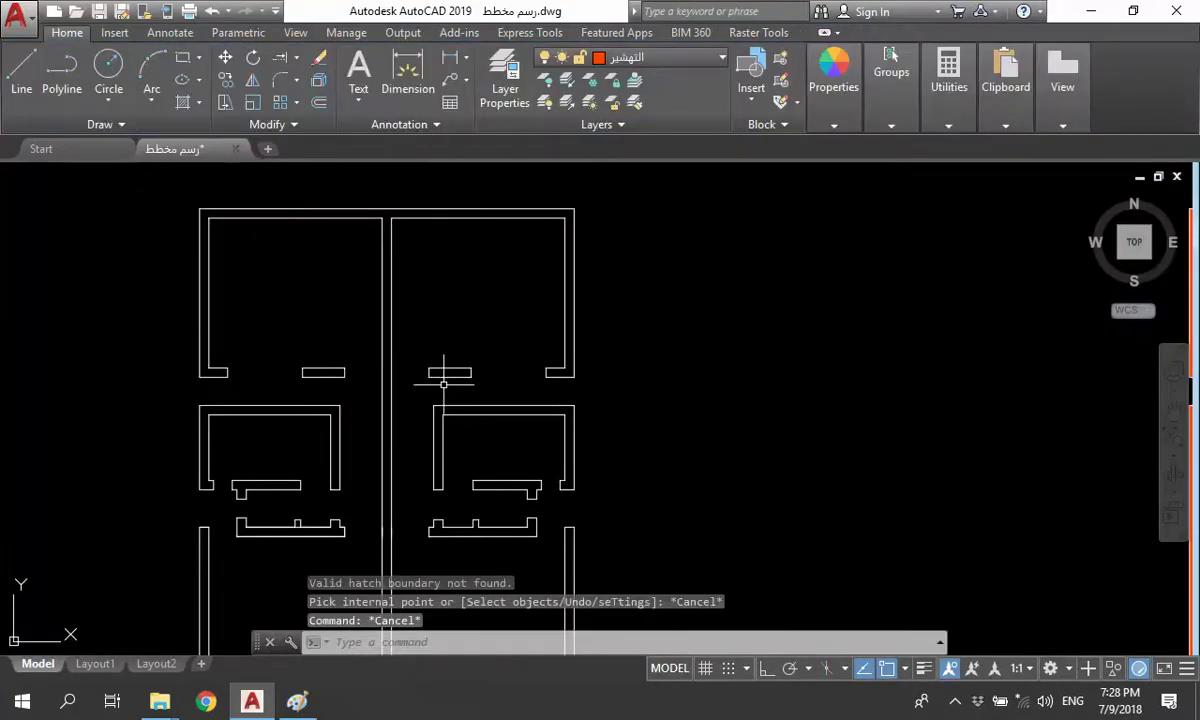
# - Solid-hatch seven wall outlines: two small rectangles, L-shape, U-shape, notched, bar and vertical walls
pyautogui.press('Return')
pyautogui.scroll(4, 398, 385)
pyautogui.click(500, 350)
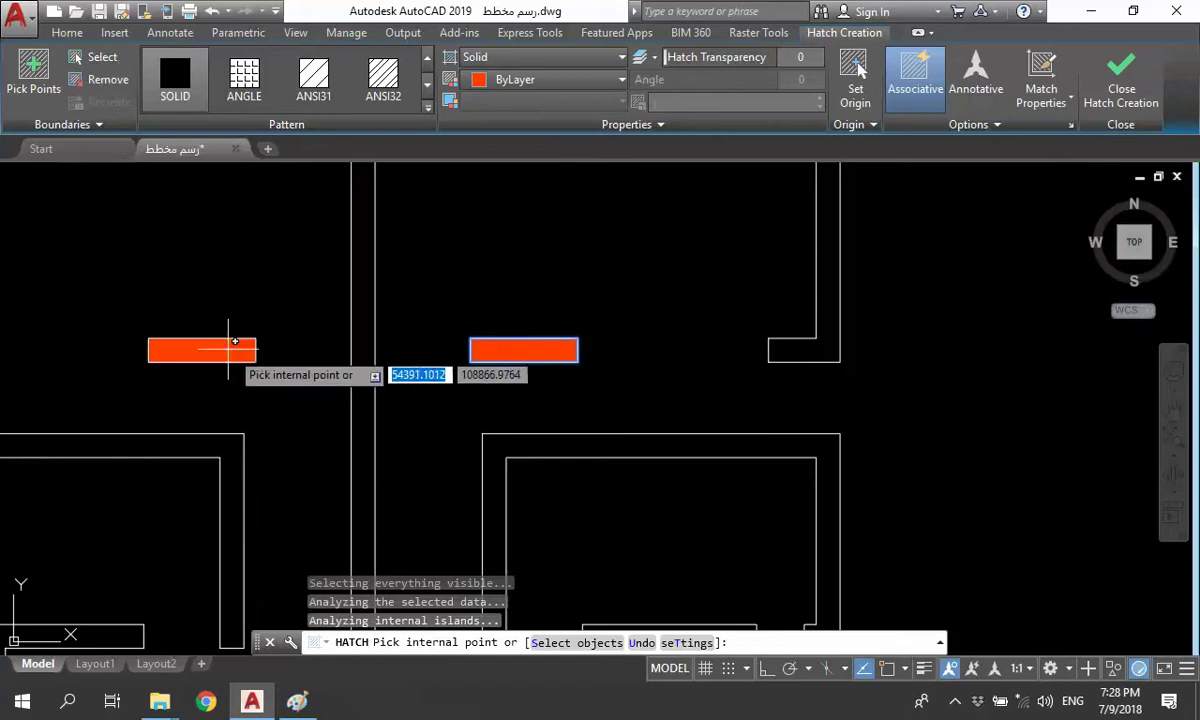
pyautogui.click(228, 348)
pyautogui.click(226, 450)
pyautogui.click(500, 455)
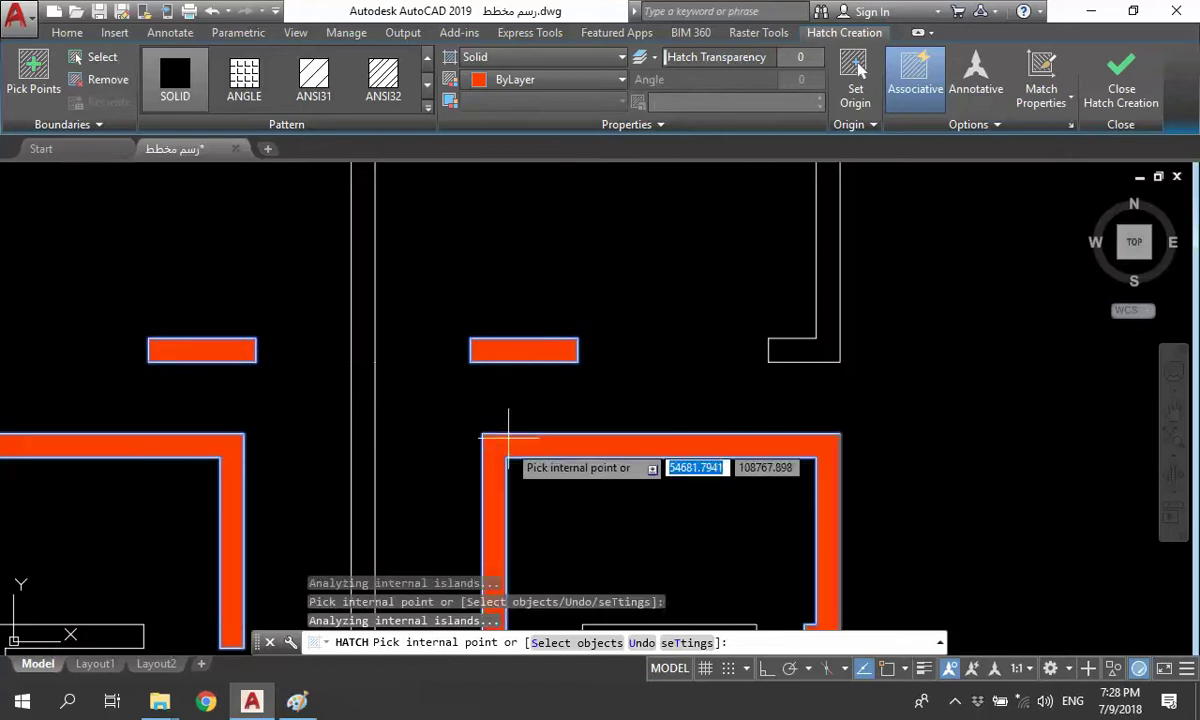
pyautogui.scroll(-3, 508, 437)
pyautogui.scroll(4, 470, 360)
pyautogui.click(584, 352)
pyautogui.click(638, 240)
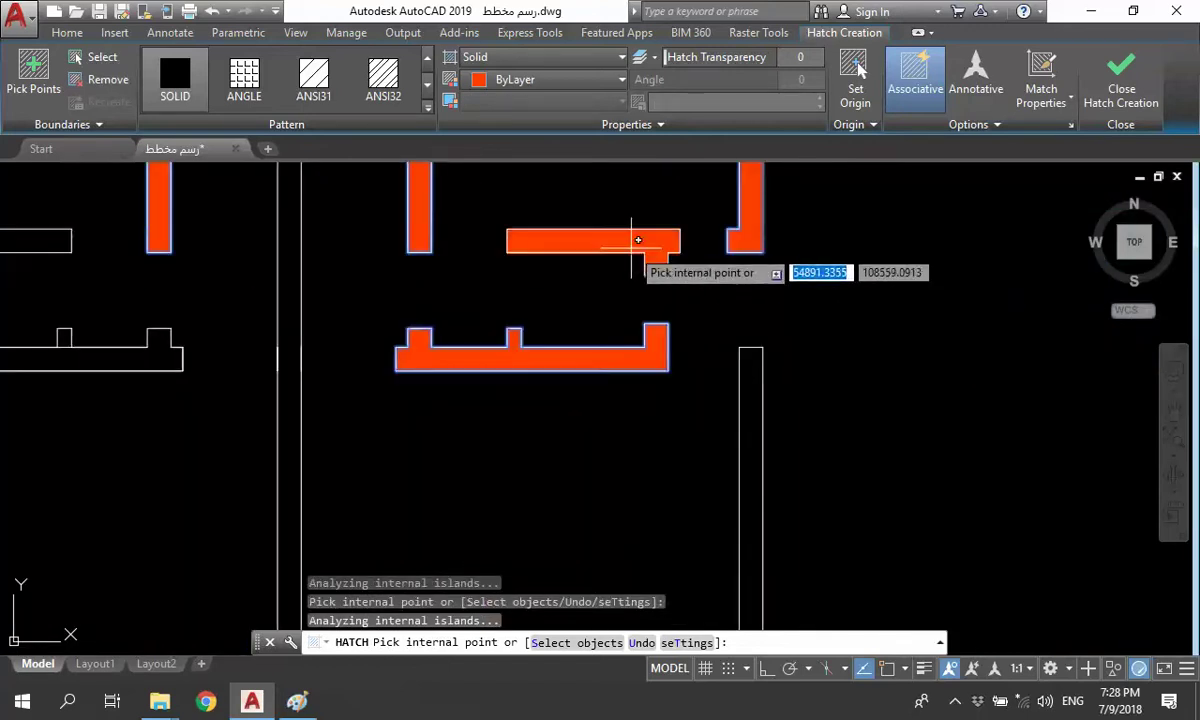
pyautogui.click(750, 442)
pyautogui.scroll(-3, 600, 410)
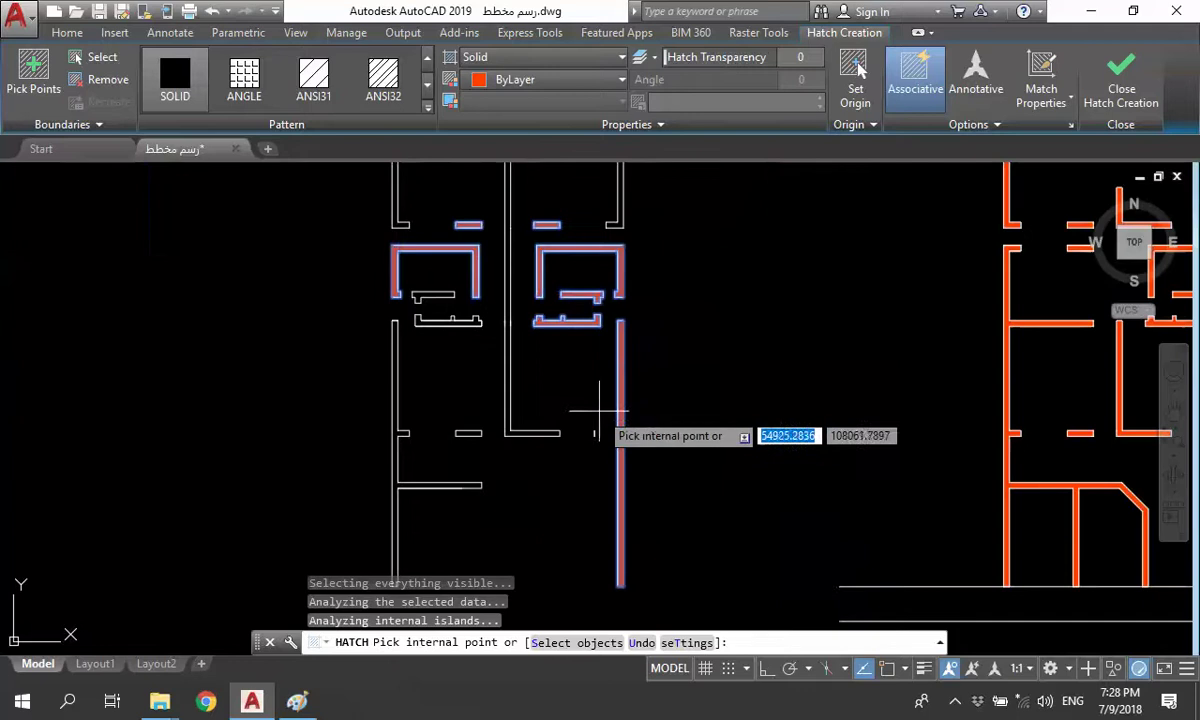
# - Hatch the left room's notched and upper bar walls; the wall-strip pick gives a boundary error
pyautogui.moveTo(600, 410); pyautogui.dragTo(606, 465, button='middle')
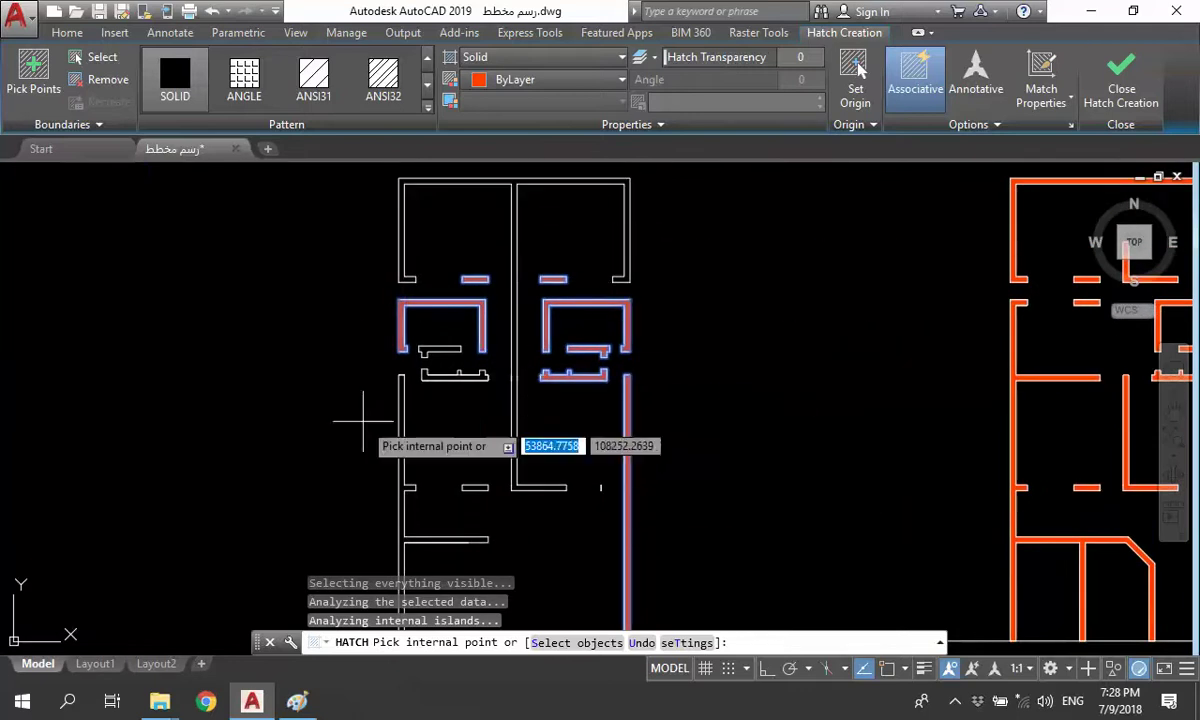
pyautogui.click(433, 376)
pyautogui.scroll(5, 433, 376)
pyautogui.scroll(2, 433, 395)
pyautogui.click(459, 209)
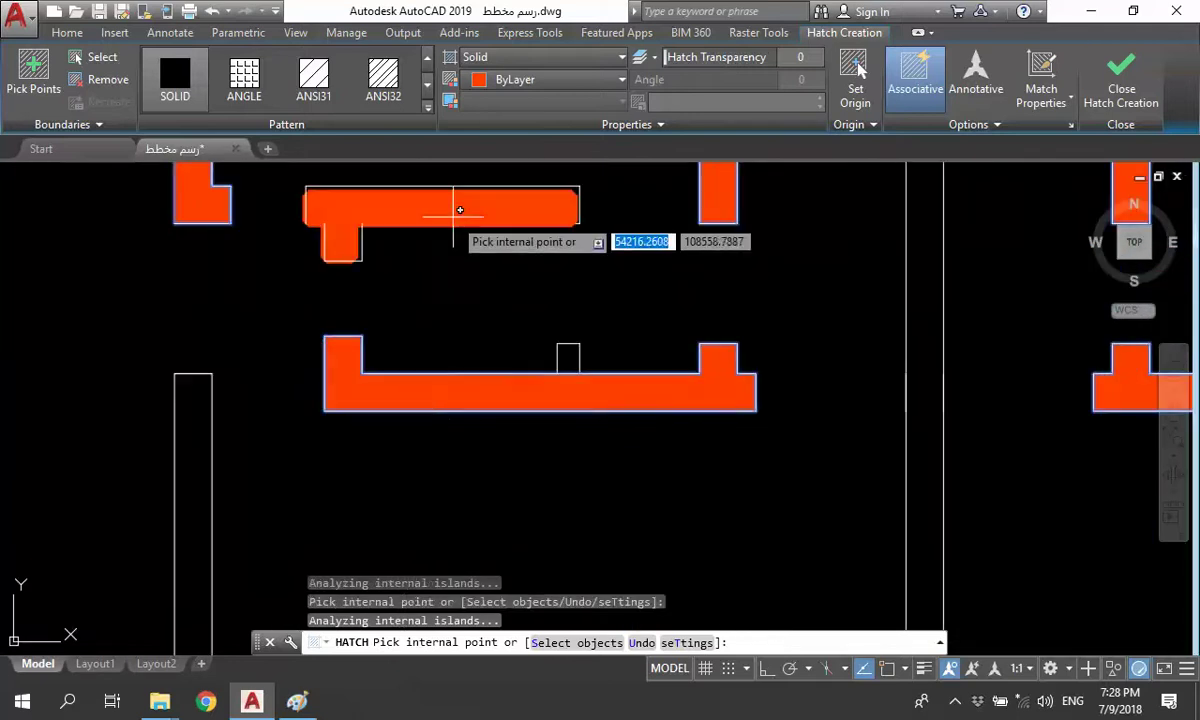
pyautogui.click(459, 209)
pyautogui.scroll(-5, 367, 396)
pyautogui.scroll(6, 348, 415)
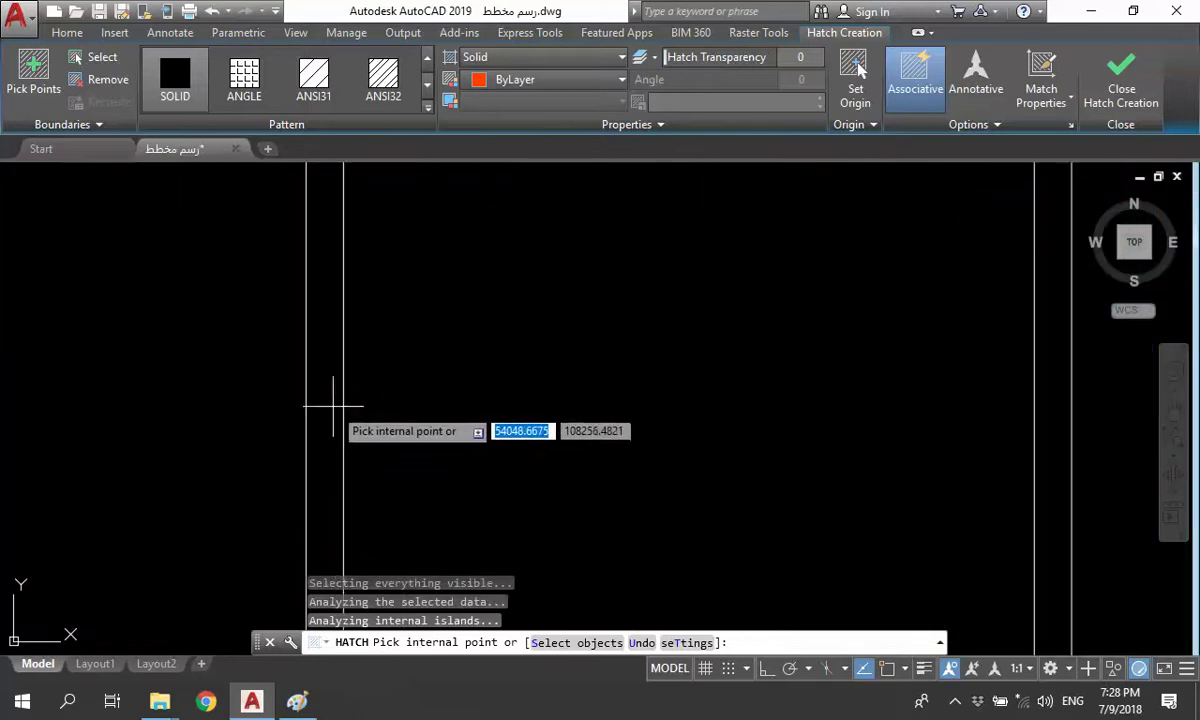
pyautogui.click(335, 415)
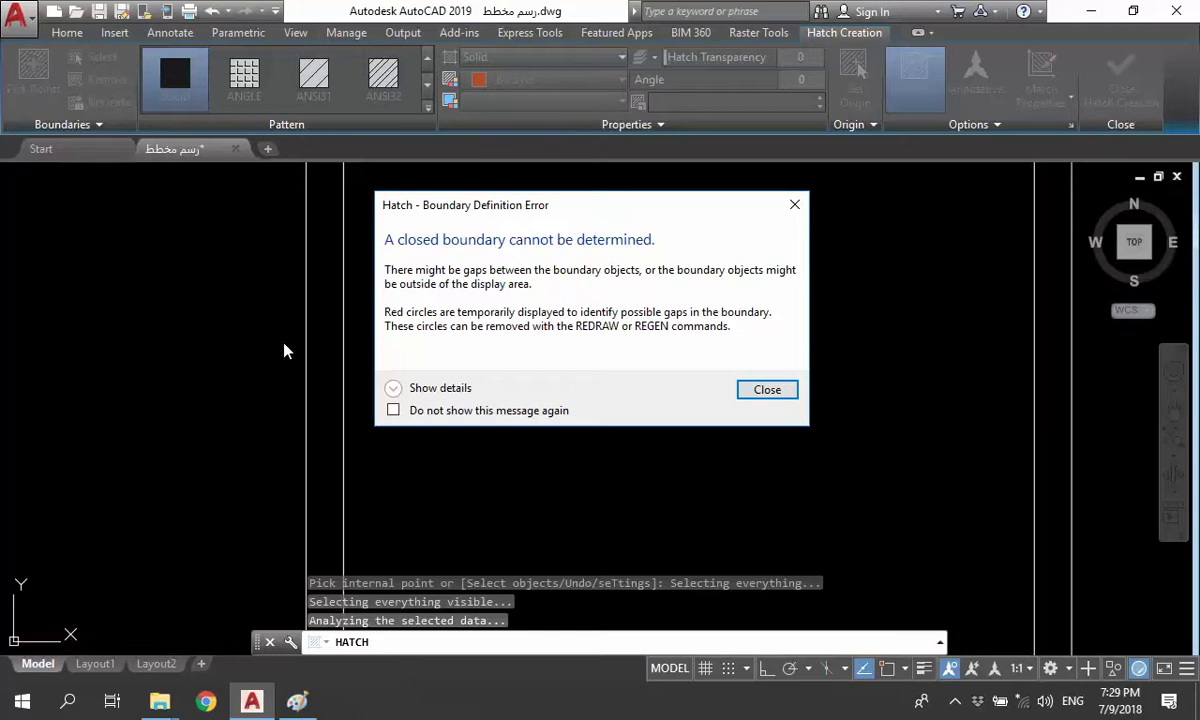
# - Dismiss the boundary definition error and cancel the failed hatch
pyautogui.click(767, 389)
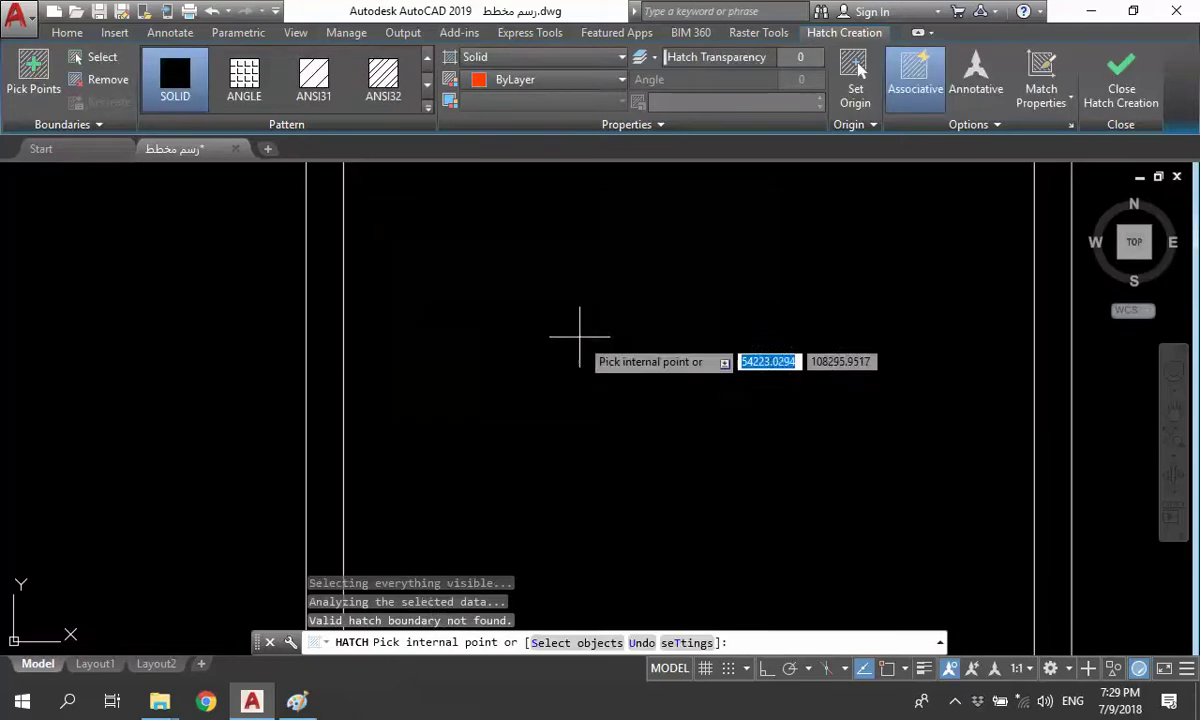
pyautogui.scroll(2, 430, 530)
pyautogui.scroll(2, 426, 531)
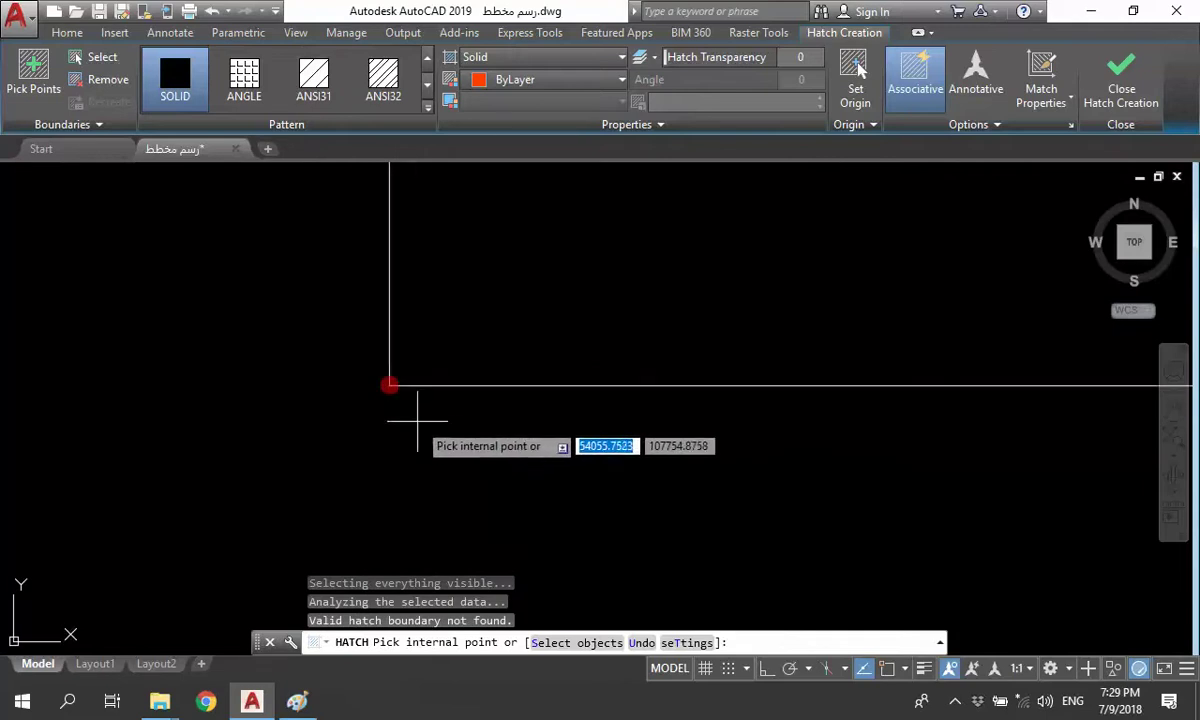
pyautogui.press('Escape')
# - Zoom and pan around the left plan to inspect the wall gaps
pyautogui.moveTo(420, 405); pyautogui.dragTo(398, 389, button='middle')
pyautogui.scroll(-3, 398, 389)
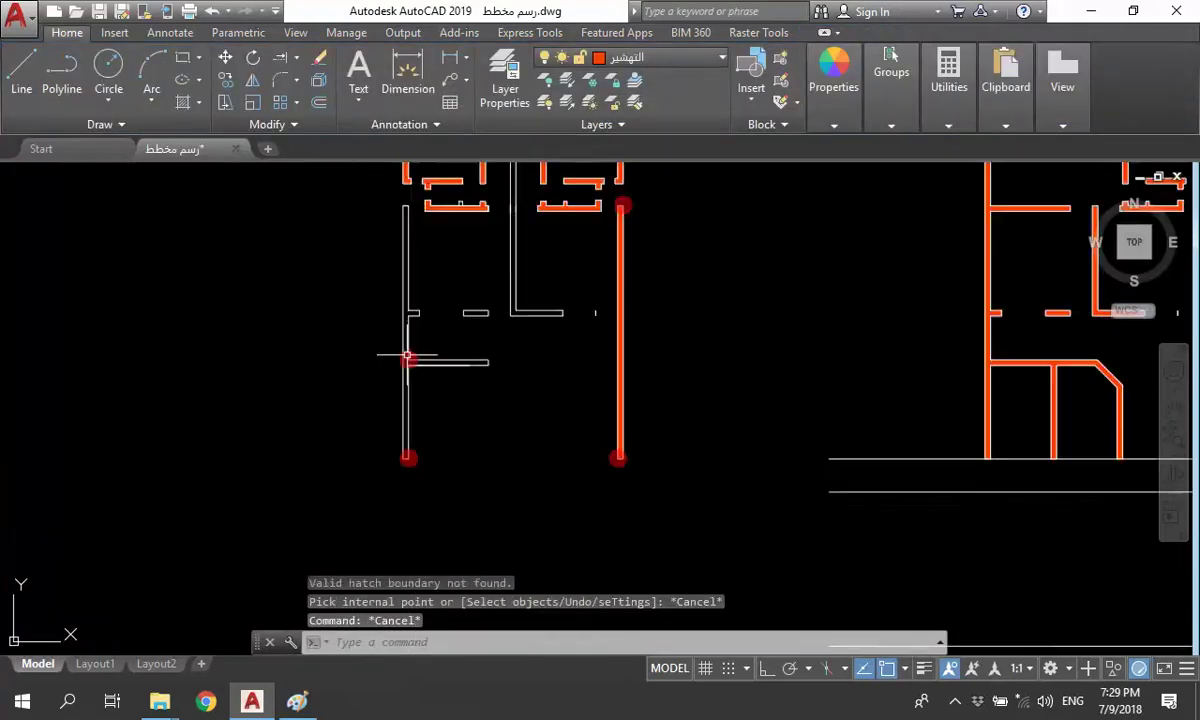
pyautogui.scroll(3, 416, 471)
pyautogui.scroll(-2, 249, 348)
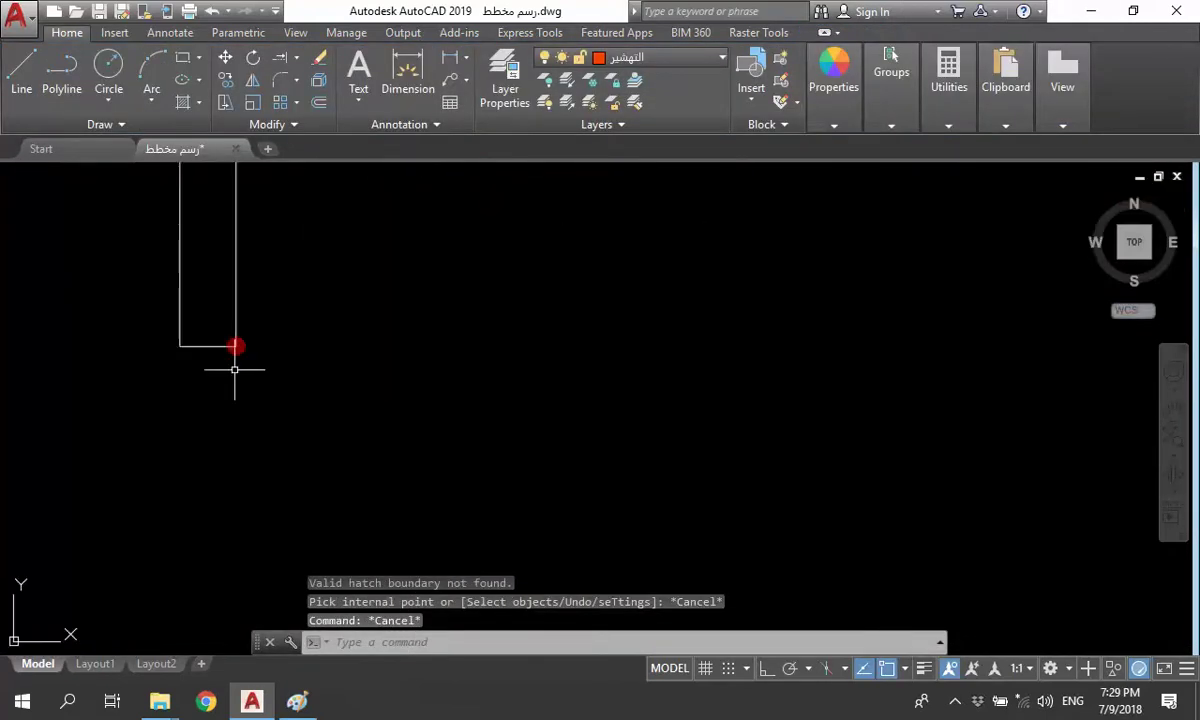
pyautogui.scroll(-1, 236, 370)
pyautogui.scroll(-2, 287, 337)
pyautogui.scroll(-2, 308, 514)
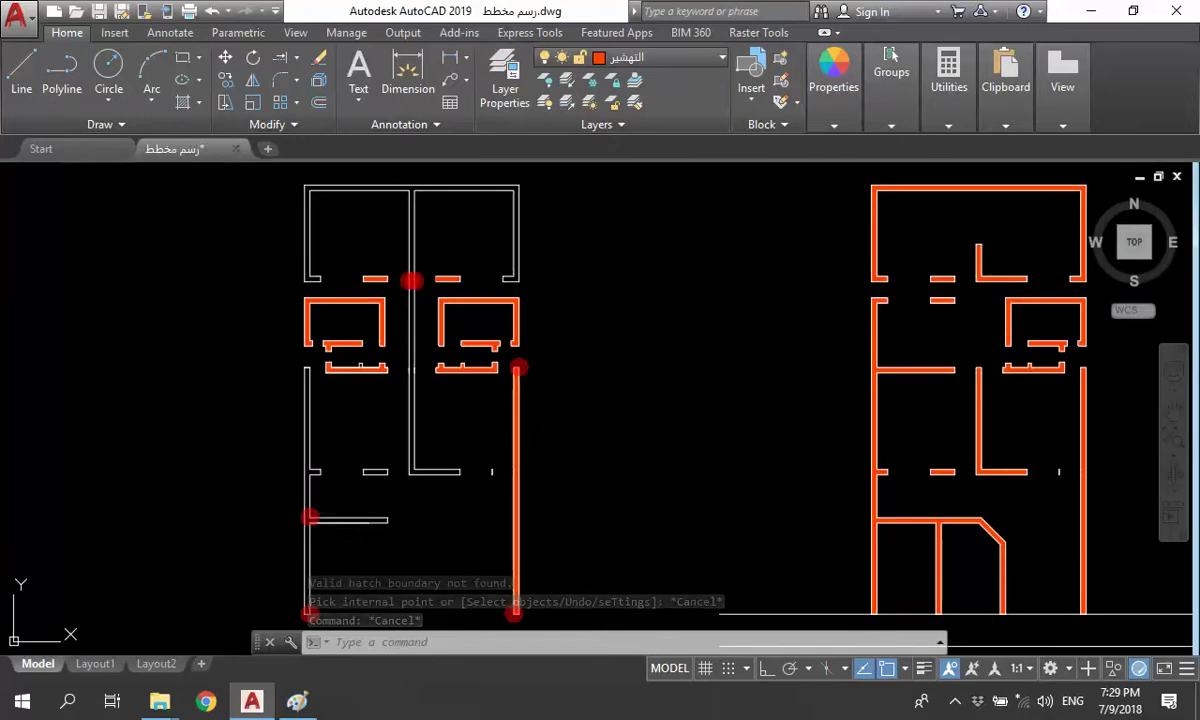
pyautogui.press('Escape')
pyautogui.click(344, 467)
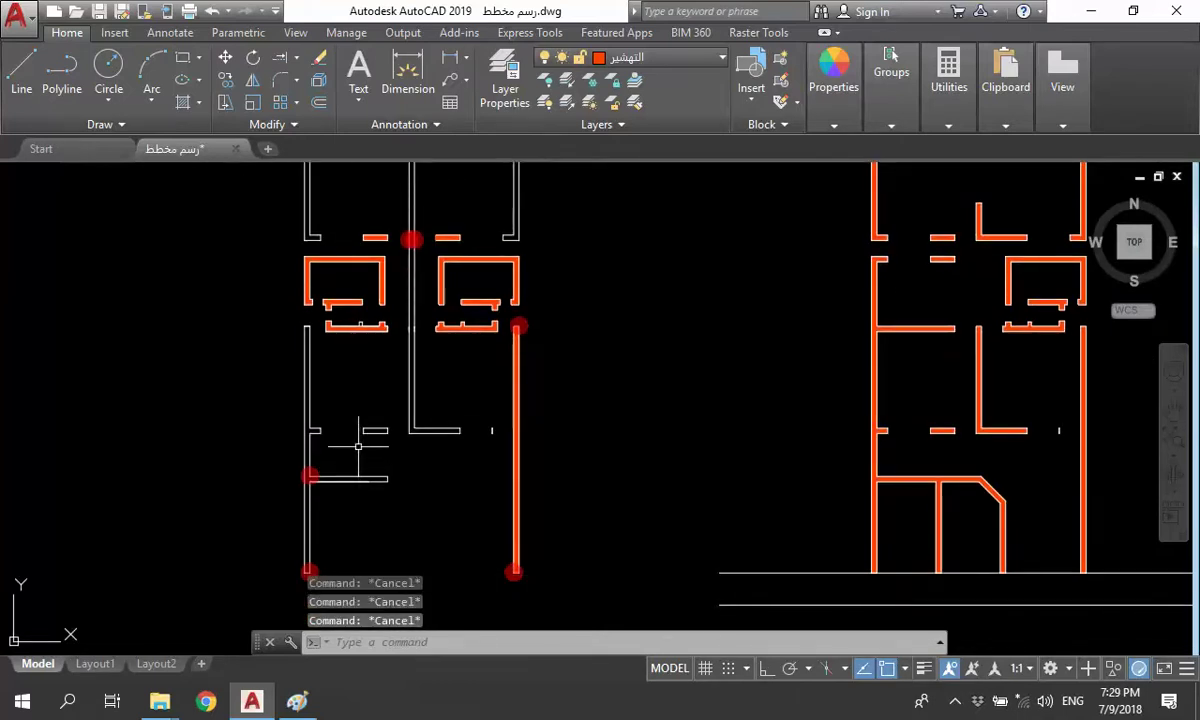
pyautogui.scroll(5, 410, 237)
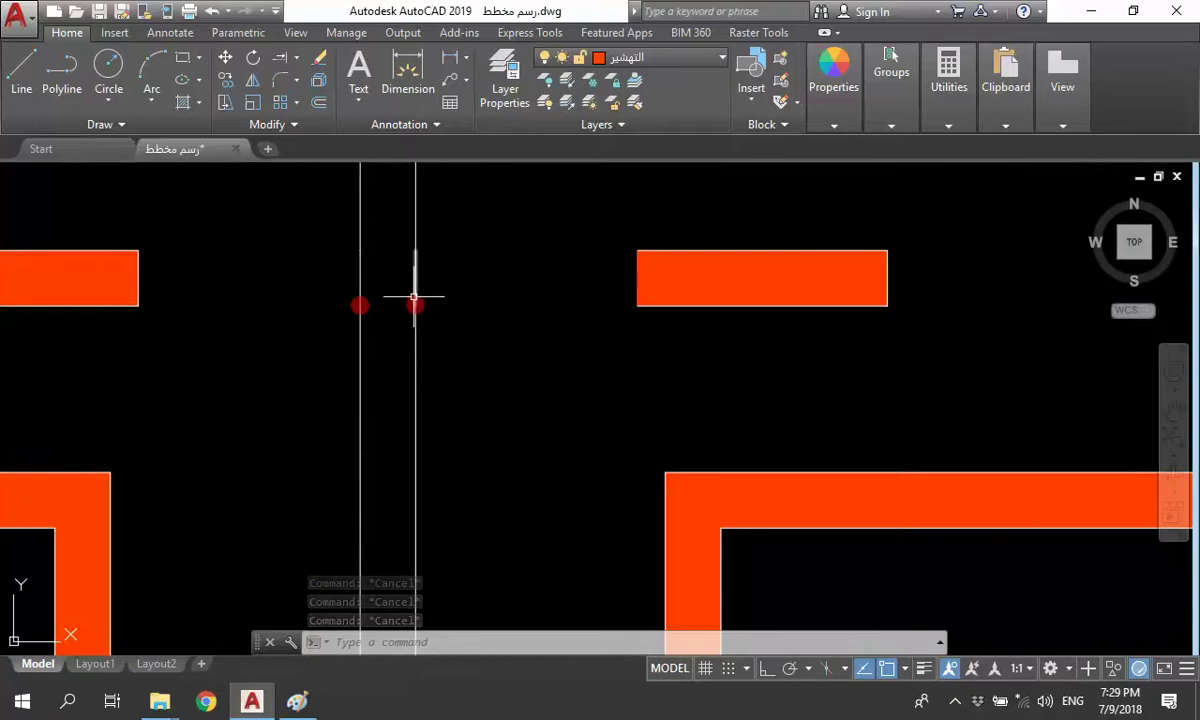
pyautogui.scroll(-2, 413, 297)
pyautogui.scroll(-3, 413, 300)
pyautogui.scroll(4, 410, 400)
pyautogui.moveTo(120, 385)
pyautogui.mouseDown(button='middle')
pyautogui.moveTo(407, 407)
pyautogui.moveTo(423, 389)
pyautogui.mouseUp(button='middle')
pyautogui.scroll(-4, 425, 385)
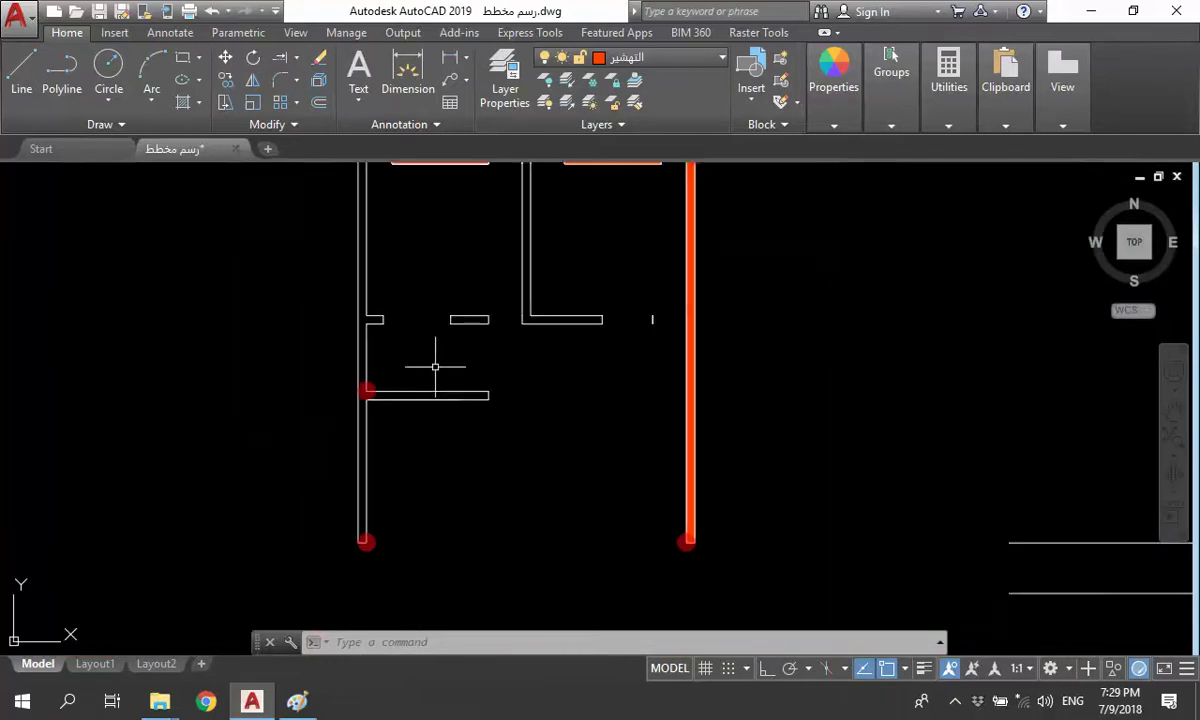
# - Make جدار the current layer
pyautogui.click(655, 62)
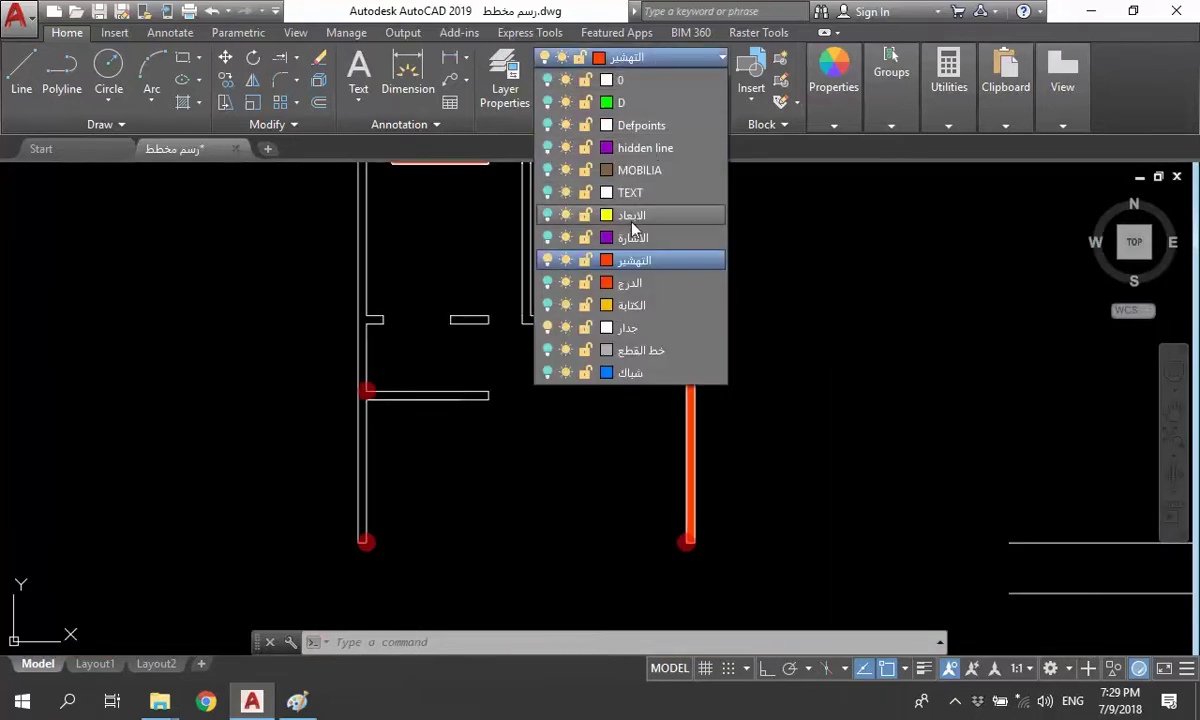
pyautogui.click(583, 329)
pyautogui.write('Nb')
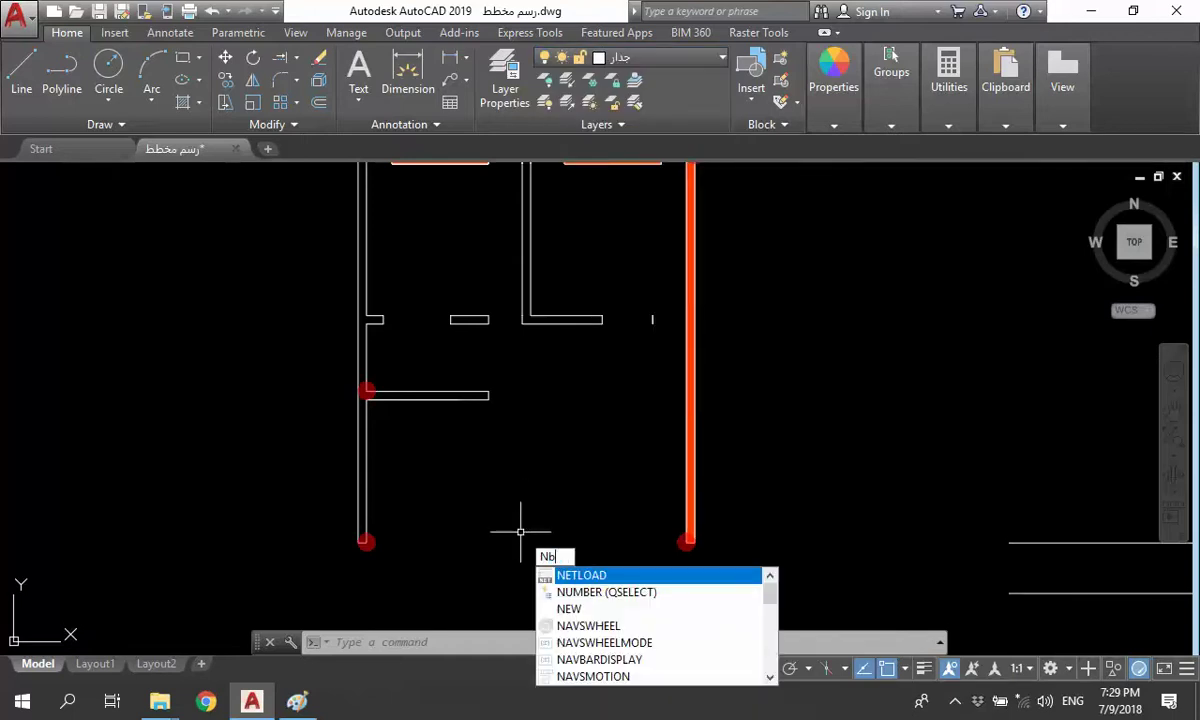
pyautogui.press('Return')
pyautogui.scroll(5, 420, 400)
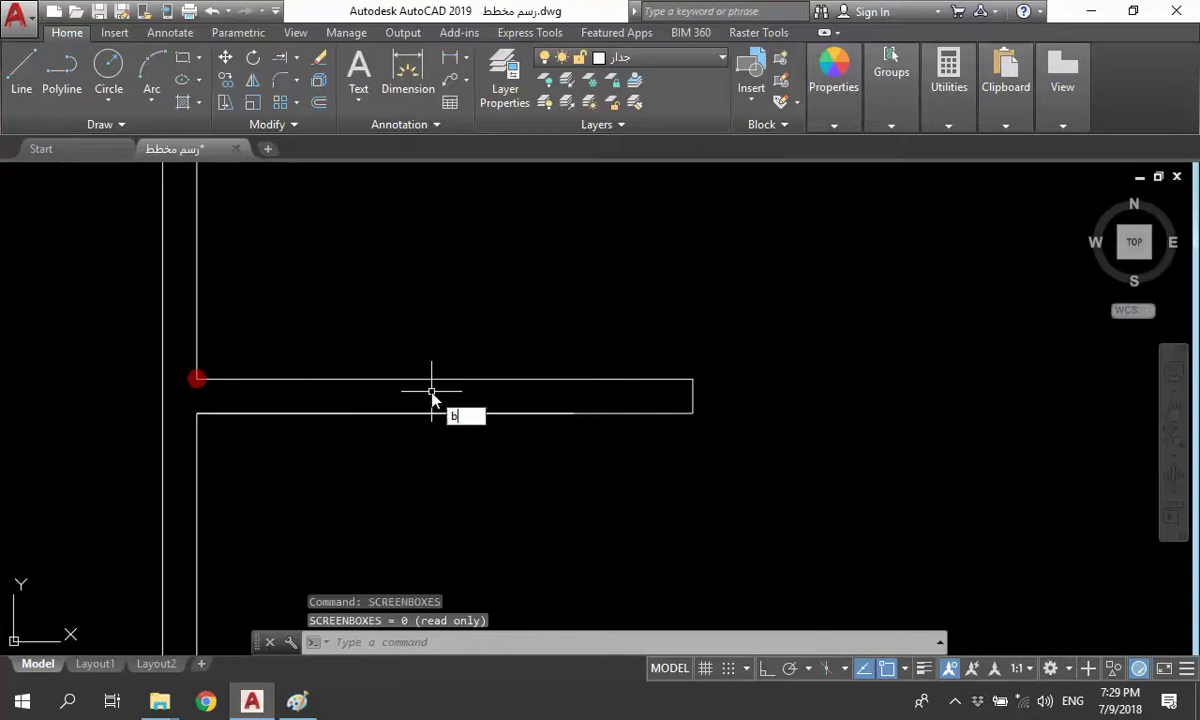
# - Try BOUNDARY inside the wall outline, then dismiss the error and cancel
pyautogui.write('bo')
pyautogui.press('Return')
pyautogui.press('Return')
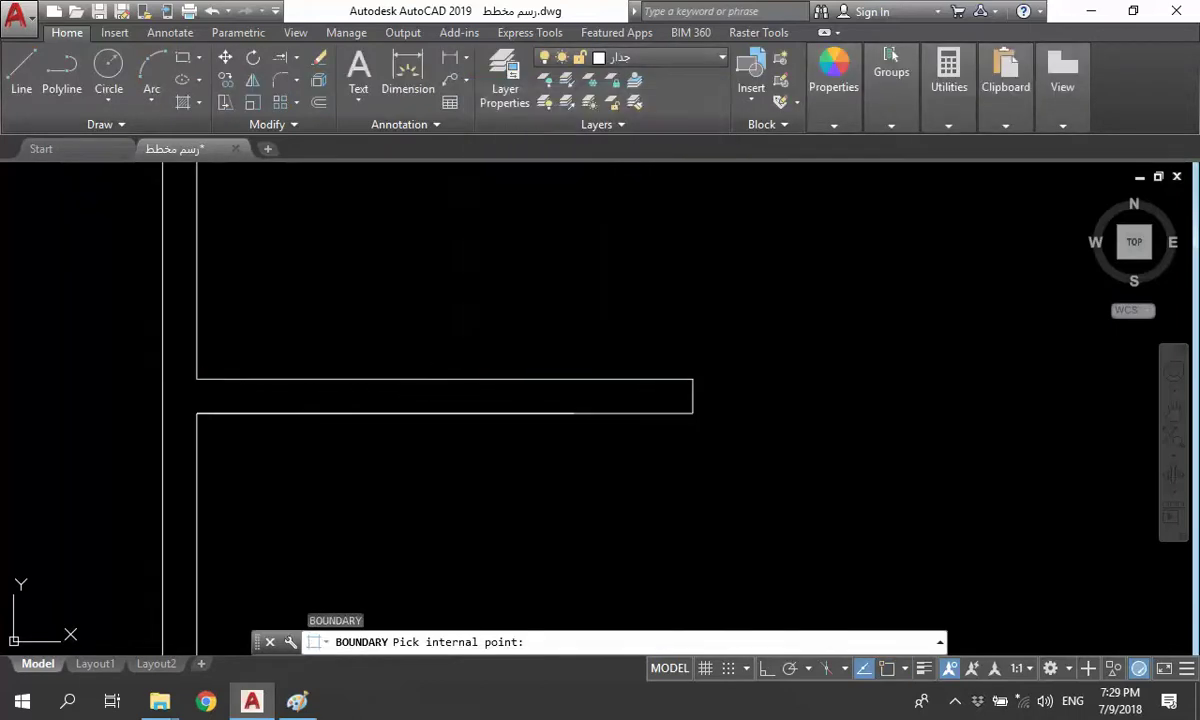
pyautogui.click(433, 402)
pyautogui.click(739, 370)
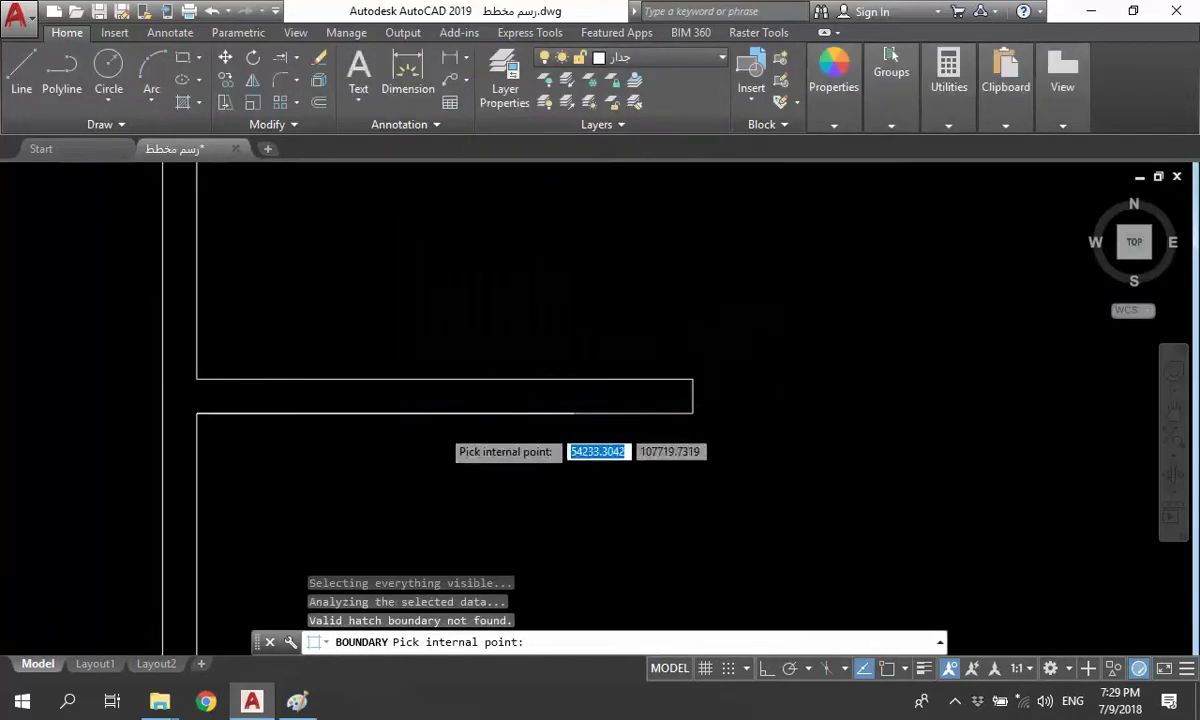
pyautogui.press('Escape')
pyautogui.scroll(-2, 536, 441)
pyautogui.scroll(-3, 396, 424)
# - Select the left wall lines and JOIN them into one polyline
pyautogui.click(424, 551)
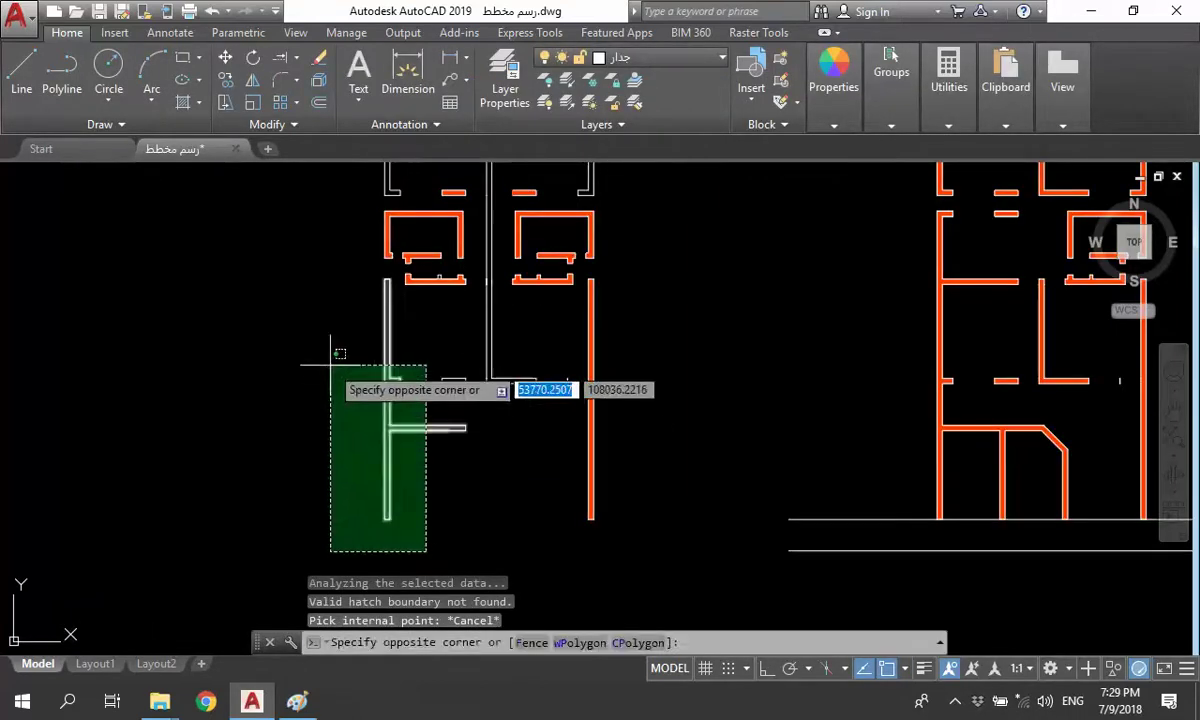
pyautogui.scroll(3, 375, 442)
pyautogui.scroll(2, 461, 343)
pyautogui.scroll(2, 417, 356)
pyautogui.scroll(-4, 429, 437)
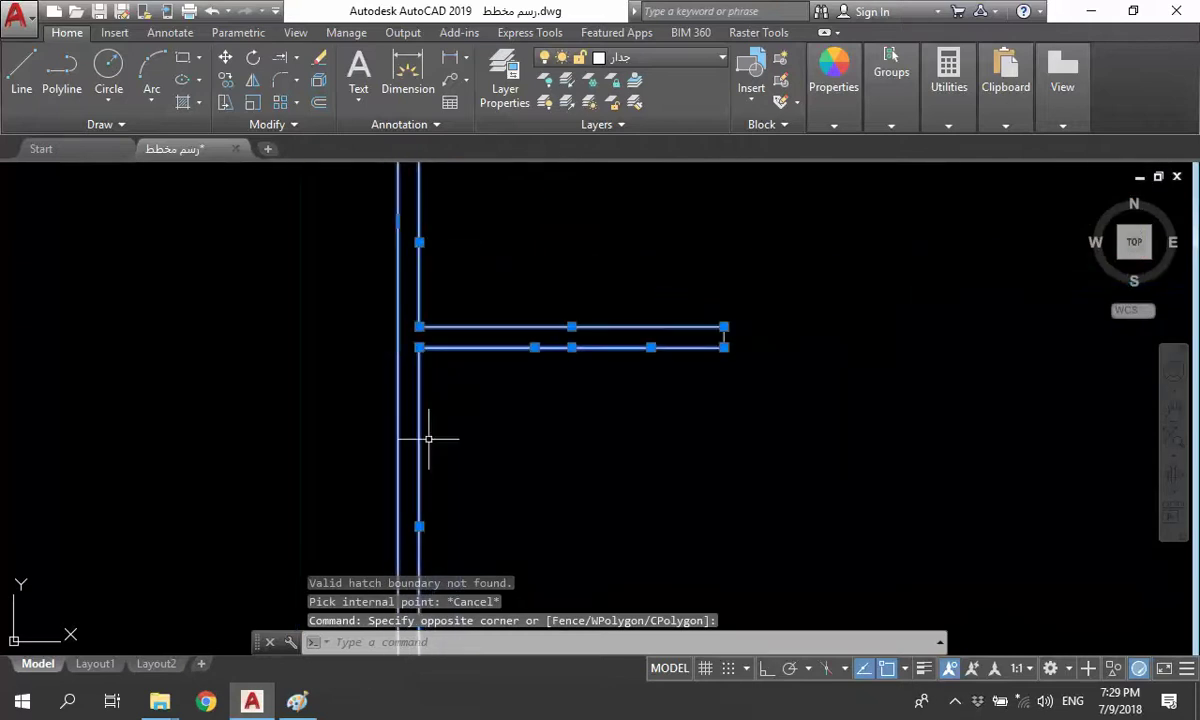
pyautogui.moveTo(429, 437); pyautogui.dragTo(415, 300, button='middle')
pyautogui.scroll(1, 380, 530)
pyautogui.scroll(3, 377, 523)
pyautogui.scroll(-4, 377, 523)
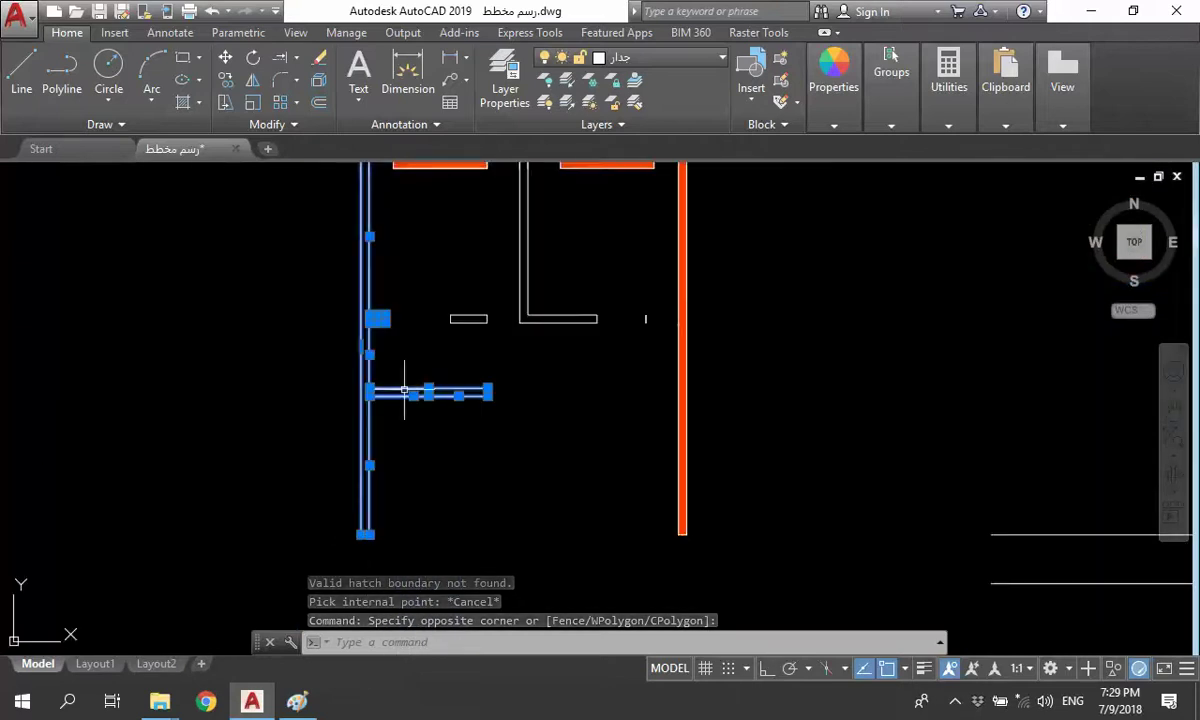
pyautogui.scroll(4, 383, 340)
pyautogui.click(388, 393)
pyautogui.scroll(-3, 290, 362)
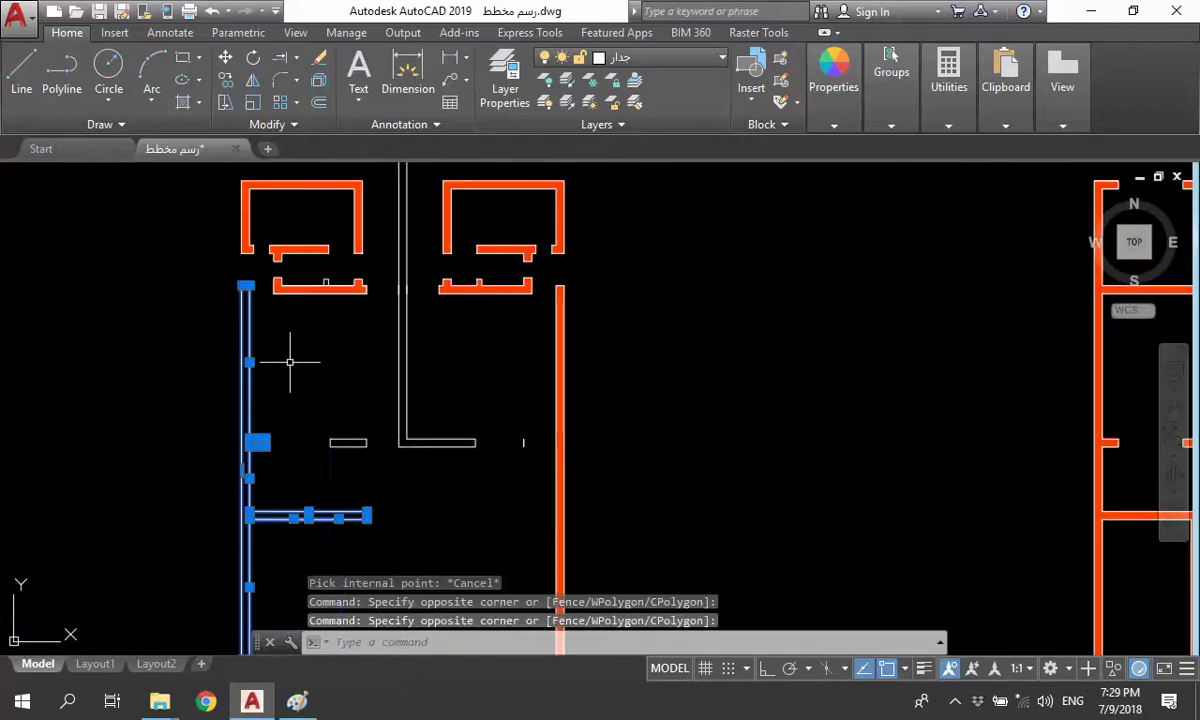
pyautogui.write('j')
pyautogui.press('Return')
# - Select the joined left wall polyline to verify it, then clear the selection
pyautogui.scroll(5, 276, 513)
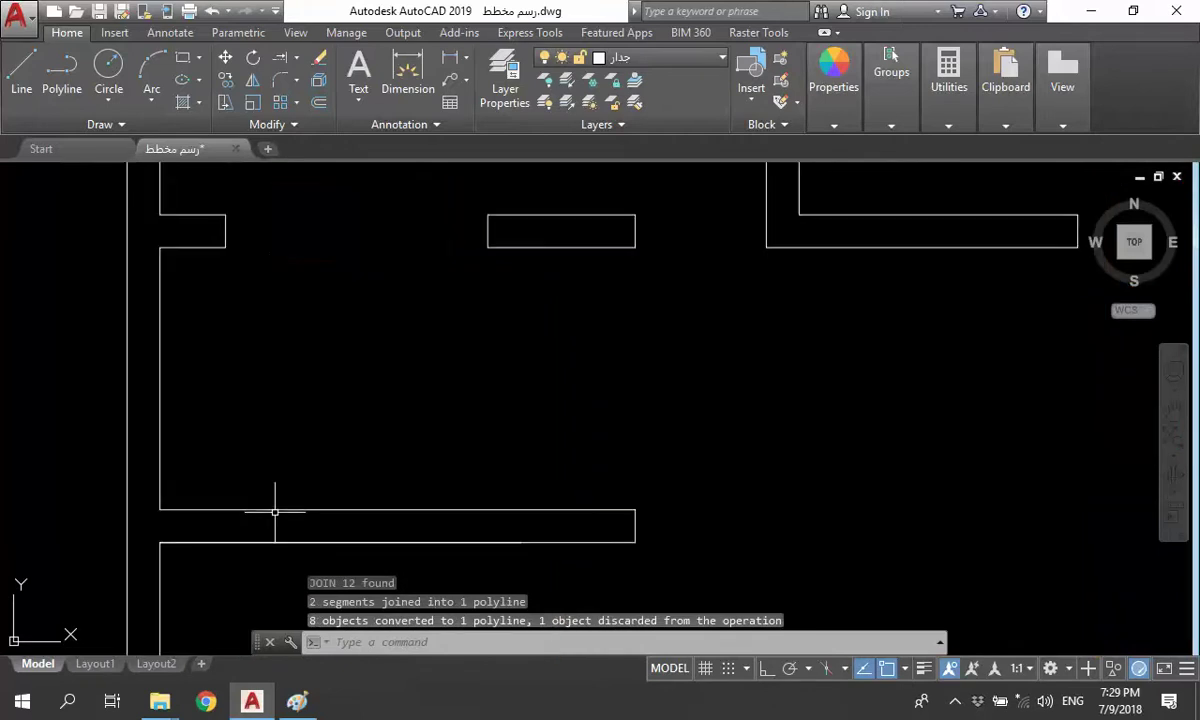
pyautogui.click(275, 512)
pyautogui.click(289, 490)
pyautogui.scroll(-4, 300, 482)
pyautogui.scroll(-2, 277, 468)
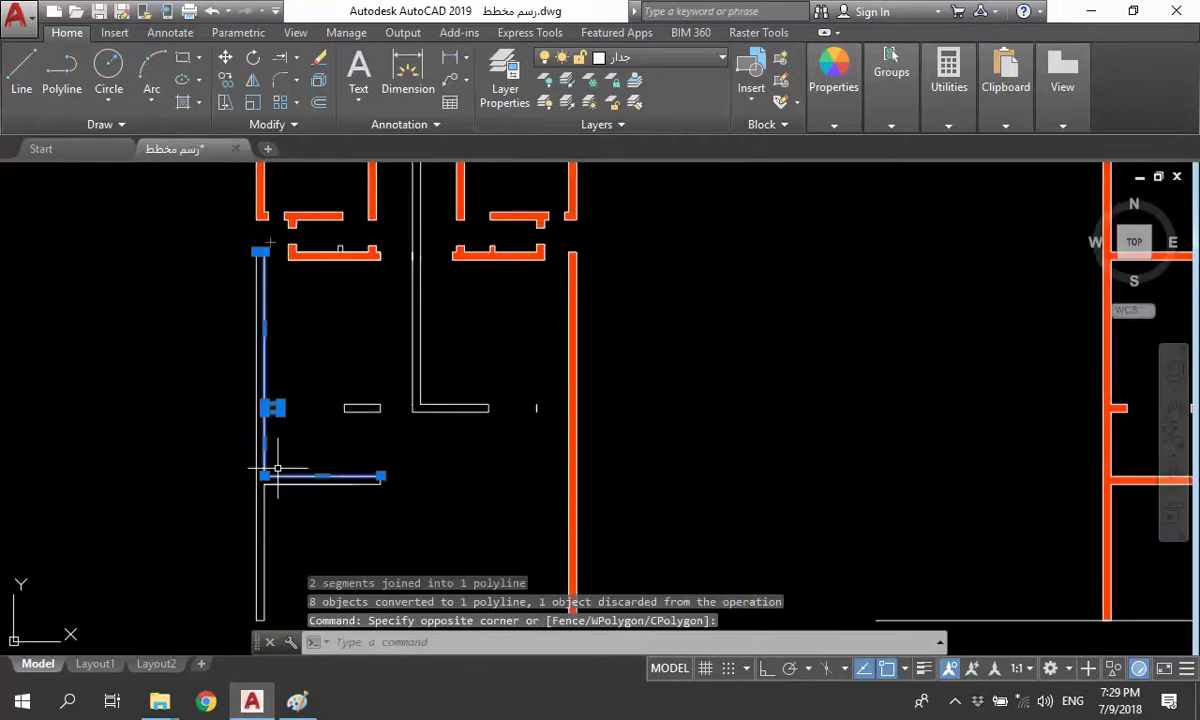
pyautogui.scroll(4, 257, 272)
pyautogui.press('Escape')
pyautogui.scroll(-5, 256, 280)
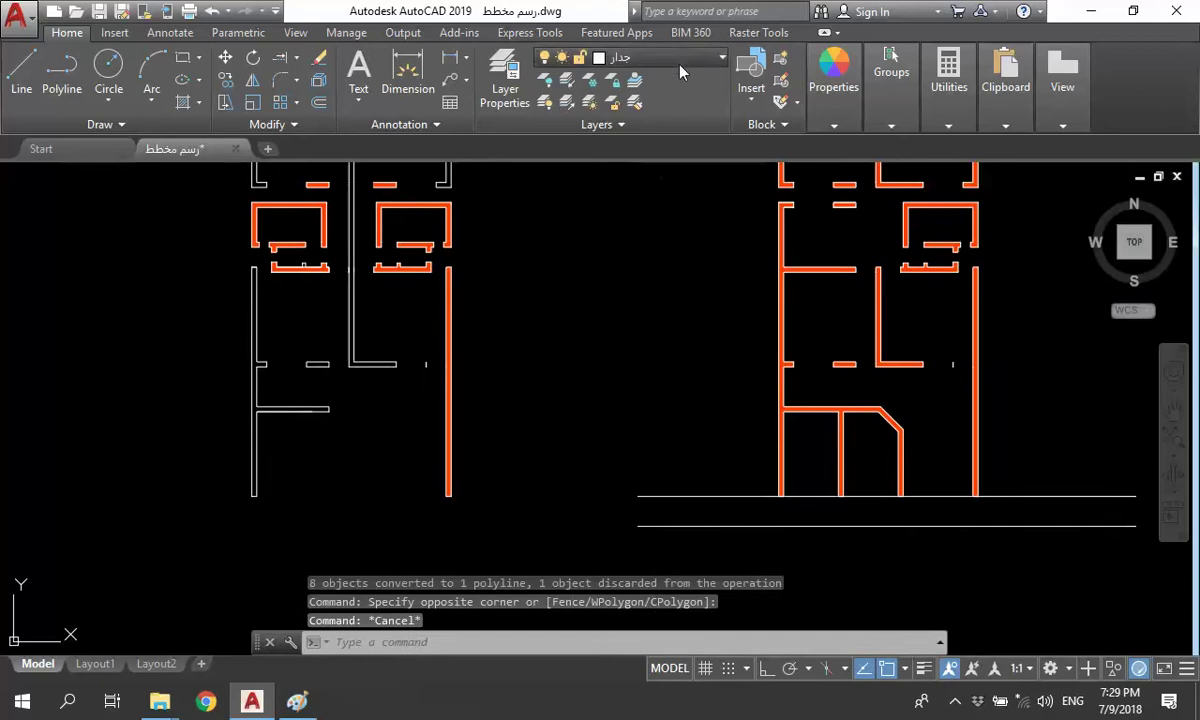
pyautogui.click(637, 58)
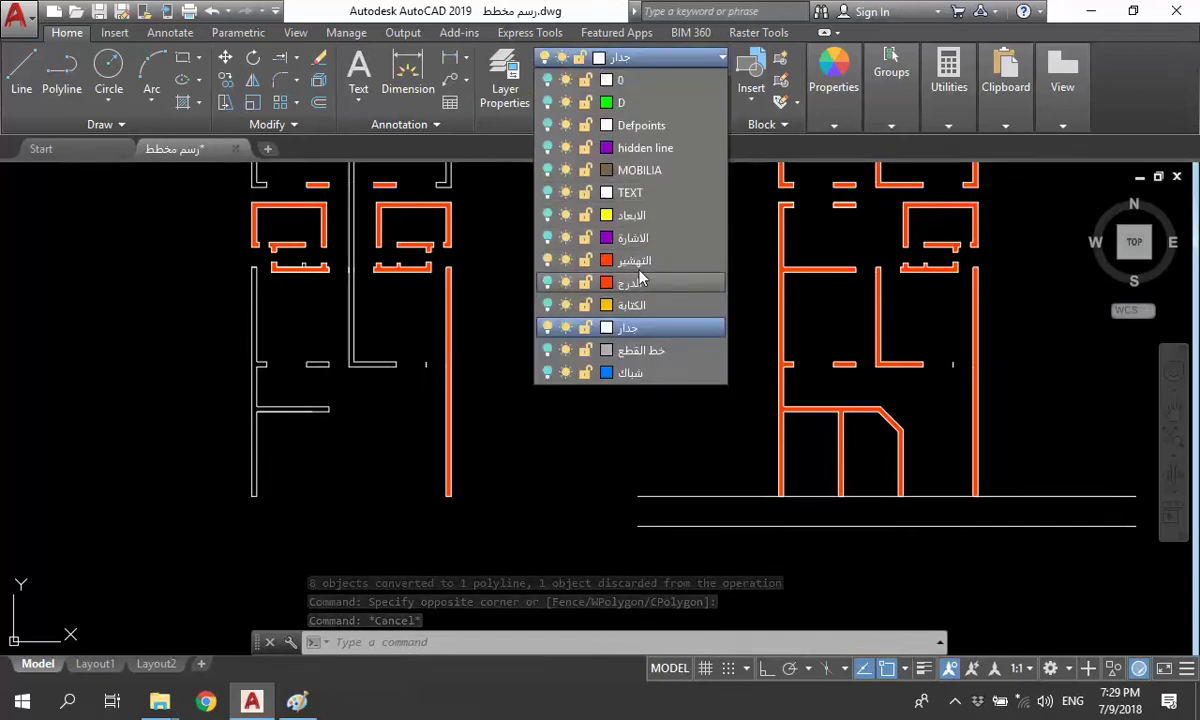
# - Make التهشير current and hatch the left wall
pyautogui.click(647, 262)
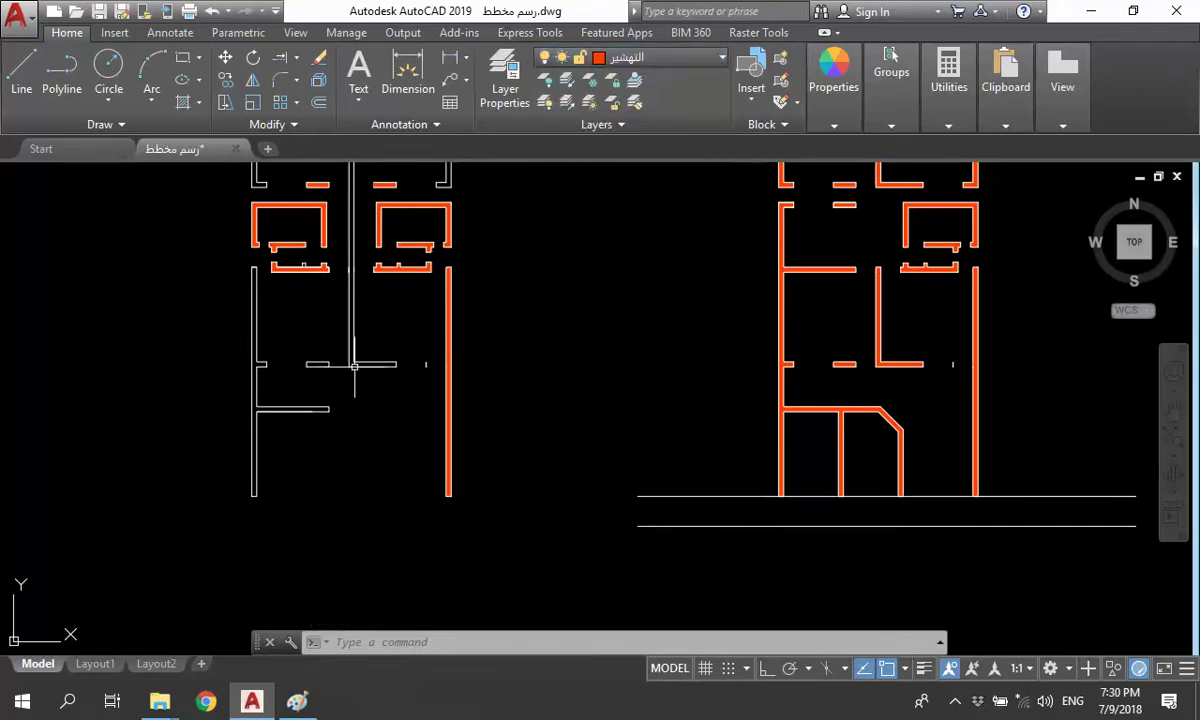
pyautogui.write('h')
pyautogui.press('Return')
pyautogui.click(298, 409)
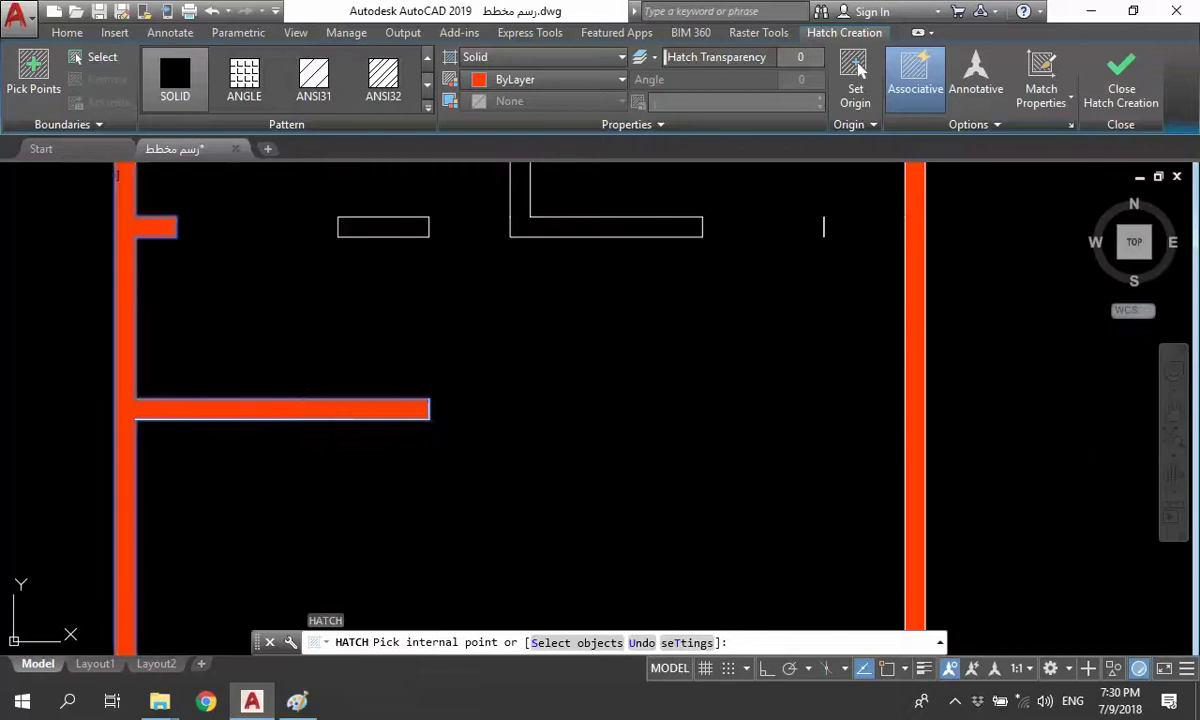
pyautogui.scroll(-5, 370, 432)
pyautogui.press('Escape')
# - Retry hatching the small wall stub, then dismiss the boundary error and cancel
pyautogui.scroll(2, 370, 432)
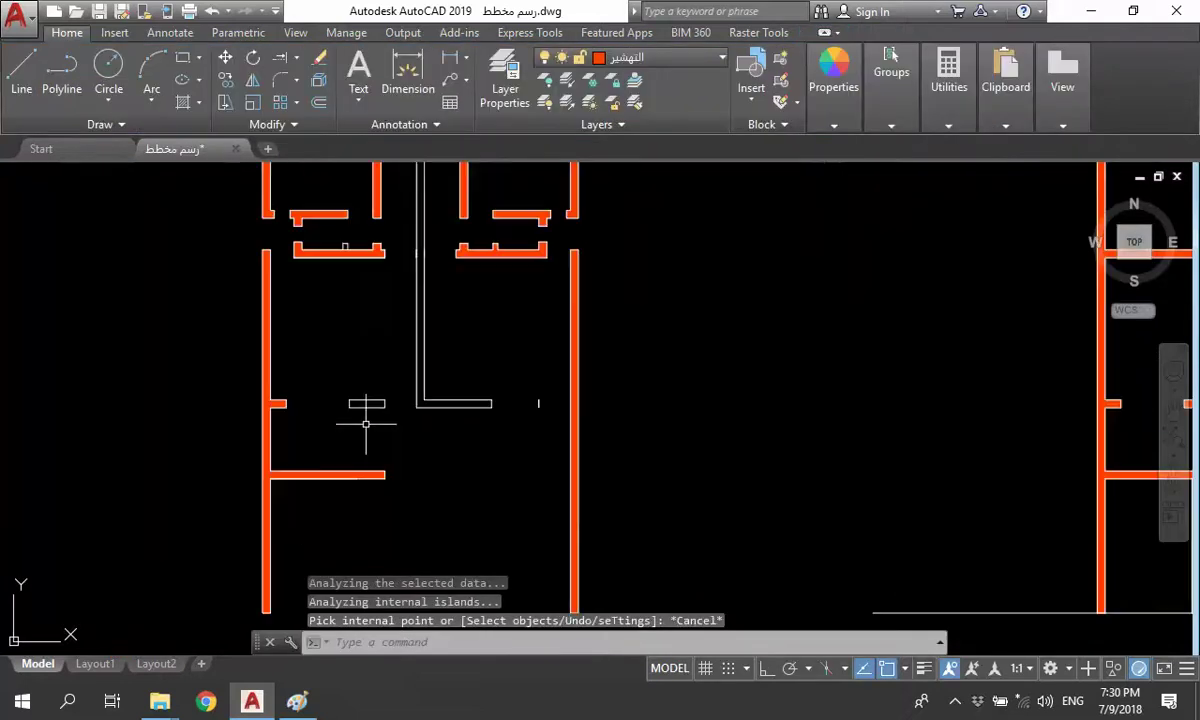
pyautogui.press('Escape')
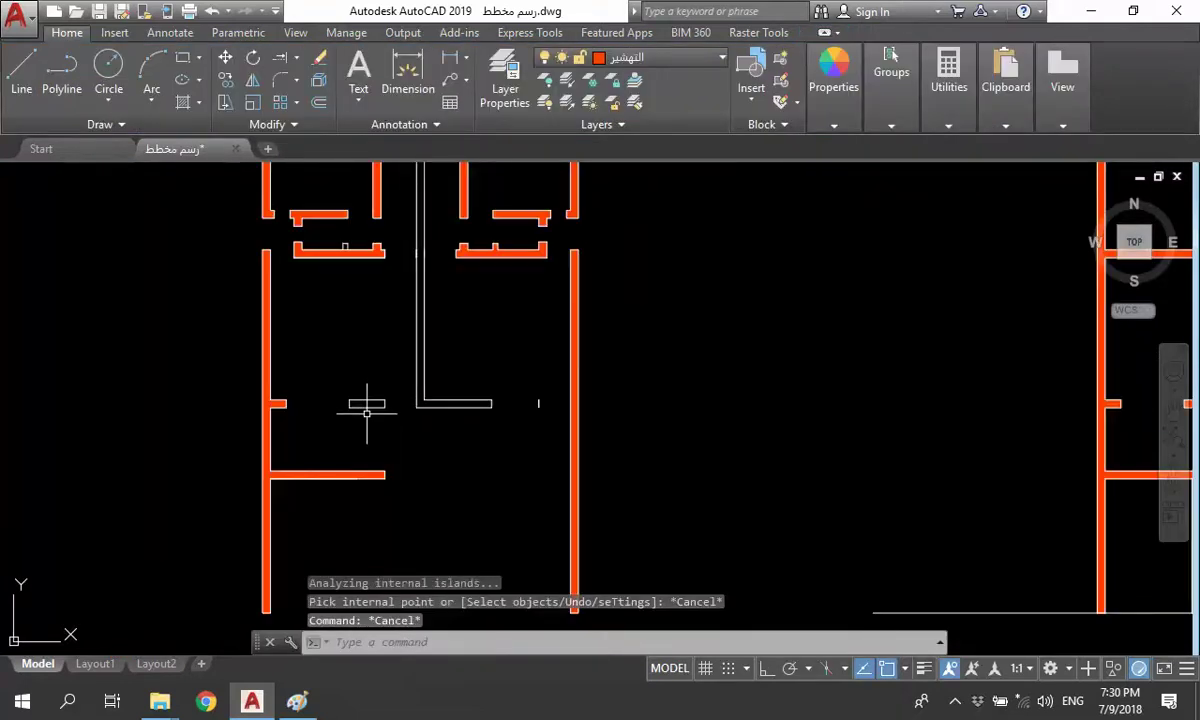
pyautogui.press('Return')
pyautogui.scroll(4, 363, 408)
pyautogui.click(363, 381)
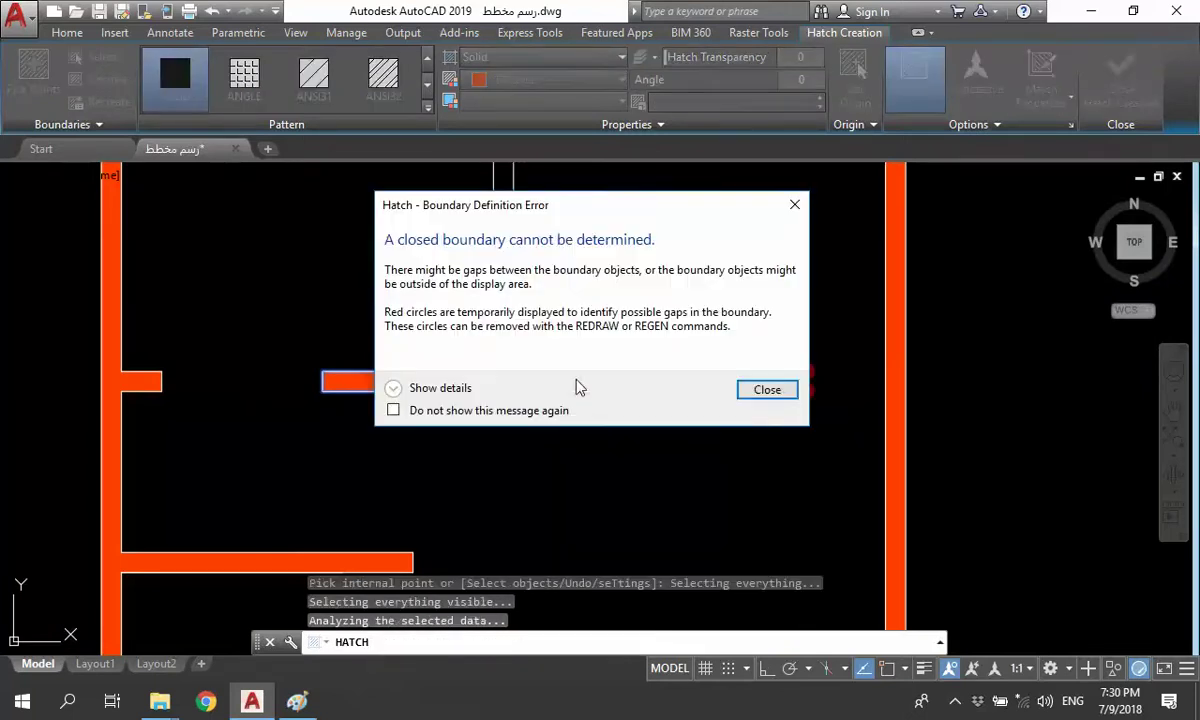
pyautogui.click(768, 388)
pyautogui.scroll(-4, 550, 458)
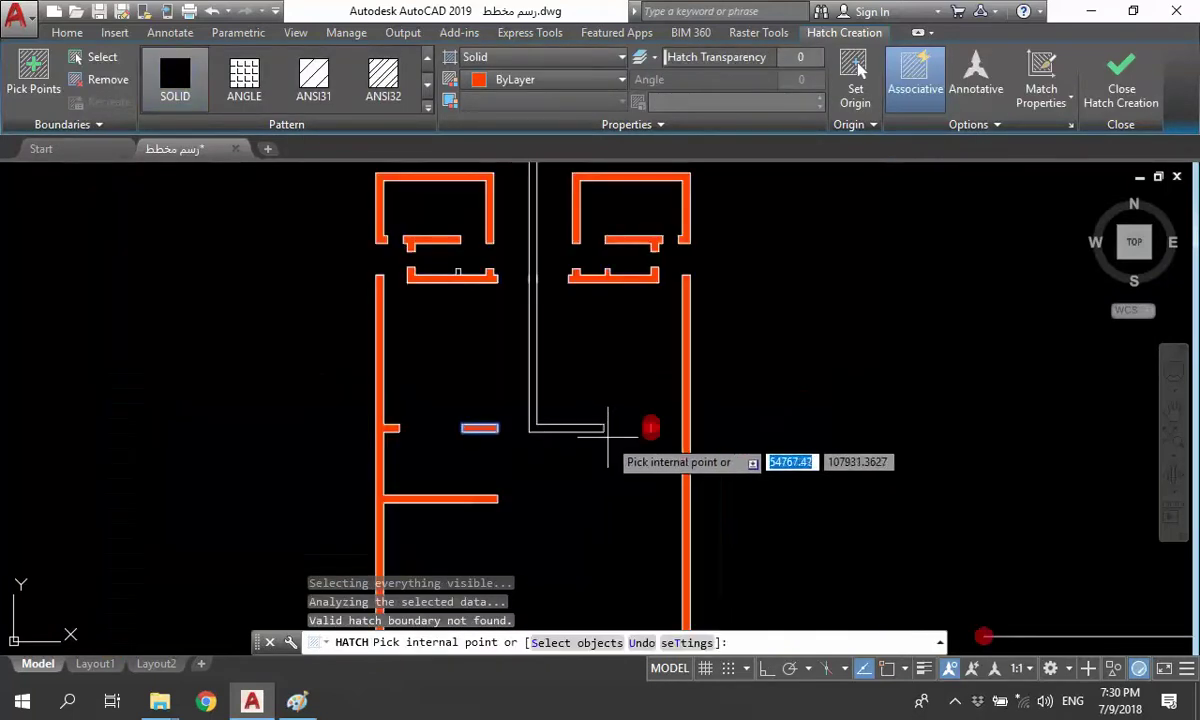
pyautogui.moveTo(605, 436); pyautogui.dragTo(590, 489, button='middle')
pyautogui.press('Escape')
# - Select the top, left and right walls and vertical double line, then JOIN them
pyautogui.click(600, 508)
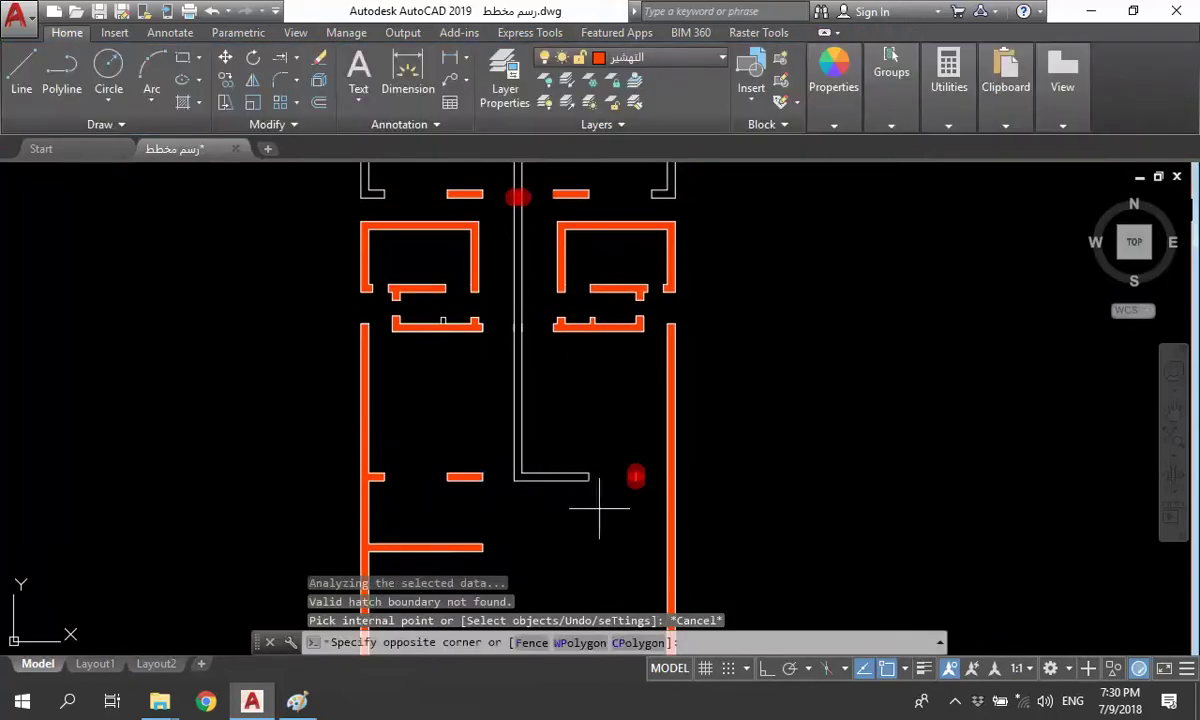
pyautogui.click(509, 367)
pyautogui.moveTo(509, 367); pyautogui.dragTo(481, 592, button='middle')
pyautogui.click(507, 455)
pyautogui.click(462, 273)
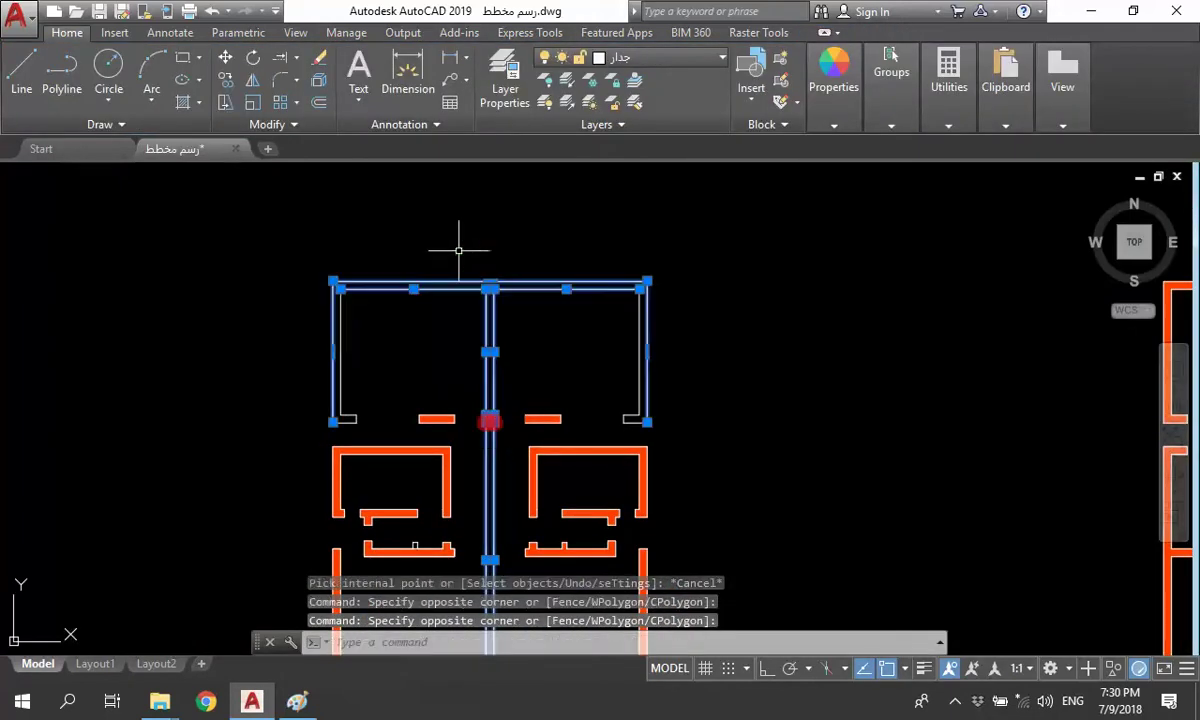
pyautogui.click(669, 424)
pyautogui.click(597, 272)
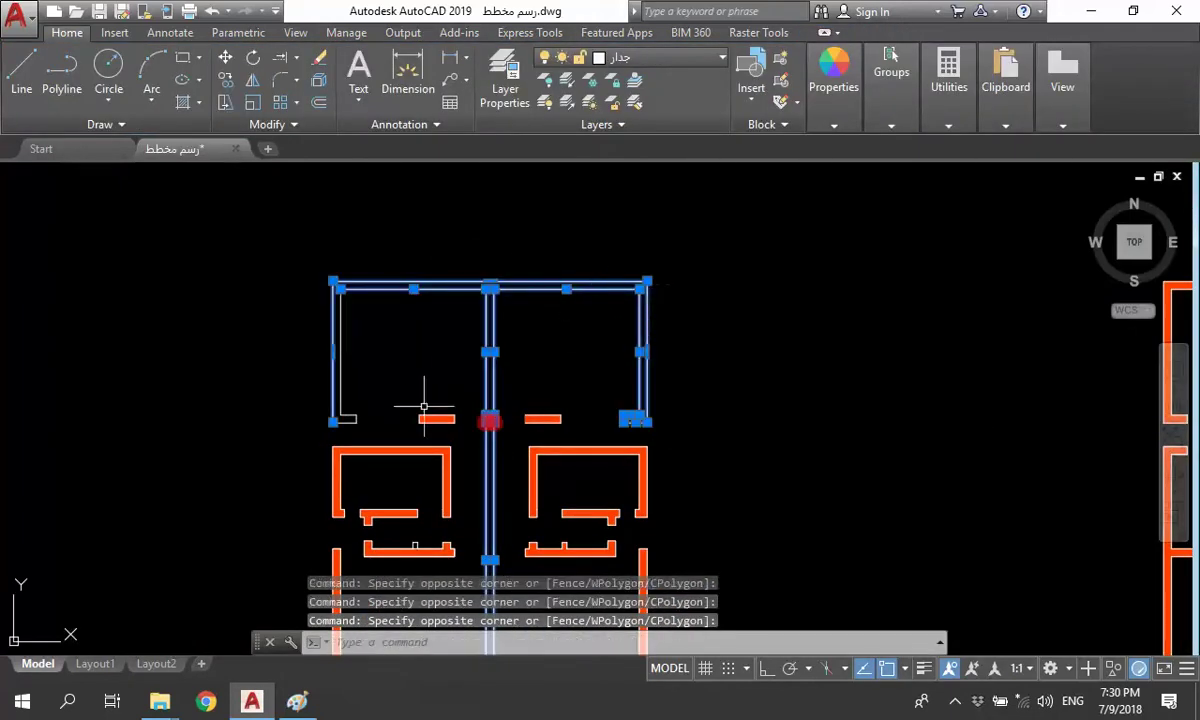
pyautogui.click(404, 428)
pyautogui.click(332, 313)
pyautogui.scroll(-2, 332, 243)
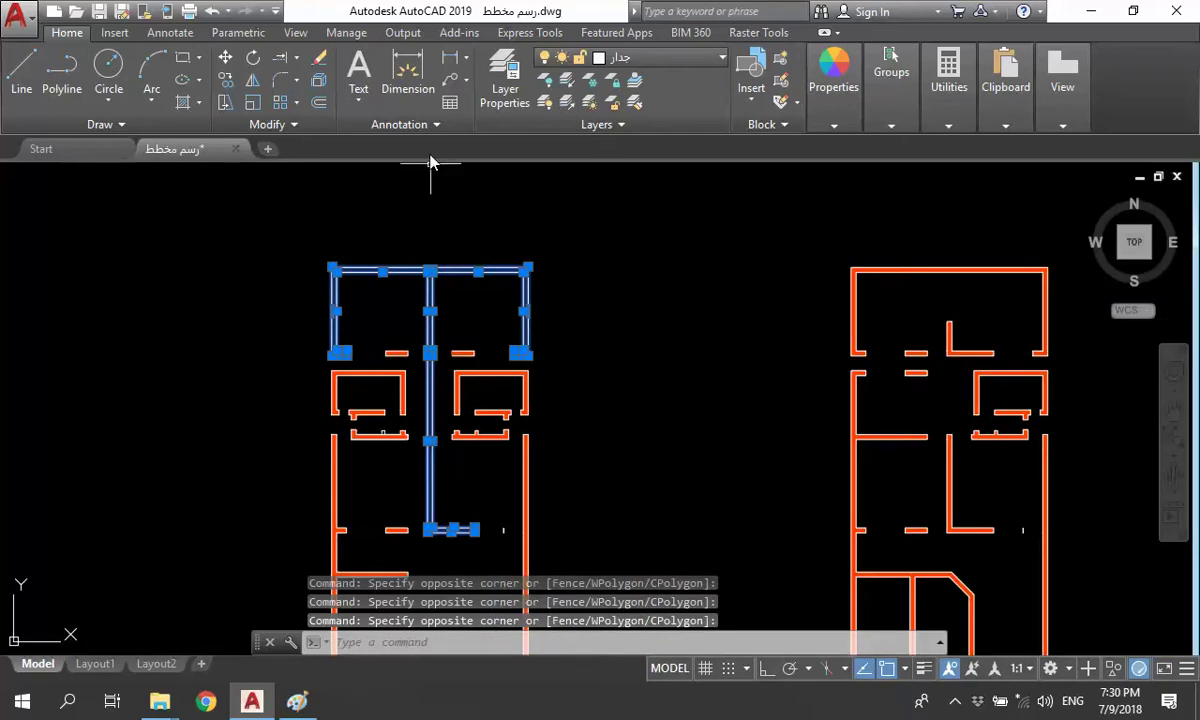
pyautogui.write('j')
pyautogui.press('Return')
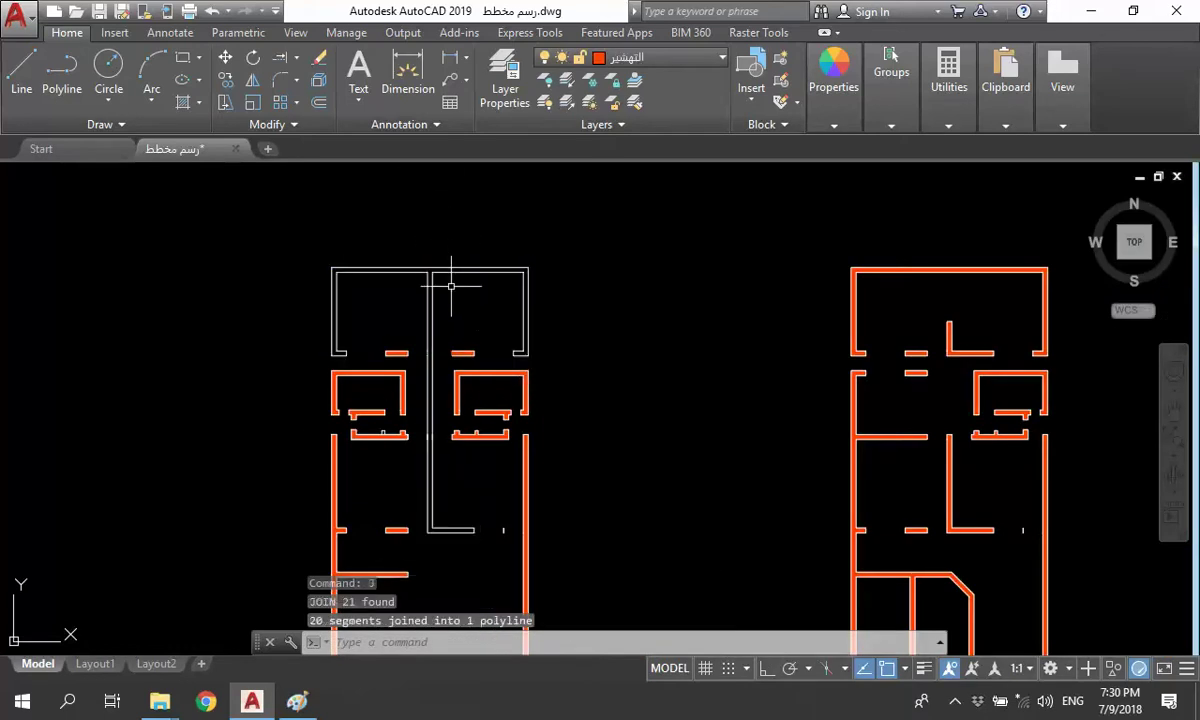
# - Retry HATCH on the joined walls, then cancel it
pyautogui.write('h')
pyautogui.press('Return')
pyautogui.scroll(3, 420, 315)
pyautogui.scroll(2, 435, 320)
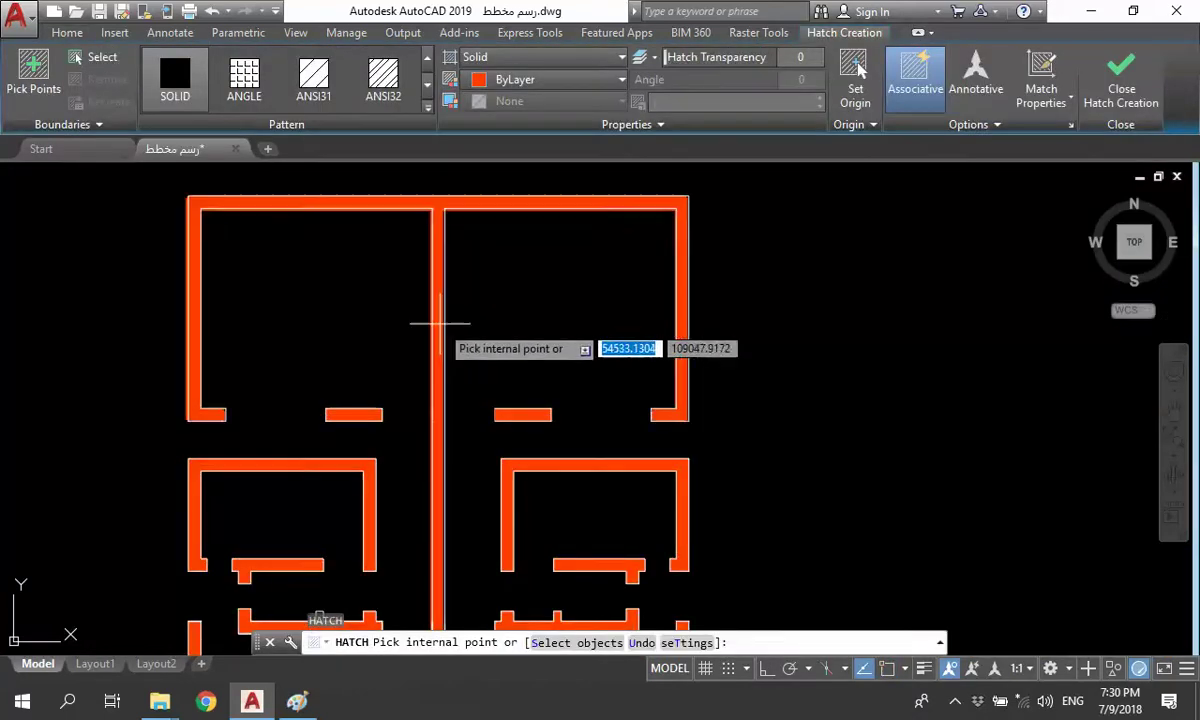
pyautogui.scroll(-3, 522, 321)
pyautogui.scroll(3, 410, 170)
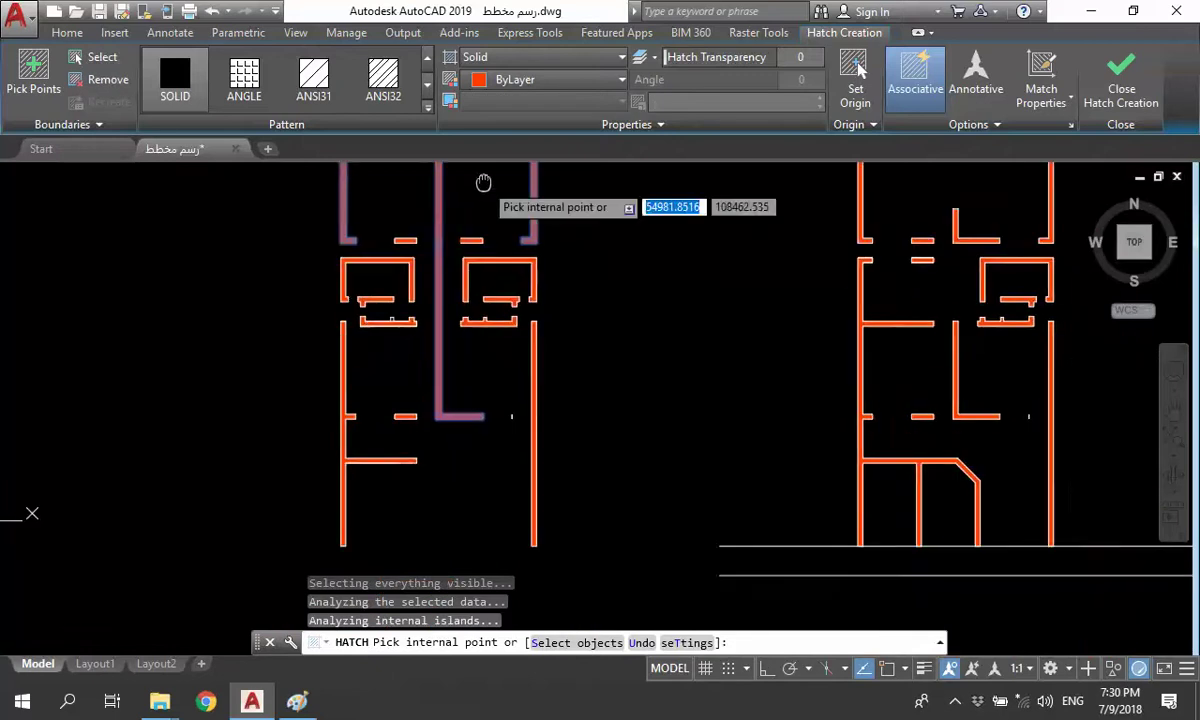
pyautogui.scroll(3, 482, 455)
pyautogui.press('Escape')
pyautogui.click(563, 343)
# - Erase the small stray line
pyautogui.scroll(5, 555, 330)
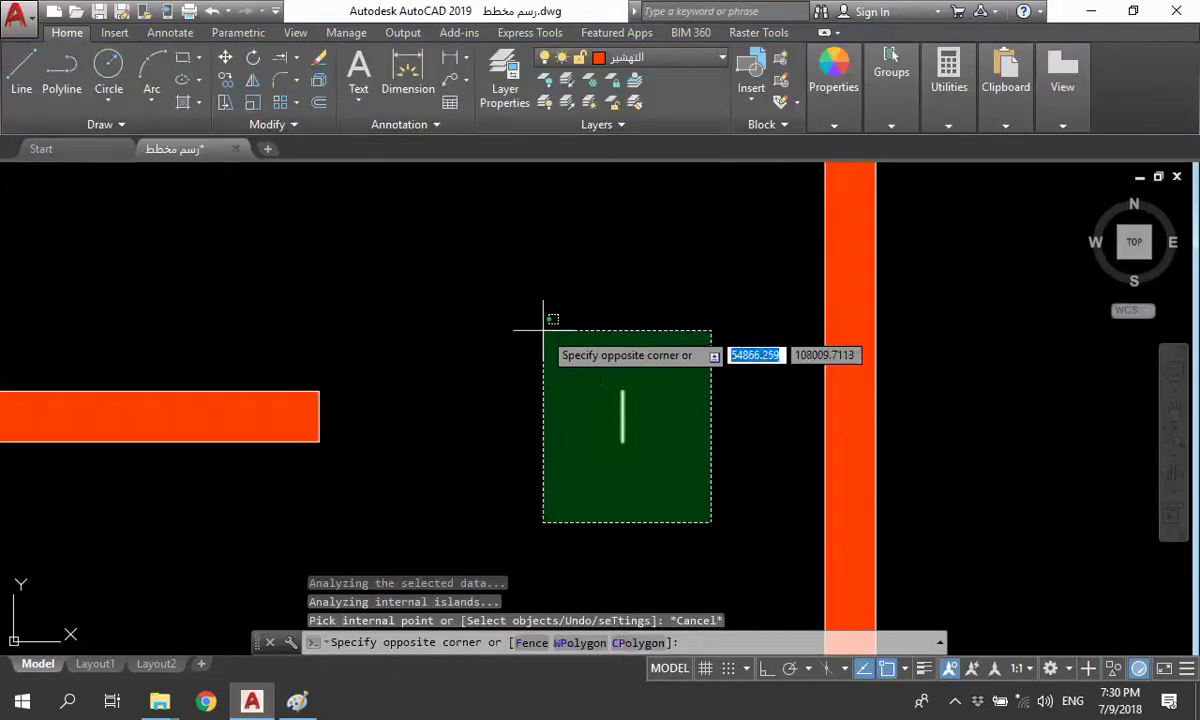
pyautogui.click(556, 368)
pyautogui.press('Delete')
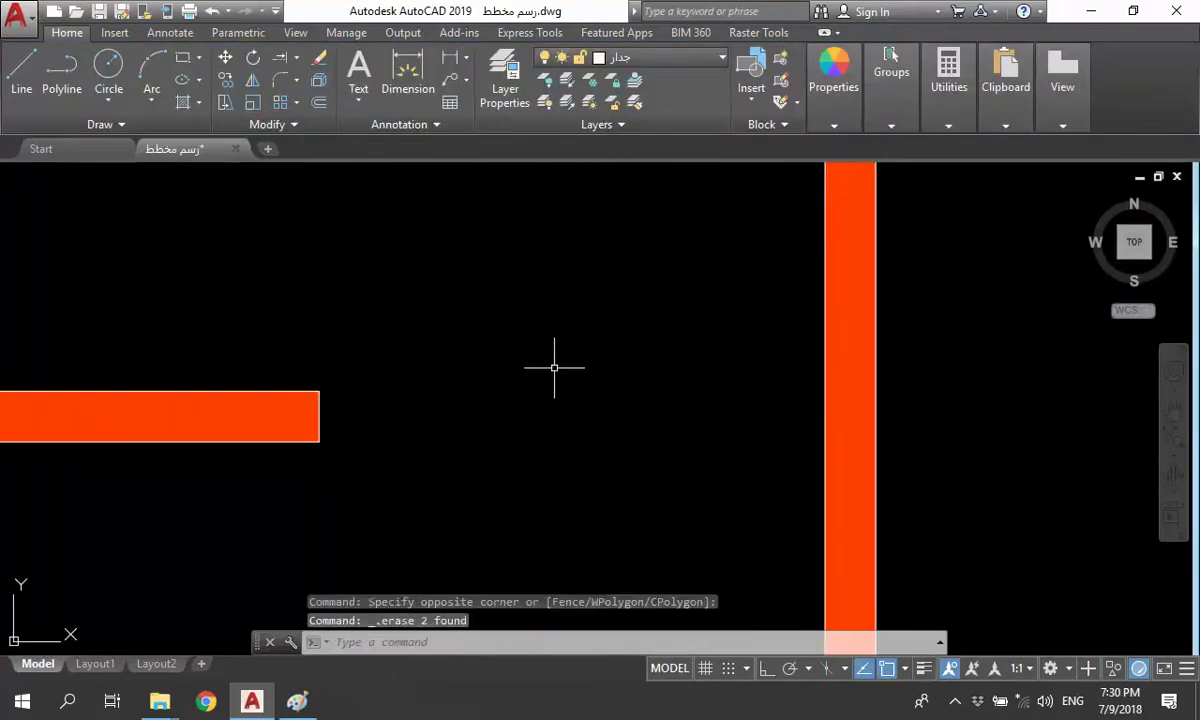
pyautogui.scroll(-5, 556, 368)
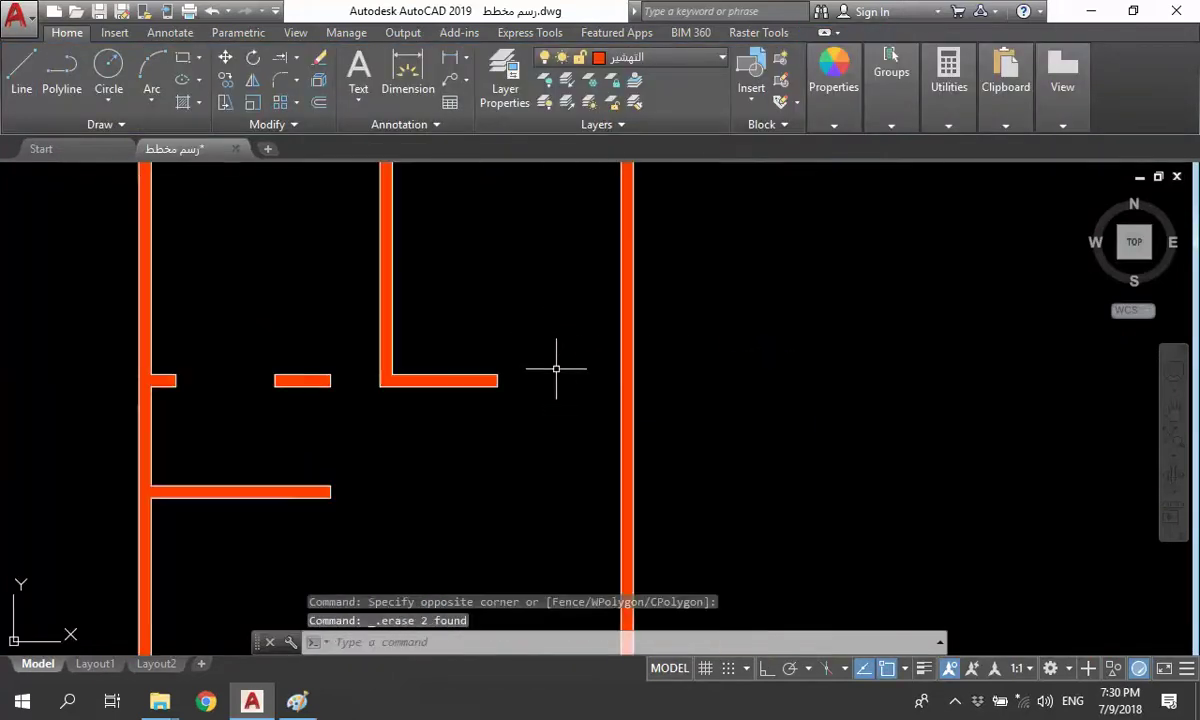
# - Unisolate the layers and center both floor plans in view
pyautogui.click(567, 104)
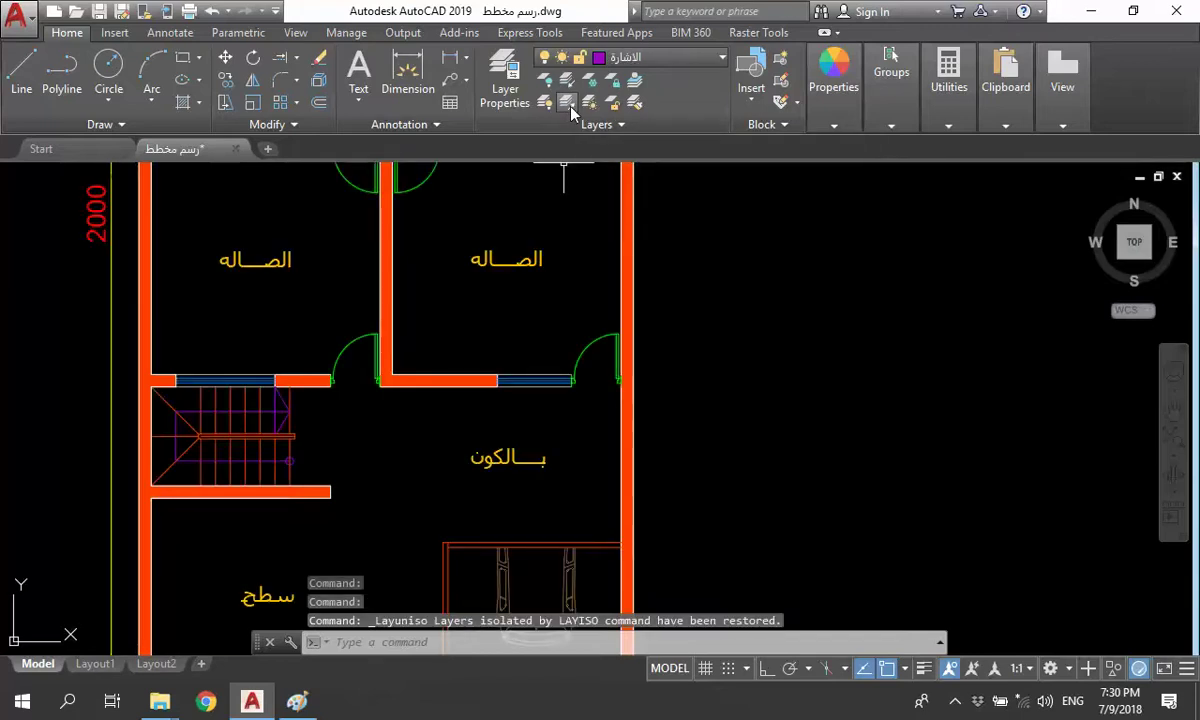
pyautogui.scroll(-4, 428, 459)
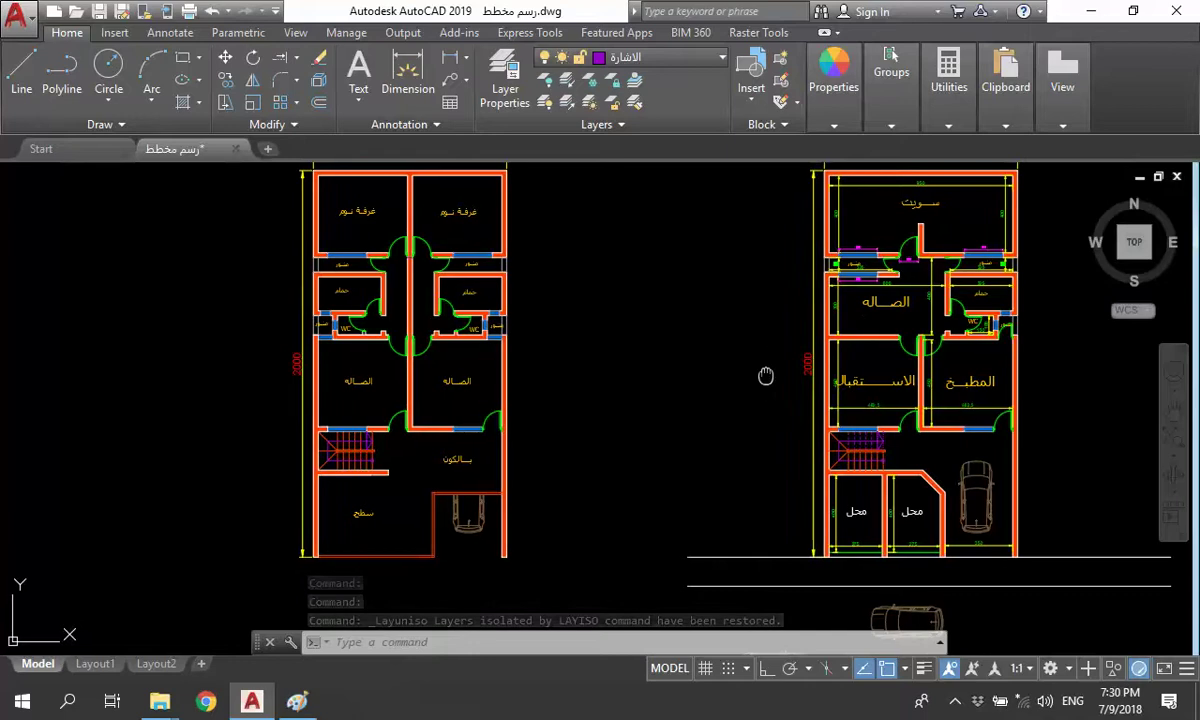
pyautogui.moveTo(767, 375)
pyautogui.mouseDown(button='middle')
pyautogui.moveTo(679, 430)
pyautogui.moveTo(658, 396)
pyautogui.mouseUp(button='middle')
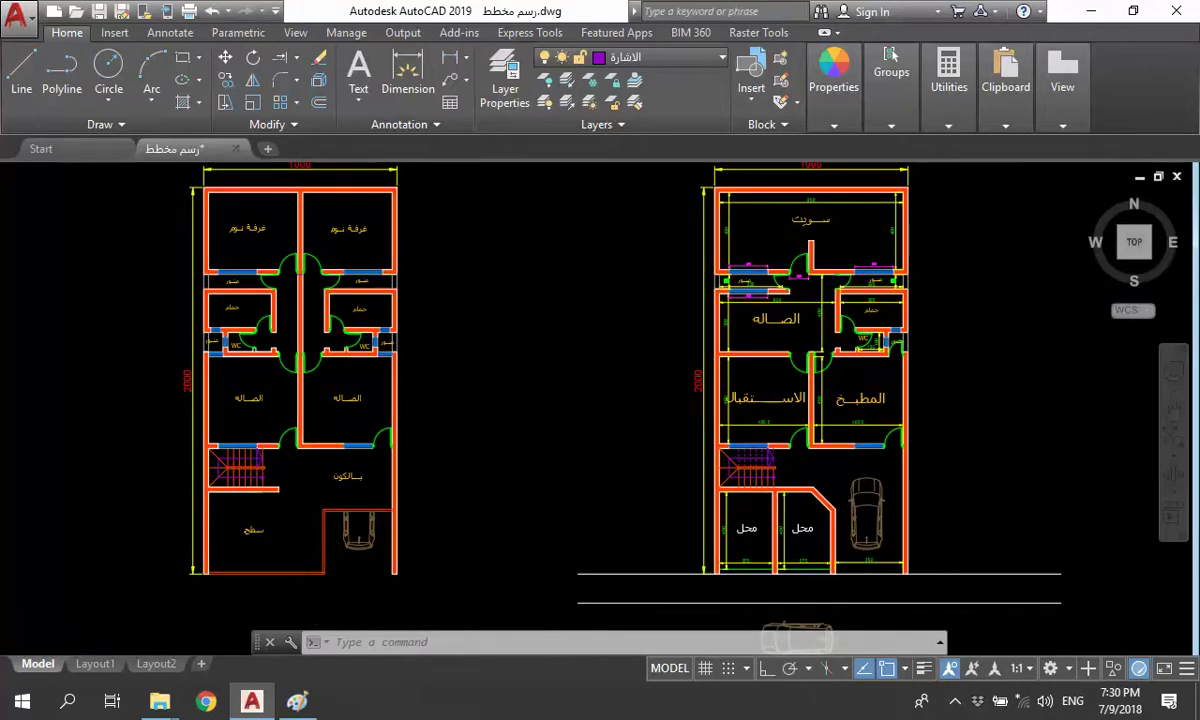
pyautogui.scroll(-2, 627, 490)
pyautogui.scroll(2, 627, 490)
pyautogui.click(657, 425)
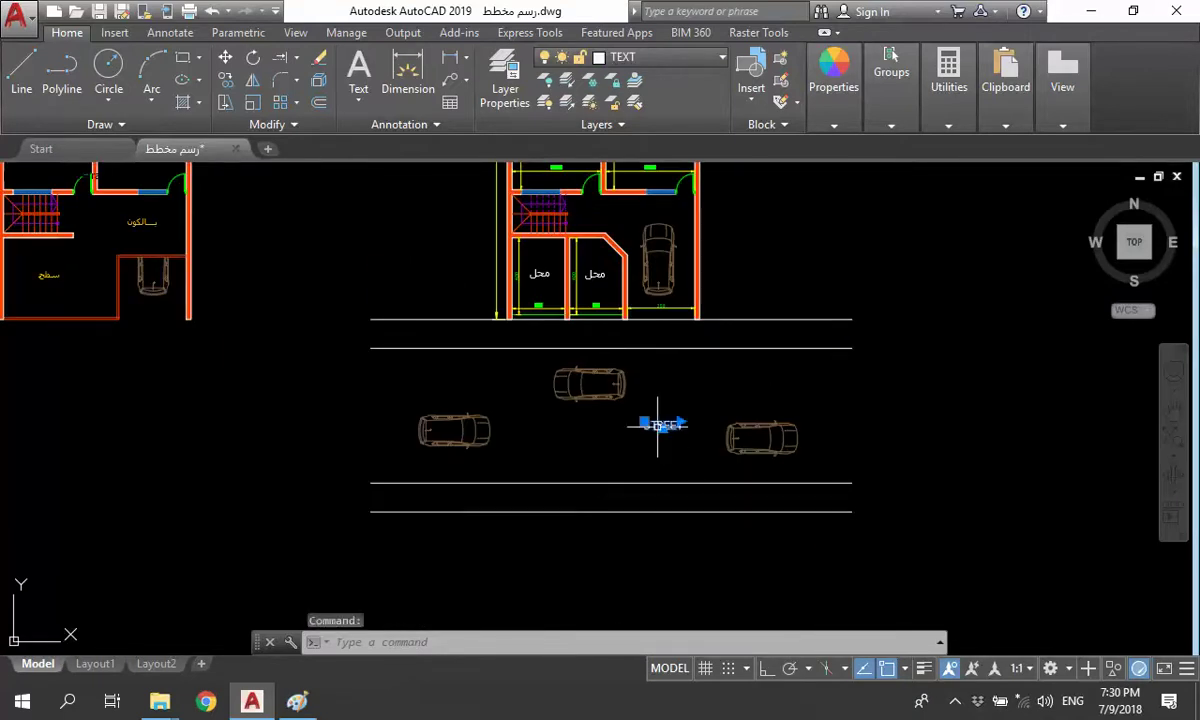
# - Copy the STREET label to just below the street and open the copy for editing
pyautogui.write('co')
pyautogui.press('Return')
pyautogui.click(657, 425)
pyautogui.click(674, 570)
pyautogui.press('Escape')
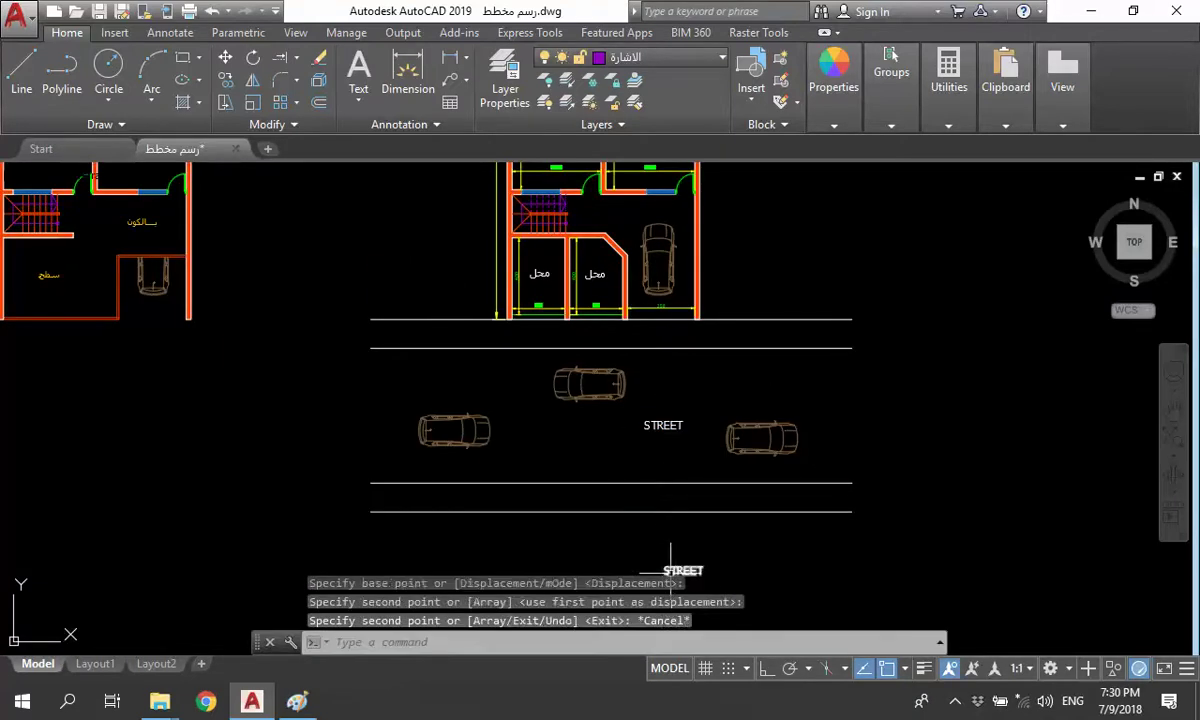
pyautogui.doubleClick(680, 570)
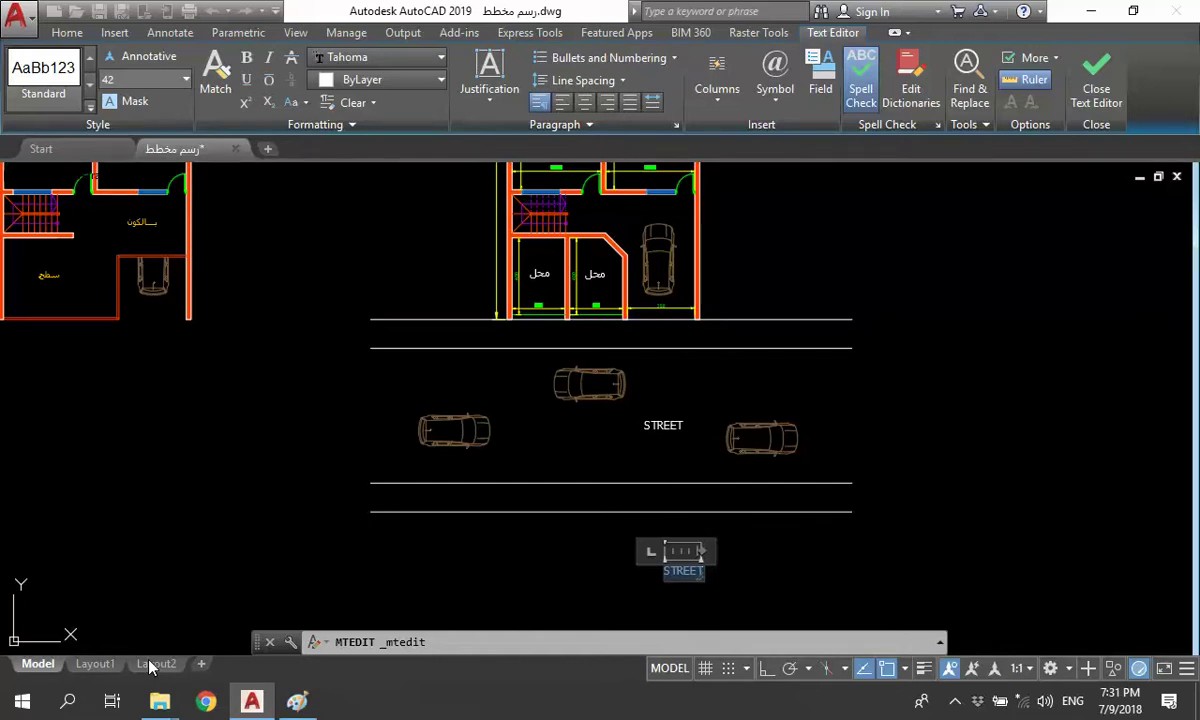
pyautogui.press('Escape')
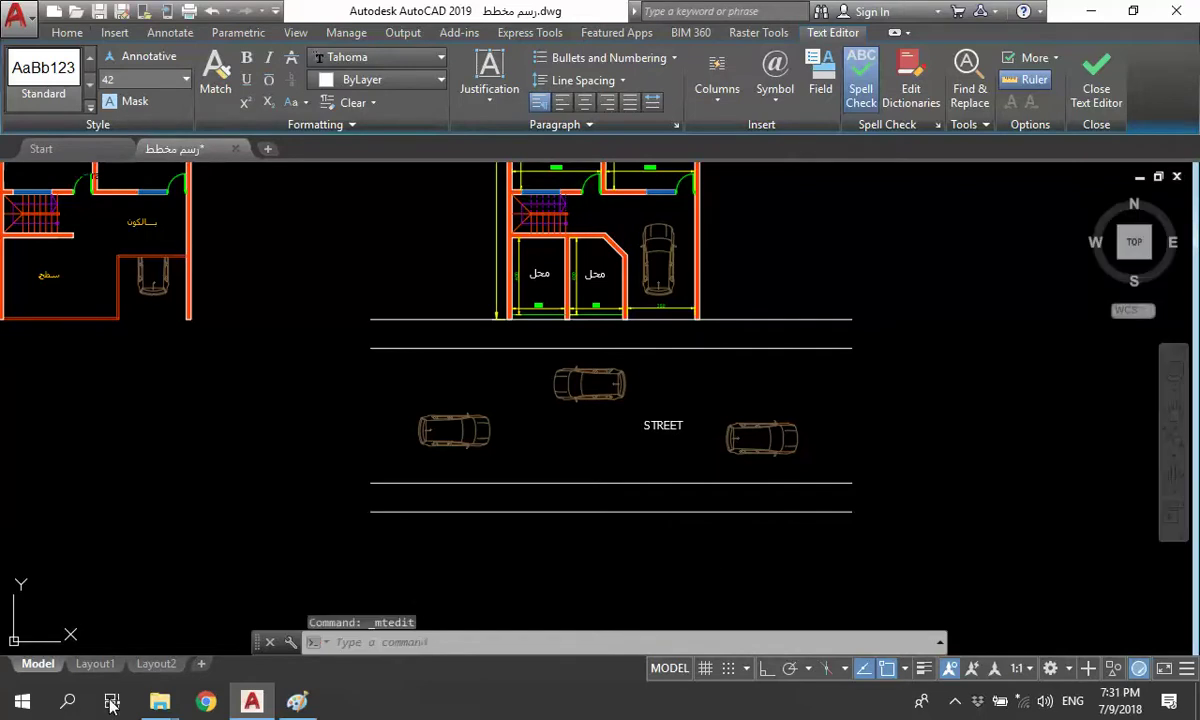
pyautogui.scroll(-2, 560, 470)
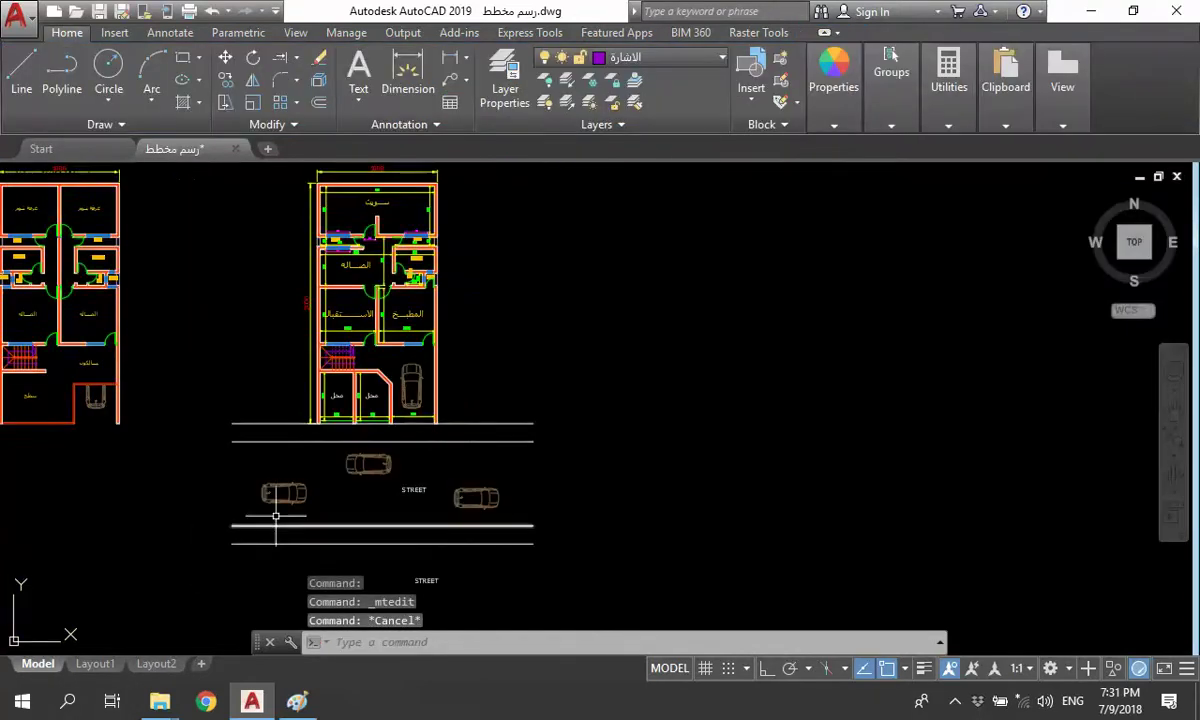
# - Zoom out and save the drawing with Ctrl+S
pyautogui.scroll(-1, 590, 475)
pyautogui.scroll(-1, 607, 478)
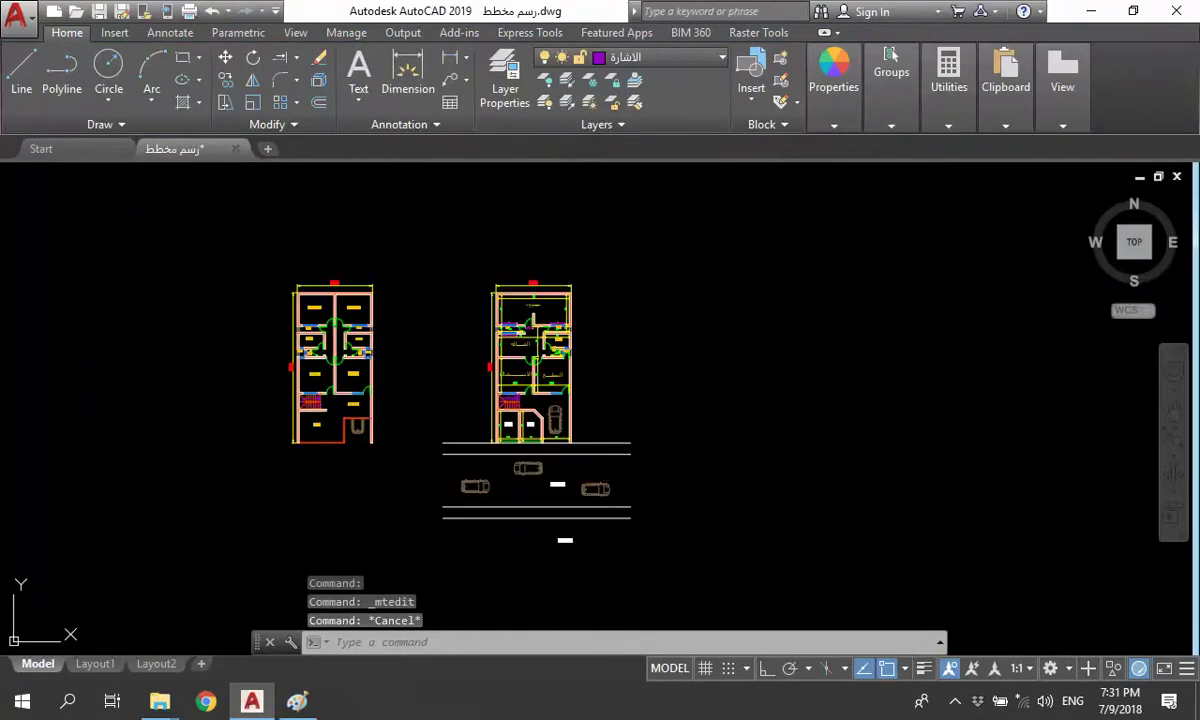
pyautogui.hotkey('ctrl', 's')
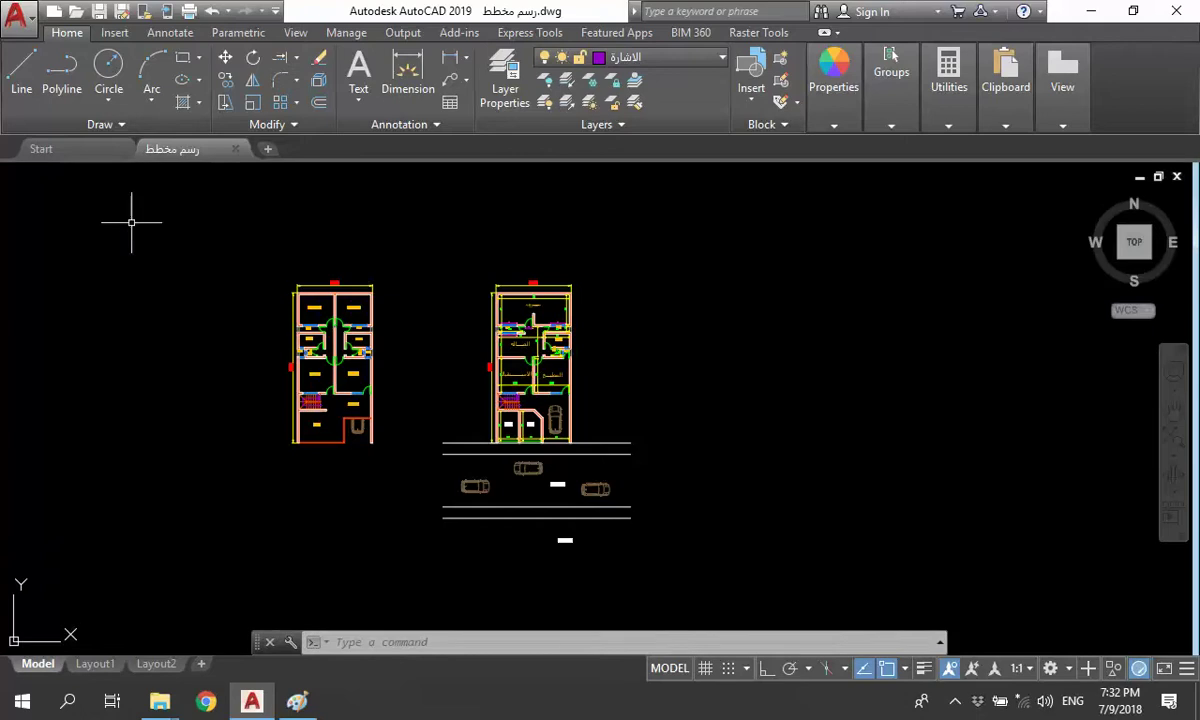
pyautogui.click(30, 32)
pyautogui.moveTo(68, 245)
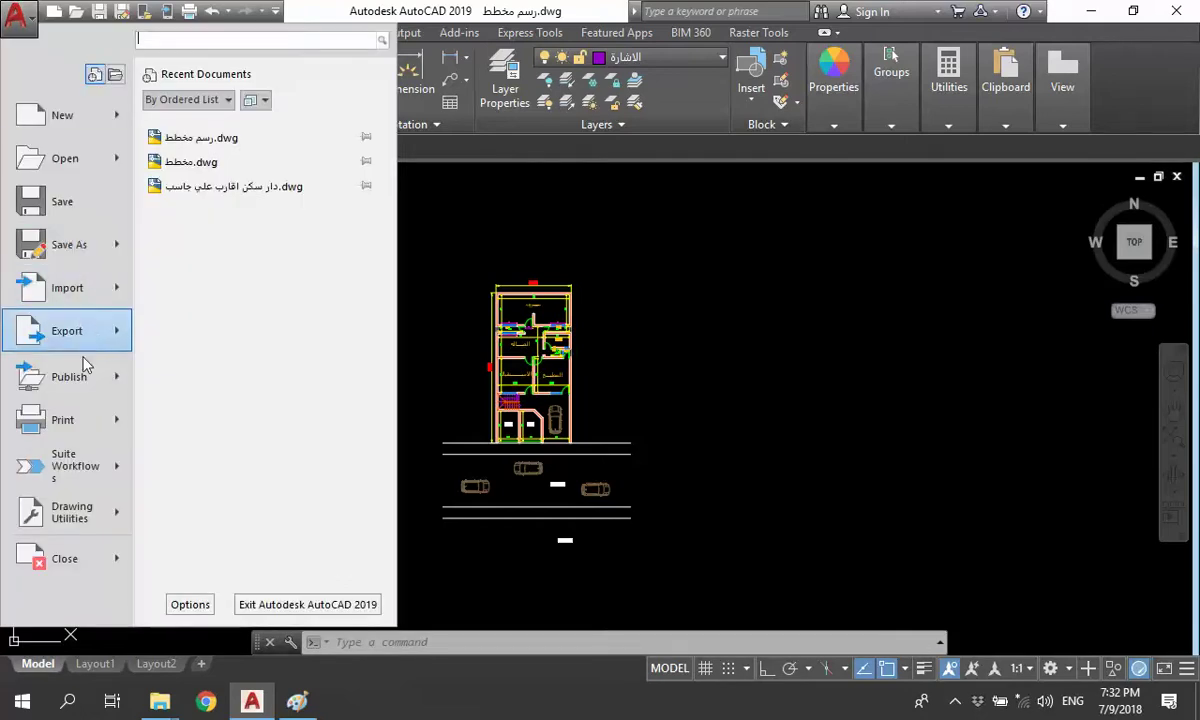
pyautogui.click(88, 257)
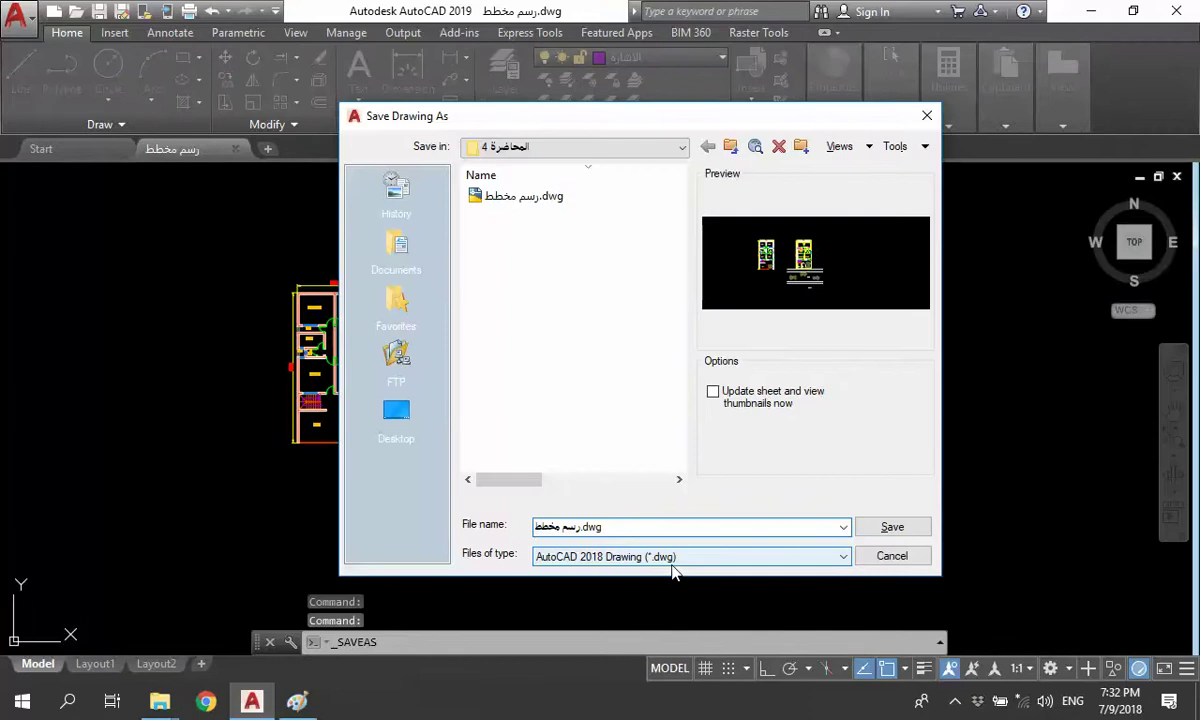
pyautogui.click(672, 562)
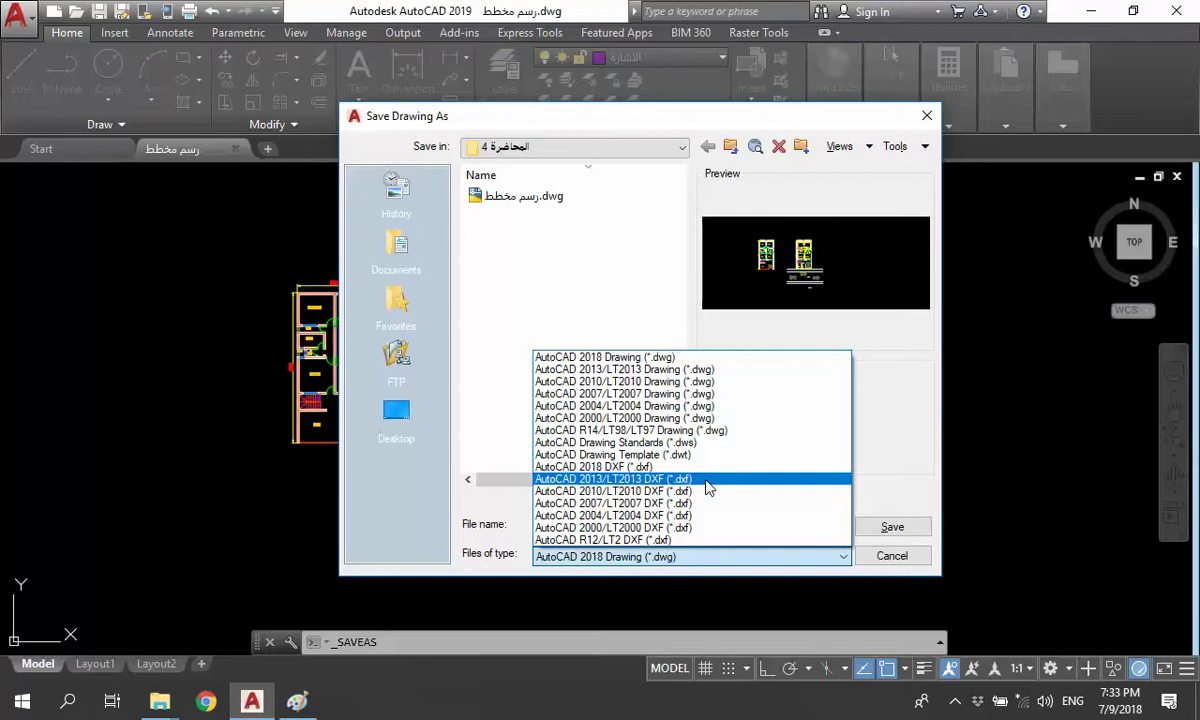
pyautogui.press('Escape')
pyautogui.press('Escape')
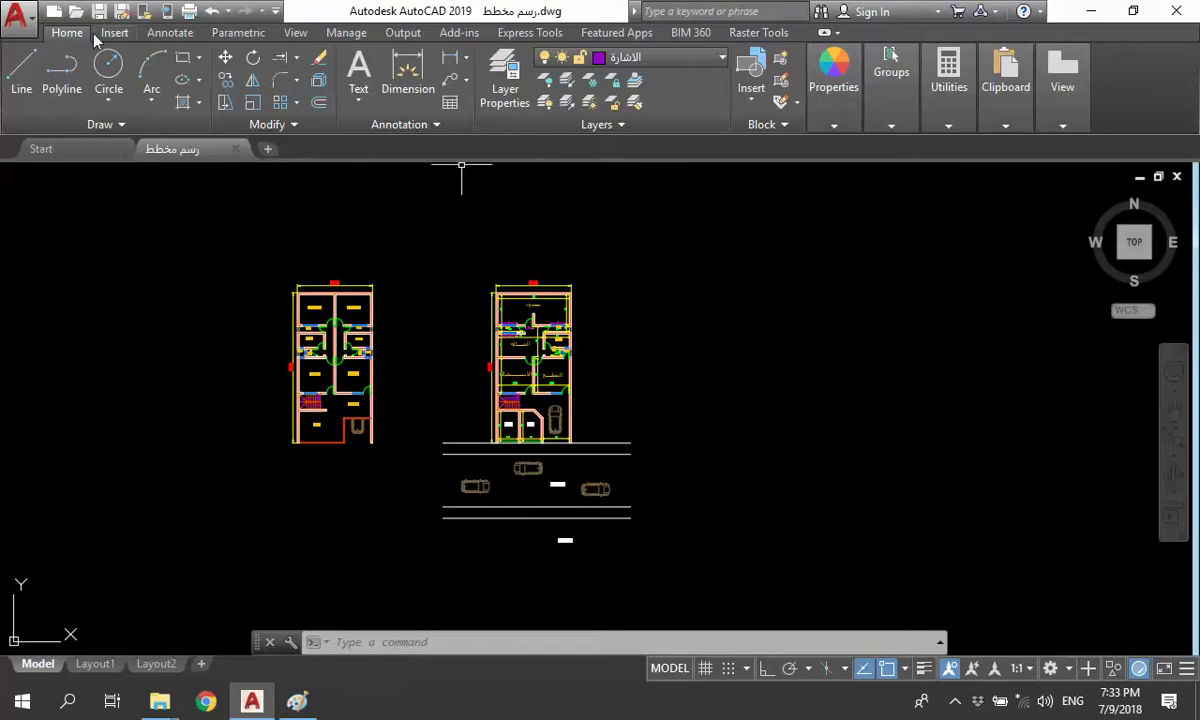
# - Start a plot and choose Snagit 2018 as the printer with A4 paper
pyautogui.click(17, 17)
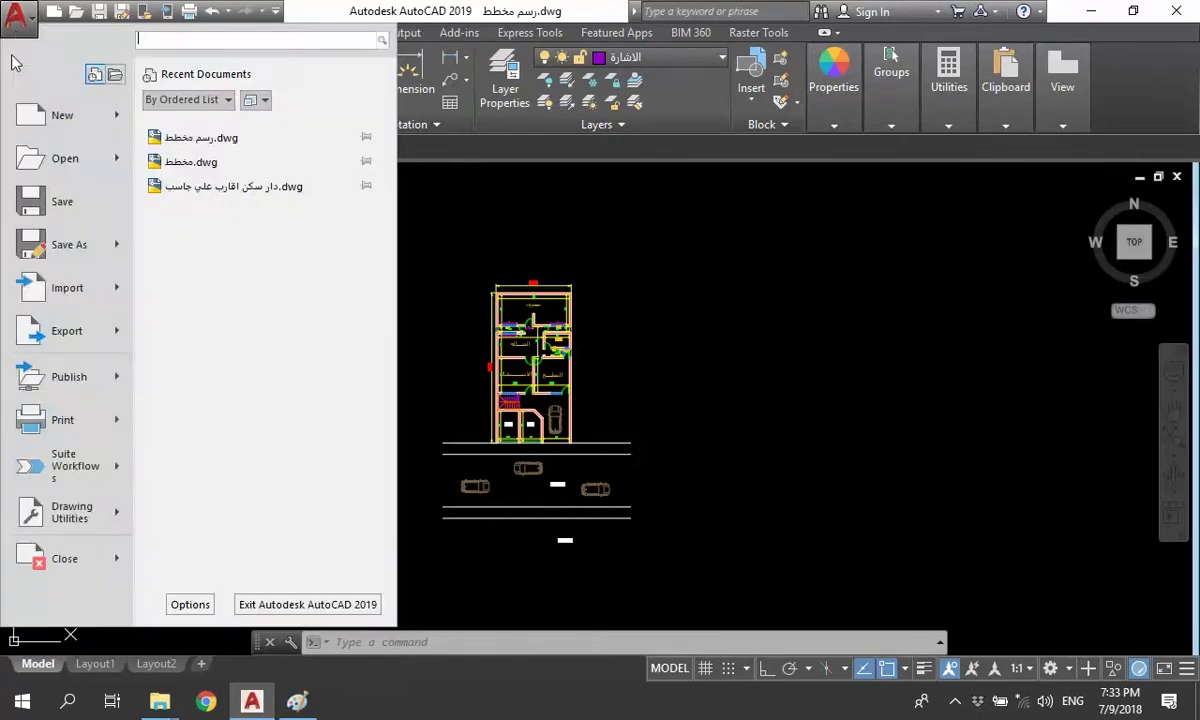
pyautogui.click(63, 435)
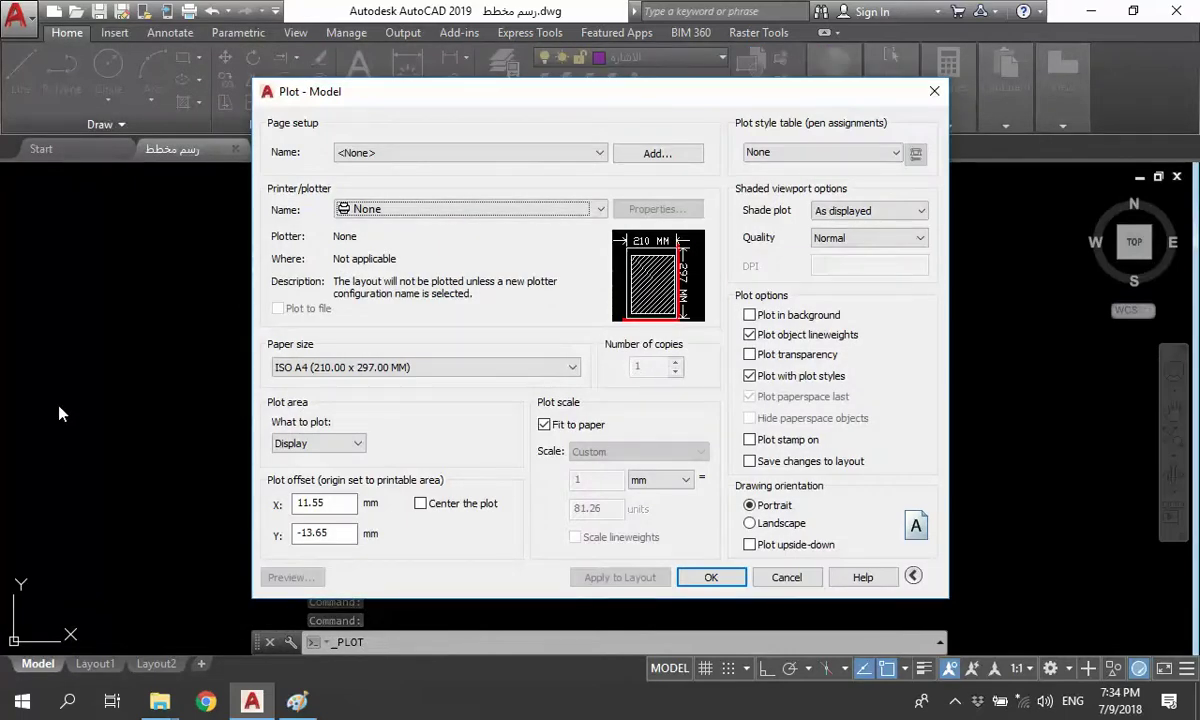
pyautogui.click(404, 210)
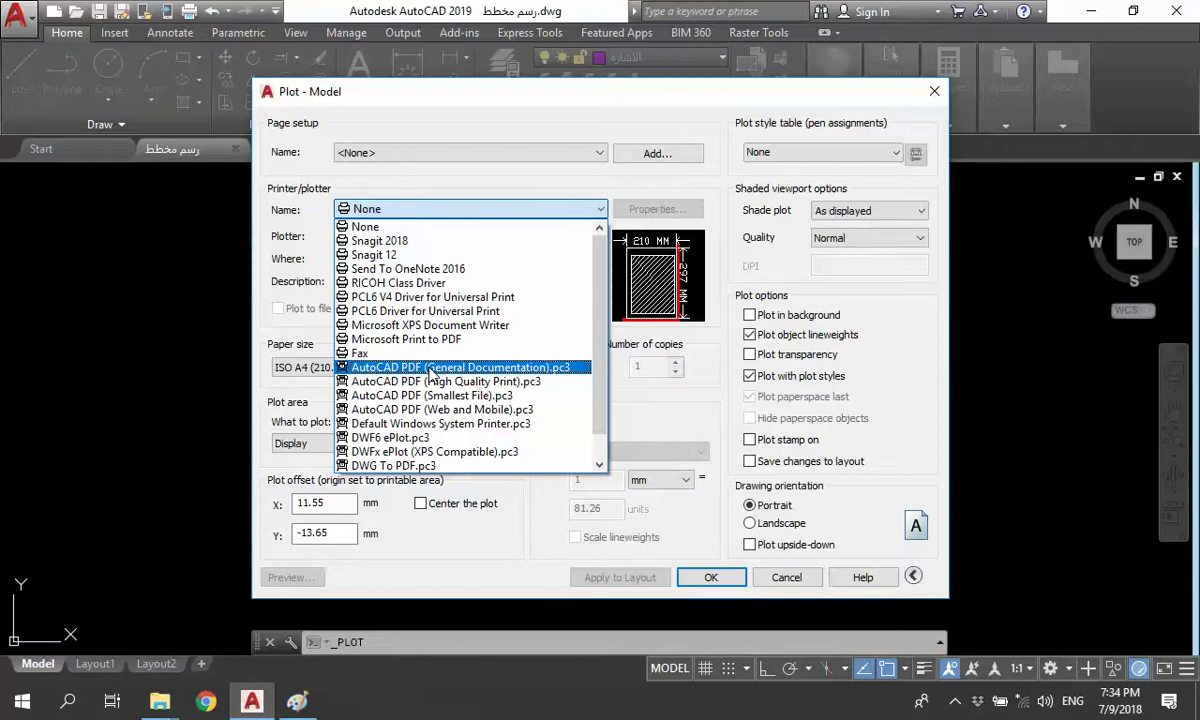
pyautogui.scroll(-1, 430, 372)
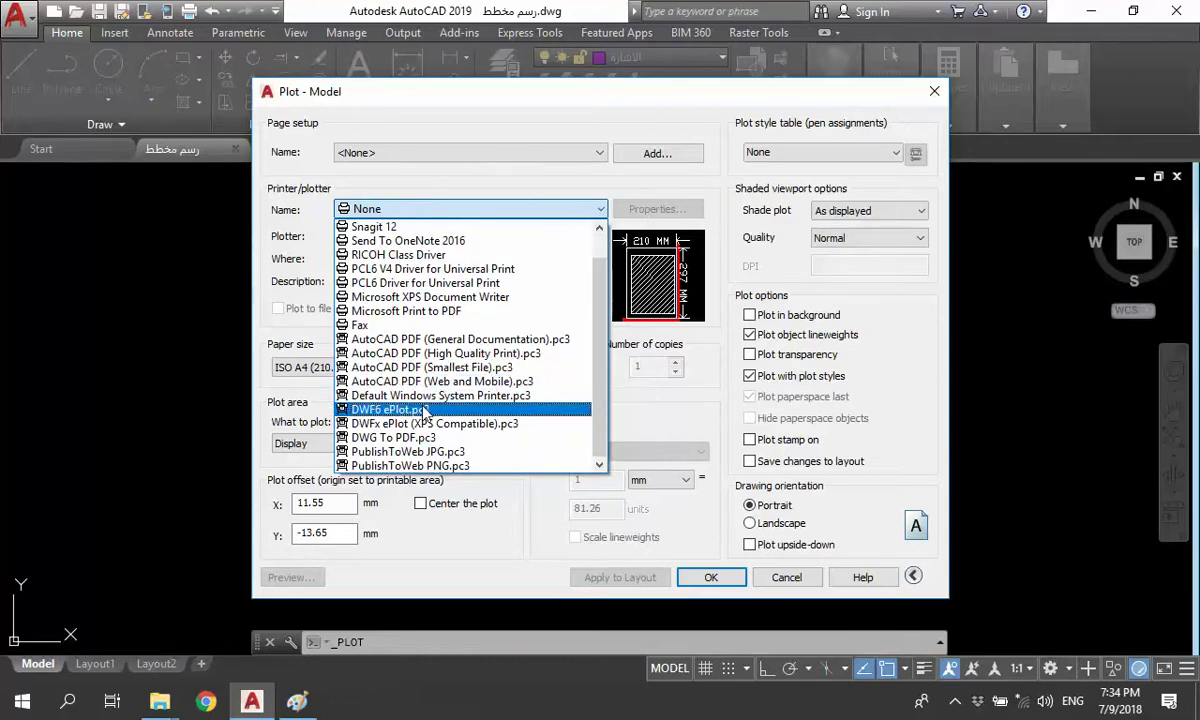
pyautogui.scroll(1, 425, 412)
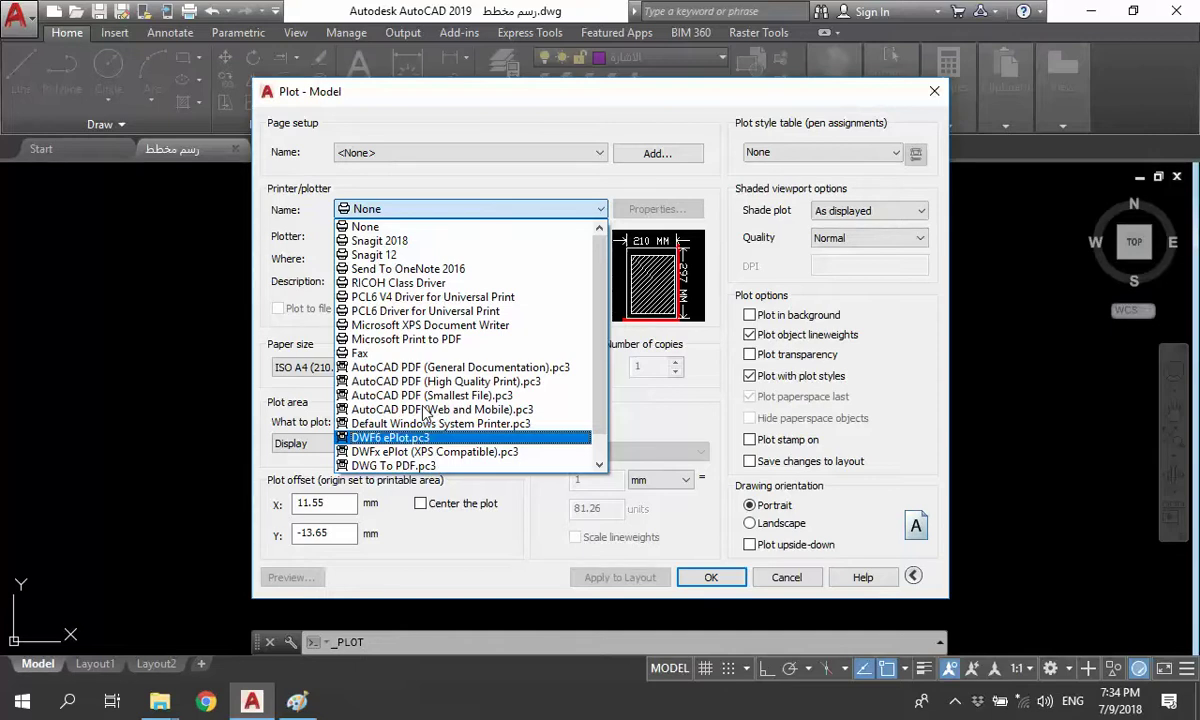
pyautogui.scroll(-1, 420, 400)
pyautogui.scroll(1, 408, 360)
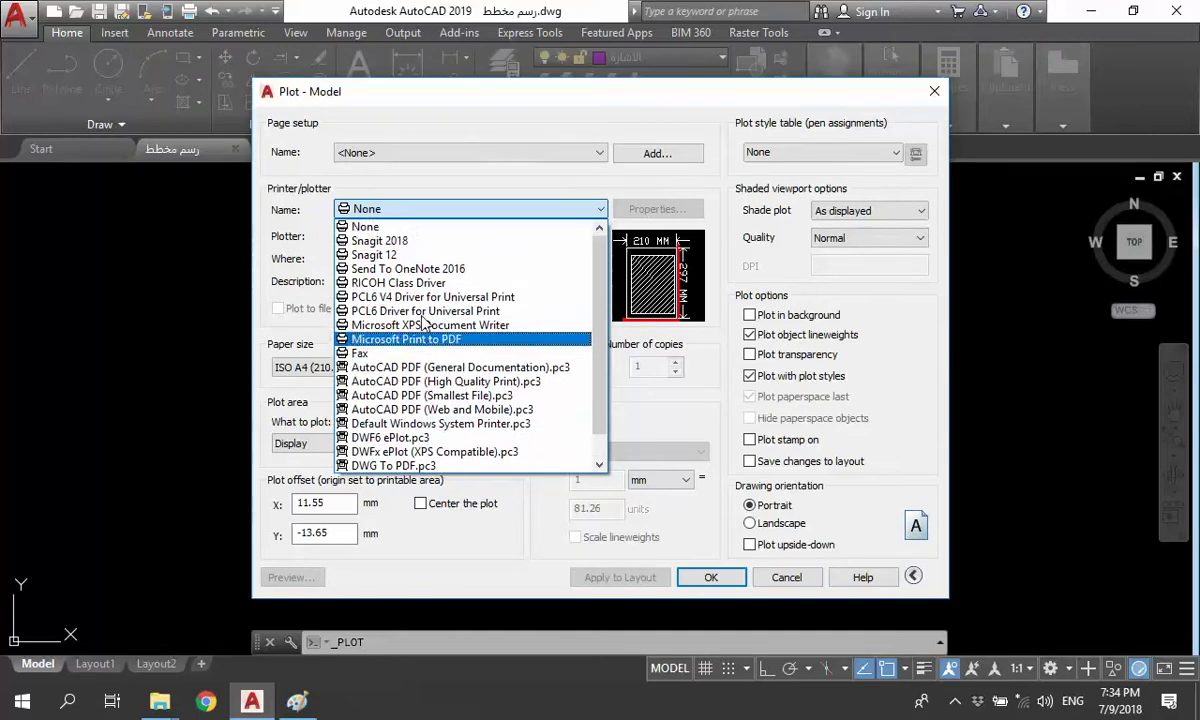
pyautogui.scroll(-1, 392, 420)
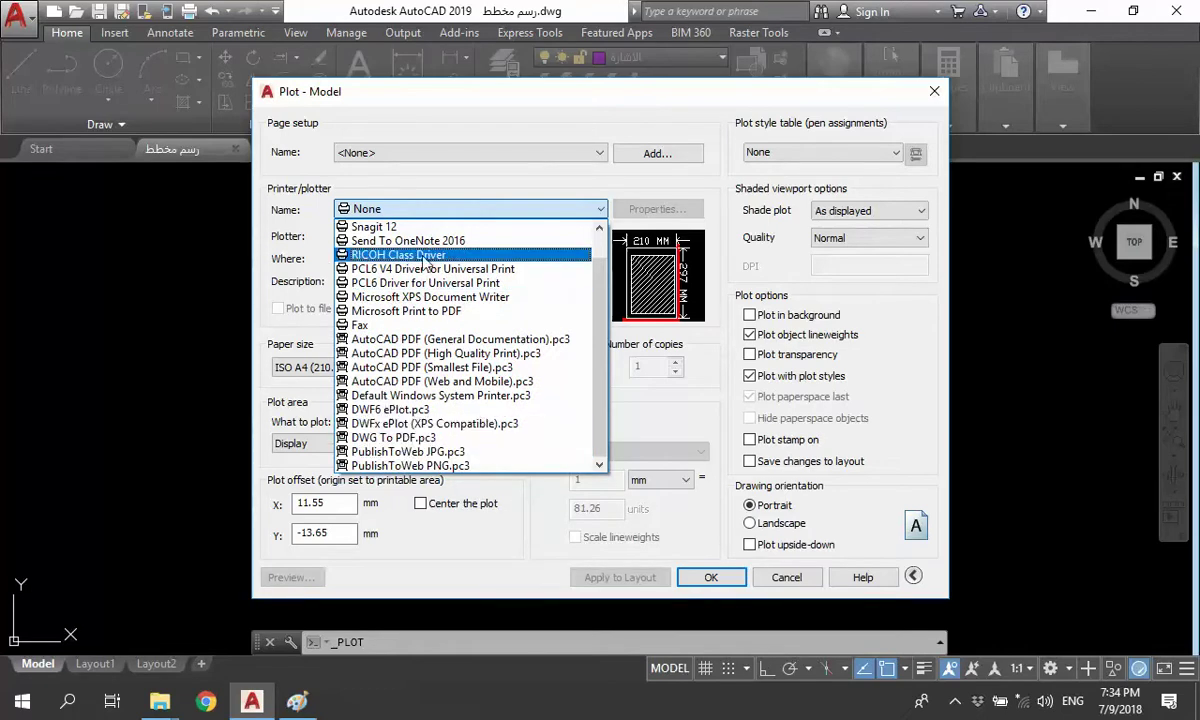
pyautogui.scroll(1, 404, 263)
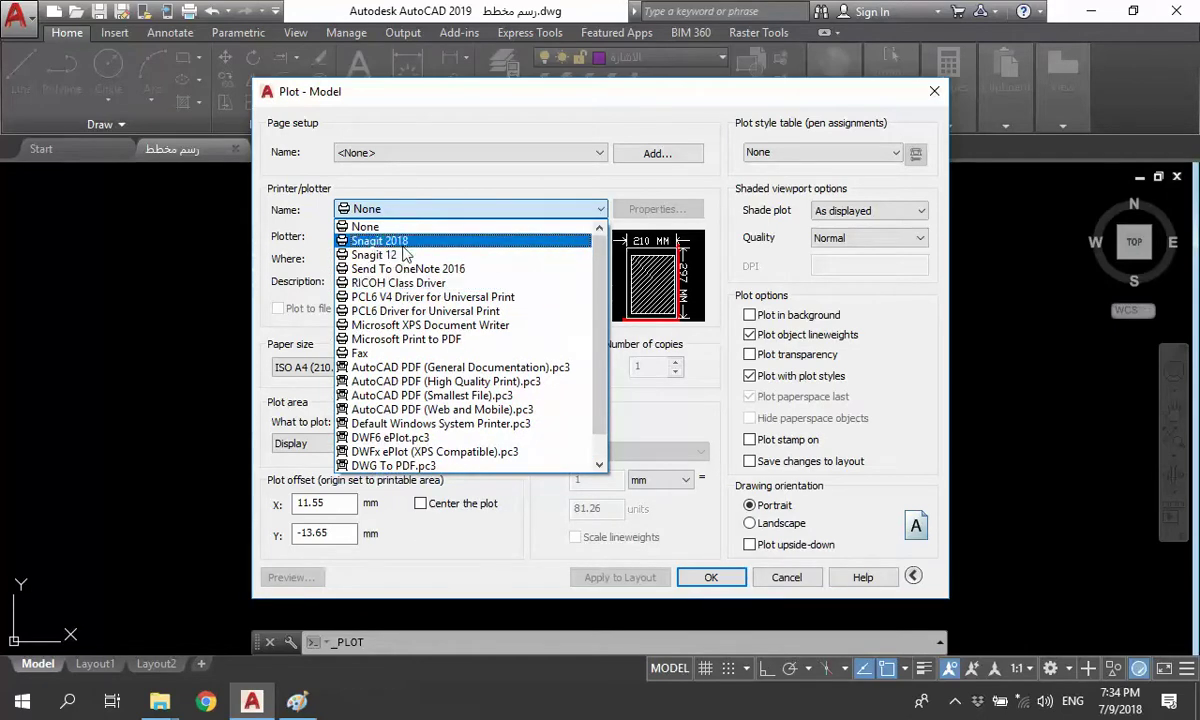
pyautogui.click(397, 241)
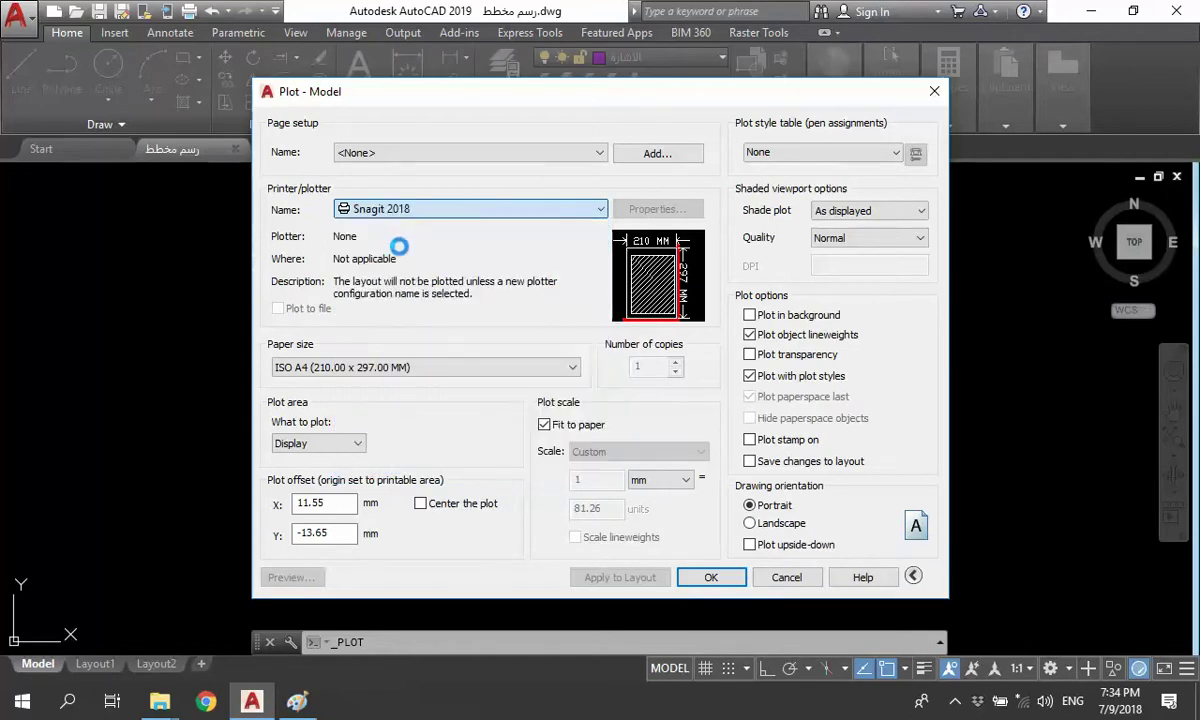
pyautogui.click(378, 367)
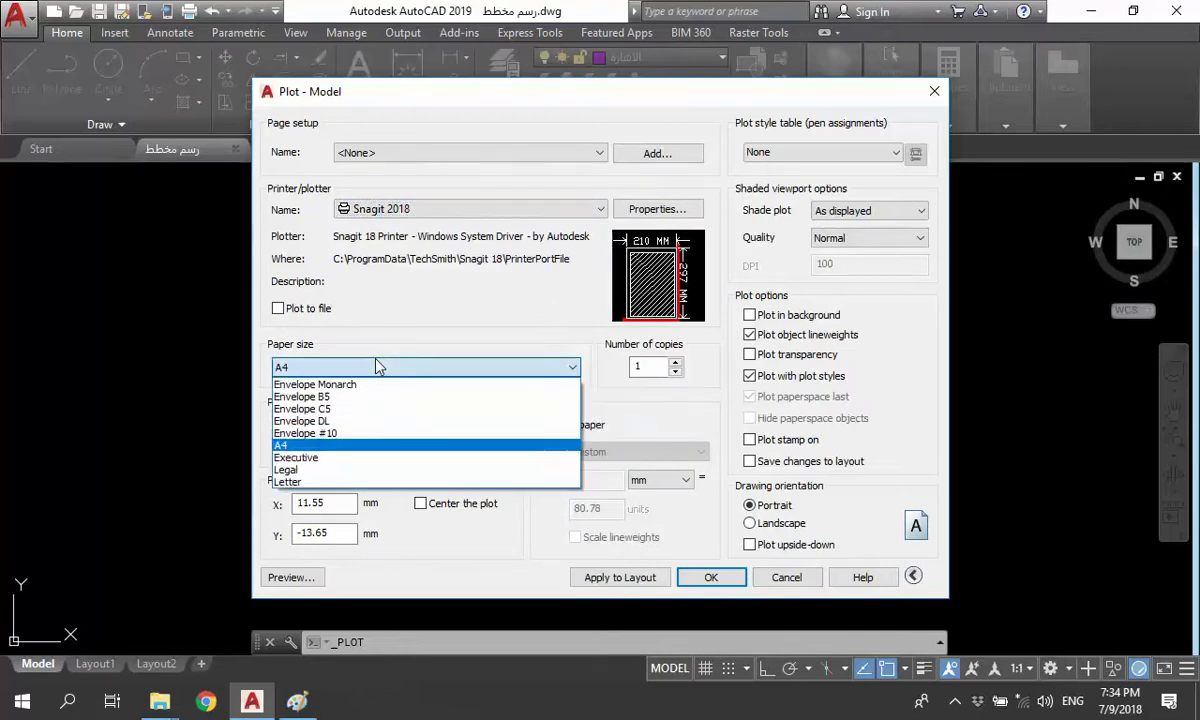
pyautogui.click(349, 446)
# - Try the RICOH Class Driver and AutoCAD PDF printers, then return to Snagit 2018 on A4
pyautogui.click(440, 209)
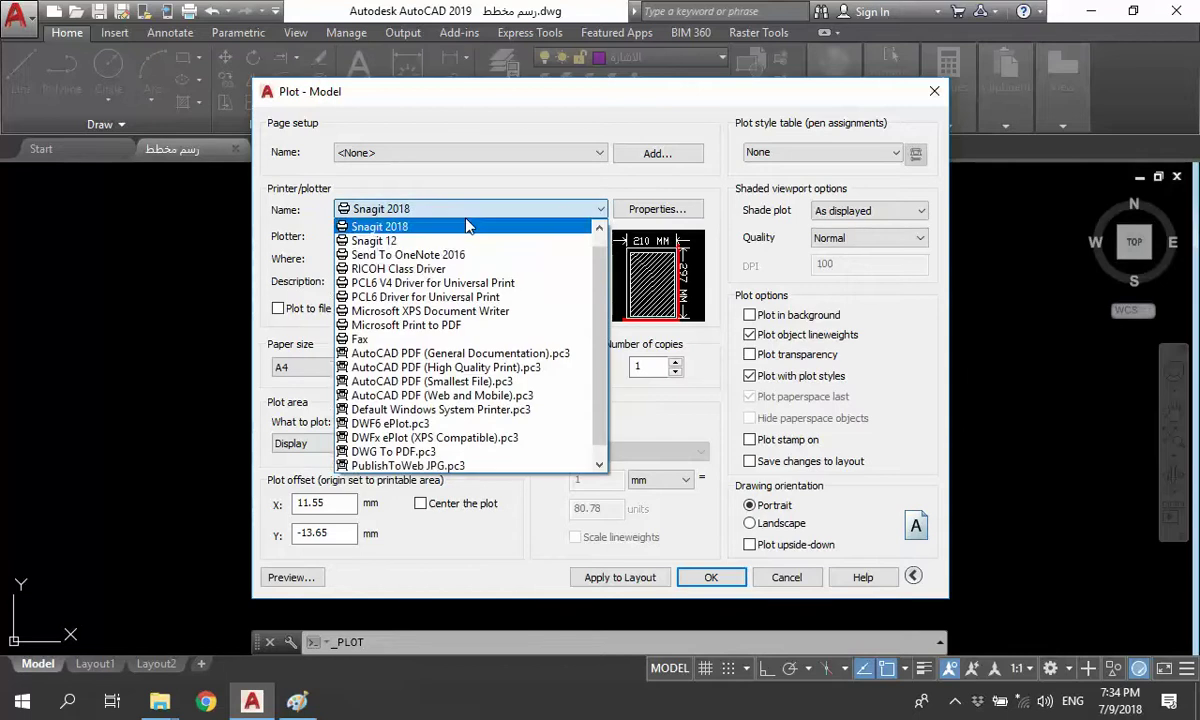
pyautogui.scroll(1, 412, 275)
pyautogui.click(405, 283)
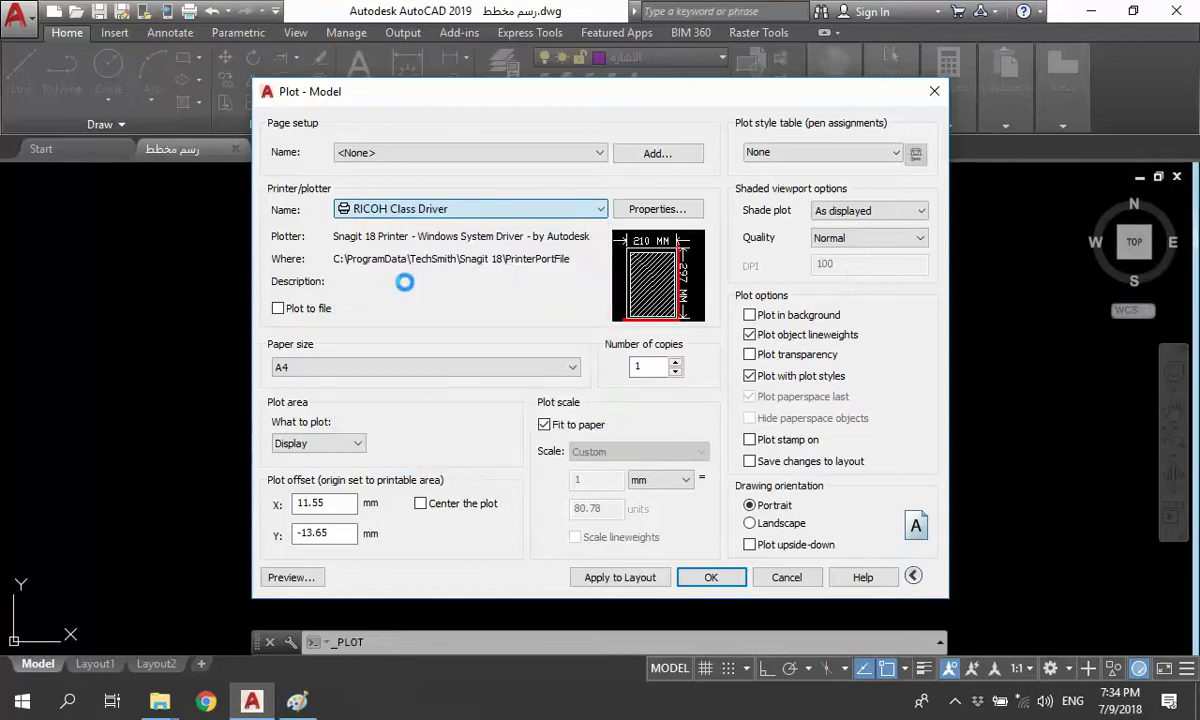
pyautogui.click(385, 368)
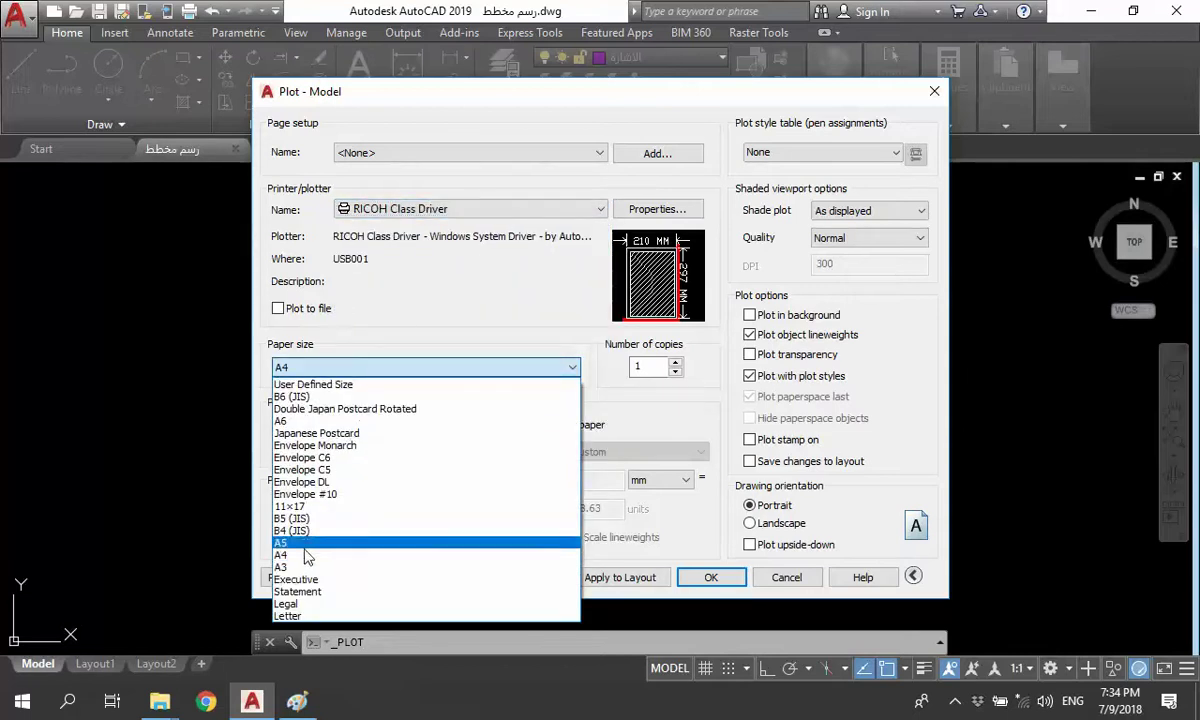
pyautogui.click(477, 212)
pyautogui.click(477, 212)
pyautogui.click(440, 339)
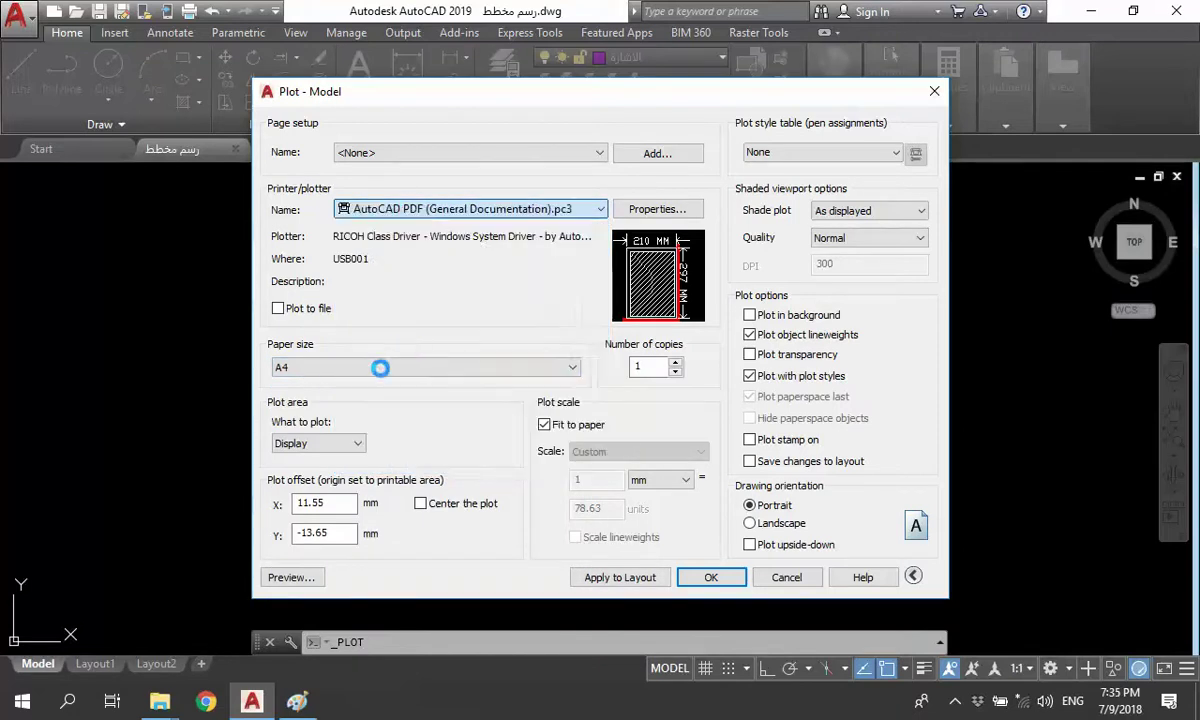
pyautogui.click(377, 367)
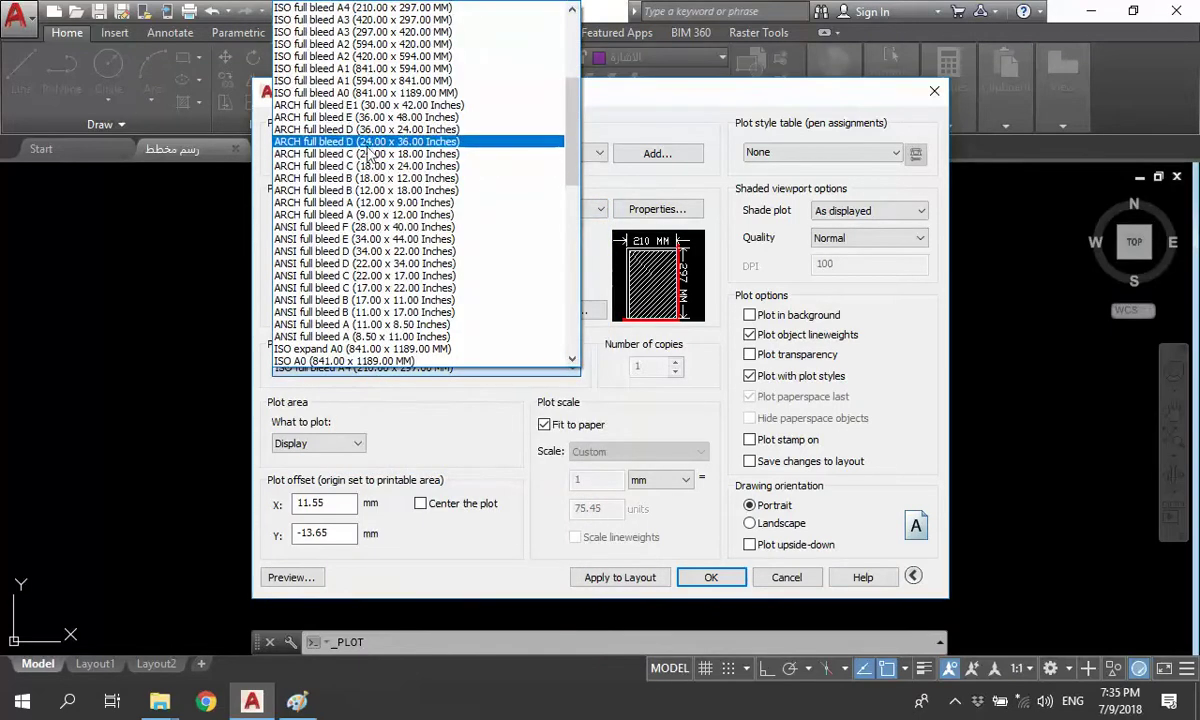
pyautogui.click(443, 412)
pyautogui.click(430, 210)
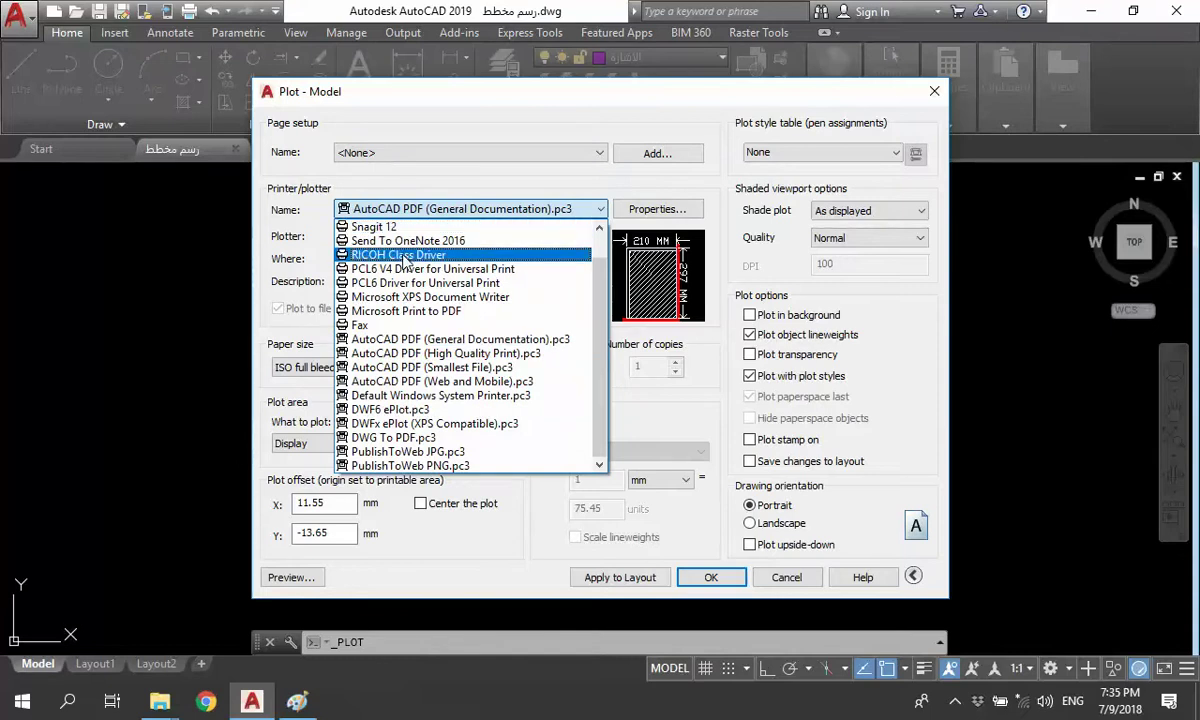
pyautogui.scroll(1, 400, 240)
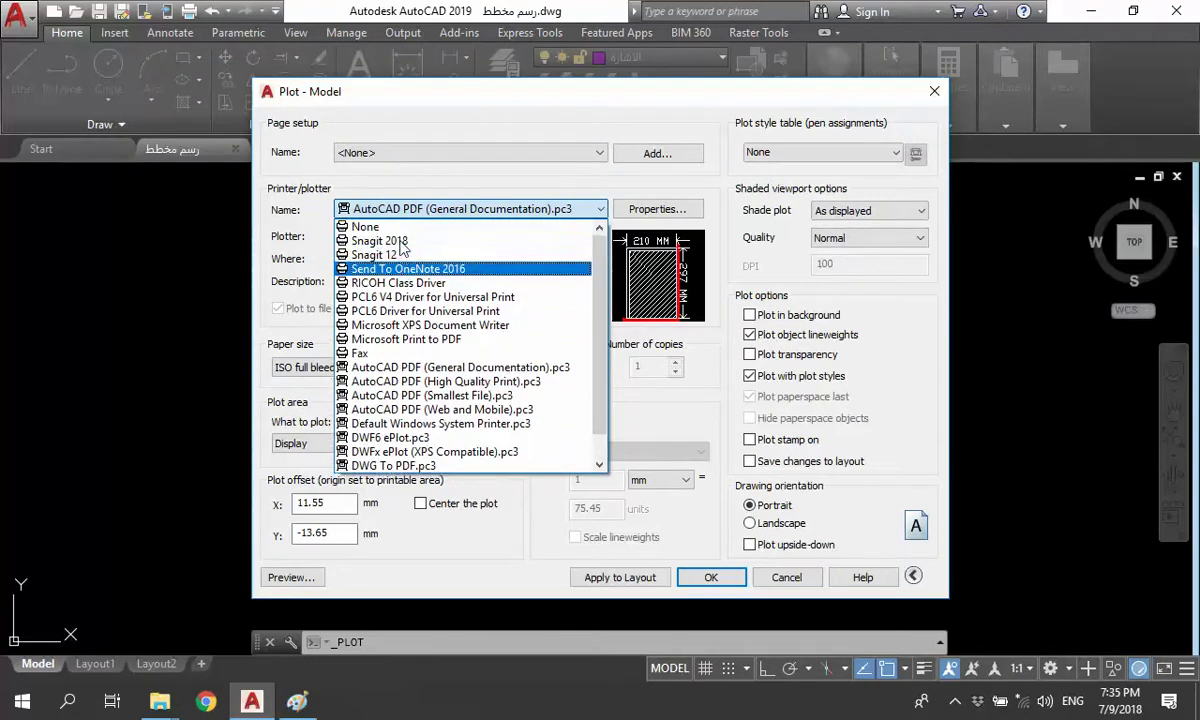
pyautogui.click(400, 240)
pyautogui.click(430, 308)
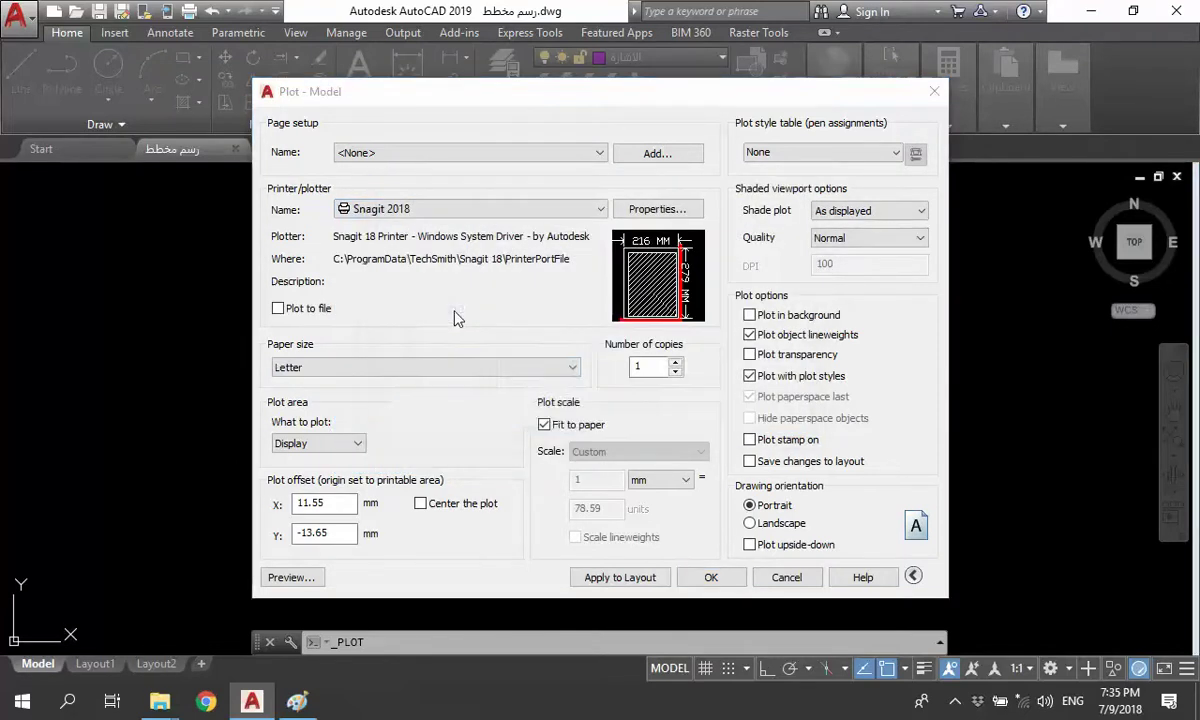
pyautogui.click(344, 368)
pyautogui.click(343, 437)
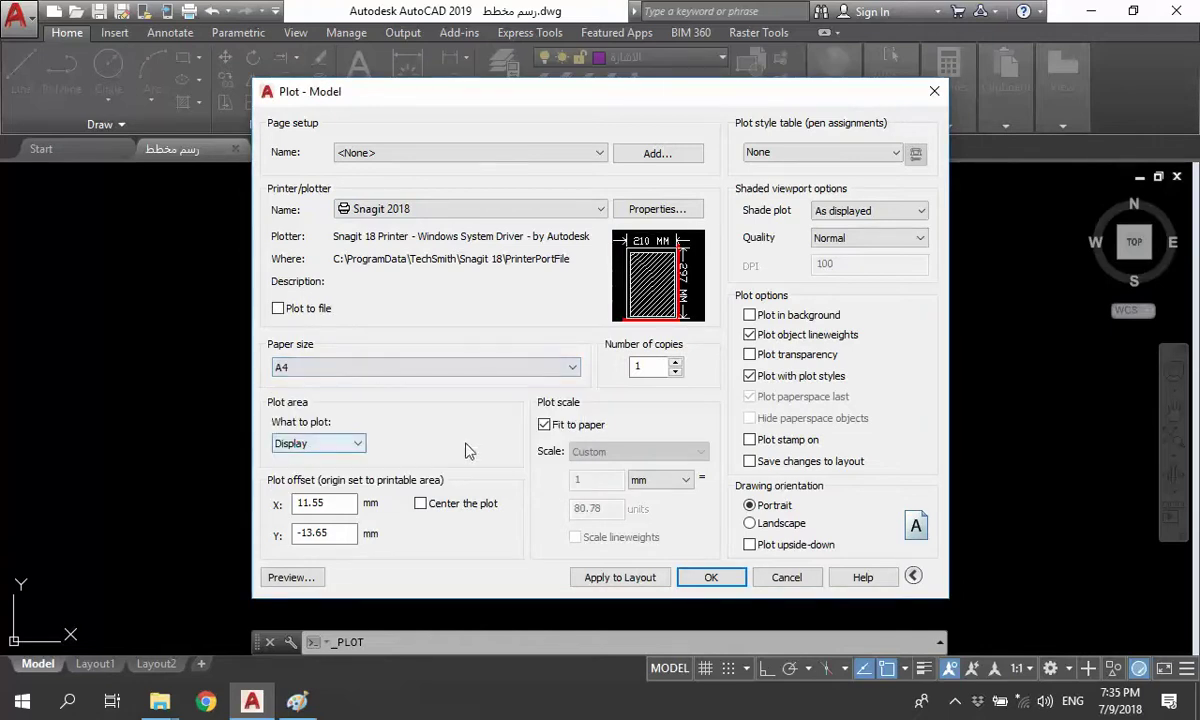
# - Plot a window around the plan and street, centred on the paper, and preview it
pyautogui.click(325, 444)
pyautogui.click(324, 445)
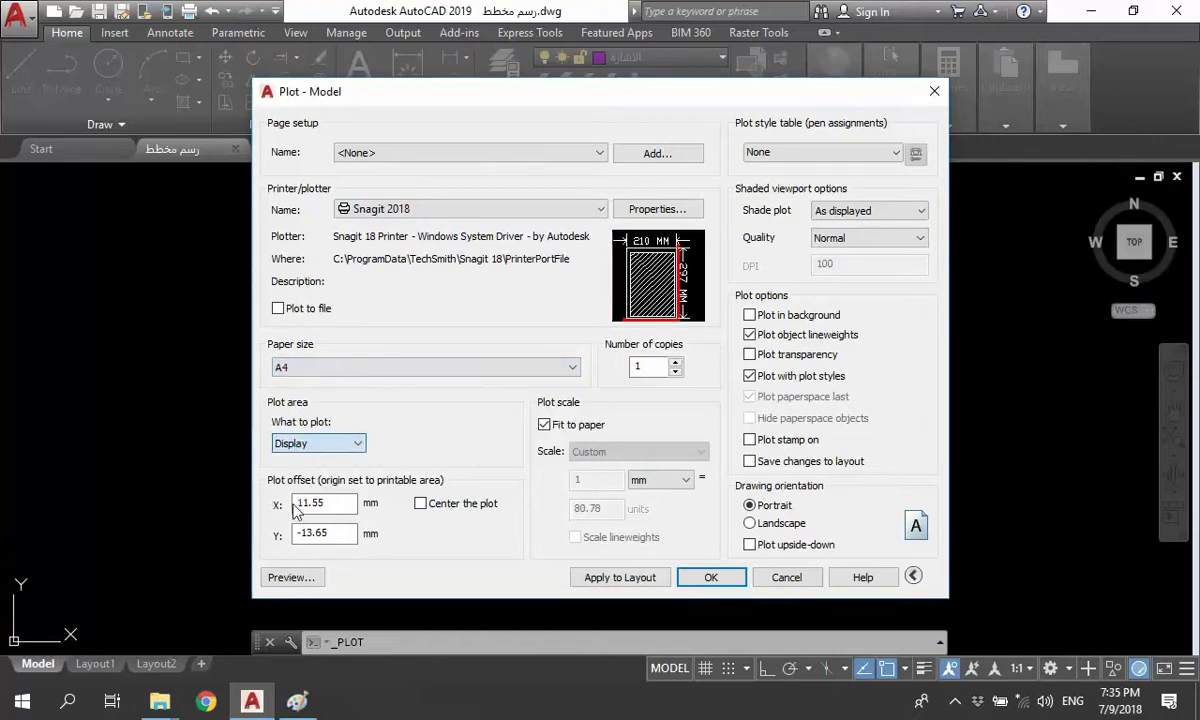
pyautogui.click(328, 447)
pyautogui.click(305, 495)
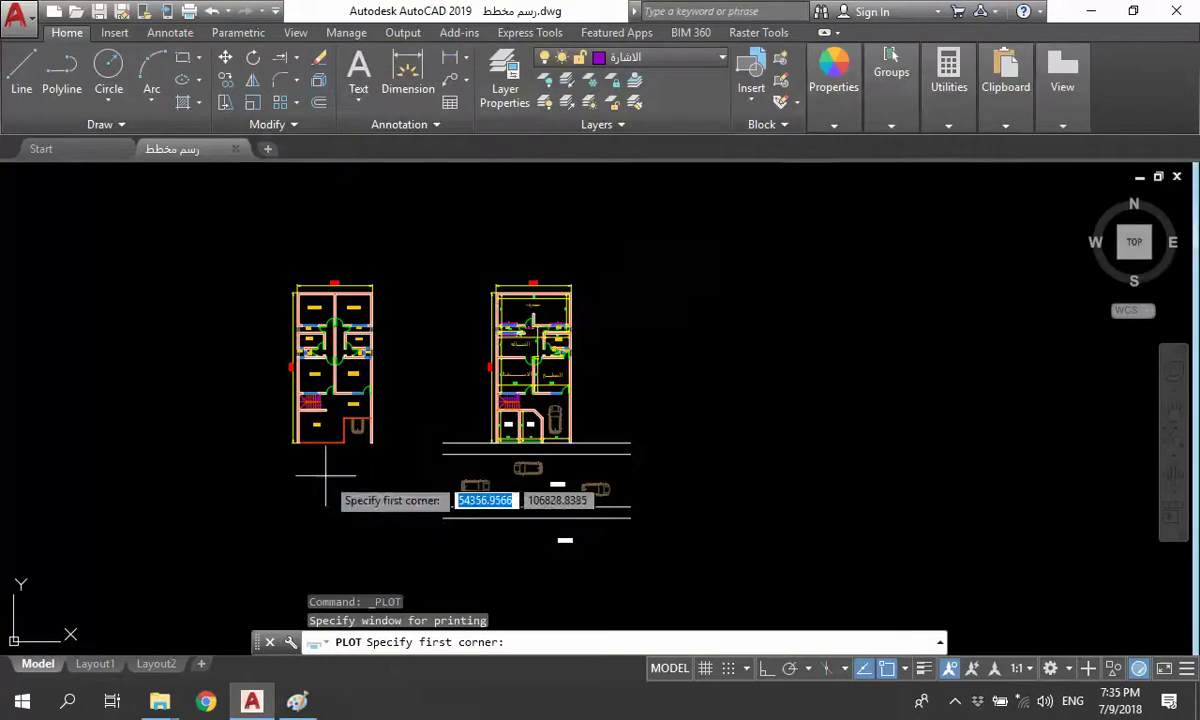
pyautogui.click(466, 272)
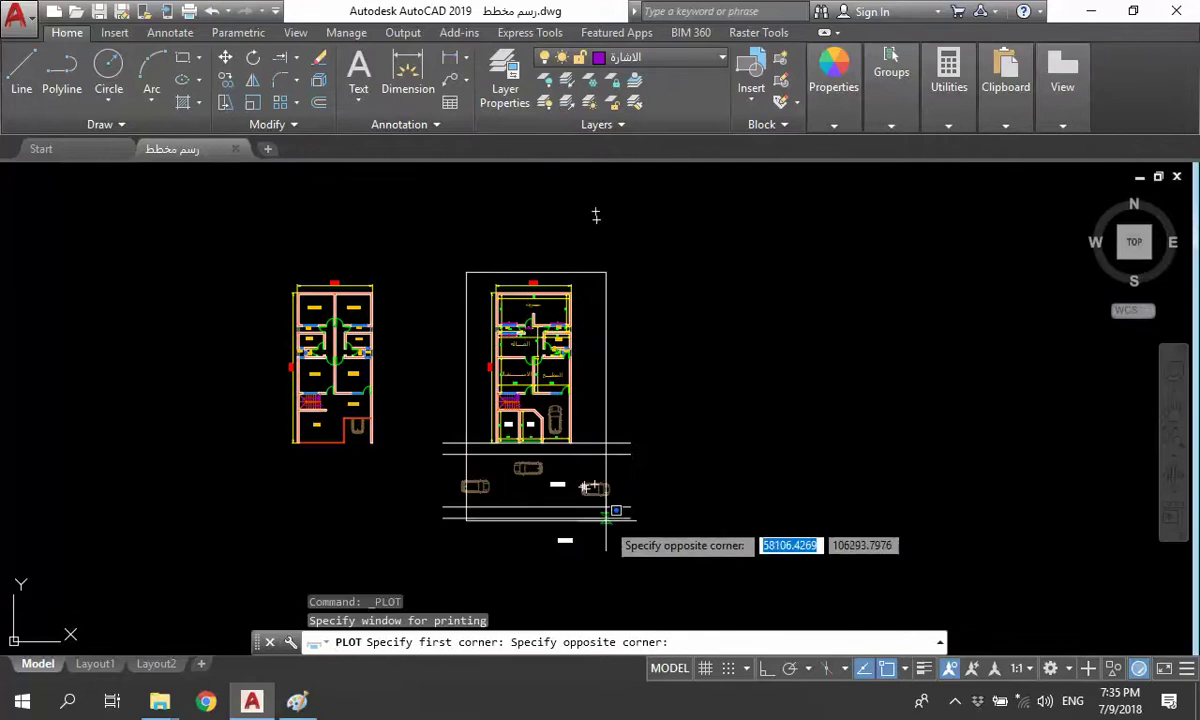
pyautogui.click(612, 547)
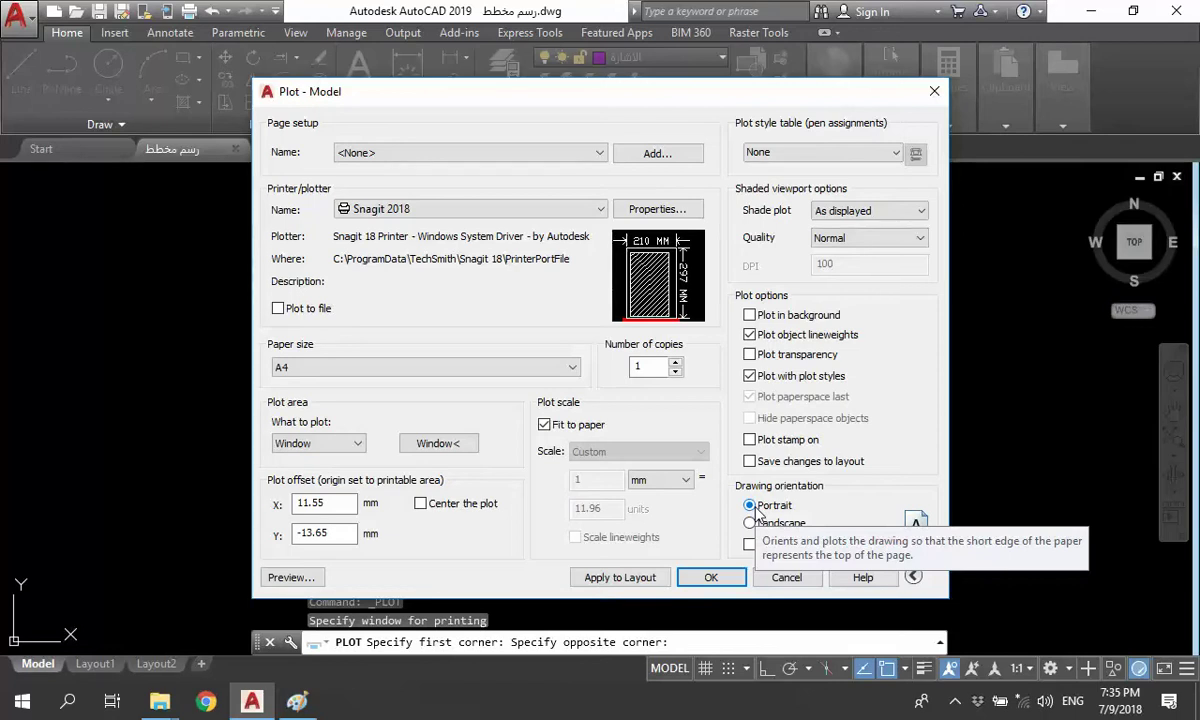
pyautogui.click(421, 505)
pyautogui.click(424, 508)
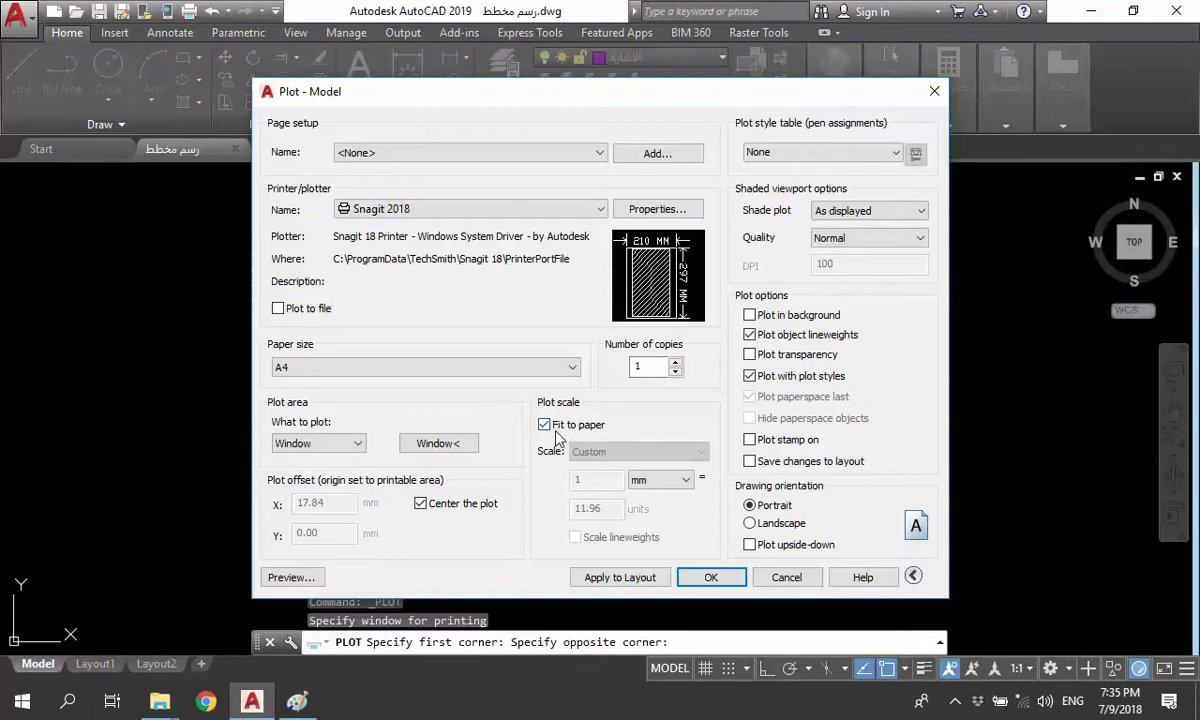
pyautogui.click(300, 578)
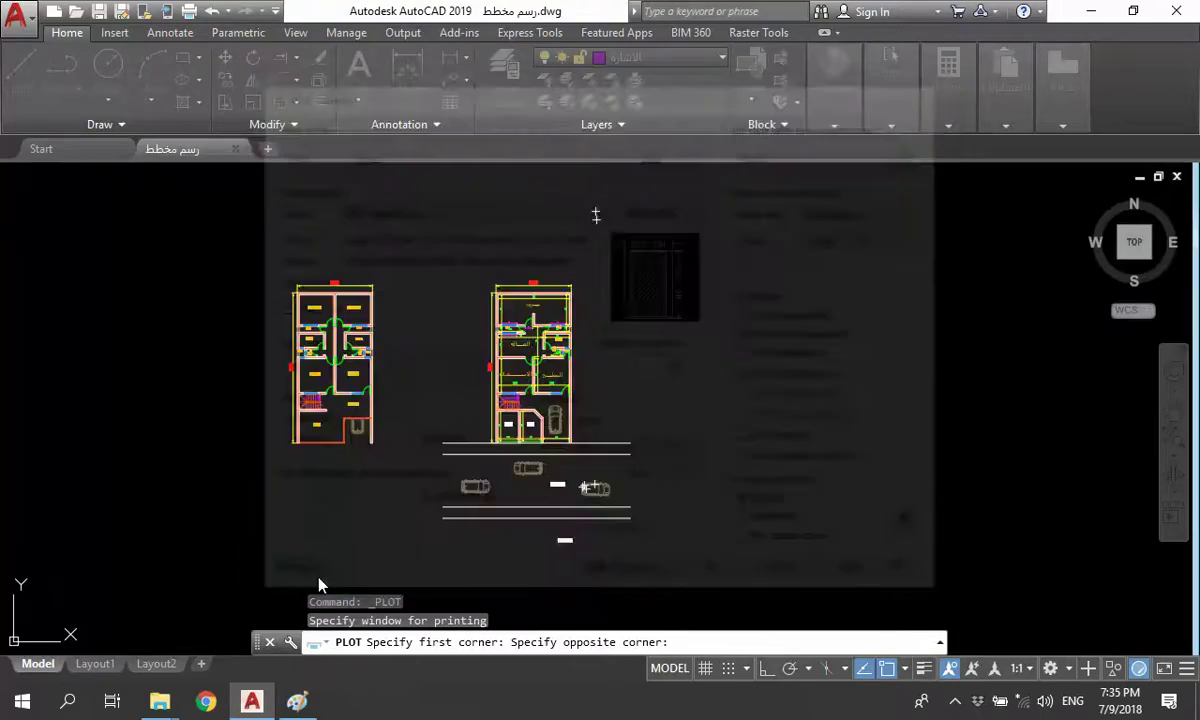
# - Zoom around the A4 plot preview of the plan, then close it to return to the Plot dialog
pyautogui.scroll(2, 565, 315)
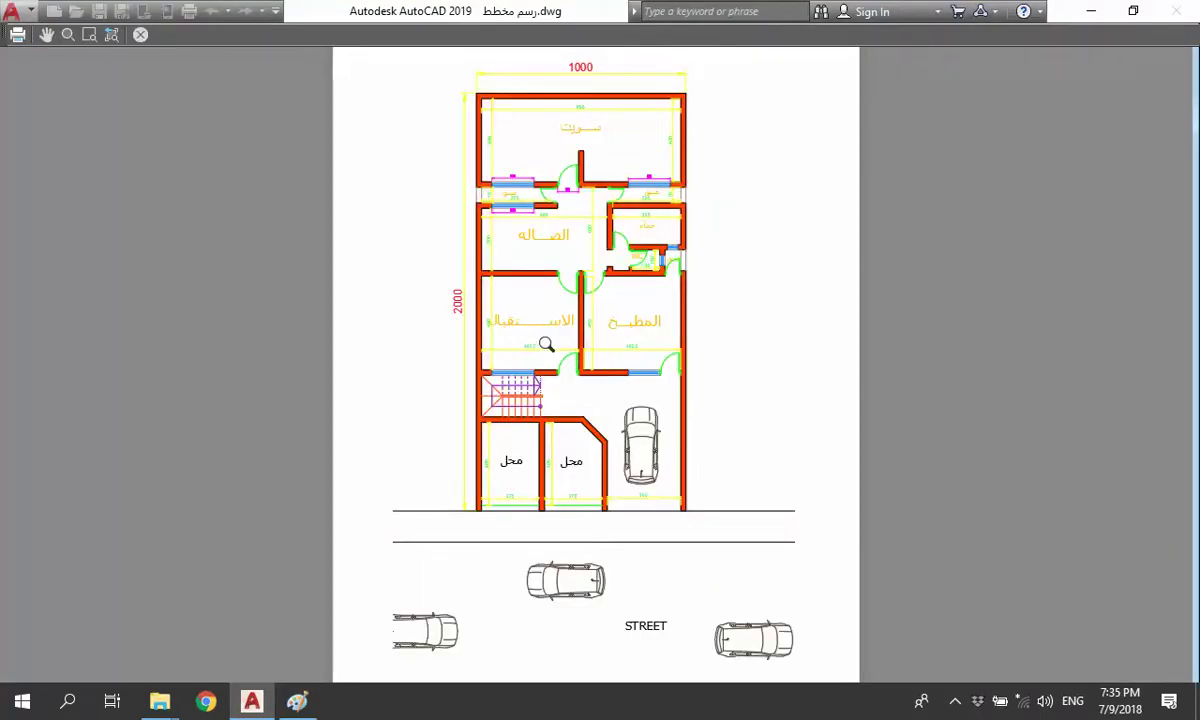
pyautogui.scroll(-2, 513, 325)
pyautogui.scroll(5, 590, 193)
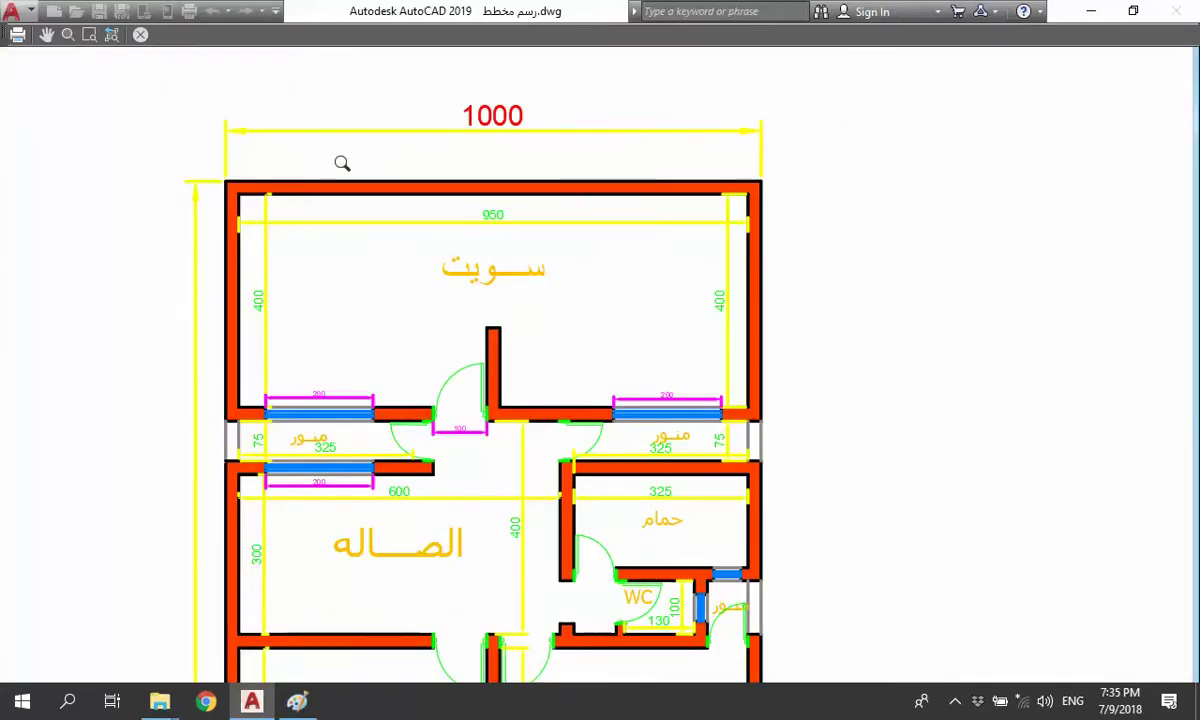
pyautogui.scroll(-2, 447, 270)
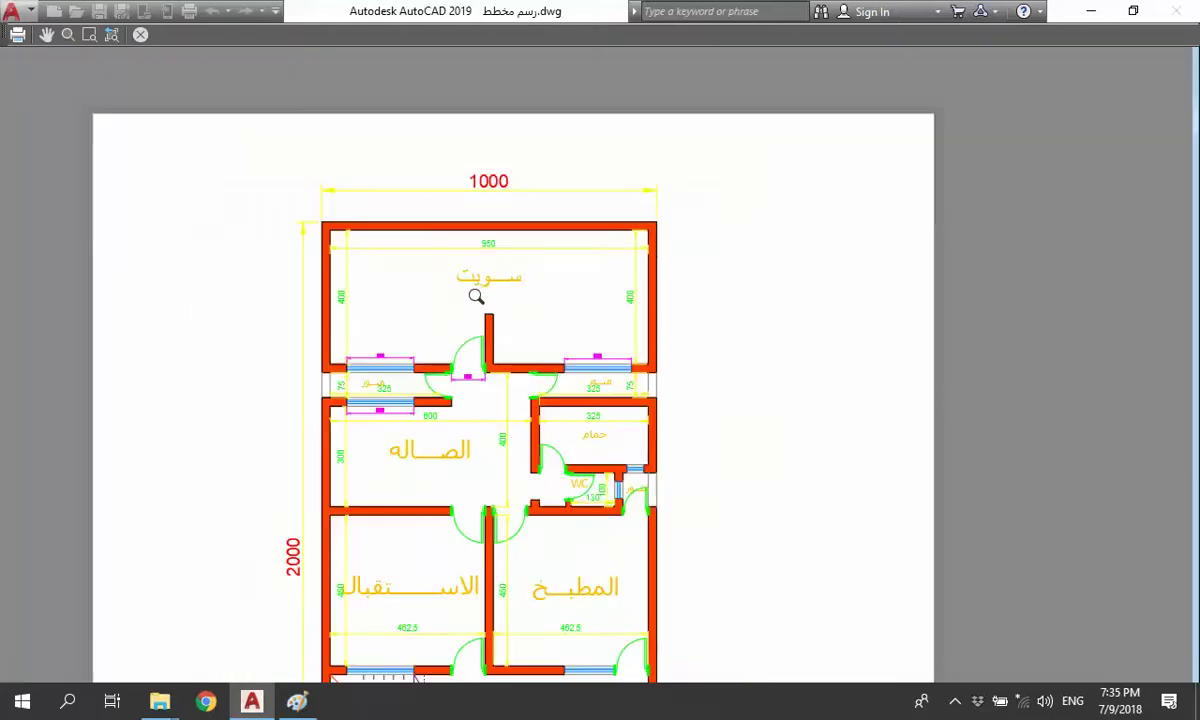
pyautogui.scroll(-2, 484, 294)
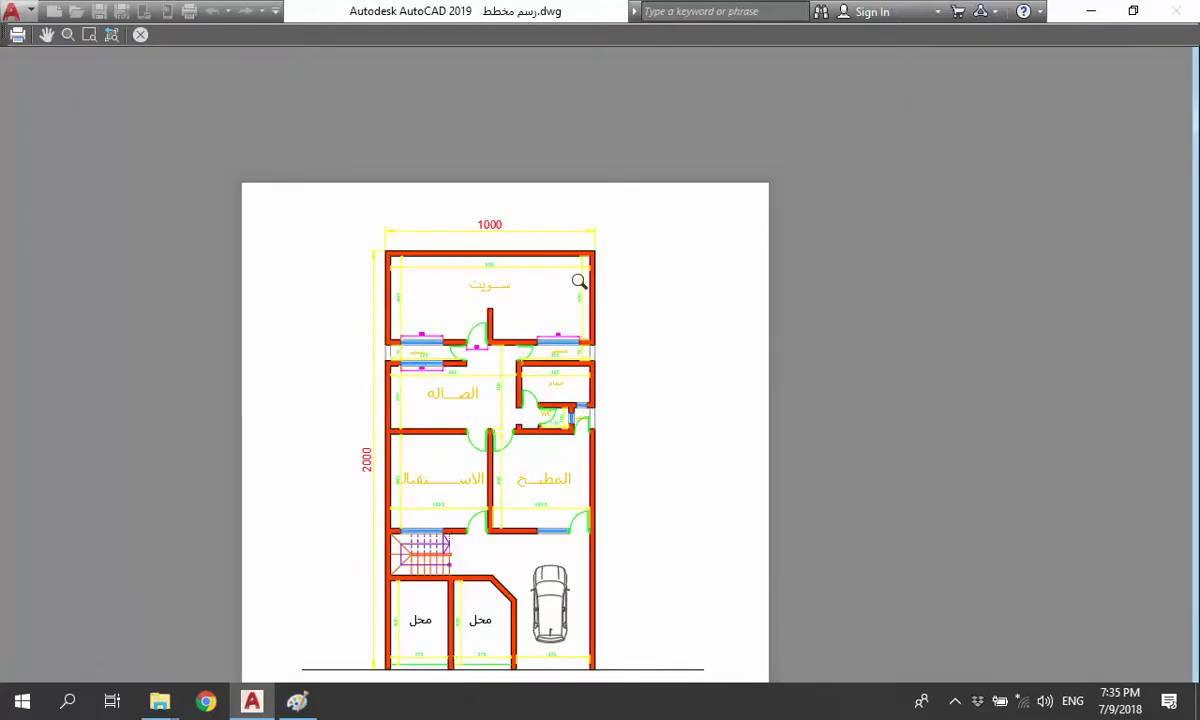
pyautogui.press('Escape')
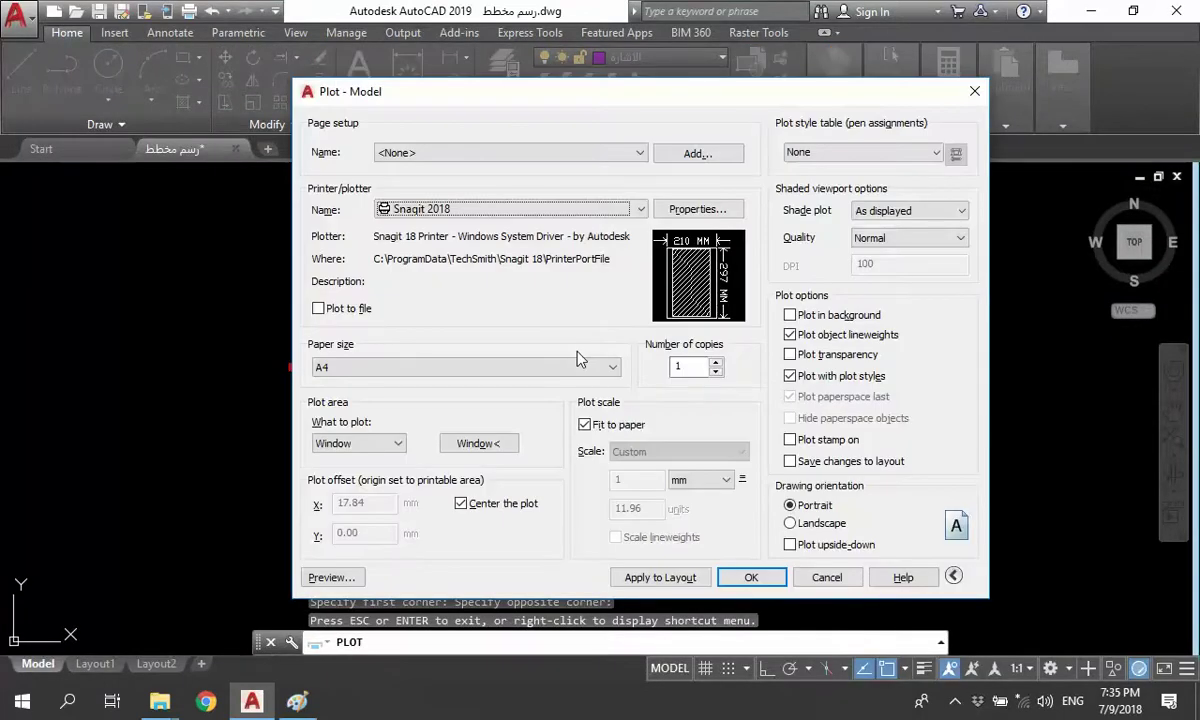
# - Choose the Grayscale.ctb plot style table and assign it to all layouts
pyautogui.click(820, 152)
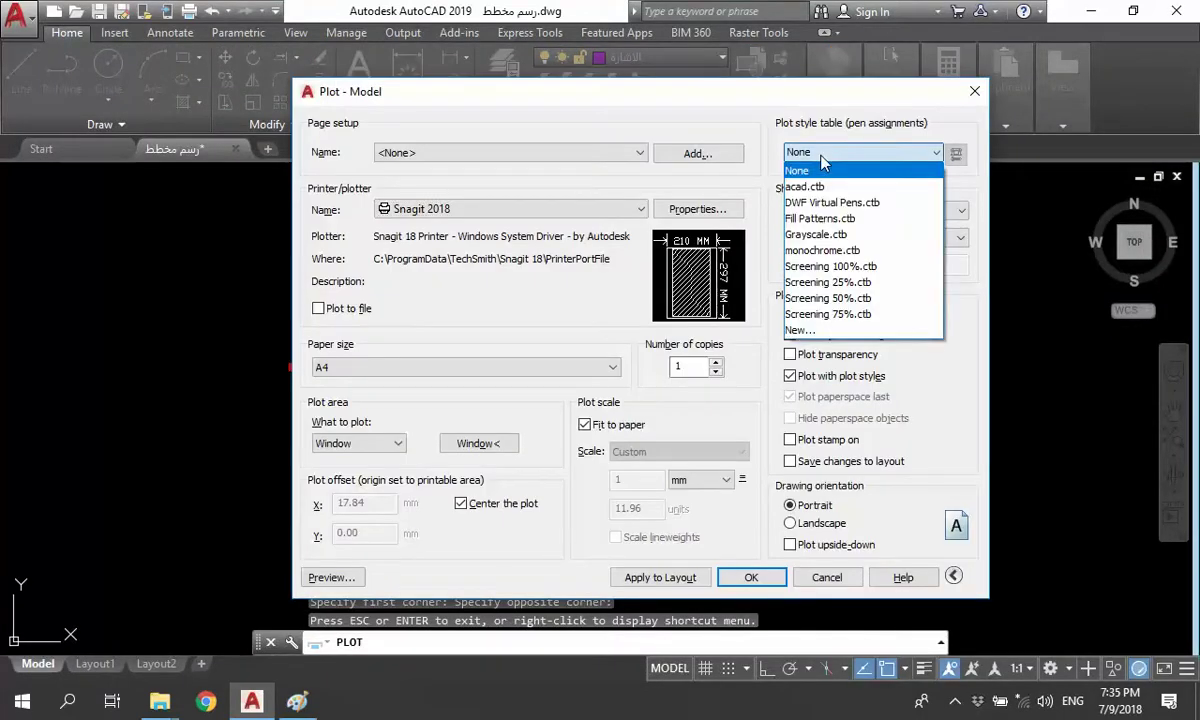
pyautogui.click(815, 234)
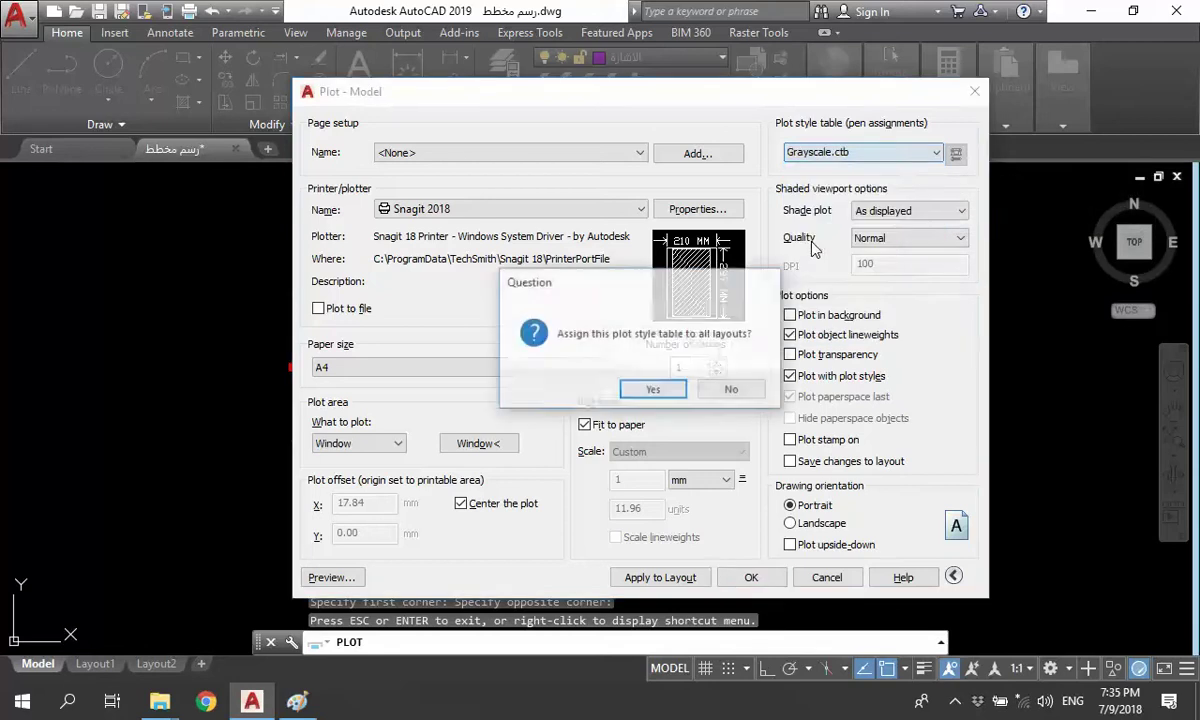
pyautogui.click(653, 388)
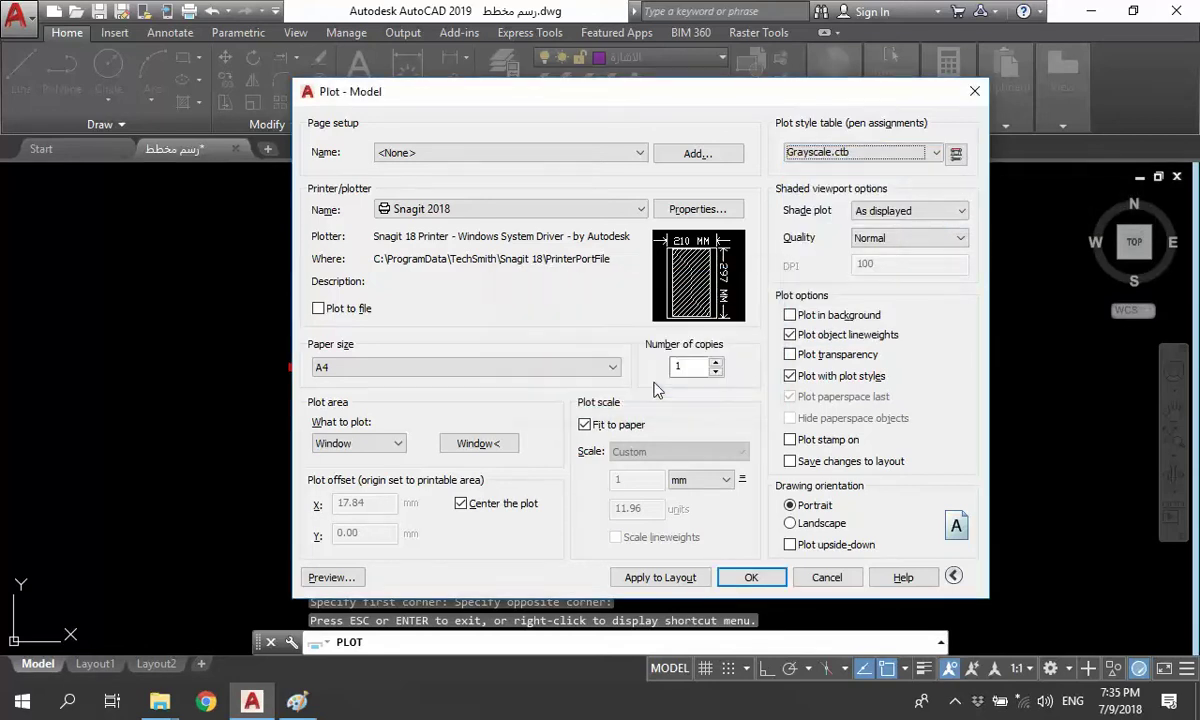
pyautogui.click(333, 577)
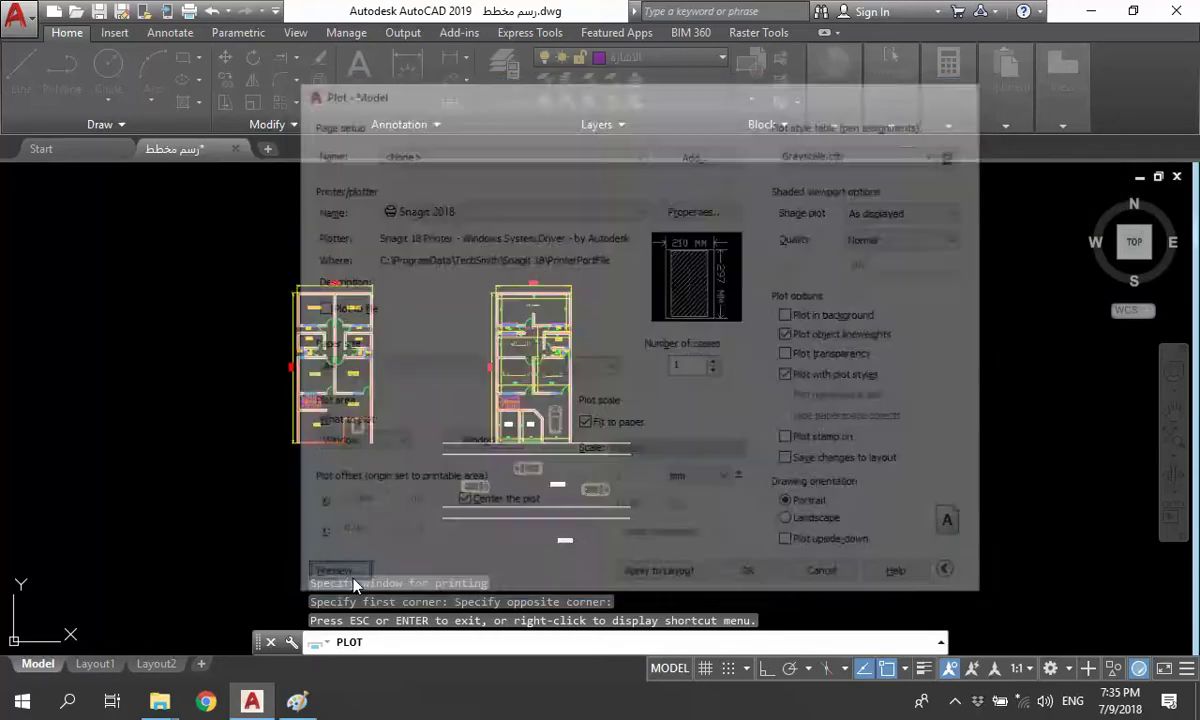
pyautogui.scroll(5, 575, 256)
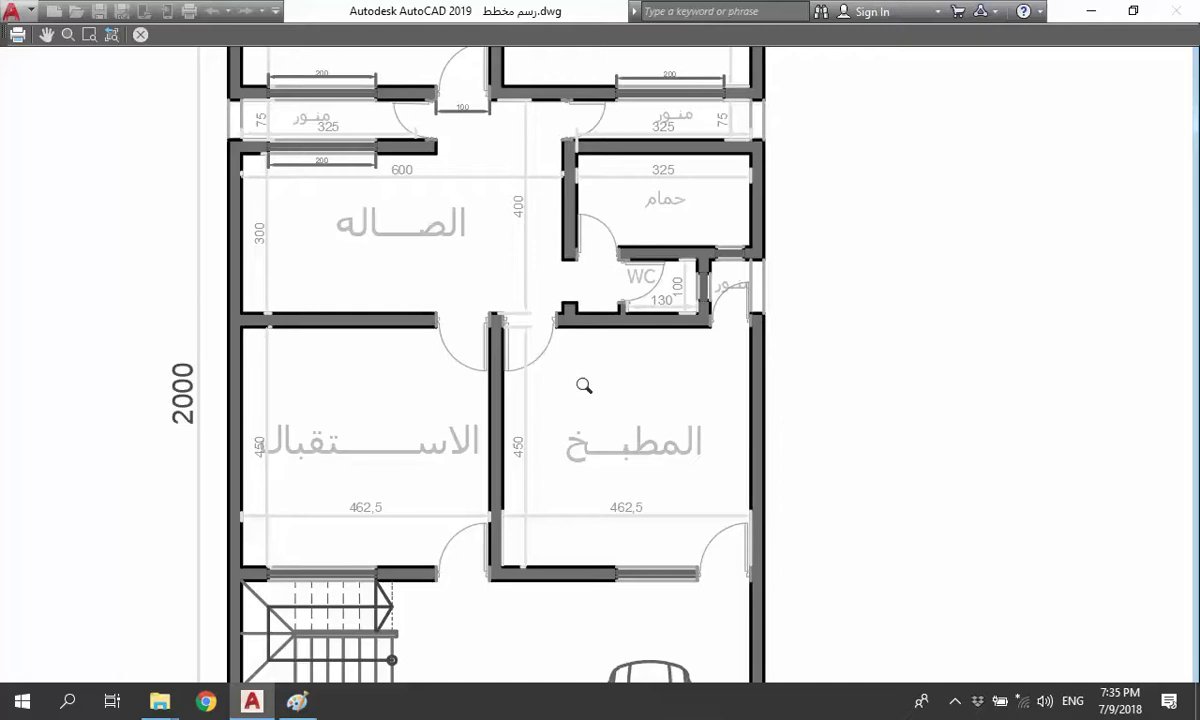
pyautogui.scroll(-6, 584, 386)
pyautogui.scroll(4, 591, 301)
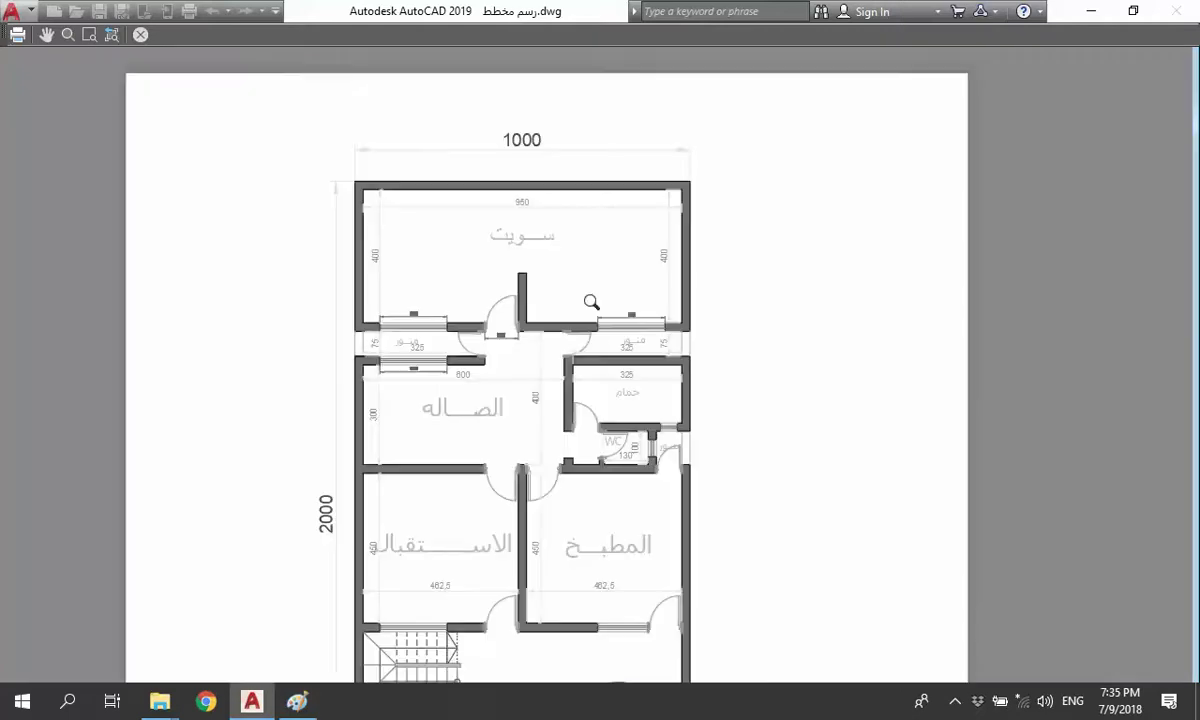
pyautogui.press('Escape')
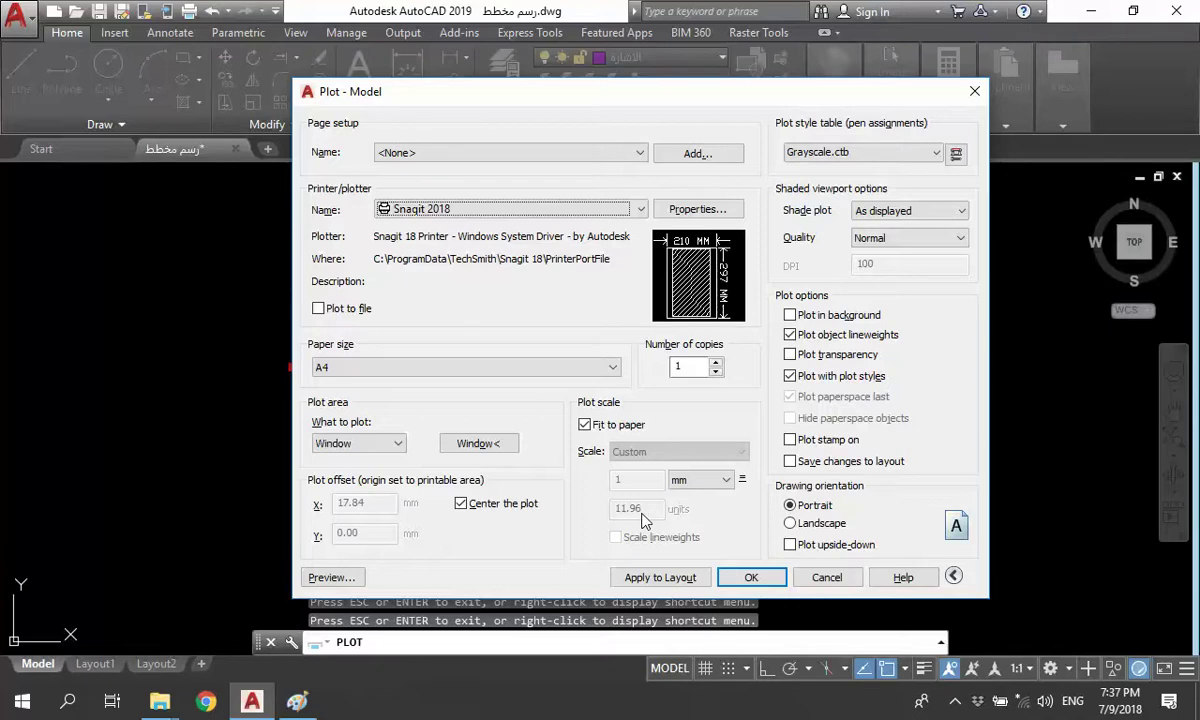
# - Turn off Fit to paper, set the scale to 1 mm = 10 units, and preview past the warning
pyautogui.click(585, 424)
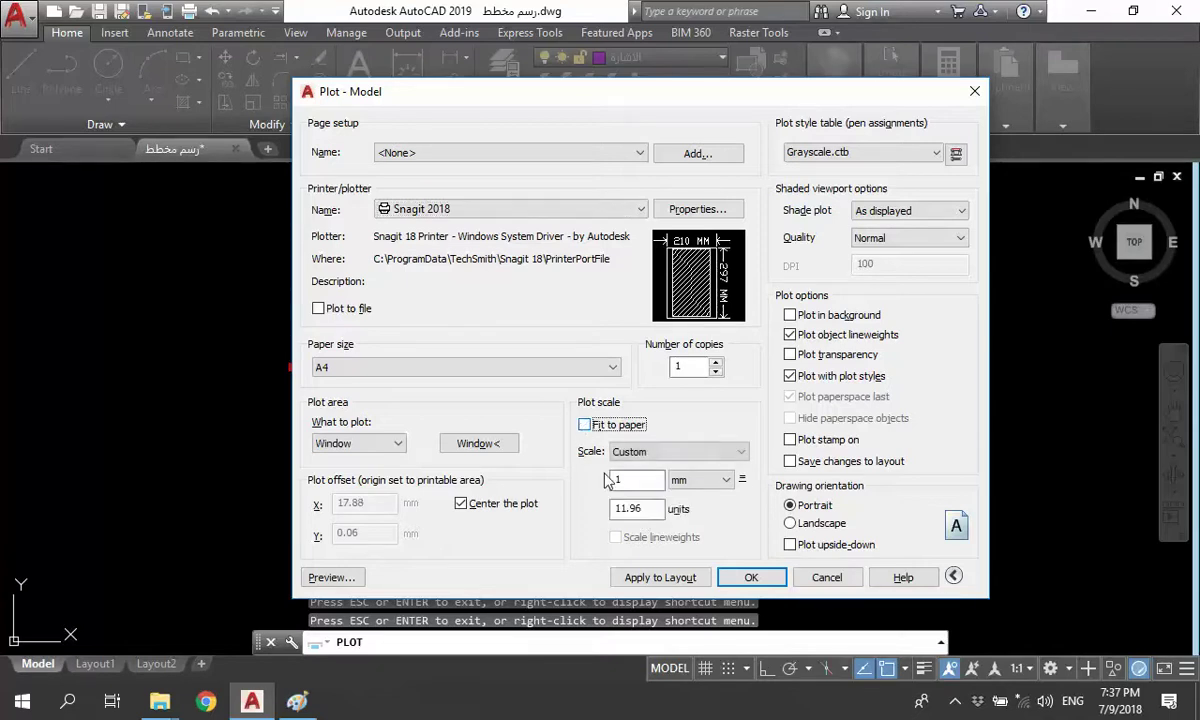
pyautogui.moveTo(645, 508); pyautogui.dragTo(590, 509)
pyautogui.write('10')
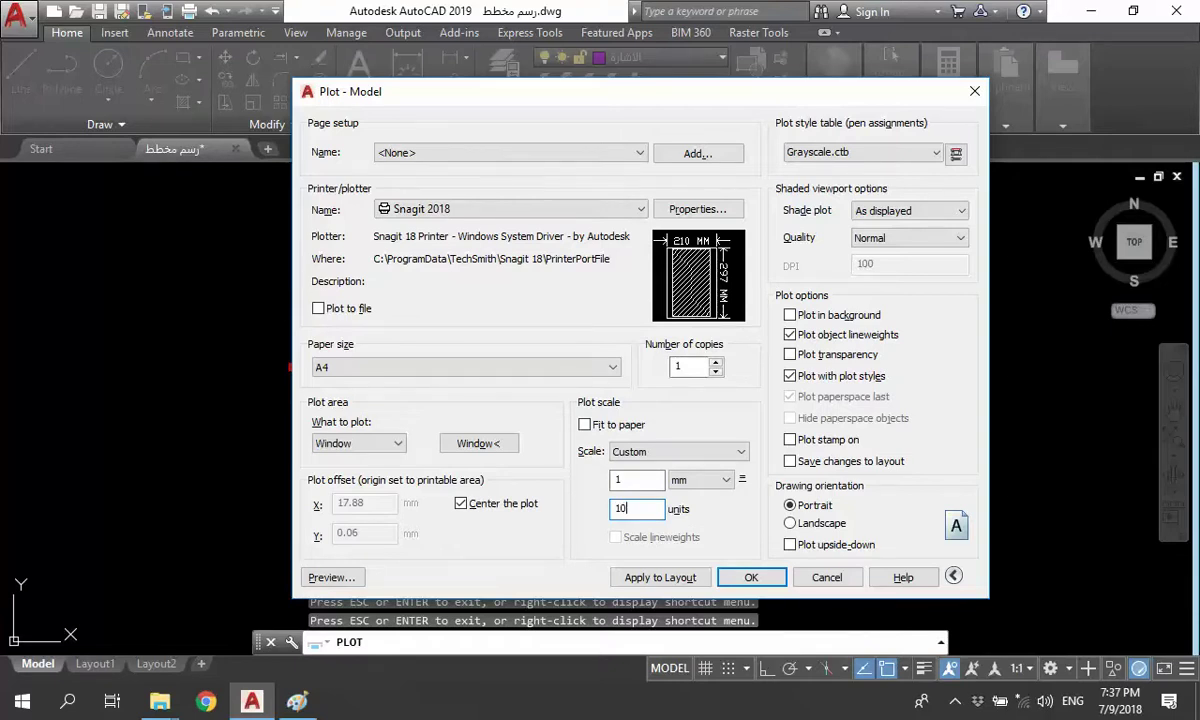
pyautogui.click(330, 578)
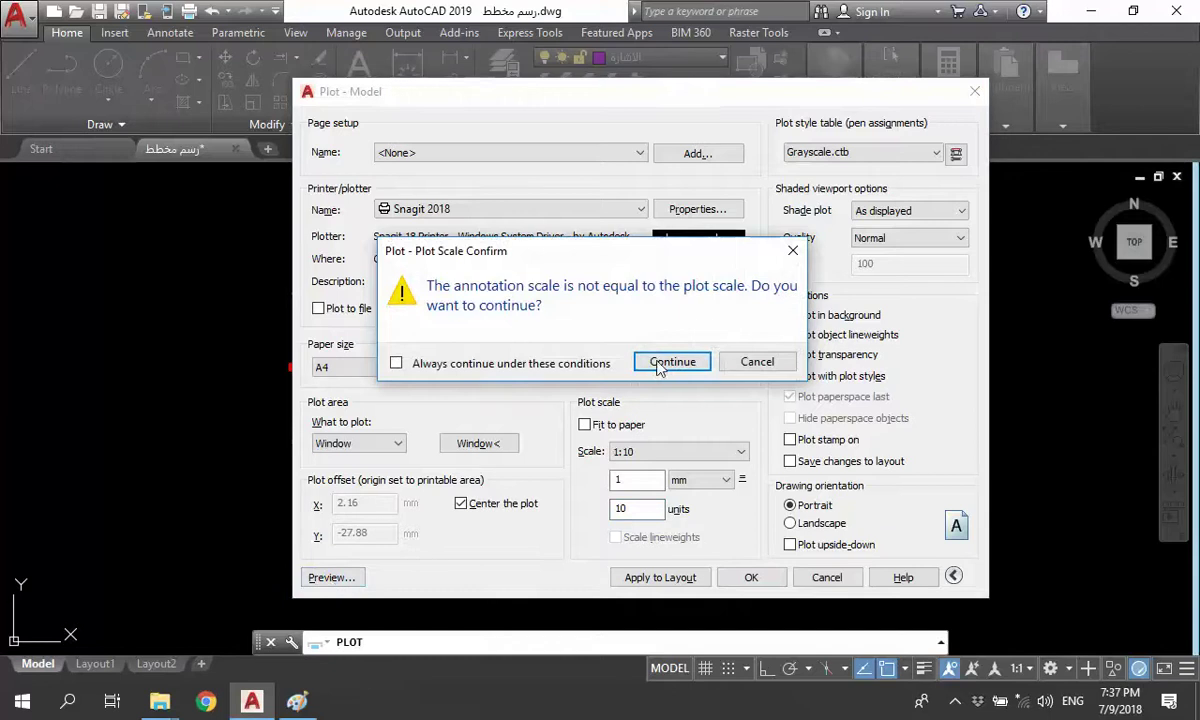
pyautogui.click(604, 358)
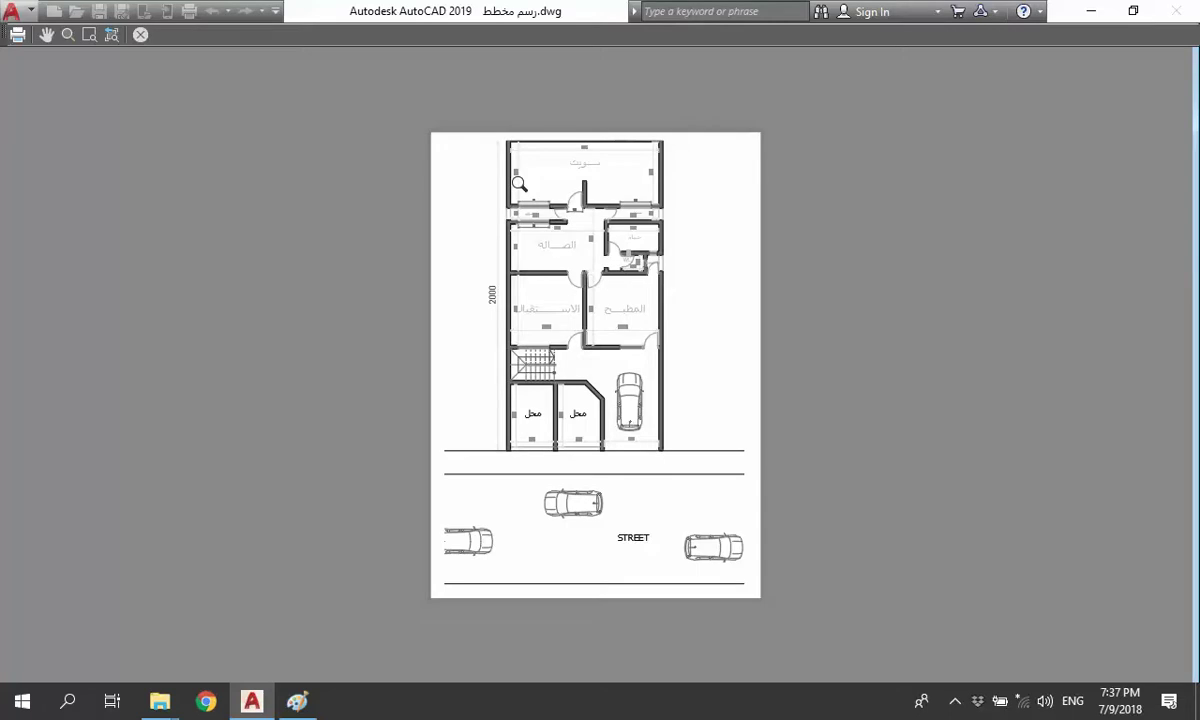
# - Close the preview and re-pick the plot window from above the plan to below the street
pyautogui.press('Escape')
pyautogui.click(573, 444)
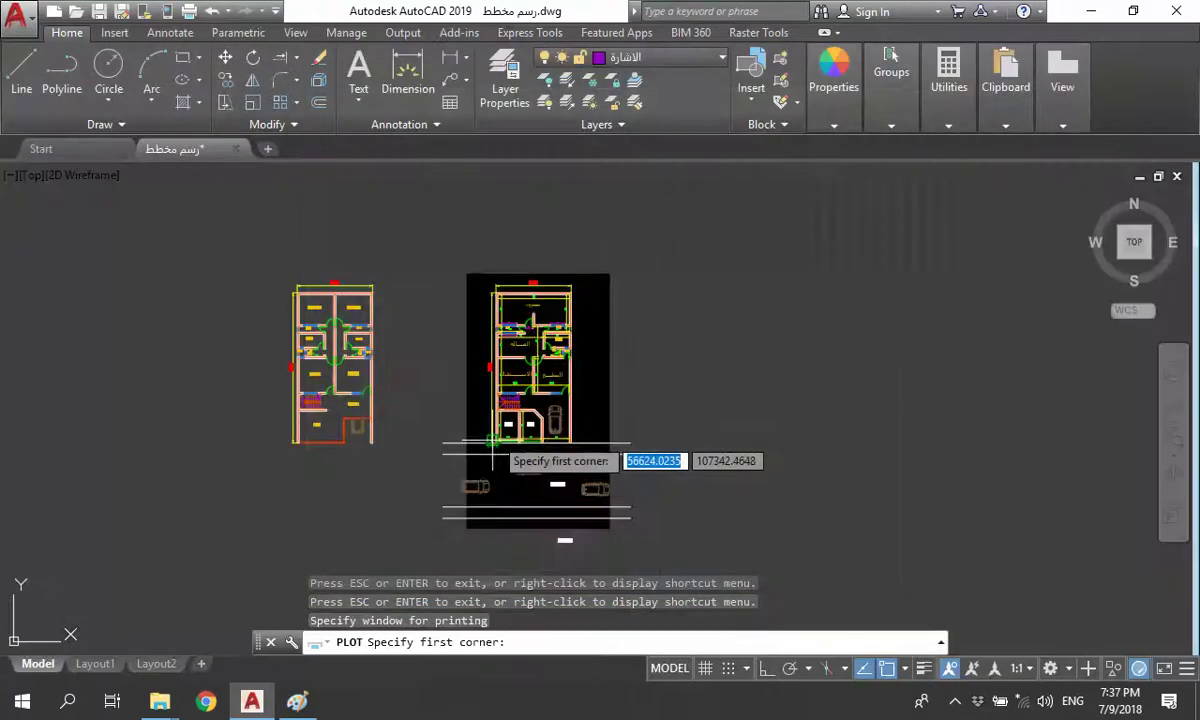
pyautogui.scroll(2, 500, 312)
pyautogui.scroll(-3, 560, 522)
pyautogui.scroll(5, 618, 447)
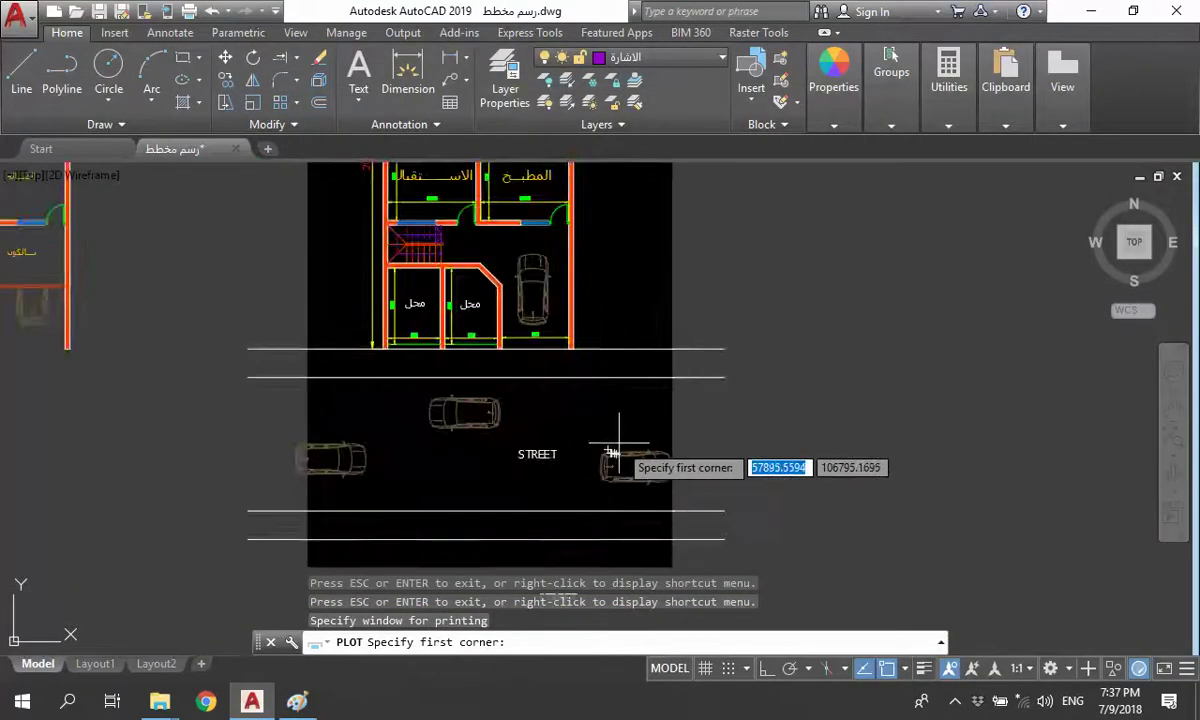
pyautogui.scroll(-3, 618, 447)
pyautogui.click(493, 235)
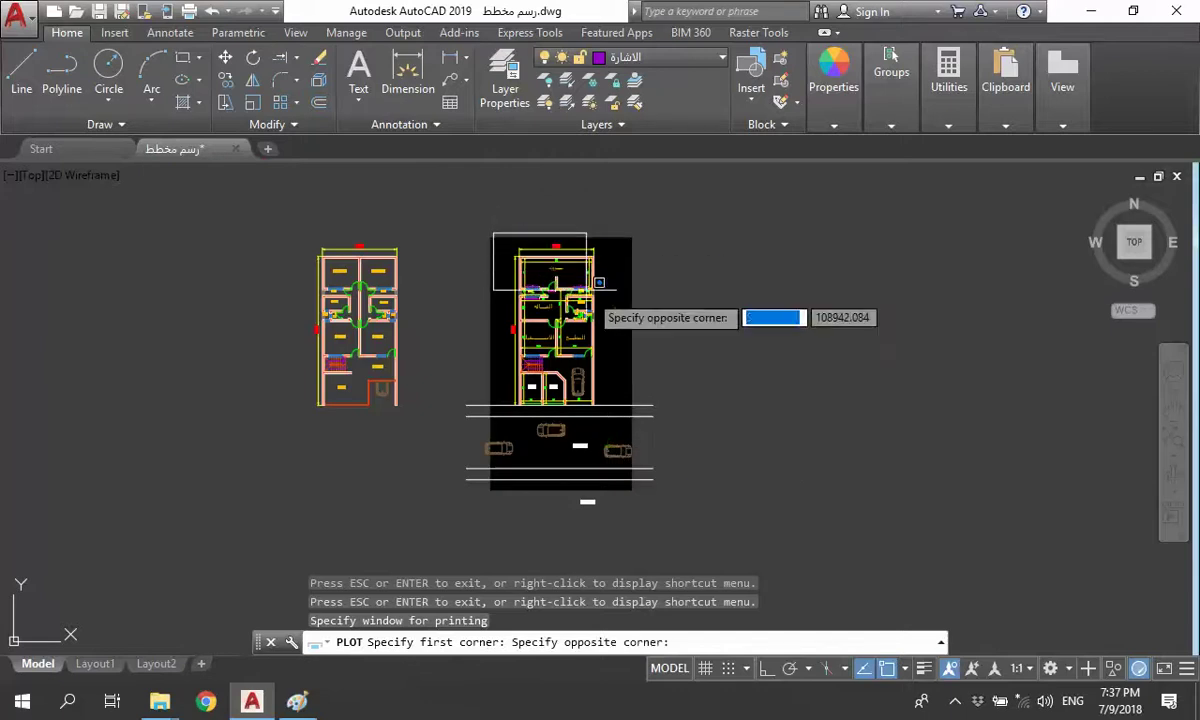
pyautogui.scroll(2, 628, 452)
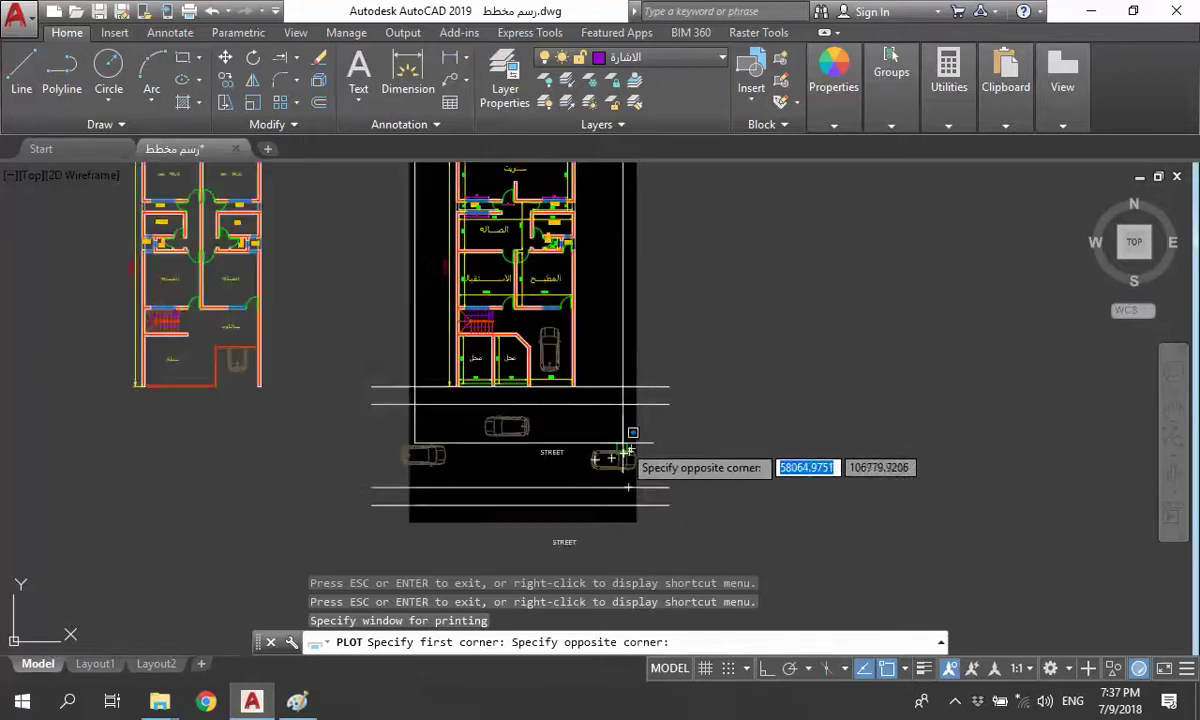
pyautogui.scroll(1, 628, 452)
pyautogui.click(622, 472)
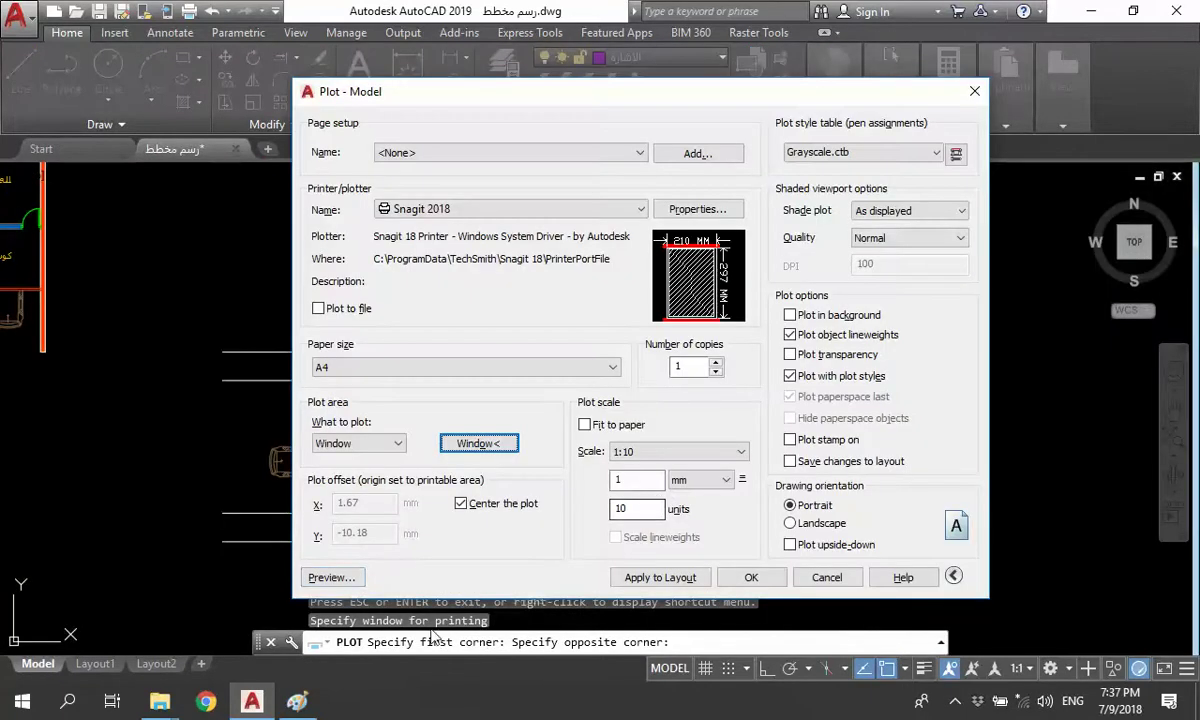
# - Preview the 1:10 grayscale A4 page, then send the plot with OK
pyautogui.click(330, 577)
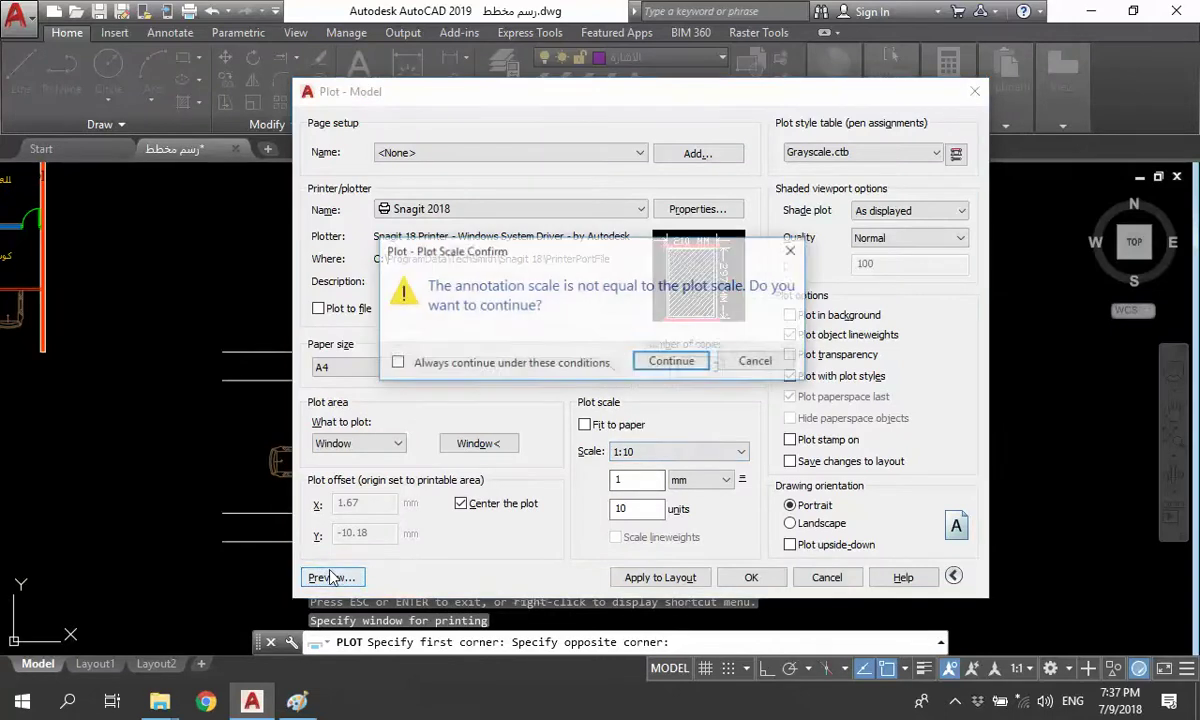
pyautogui.click(660, 361)
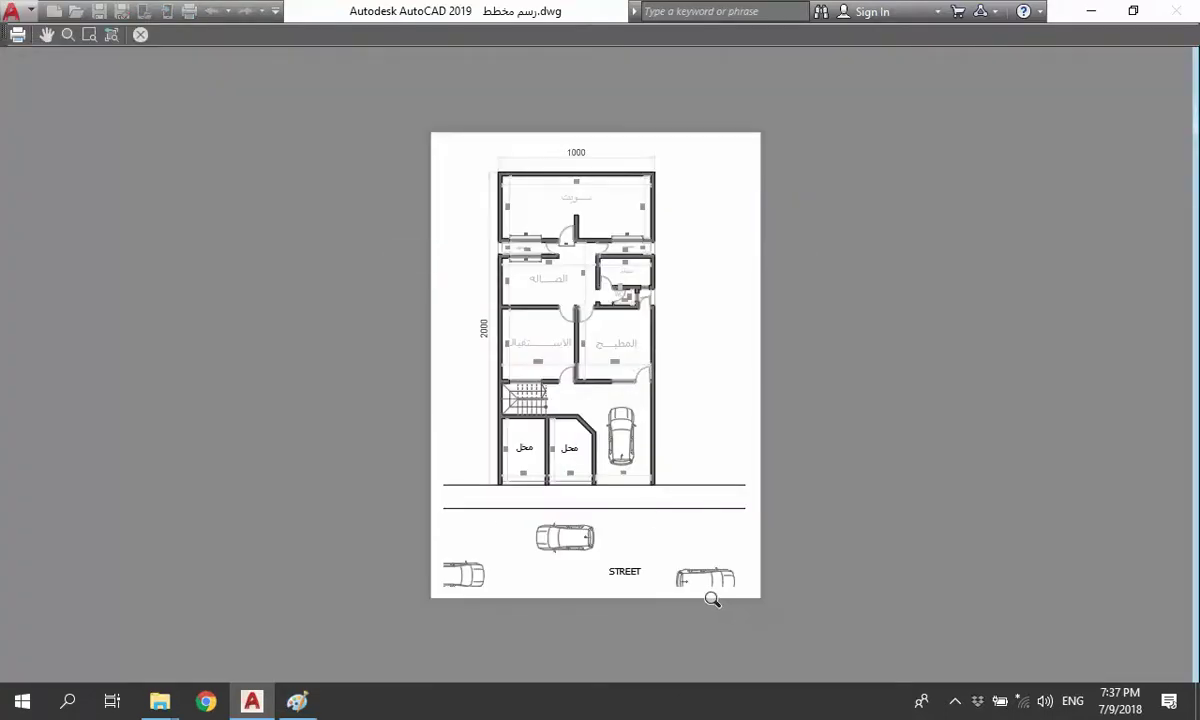
pyautogui.scroll(1, 683, 572)
pyautogui.scroll(-1, 708, 630)
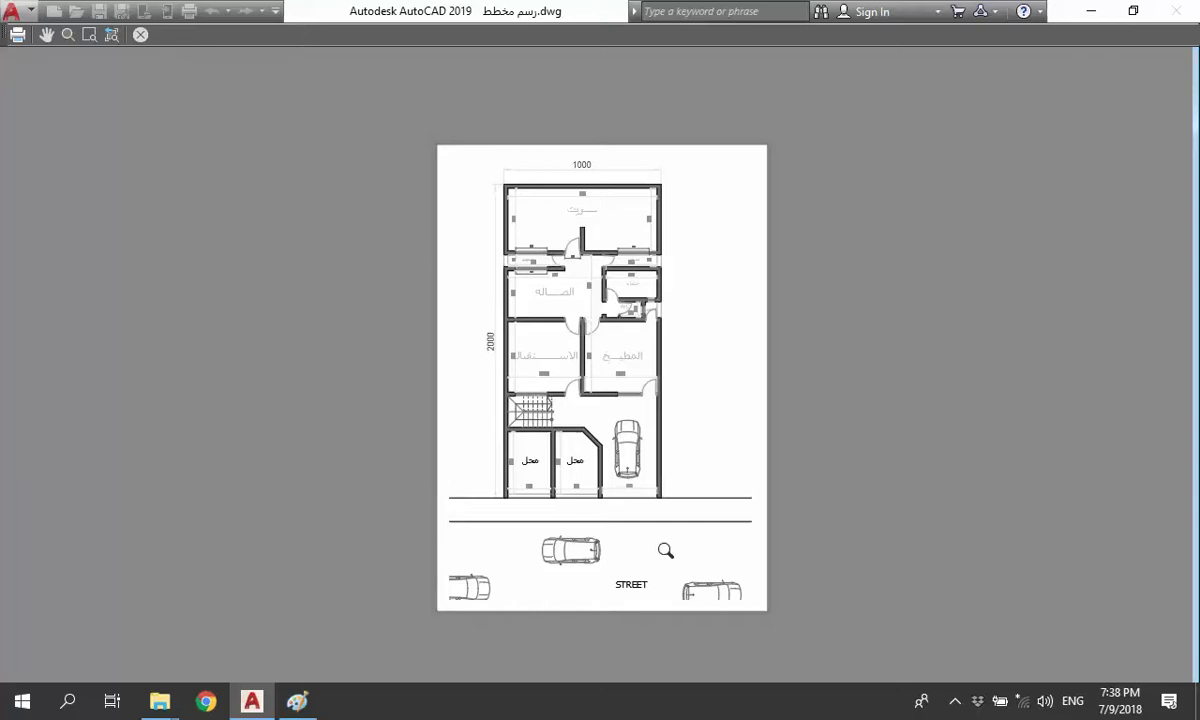
pyautogui.press('Escape')
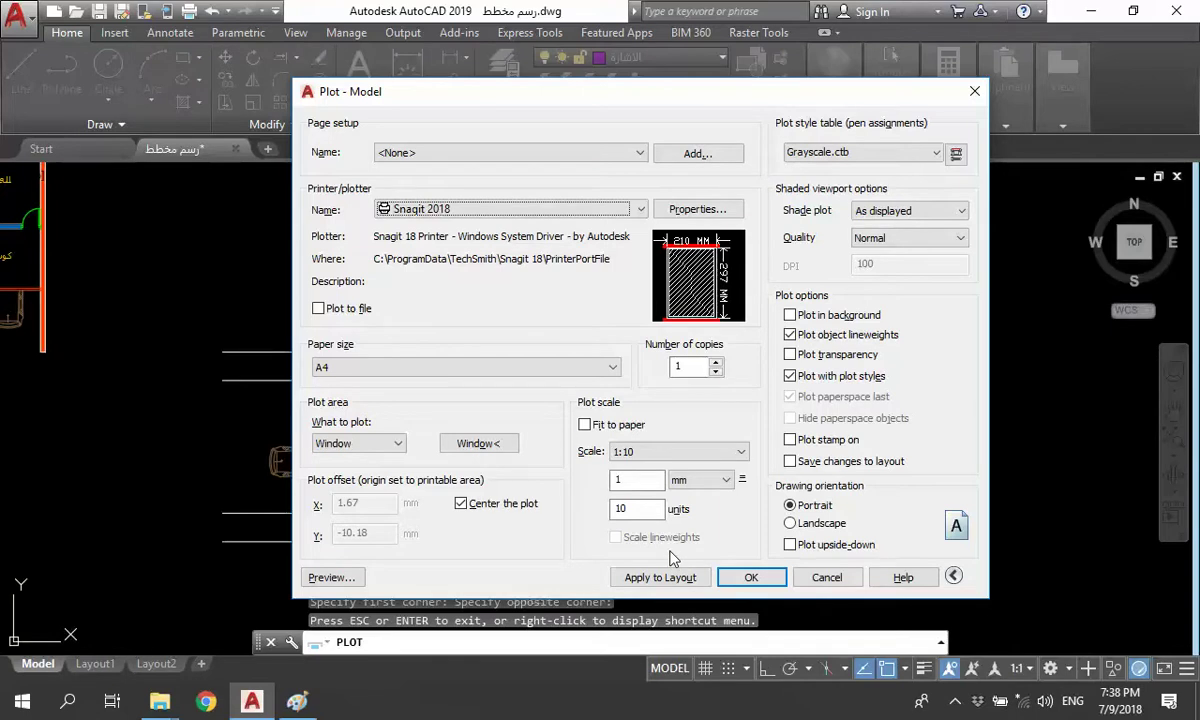
pyautogui.click(755, 575)
pyautogui.click(757, 361)
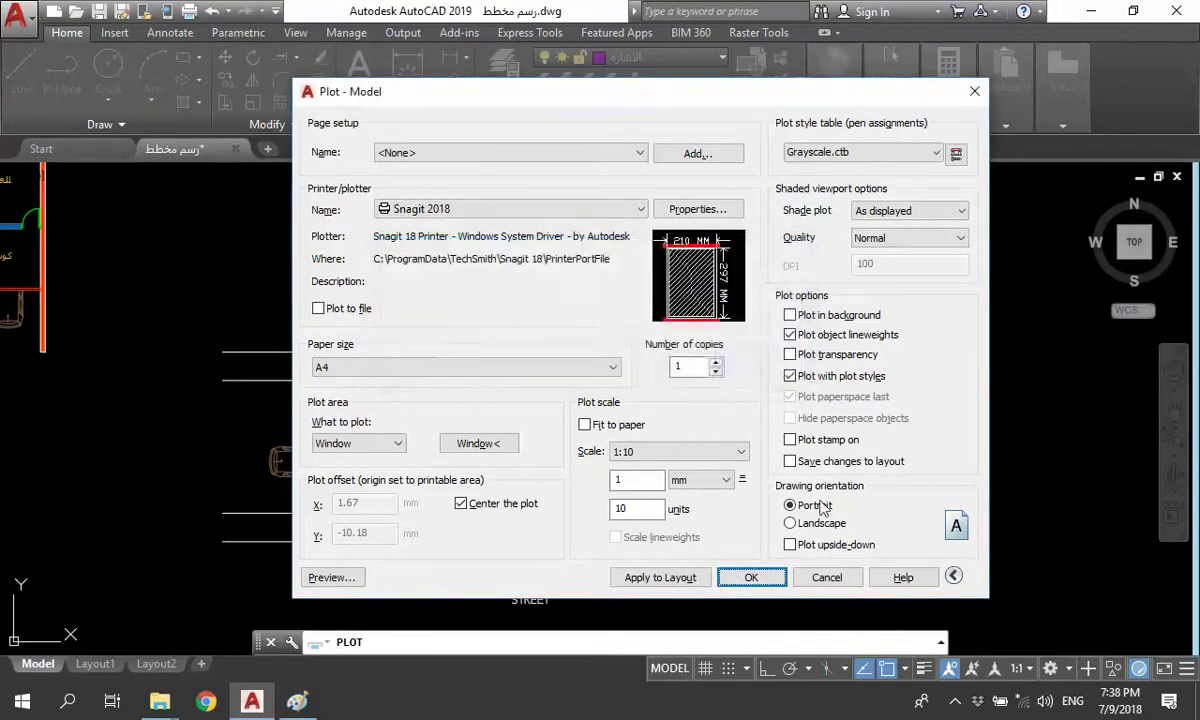